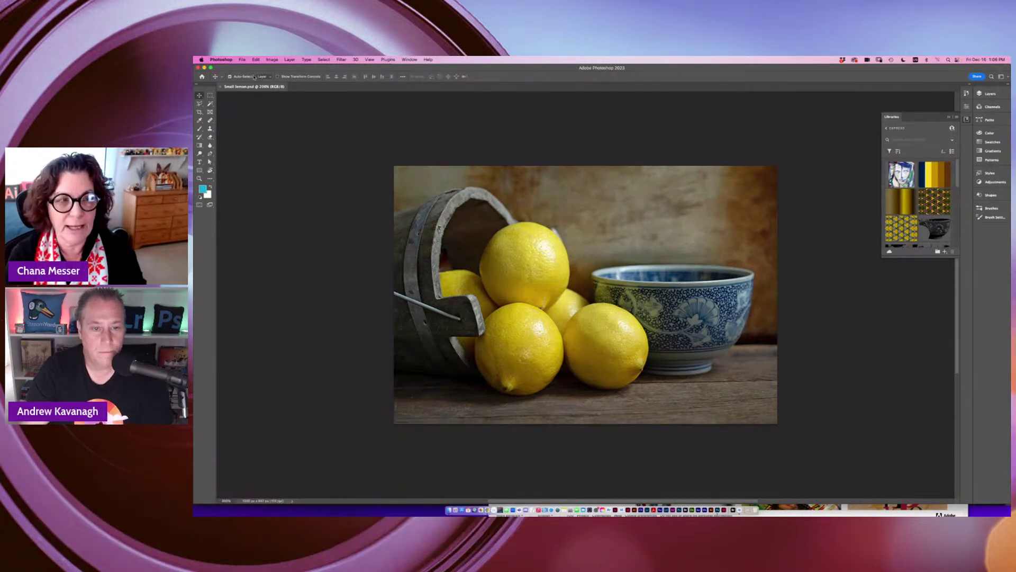
# Open the side-by-side Stilllife composite PSD from the Still life folder, and return to Small lemon.psd.
pyautogui.click(242, 59)
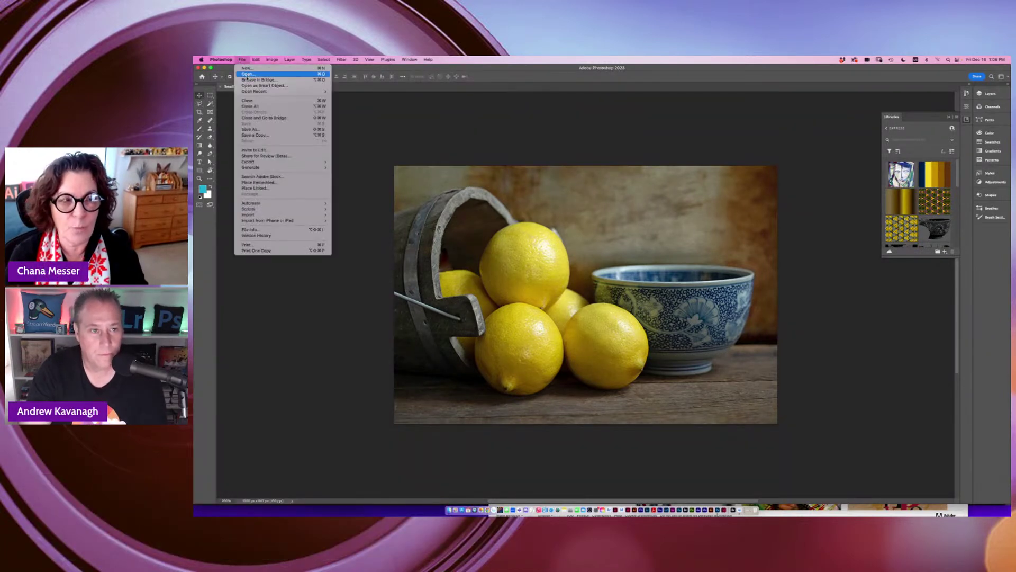
pyautogui.click(248, 74)
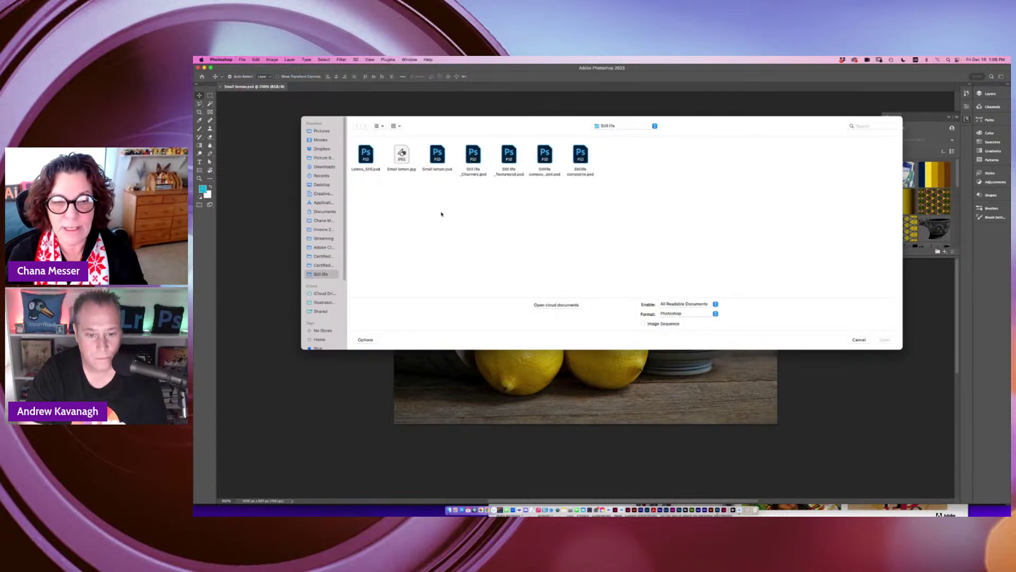
pyautogui.click(548, 158)
pyautogui.click(895, 341)
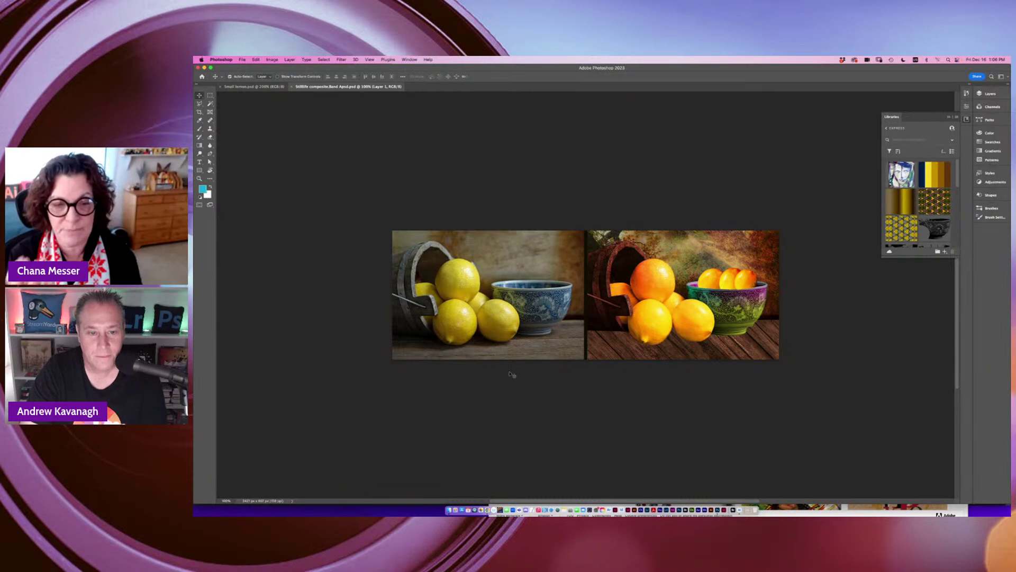
pyautogui.click(247, 86)
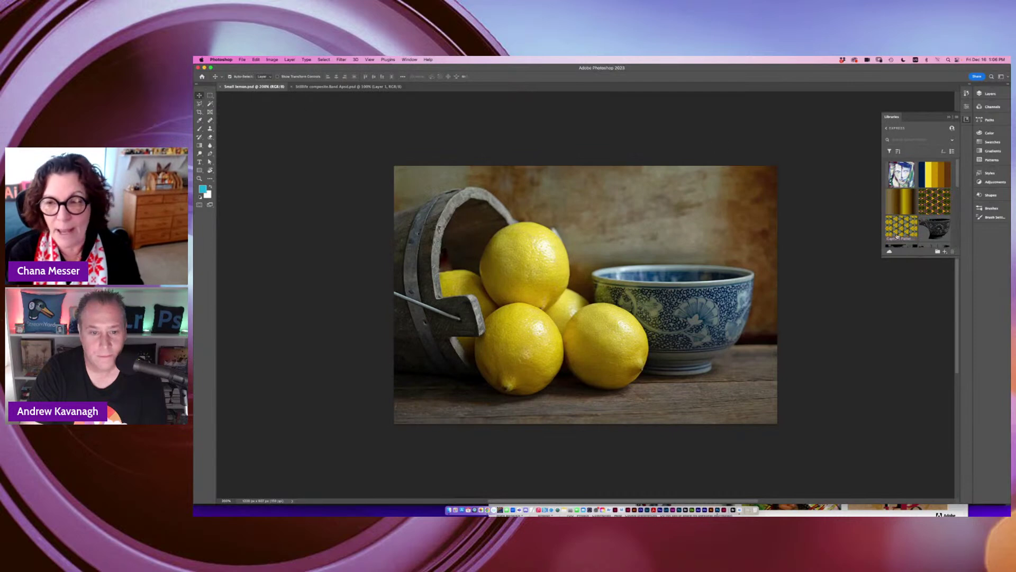
# Put away the Libraries panel, and float the Channels panel beside the image, stretched tall enough to list all channels.
pyautogui.click(902, 120)
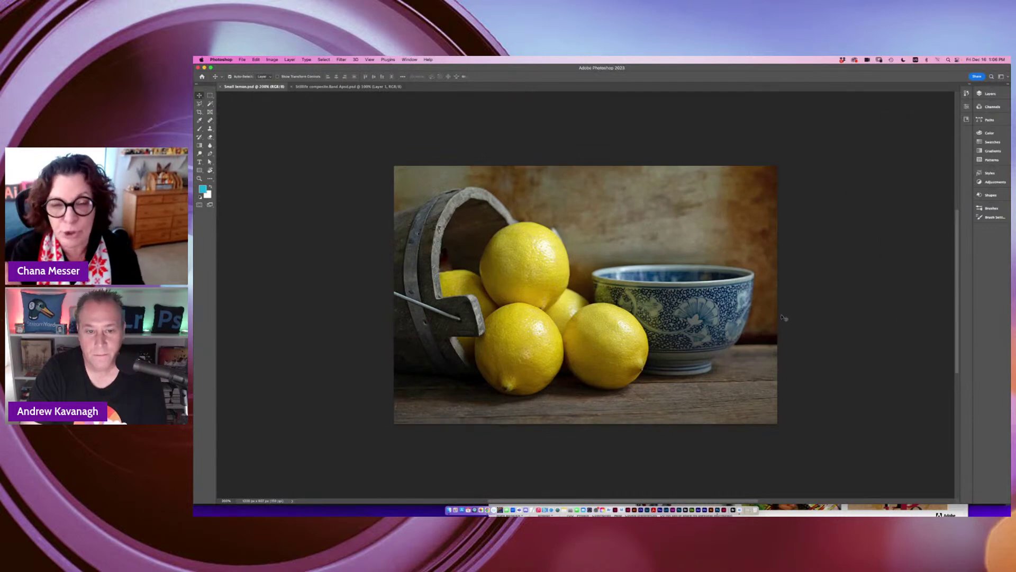
pyautogui.moveTo(988, 106); pyautogui.dragTo(821, 126)
pyautogui.click(870, 125)
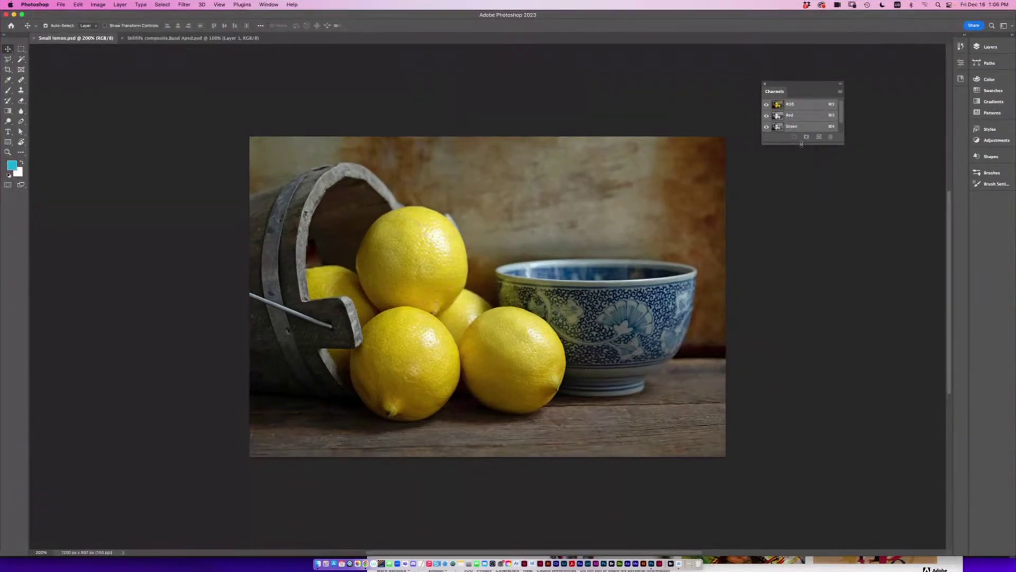
pyautogui.moveTo(839, 176); pyautogui.dragTo(857, 380)
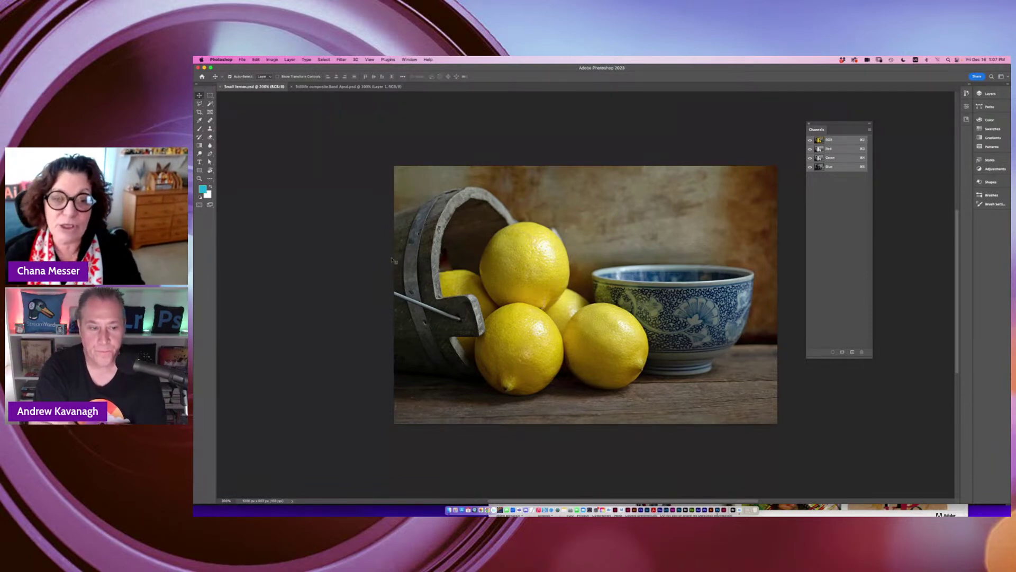
# Open Still life _Channels.psd from the Still life folder at 200% zoom, with the floating Channels panel moved closer to the image.
pyautogui.click(244, 59)
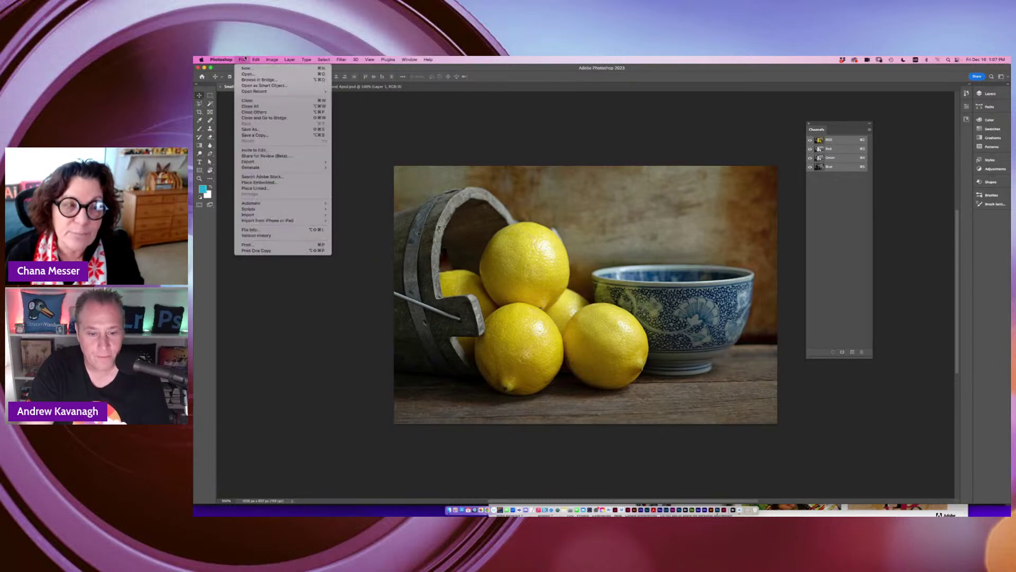
pyautogui.click(248, 74)
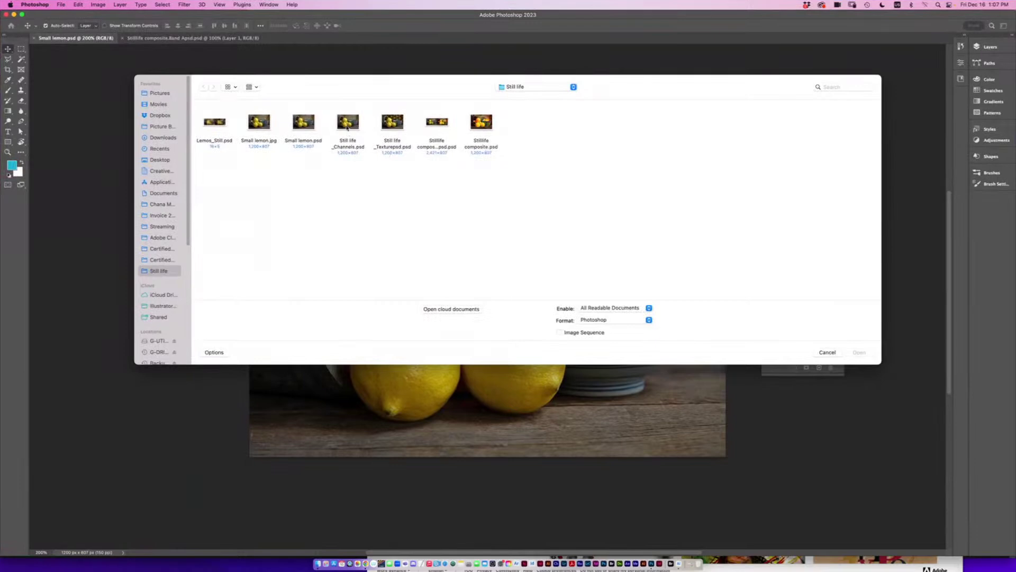
pyautogui.click(348, 124)
pyautogui.click(859, 353)
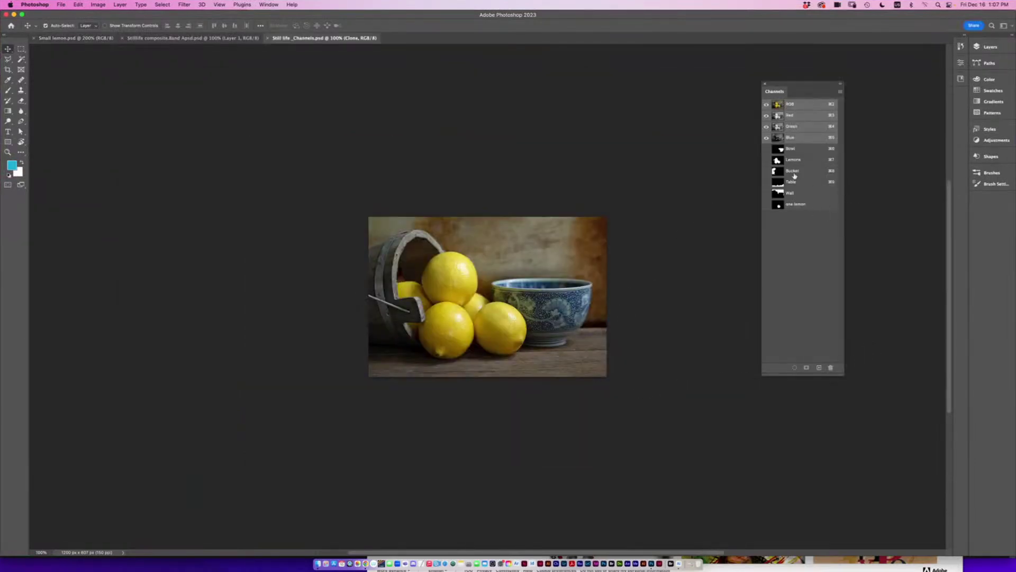
pyautogui.moveTo(776, 87); pyautogui.dragTo(733, 80)
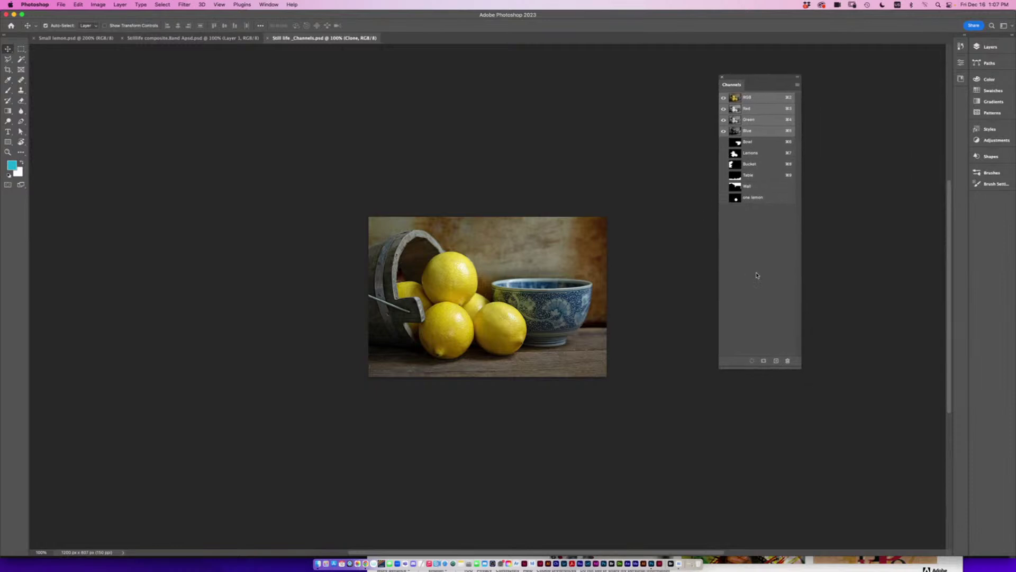
pyautogui.press('super+plus')
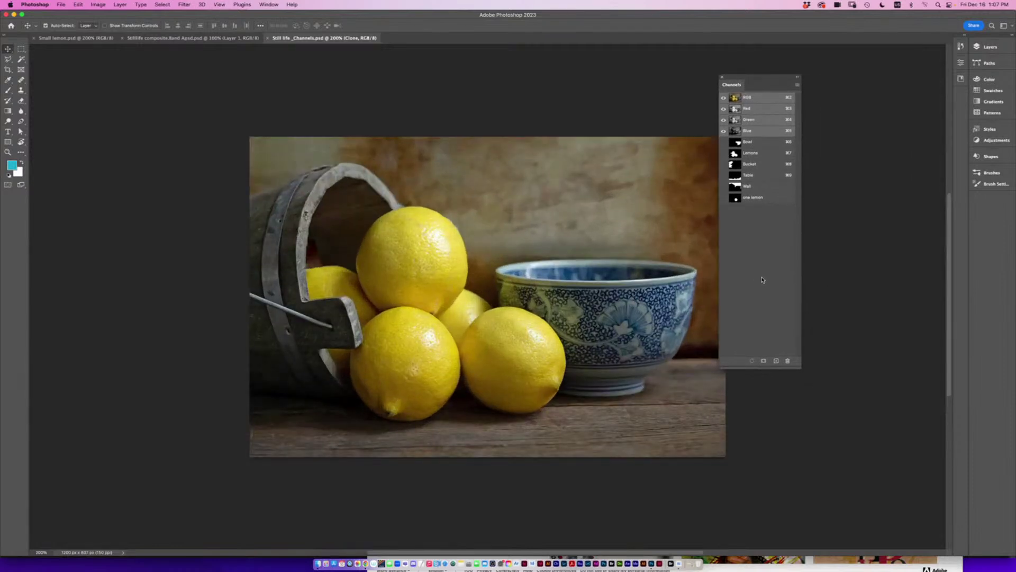
# Examine the saved Bowl, Lemons, Bucket, Table, Wall and one lemon channels one by one, and return to the RGB composite.
pyautogui.click(756, 145)
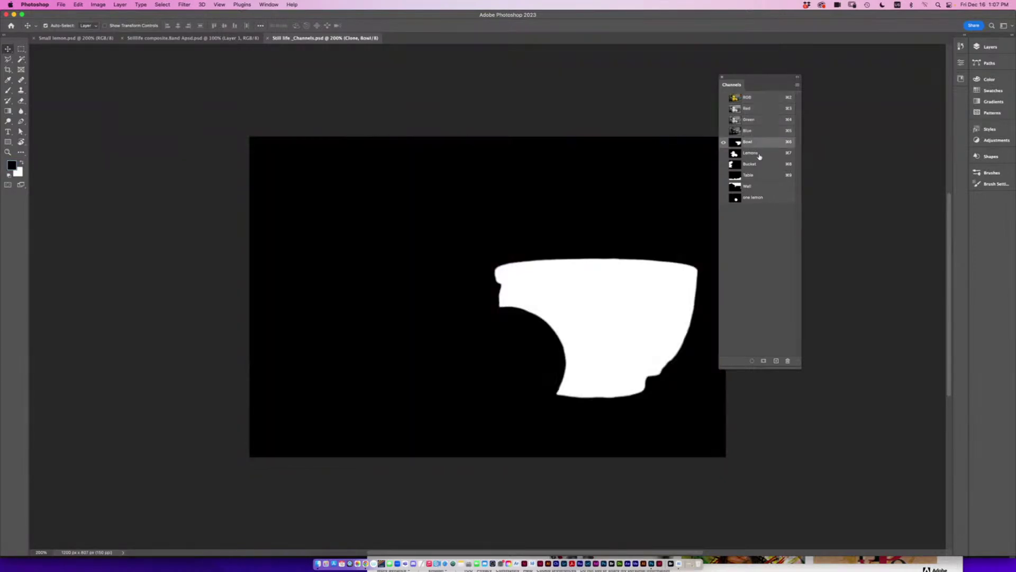
pyautogui.click(758, 154)
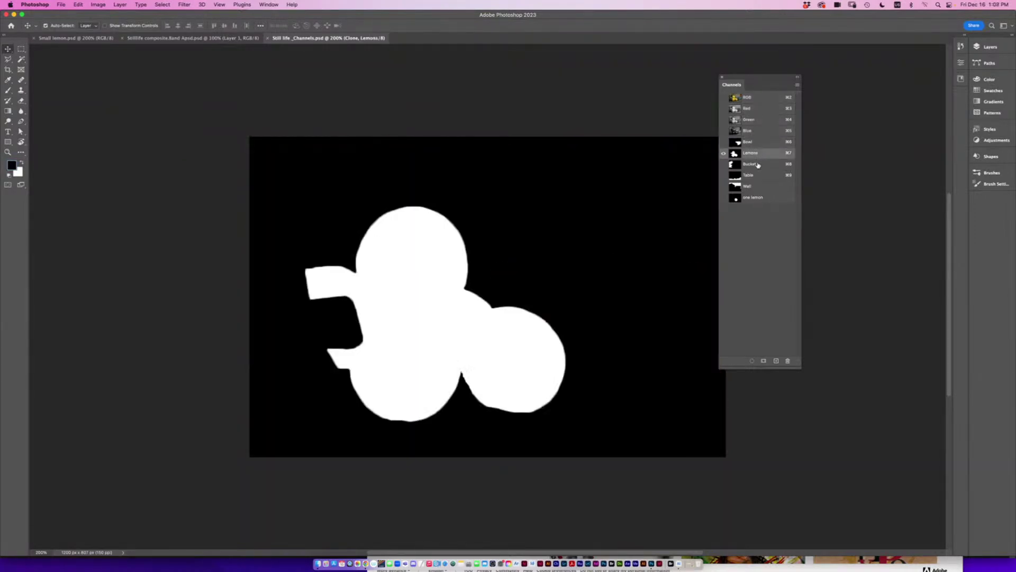
pyautogui.click(758, 164)
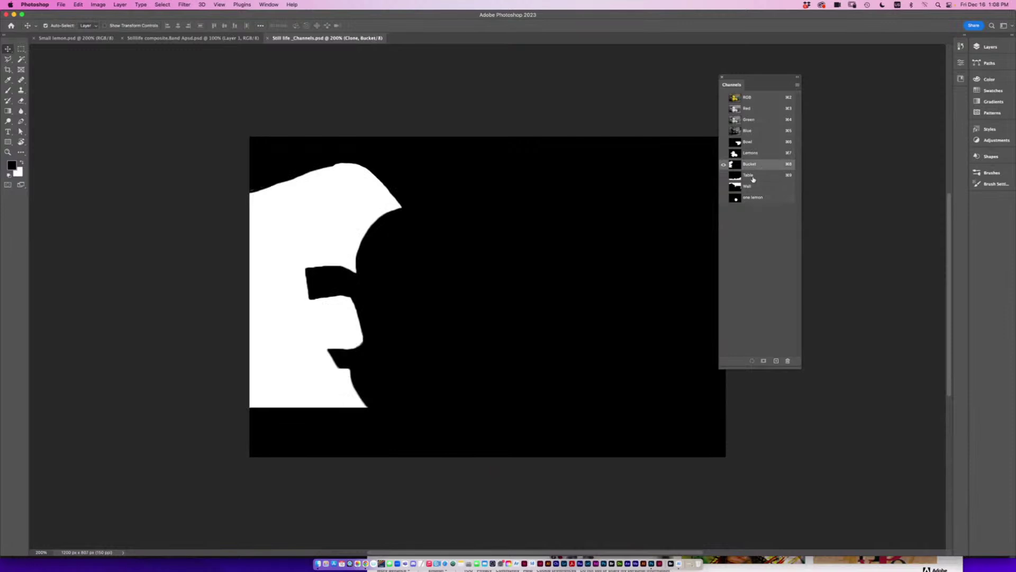
pyautogui.click(755, 178)
pyautogui.click(756, 188)
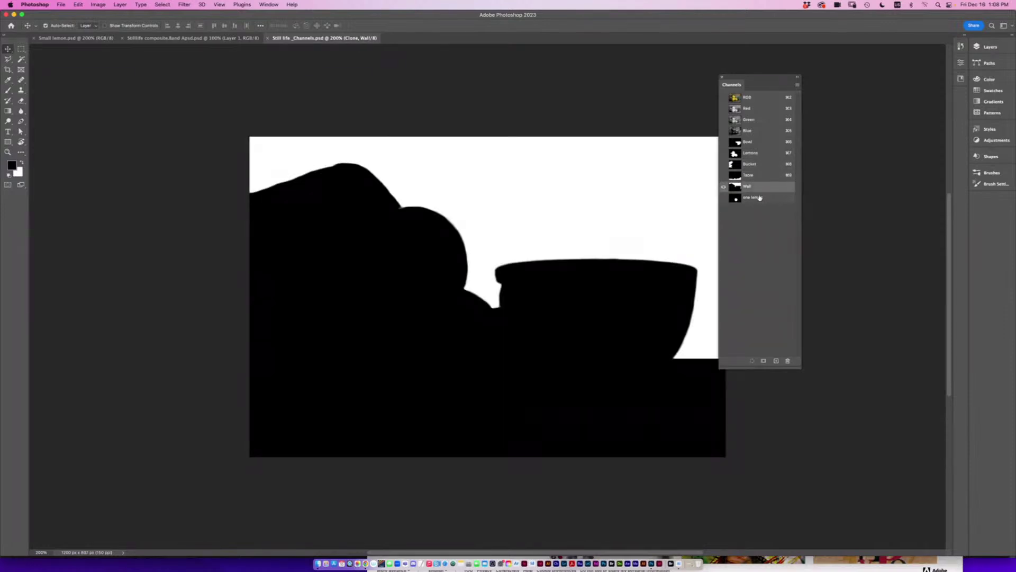
pyautogui.click(760, 197)
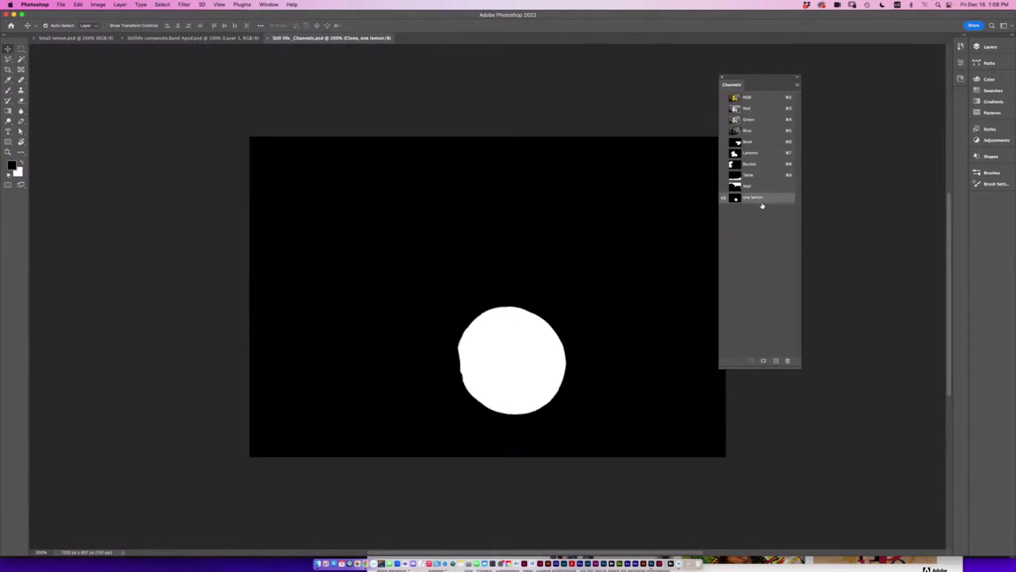
pyautogui.click(745, 99)
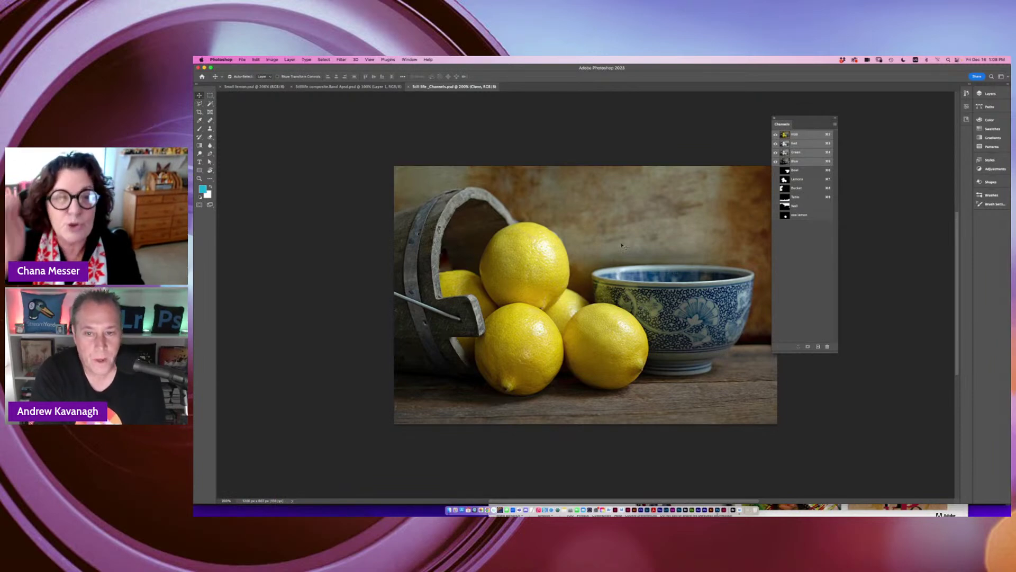
# In Small lemon.psd, select the blue and white bowl with the Object Selection tool by drawing a rectangle around it.
pyautogui.click(259, 88)
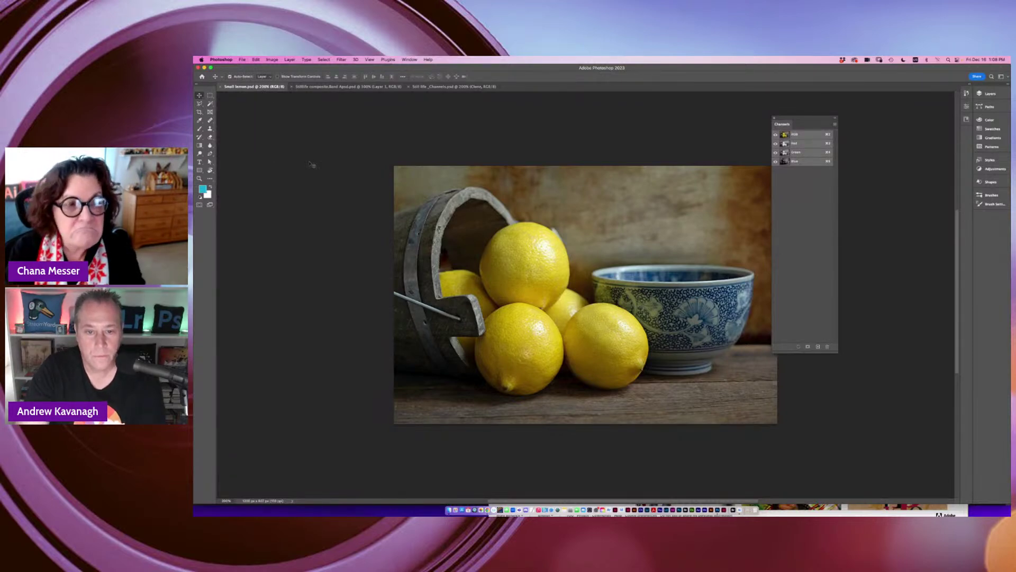
pyautogui.click(211, 104)
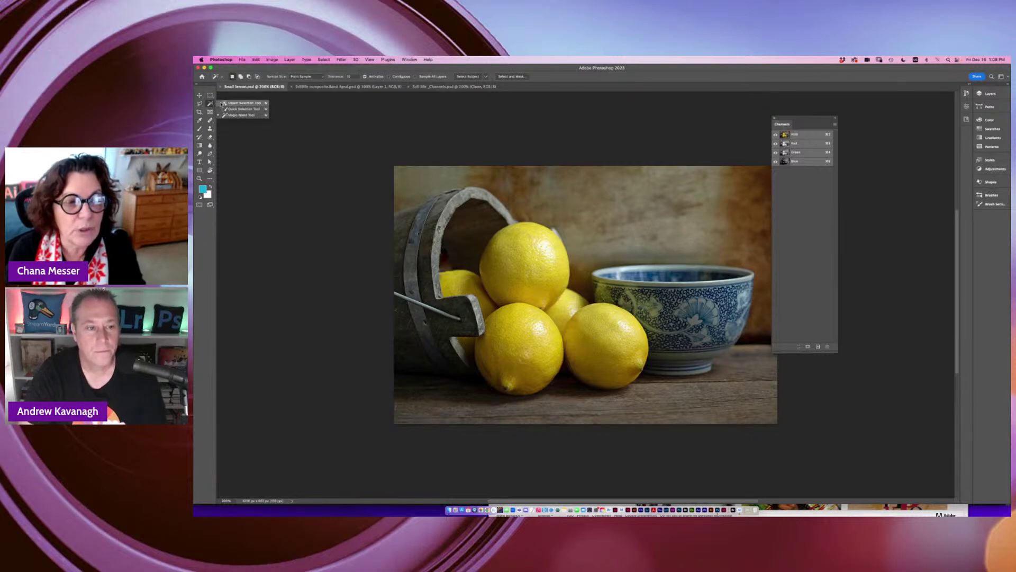
pyautogui.click(233, 103)
pyautogui.moveTo(560, 232); pyautogui.dragTo(753, 407)
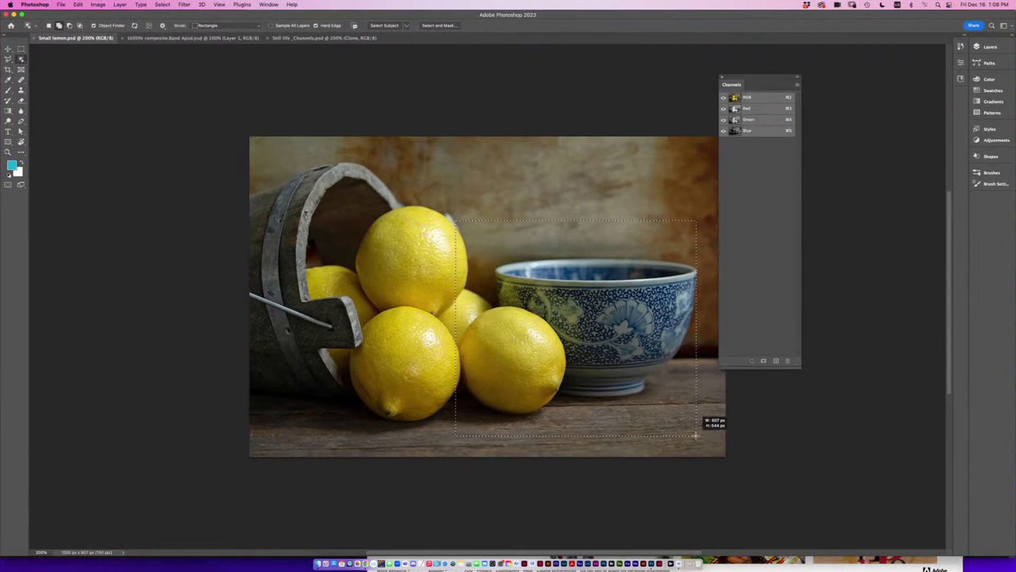
pyautogui.moveTo(695, 436); pyautogui.dragTo(697, 437)
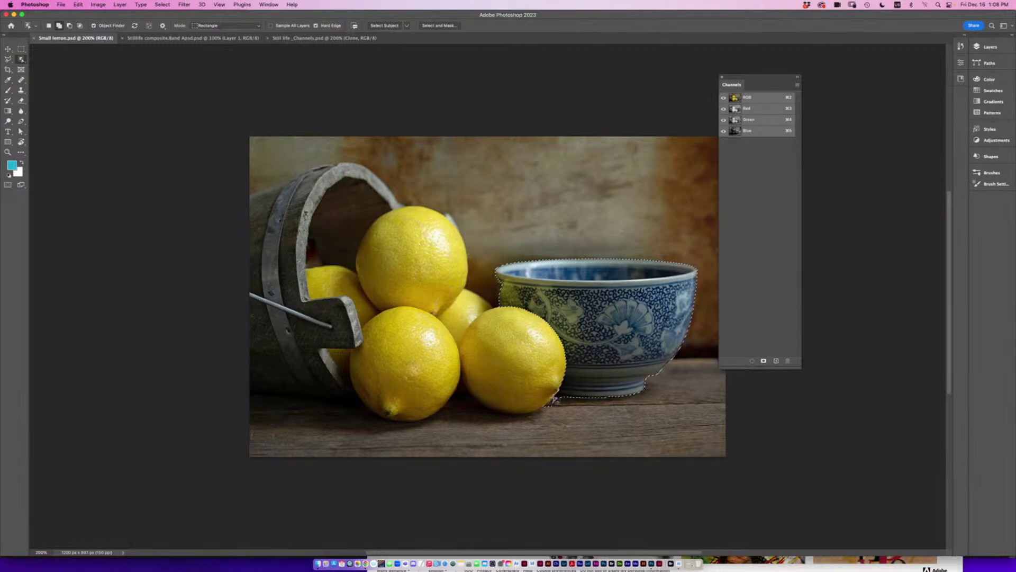
# Take the bowl selection into Select and Mask, preview it in Black & White view, and apply it as a selection.
pyautogui.click(6, 59)
pyautogui.click(40, 58)
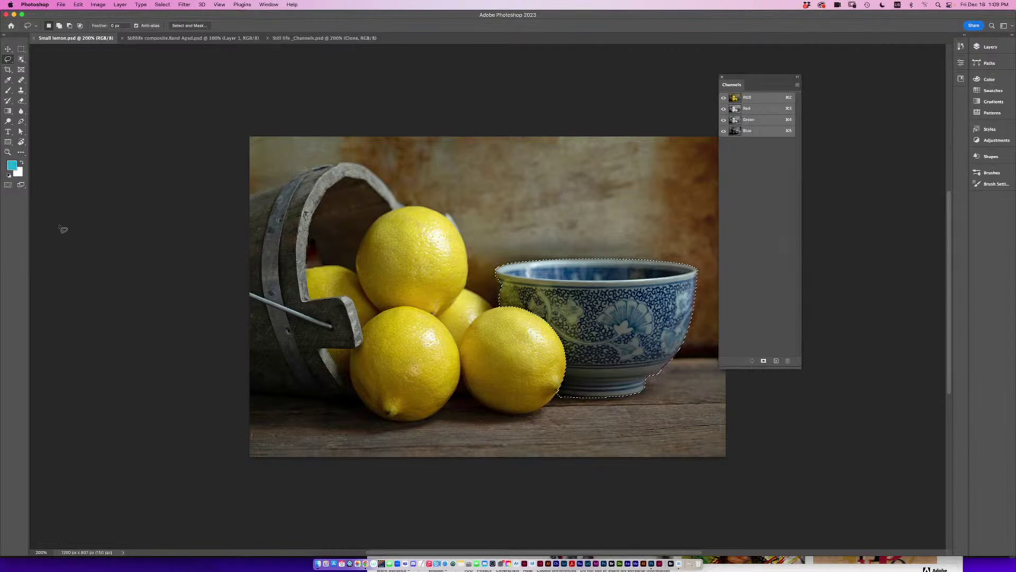
pyautogui.click(184, 25)
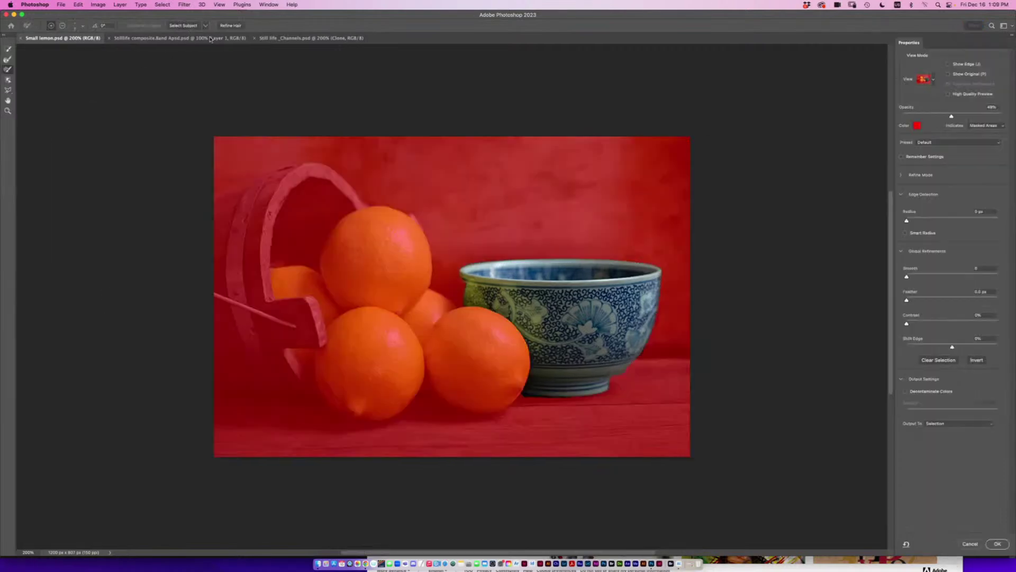
pyautogui.click(933, 81)
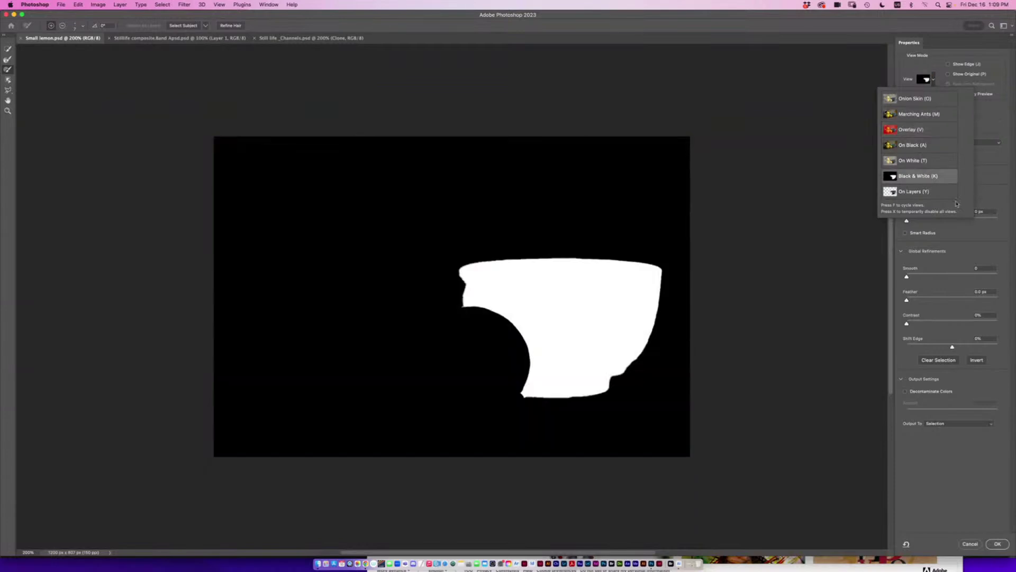
pyautogui.click(1012, 127)
pyautogui.moveTo(907, 278); pyautogui.dragTo(912, 300)
pyautogui.click(997, 544)
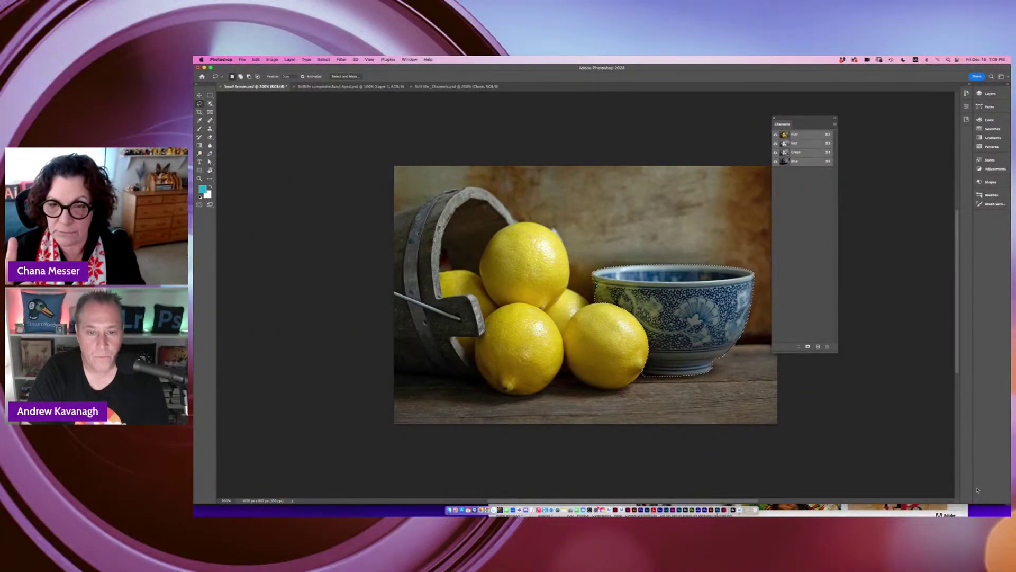
# Save the bowl selection as a new channel named Bowl in Small lemon.psd, and deselect it.
pyautogui.click(323, 59)
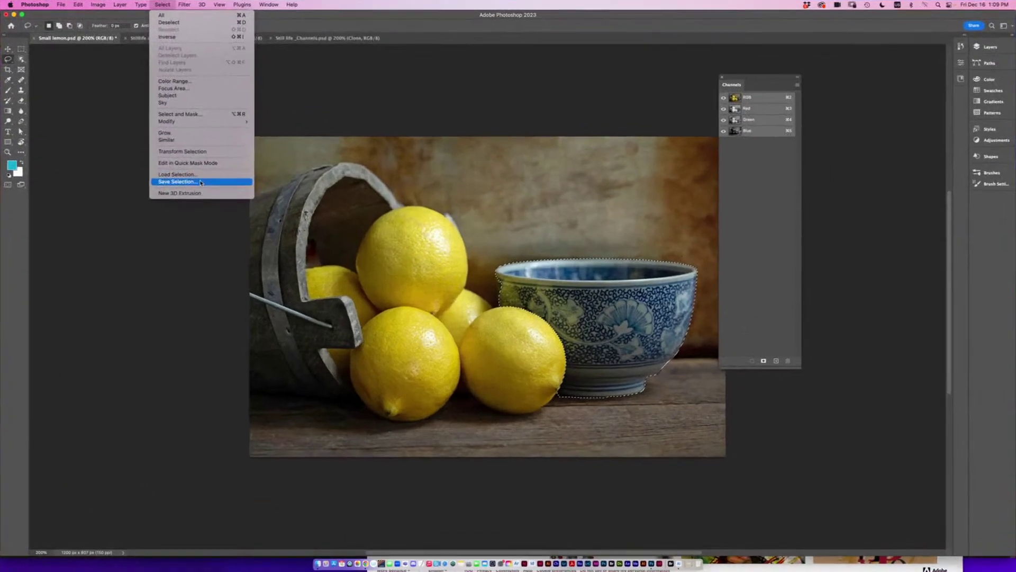
pyautogui.click(336, 202)
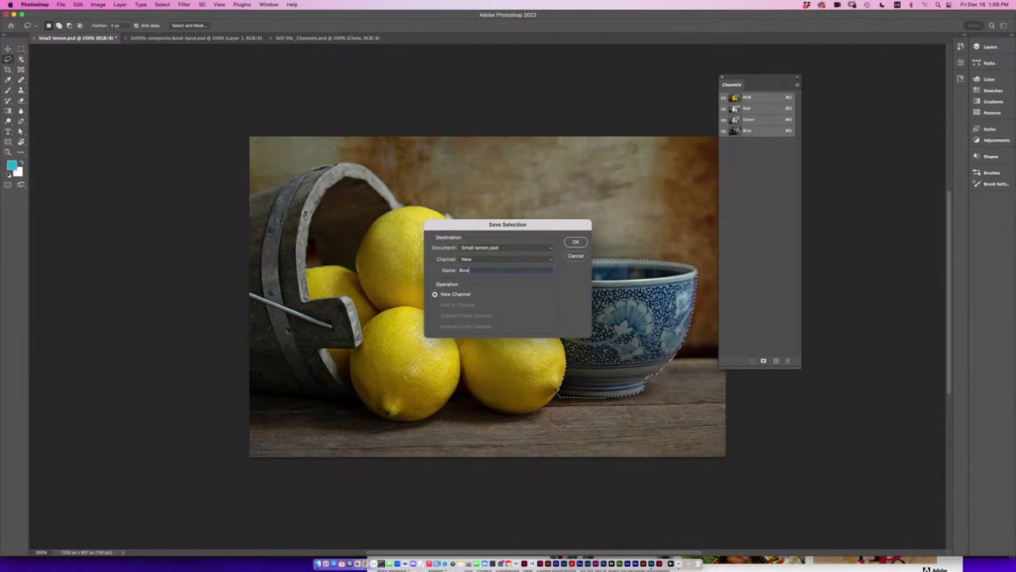
pyautogui.click(573, 242)
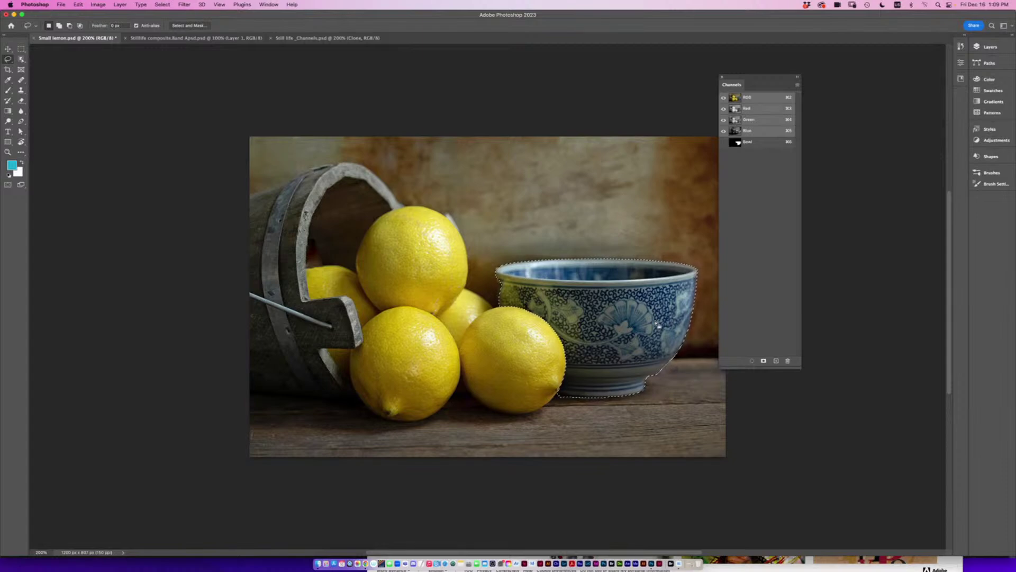
pyautogui.press('super+d')
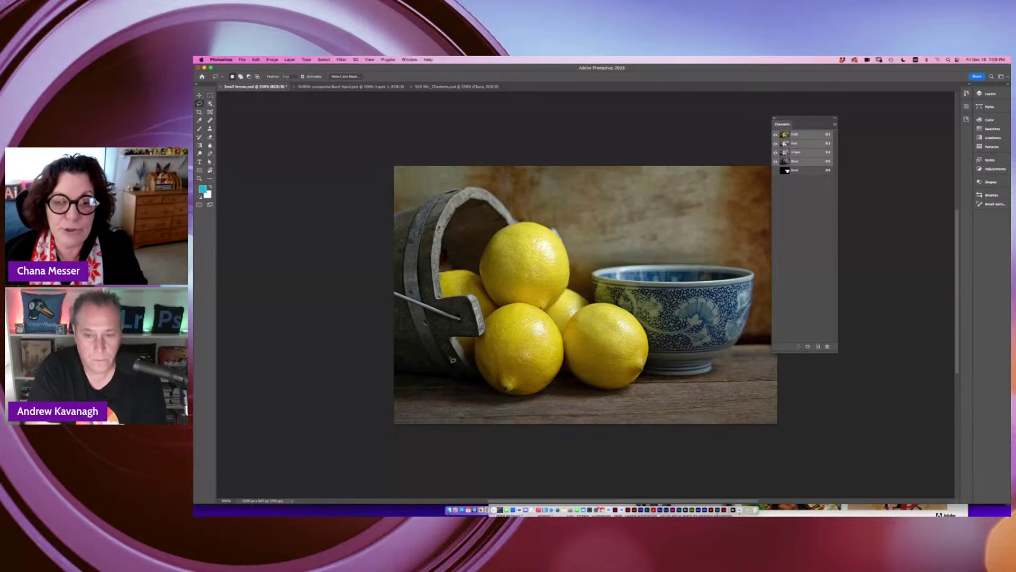
# Select the group of lemons with the Object Selection tool by drawing a rectangle around them.
pyautogui.click(210, 104)
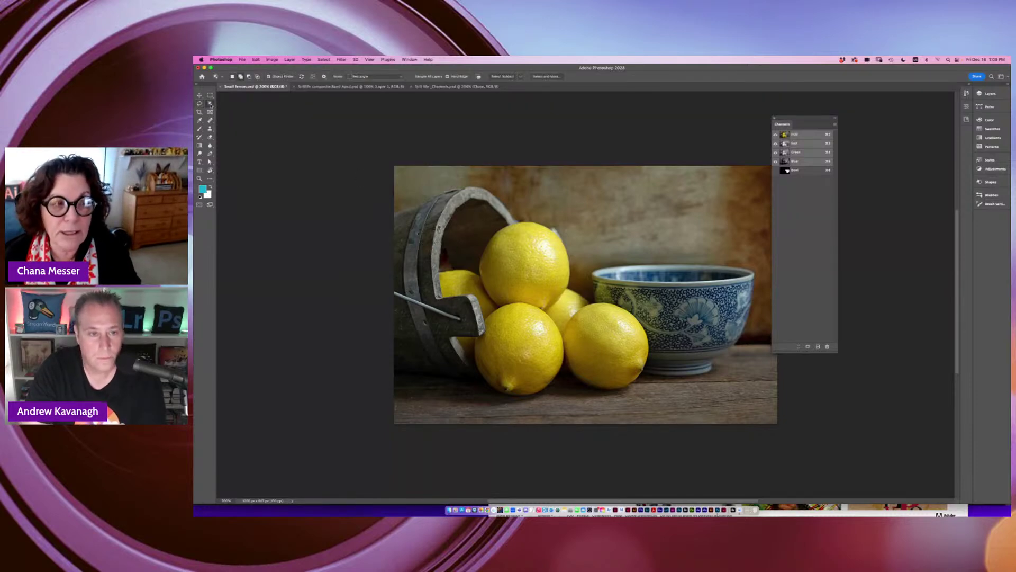
pyautogui.click(210, 104)
pyautogui.click(43, 59)
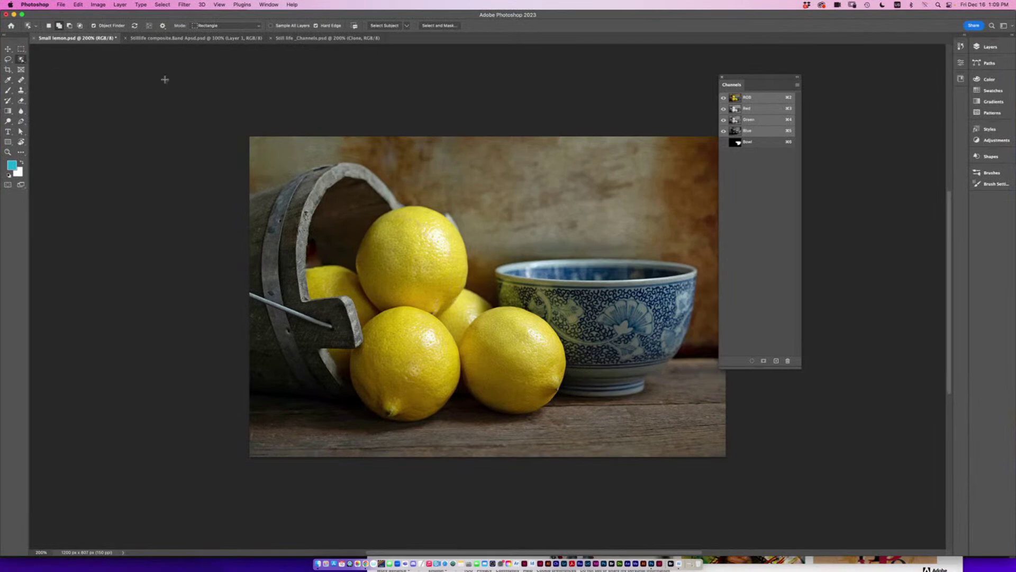
pyautogui.moveTo(291, 192); pyautogui.dragTo(634, 439)
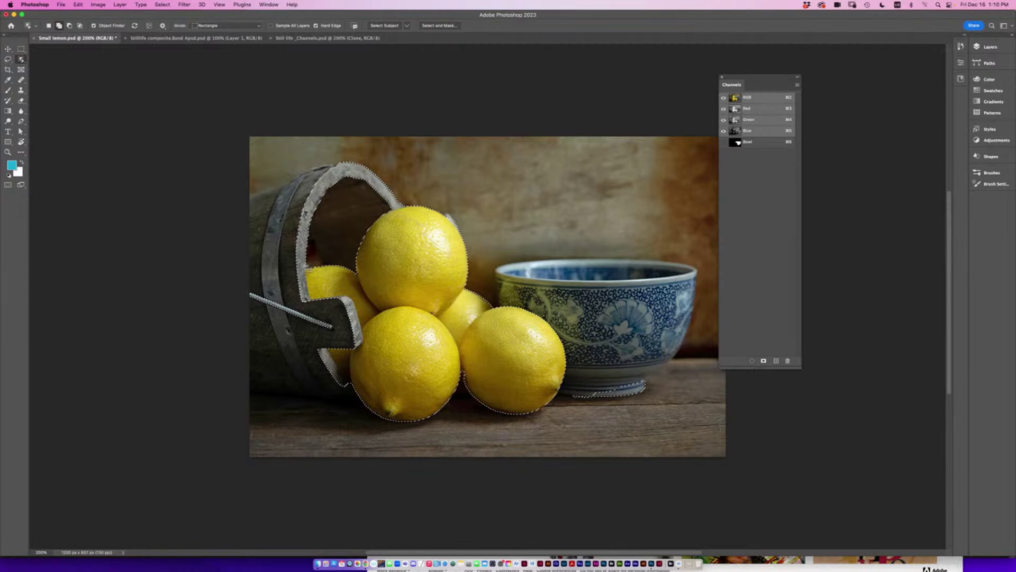
# Take the lemon selection into Select and Mask and preview it in On White view at about half opacity.
pyautogui.click(436, 26)
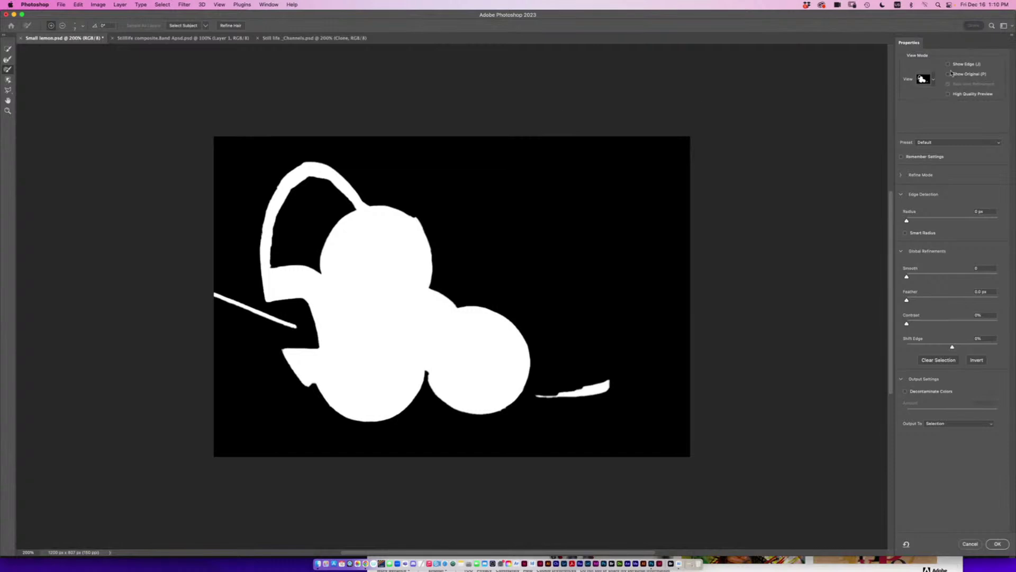
pyautogui.click(935, 81)
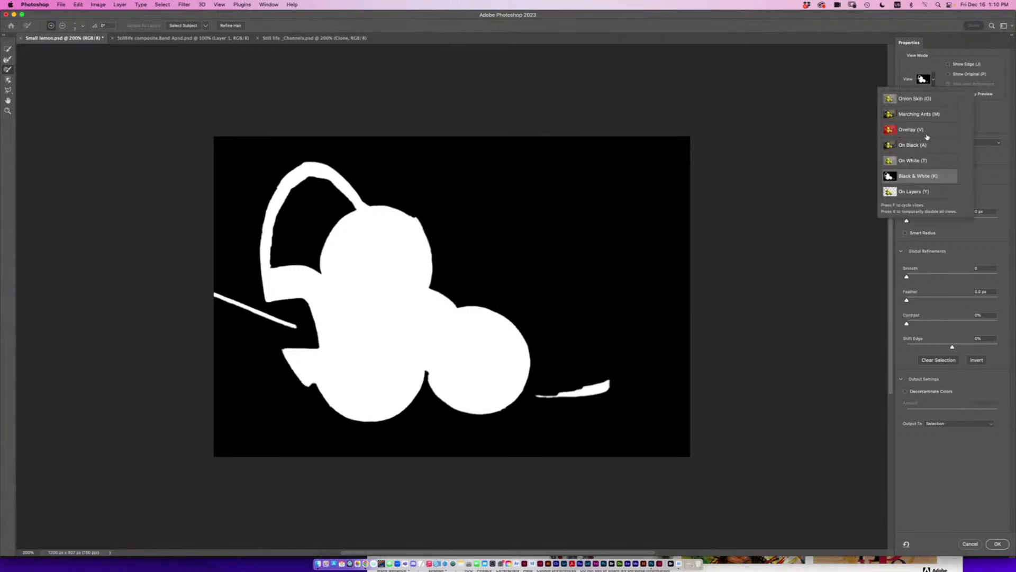
pyautogui.click(986, 126)
pyautogui.moveTo(920, 117); pyautogui.dragTo(956, 121)
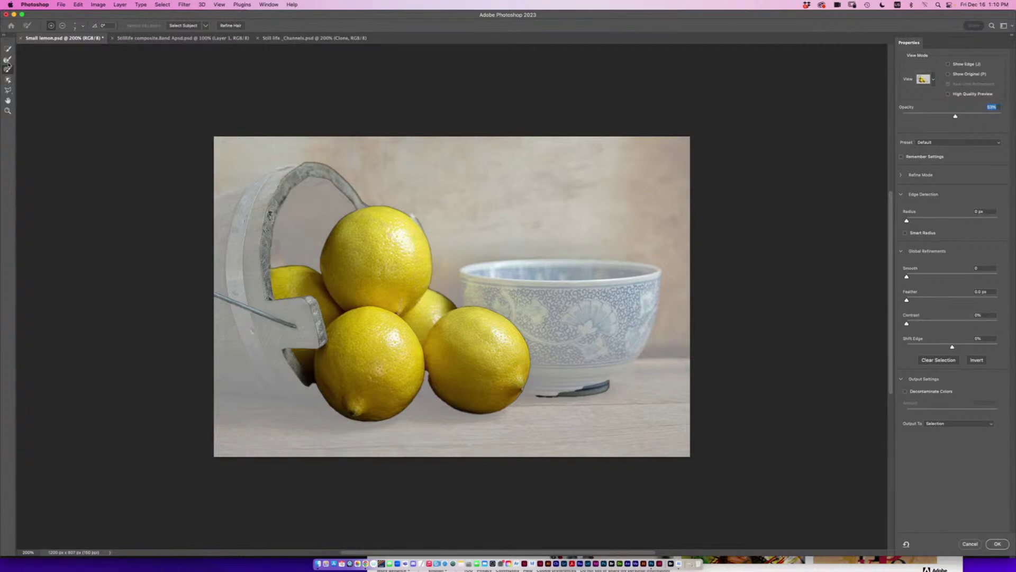
# With the Lasso tool, add an area along the rightmost lemon's outer edge and subtract the stray strip at the bowl's base.
pyautogui.click(8, 90)
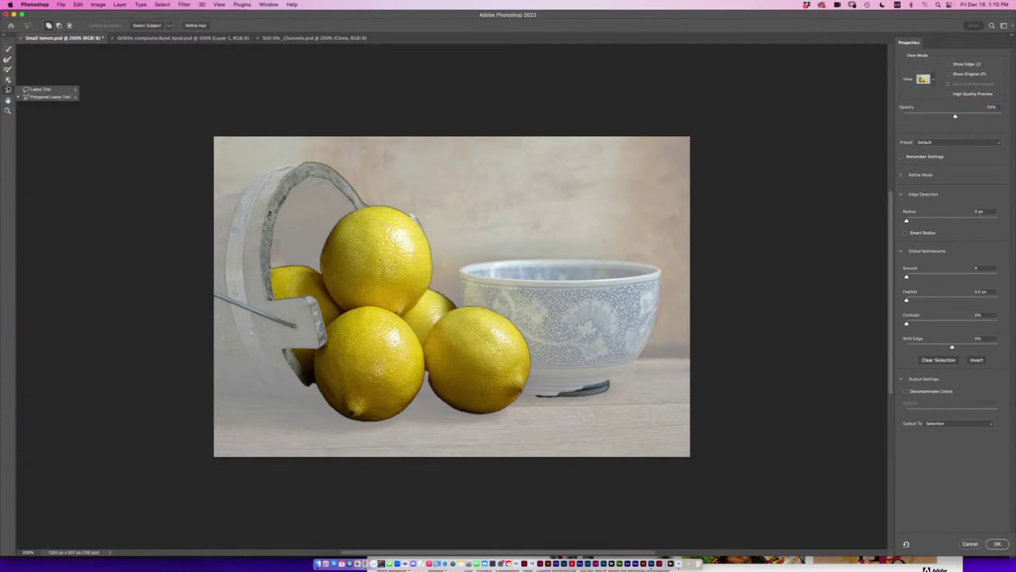
pyautogui.click(40, 89)
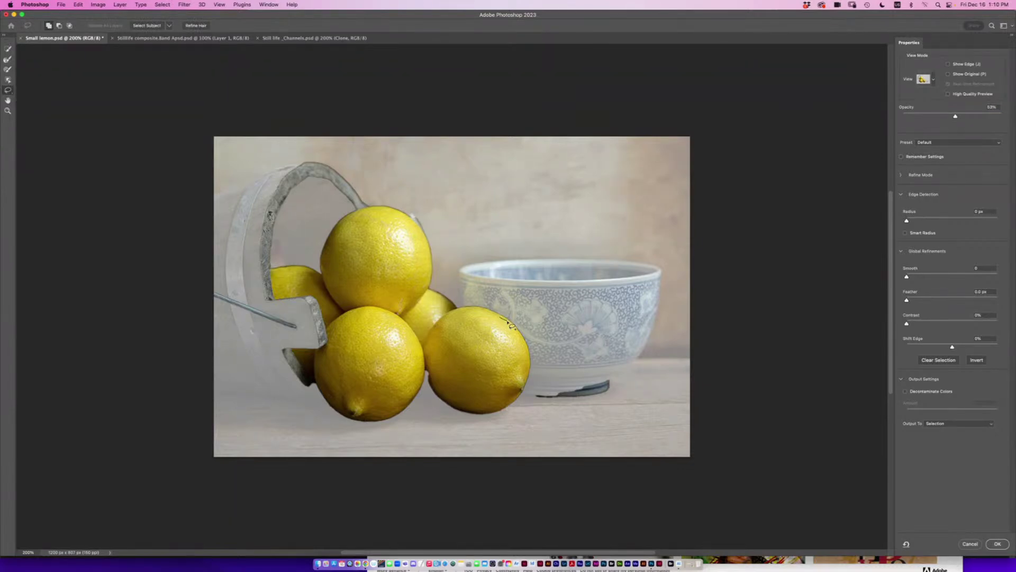
pyautogui.moveTo(509, 411)
pyautogui.mouseDown()
pyautogui.moveTo(467, 393)
pyautogui.moveTo(457, 346)
pyautogui.moveTo(499, 323)
pyautogui.mouseUp()
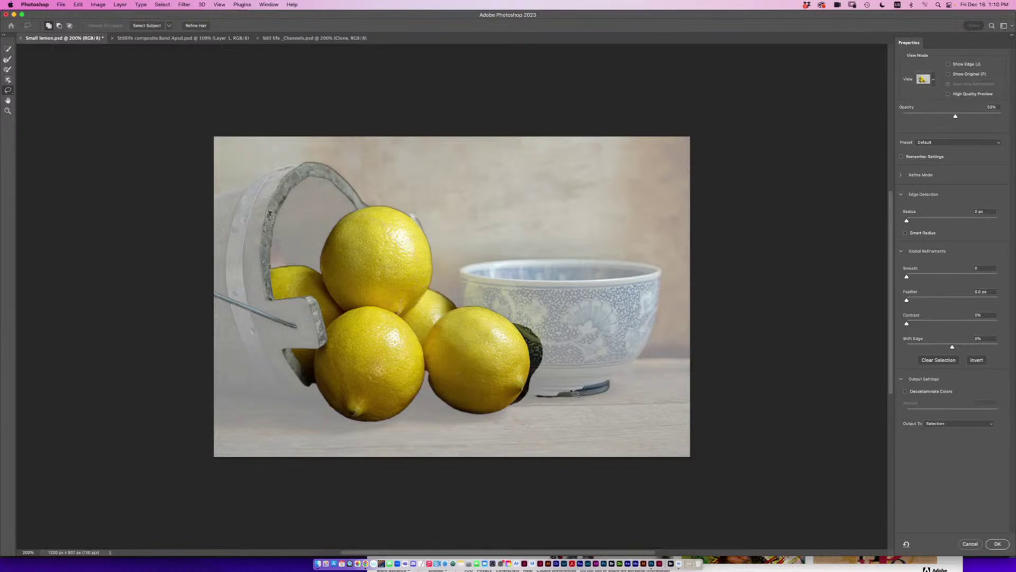
pyautogui.press('alt')
pyautogui.moveTo(540, 379)
pyautogui.mouseDown()
pyautogui.moveTo(621, 363)
pyautogui.moveTo(640, 389)
pyautogui.moveTo(571, 430)
pyautogui.moveTo(532, 425)
pyautogui.moveTo(534, 386)
pyautogui.moveTo(541, 409)
pyautogui.moveTo(525, 399)
pyautogui.moveTo(552, 394)
pyautogui.mouseUp()
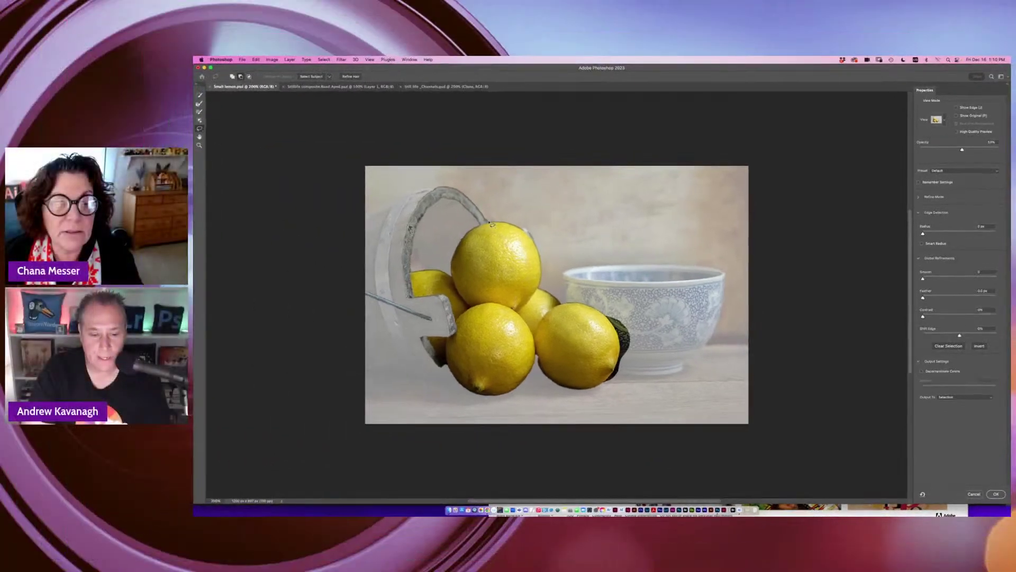
# Subtract the bucket's curved rim and its leftover pieces beside the left-hand lemons from the mask with the Lasso tool.
pyautogui.moveTo(369, 206)
pyautogui.mouseDown()
pyautogui.moveTo(227, 208)
pyautogui.moveTo(231, 154)
pyautogui.mouseUp()
pyautogui.moveTo(381, 181)
pyautogui.mouseDown()
pyautogui.moveTo(441, 172)
pyautogui.moveTo(499, 195)
pyautogui.moveTo(499, 214)
pyautogui.moveTo(415, 276)
pyautogui.moveTo(385, 253)
pyautogui.moveTo(417, 221)
pyautogui.mouseUp()
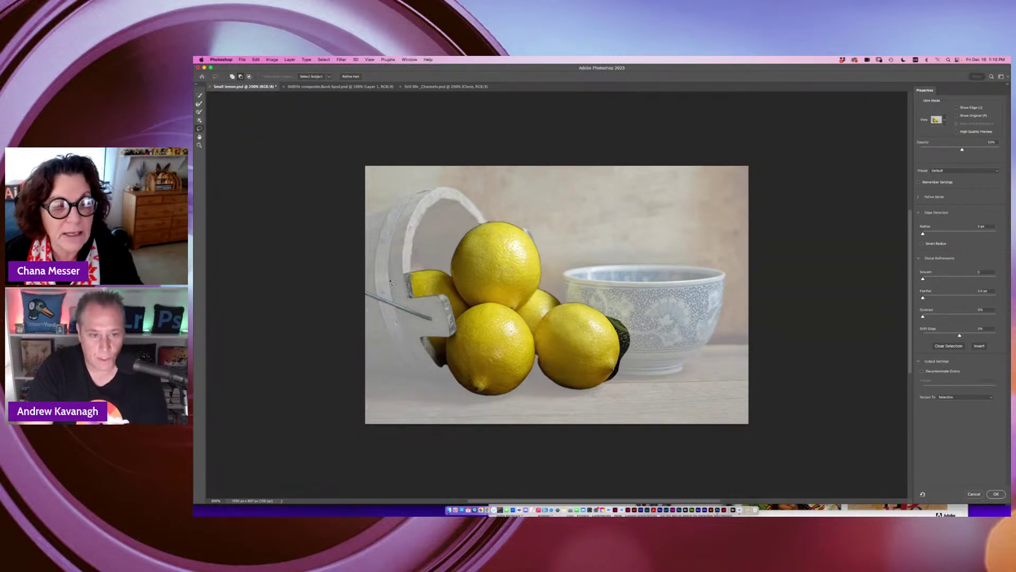
pyautogui.moveTo(385, 277)
pyautogui.mouseDown()
pyautogui.moveTo(415, 273)
pyautogui.moveTo(414, 288)
pyautogui.mouseUp()
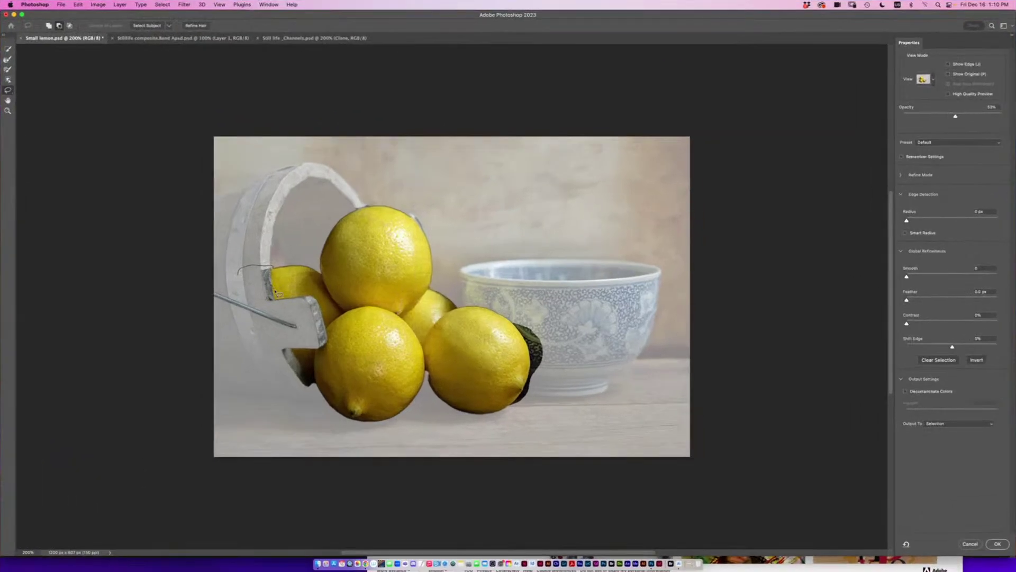
pyautogui.moveTo(256, 300); pyautogui.dragTo(255, 300)
pyautogui.moveTo(288, 349)
pyautogui.mouseDown()
pyautogui.moveTo(301, 391)
pyautogui.moveTo(256, 325)
pyautogui.moveTo(288, 347)
pyautogui.mouseUp()
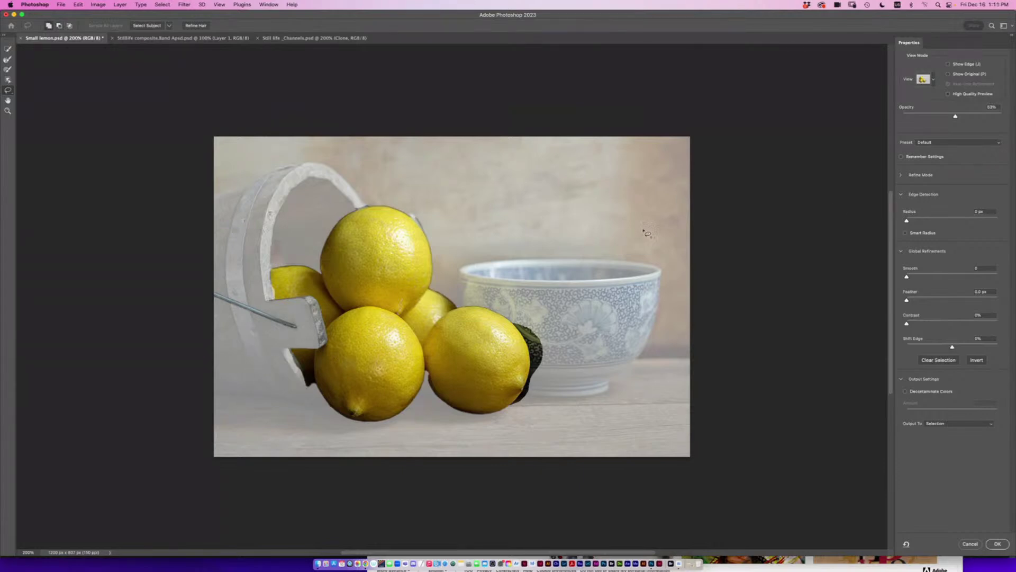
# Check the lemon mask in On Black view at 100% opacity and apply it as a selection.
pyautogui.click(933, 81)
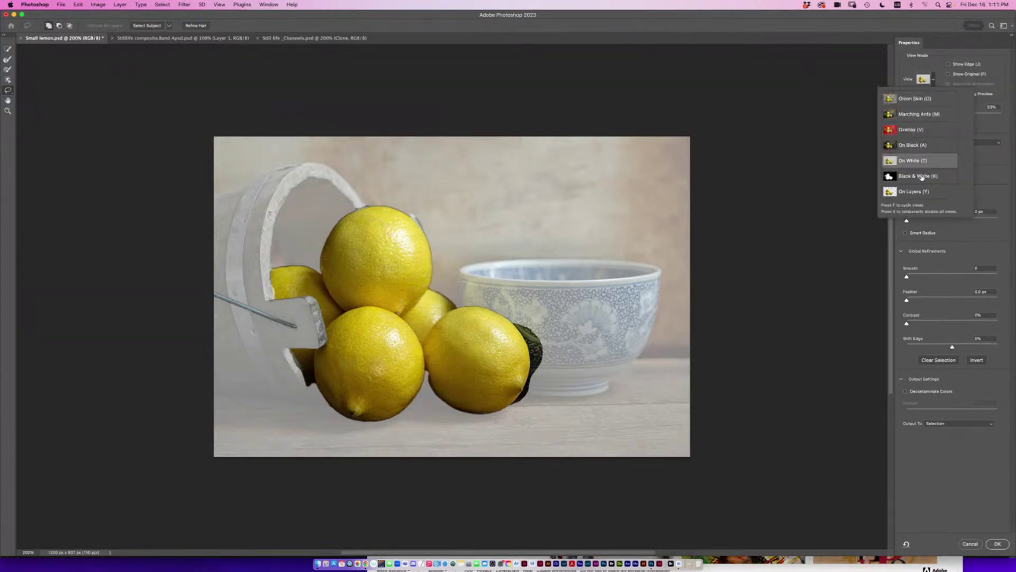
pyautogui.click(1005, 131)
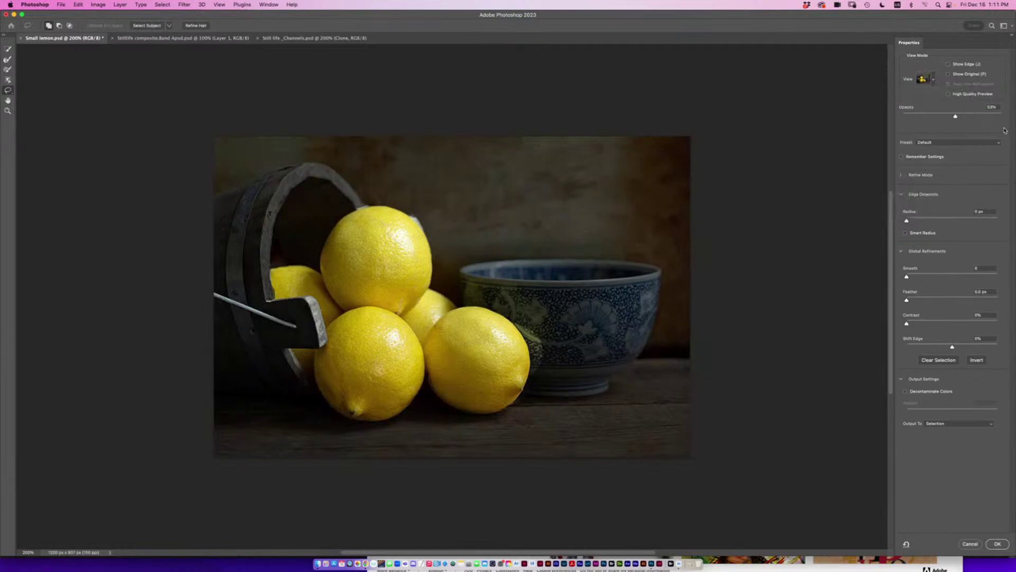
pyautogui.moveTo(955, 116); pyautogui.dragTo(1010, 120)
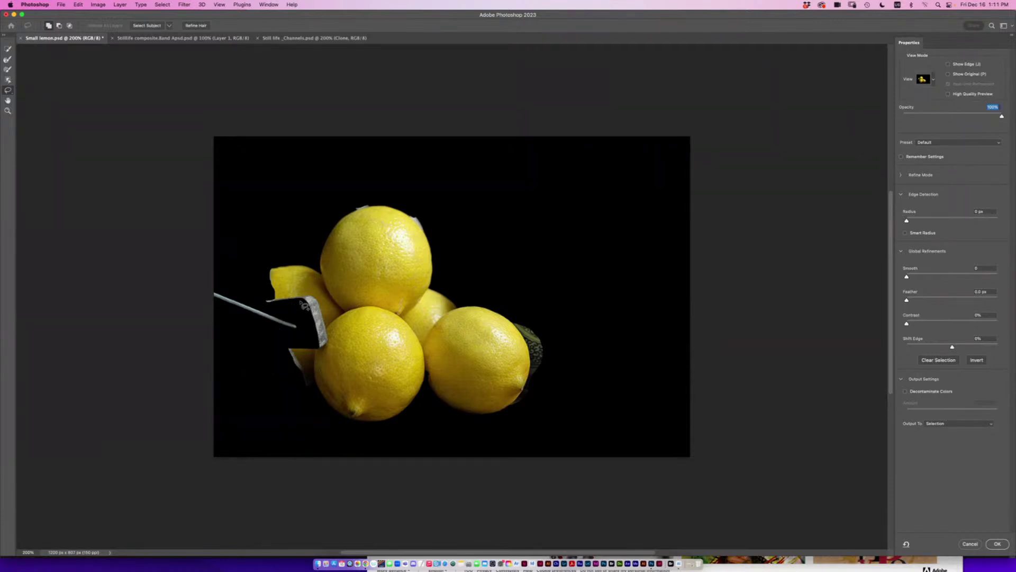
pyautogui.click(998, 543)
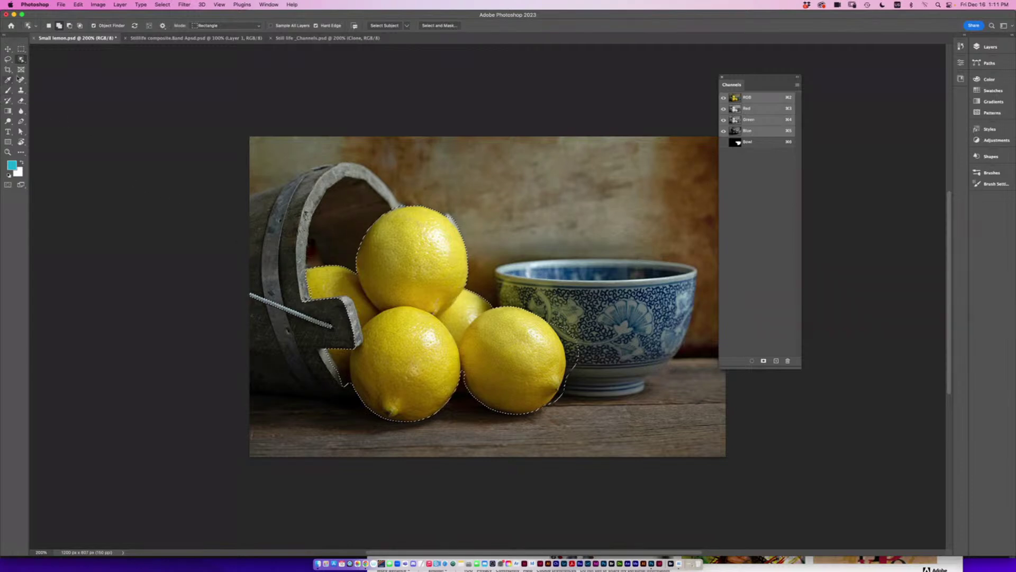
# Subtract the bucket's wire handle and the wooden bracket beside the lemons from the selection with the Lasso tool.
pyautogui.click(7, 59)
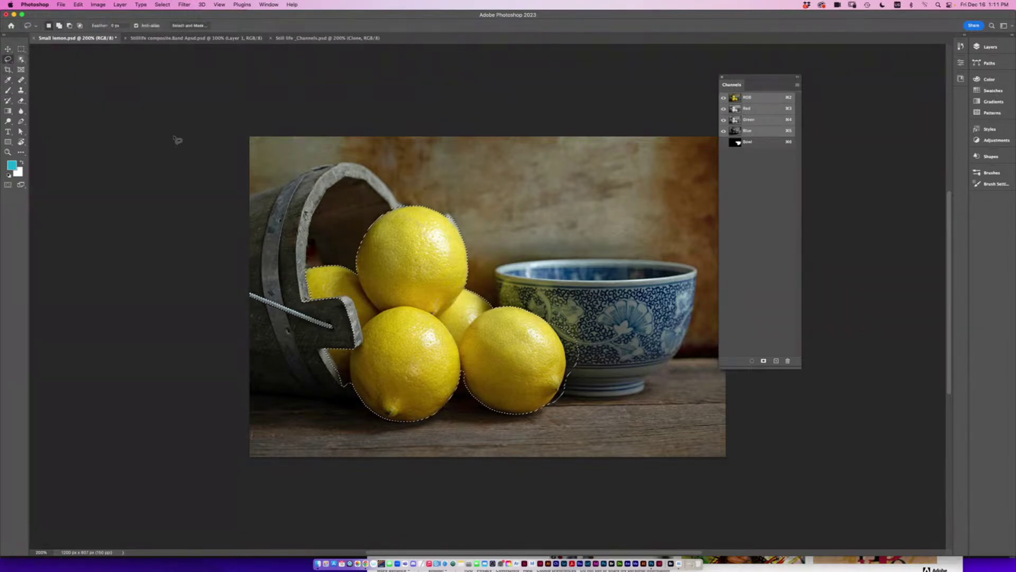
pyautogui.press('alt')
pyautogui.moveTo(309, 304)
pyautogui.mouseDown()
pyautogui.moveTo(245, 275)
pyautogui.moveTo(360, 317)
pyautogui.moveTo(358, 350)
pyautogui.moveTo(337, 363)
pyautogui.moveTo(341, 389)
pyautogui.mouseUp()
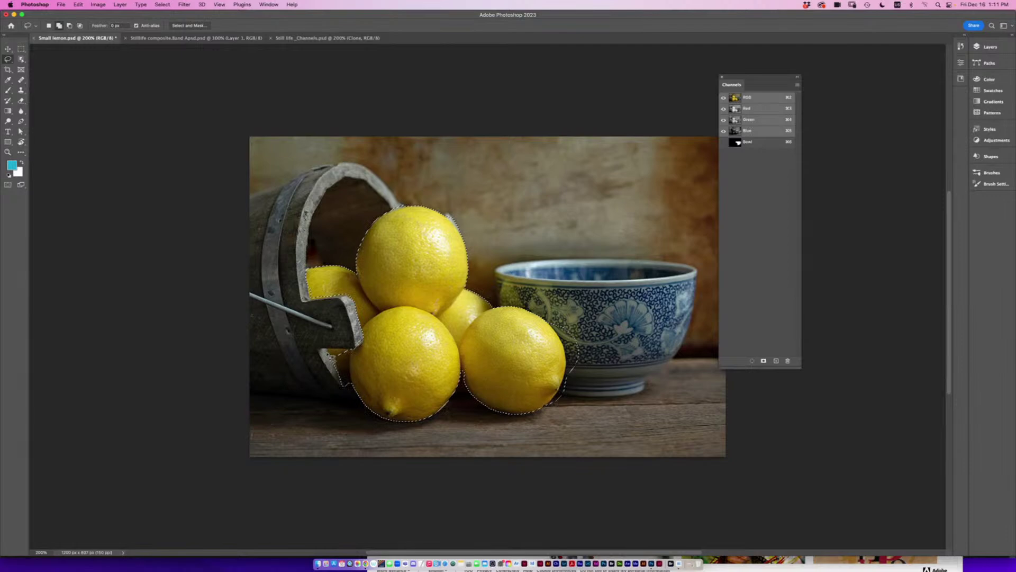
pyautogui.moveTo(324, 347)
pyautogui.mouseDown()
pyautogui.moveTo(350, 361)
pyautogui.moveTo(324, 349)
pyautogui.mouseUp()
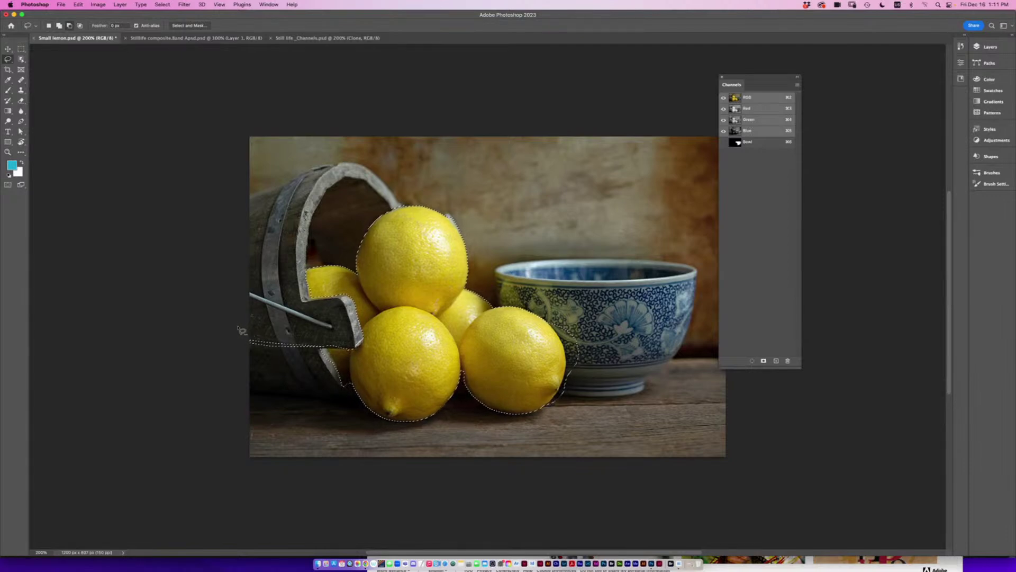
pyautogui.moveTo(240, 327)
pyautogui.mouseDown()
pyautogui.moveTo(320, 349)
pyautogui.moveTo(228, 335)
pyautogui.mouseUp()
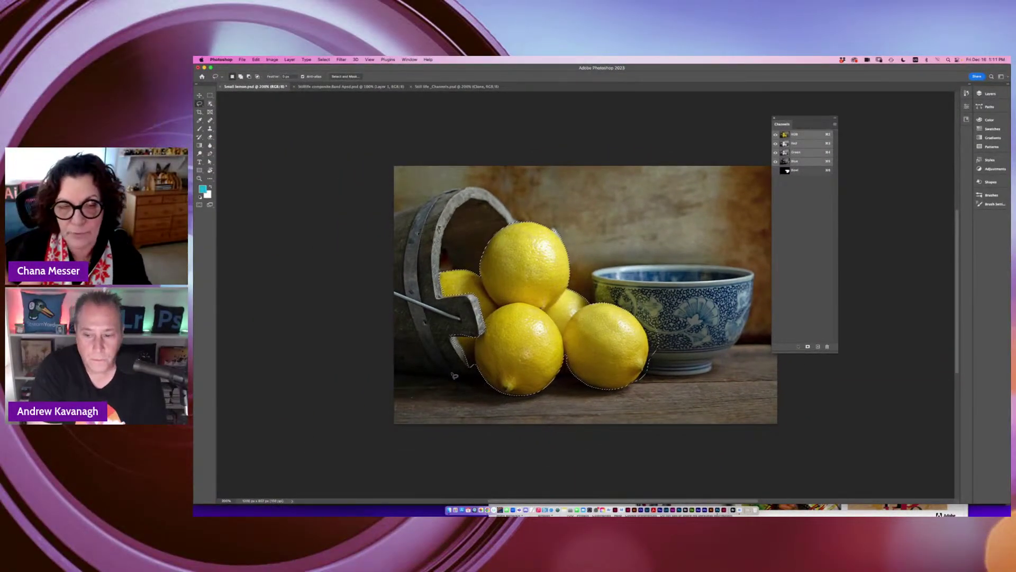
# Smooth the lemon selection's edge slightly in Select and Mask and apply it as a selection.
pyautogui.click(344, 76)
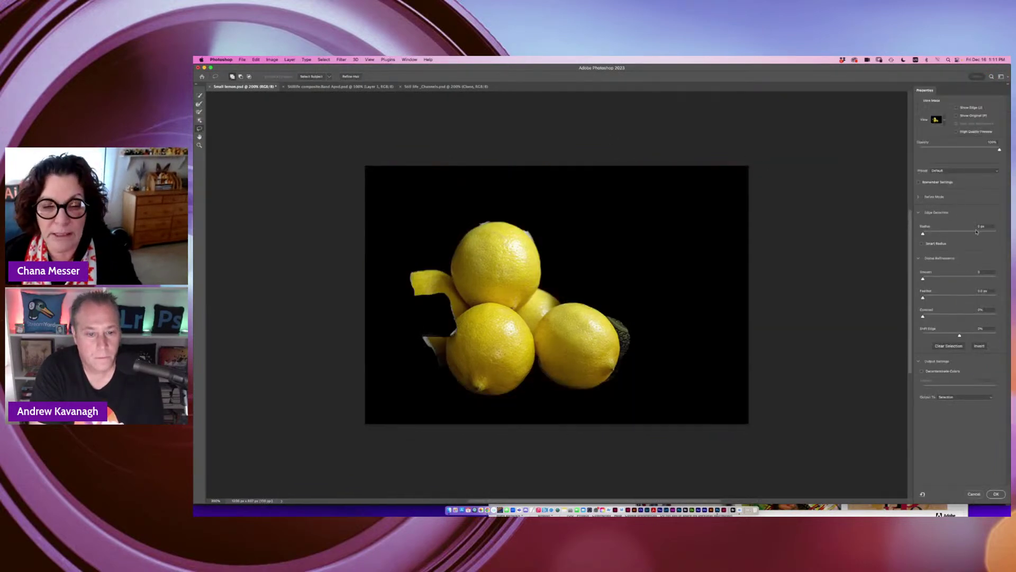
pyautogui.moveTo(923, 279); pyautogui.dragTo(929, 279)
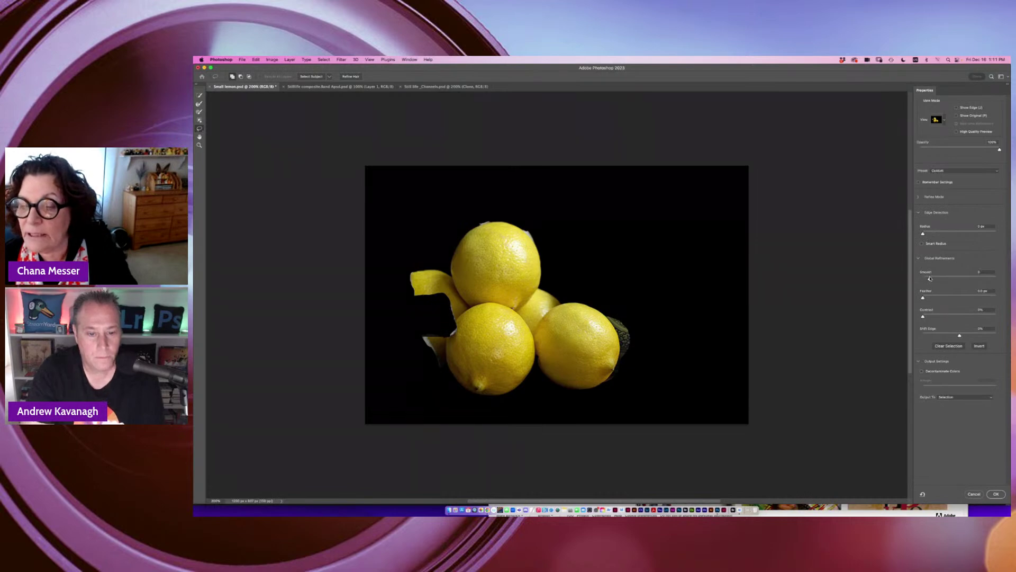
pyautogui.click(996, 494)
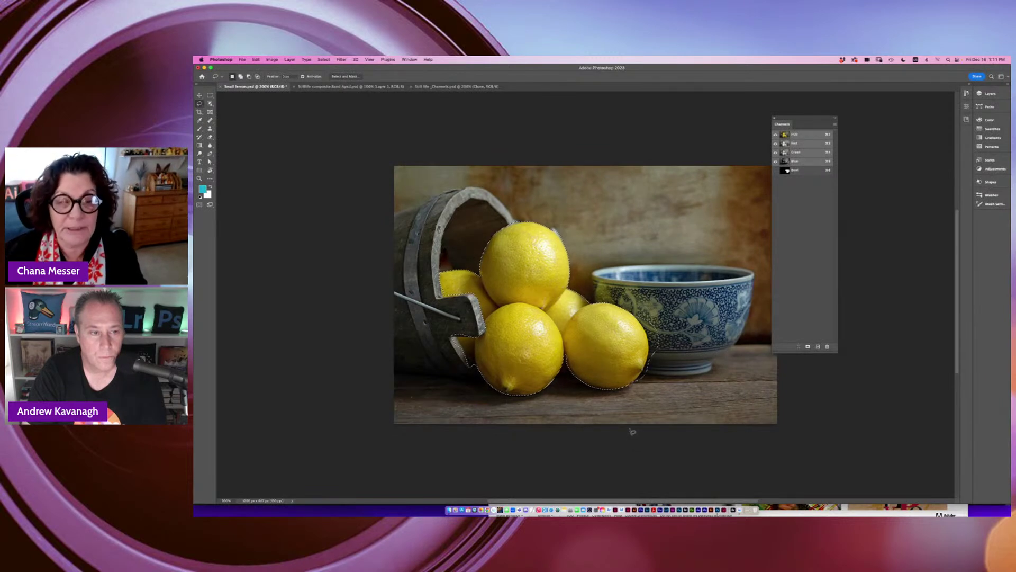
# Save the lemon selection as a new channel named lemons in Small lemon.psd.
pyautogui.click(307, 59)
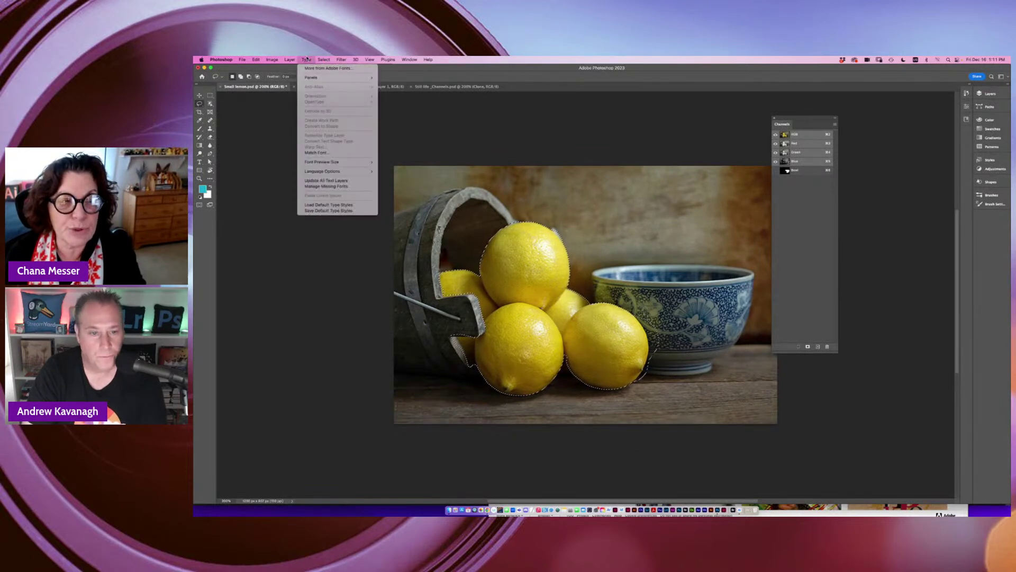
pyautogui.moveTo(323, 59)
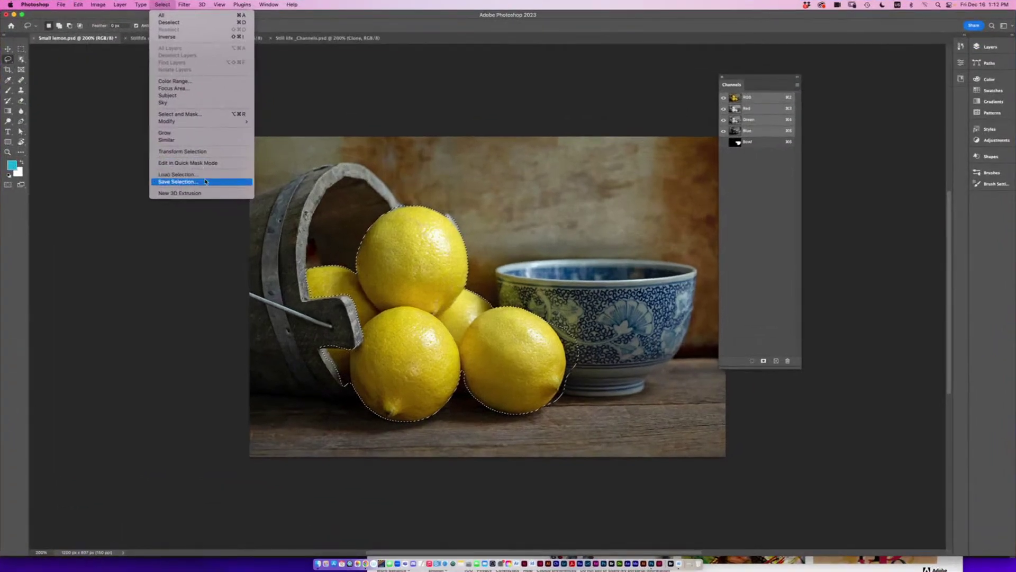
pyautogui.click(206, 182)
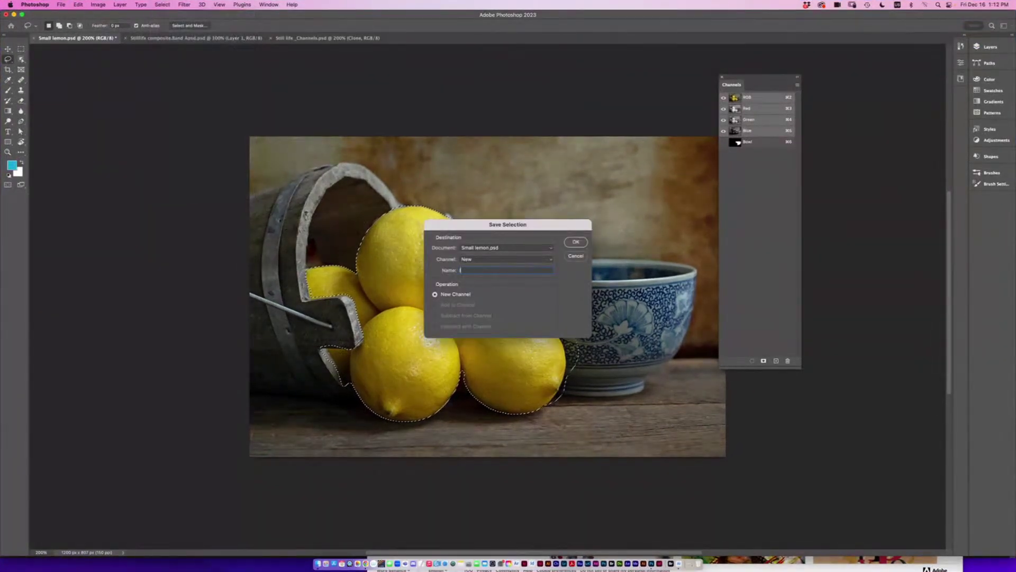
pyautogui.press('Return')
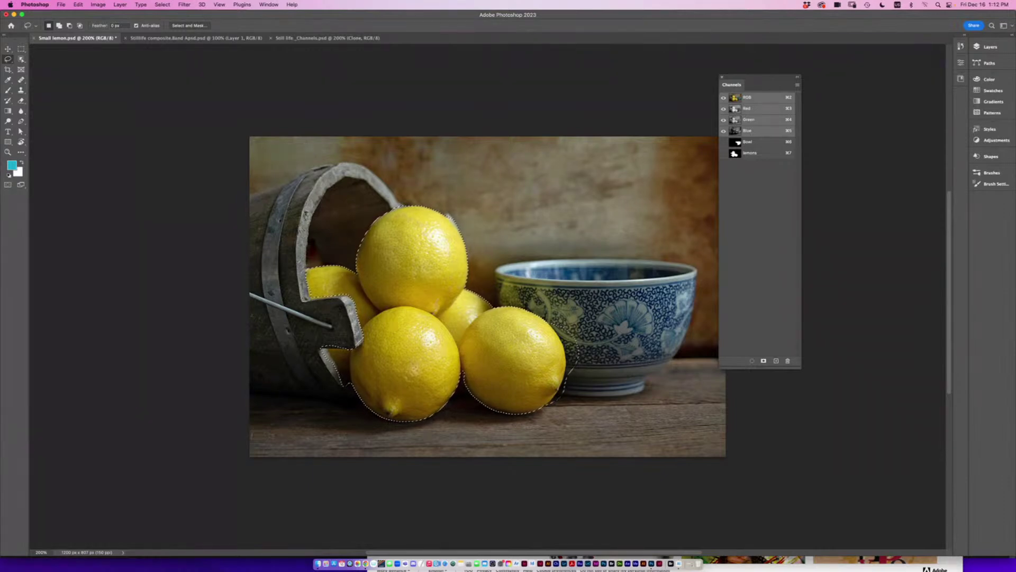
# Examine the Load Selection options, including the Bowl and lemons channel choices and the operations, and close them without loading.
pyautogui.click(162, 4)
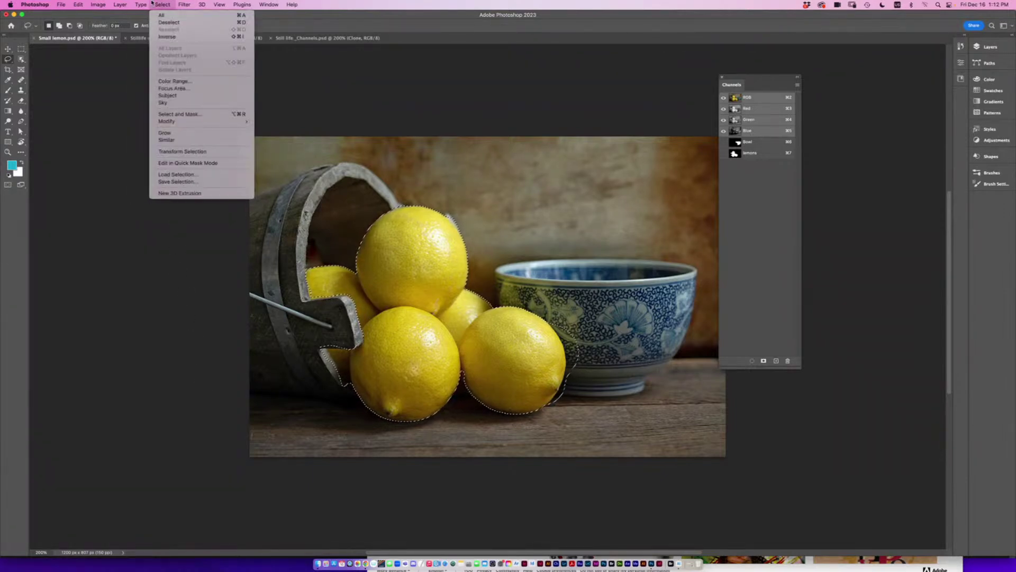
pyautogui.click(177, 174)
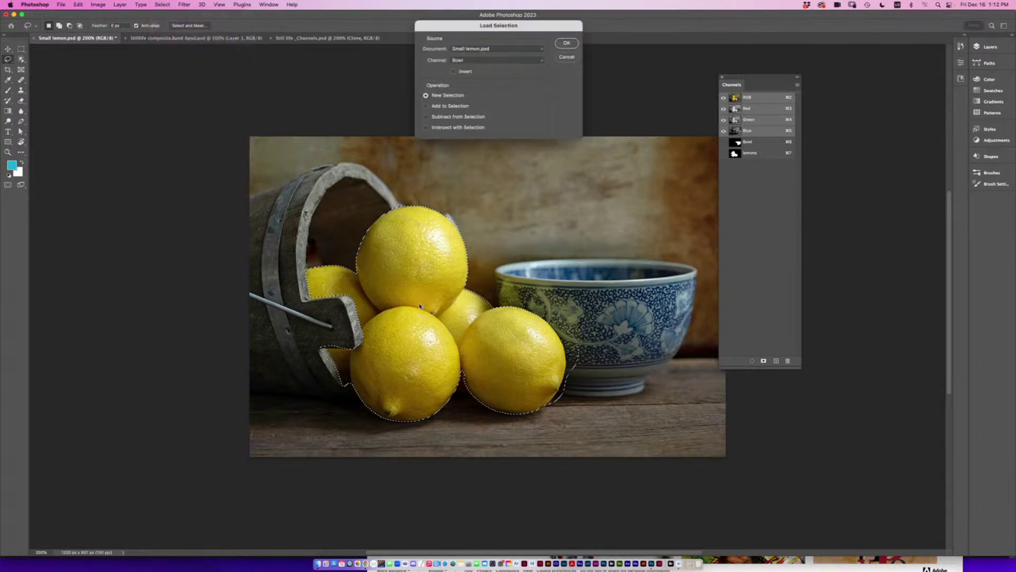
pyautogui.click(462, 61)
pyautogui.click(476, 70)
pyautogui.click(472, 61)
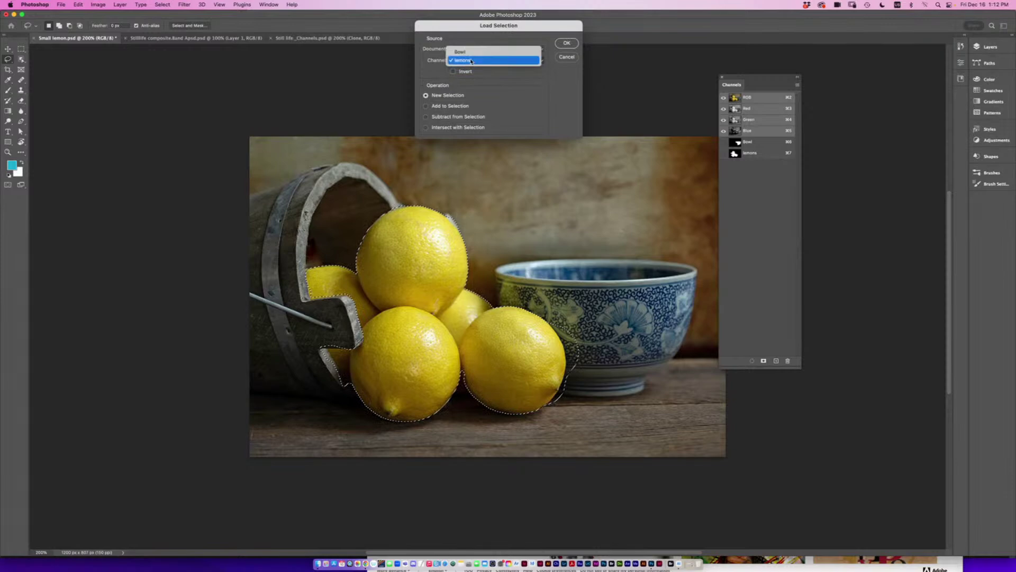
pyautogui.click(469, 49)
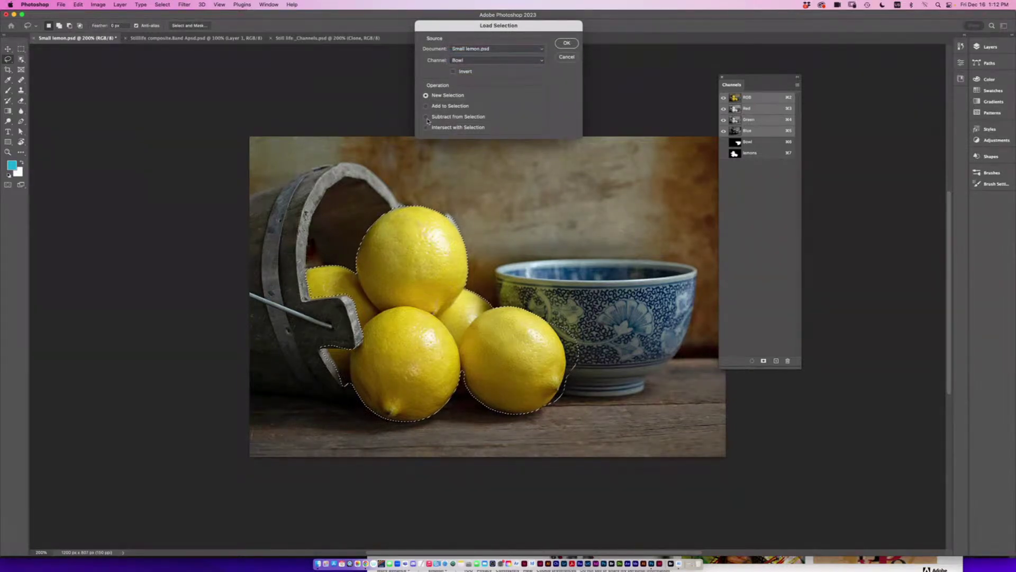
pyautogui.click(566, 42)
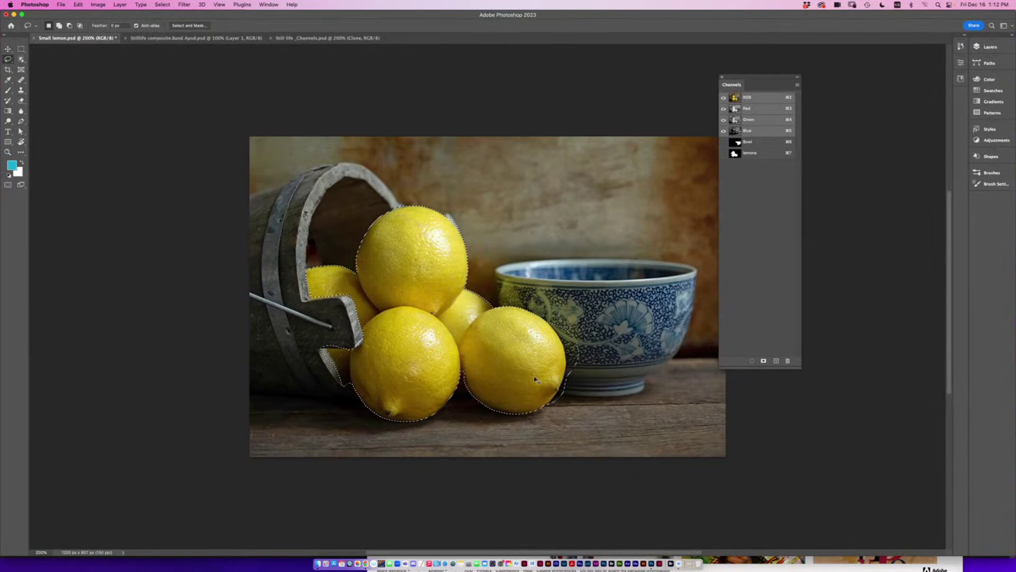
# Deselect, load the lemons channel as a selection, and subtract the excess area between the rightmost lemon and the bowl.
pyautogui.press('super+d')
pyautogui.keyDown('super'); pyautogui.click(735, 154); pyautogui.keyUp('super')
pyautogui.press('alt')
pyautogui.press('alt')
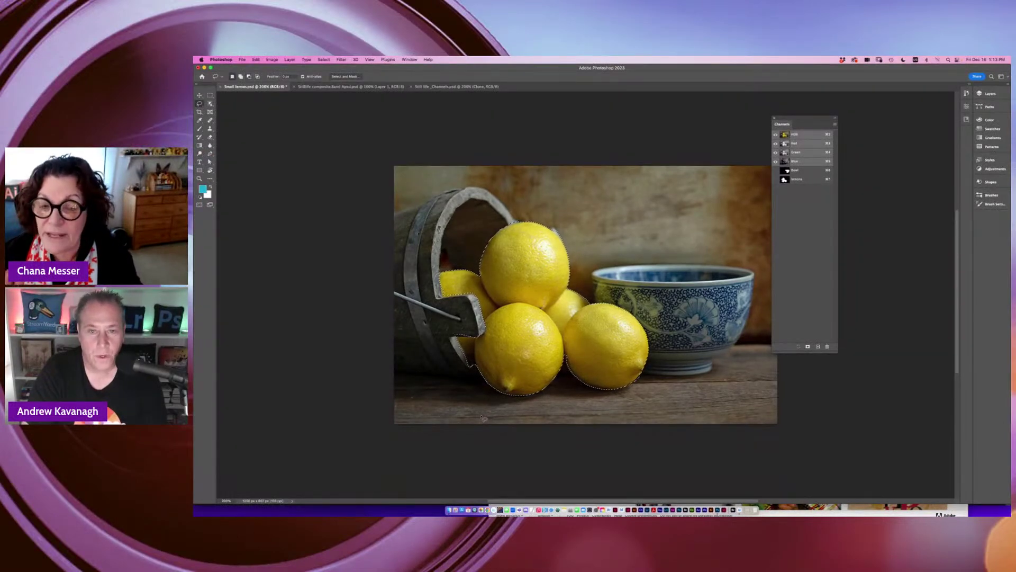
# Save the corrected selection over the existing lemons channel, deselect it, and display the channel's mask on its own.
pyautogui.click(323, 59)
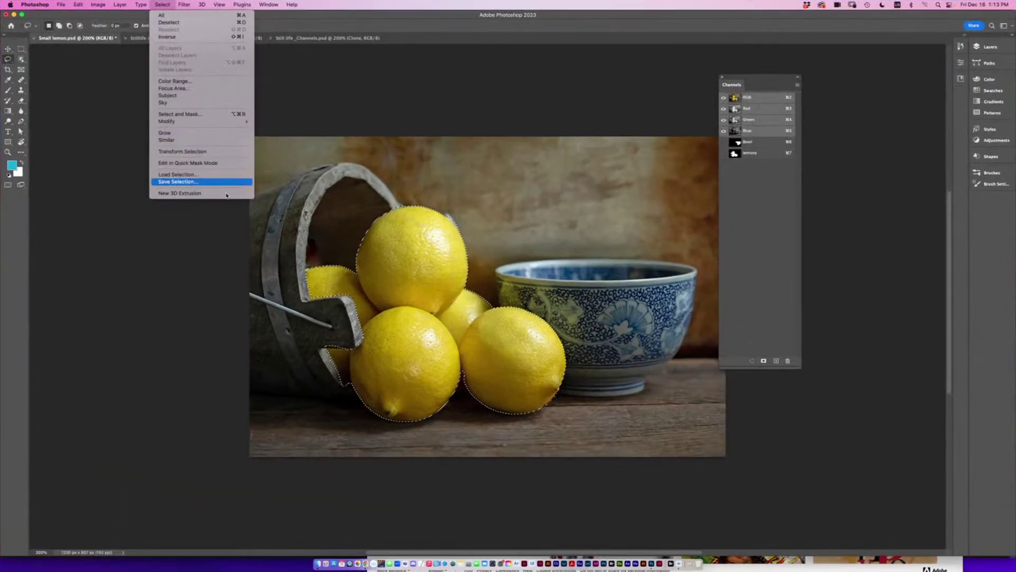
pyautogui.click(177, 182)
pyautogui.click(494, 259)
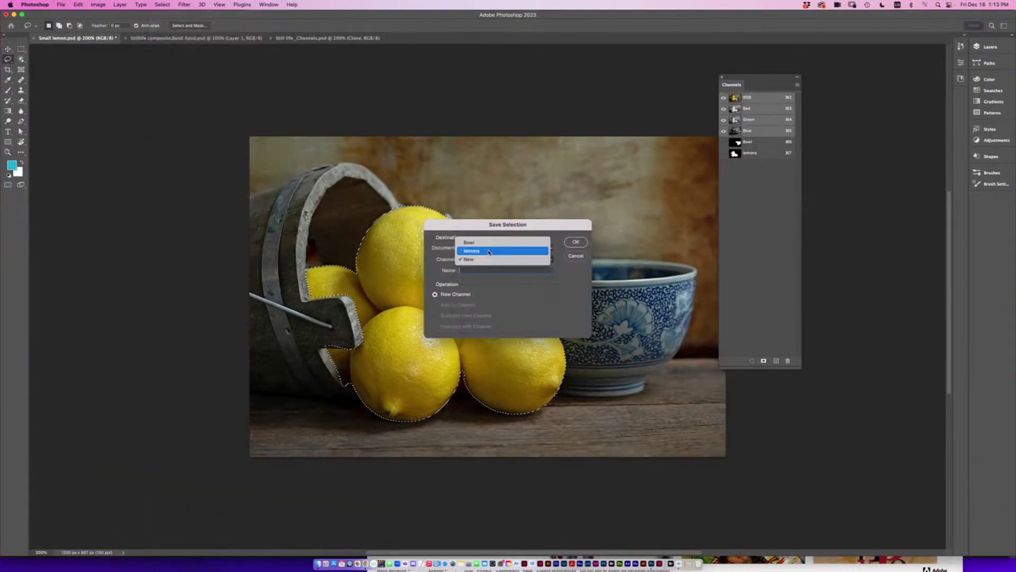
pyautogui.click(495, 259)
pyautogui.click(576, 243)
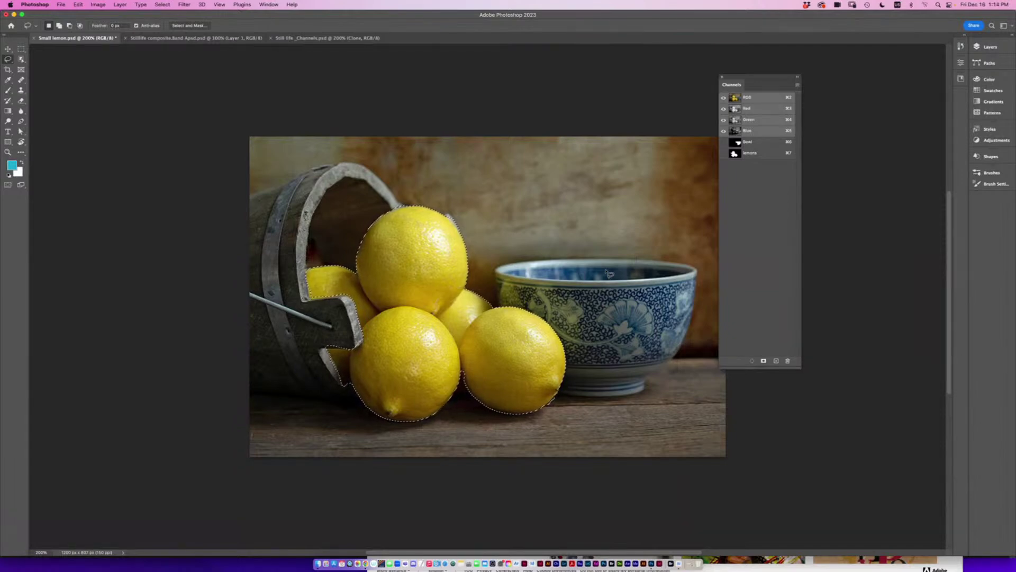
pyautogui.press('super+d')
pyautogui.click(736, 155)
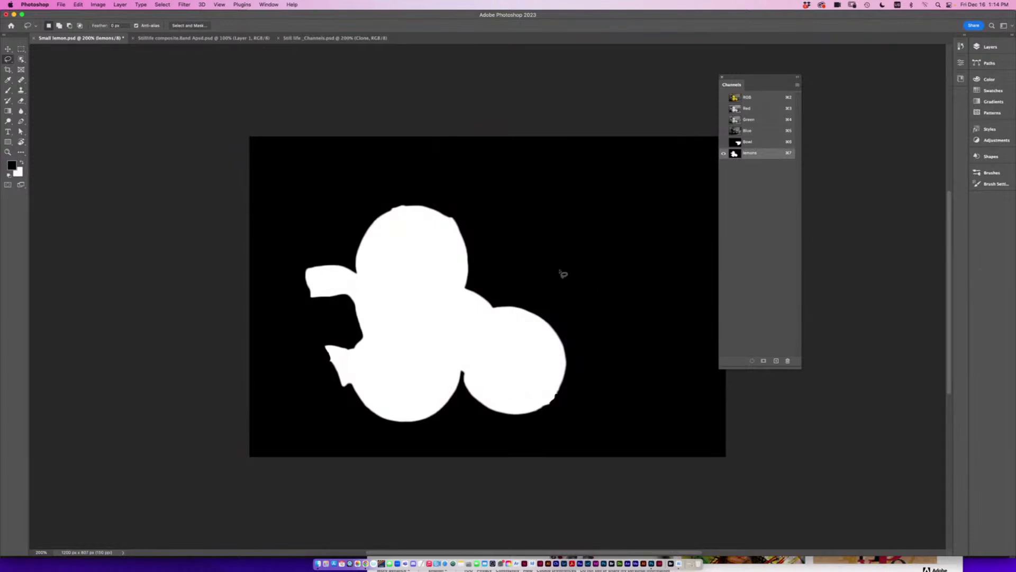
# Touch up the edges of the lemons mask with the Brush in black and white, and return to the full-colour composite.
pyautogui.click(8, 90)
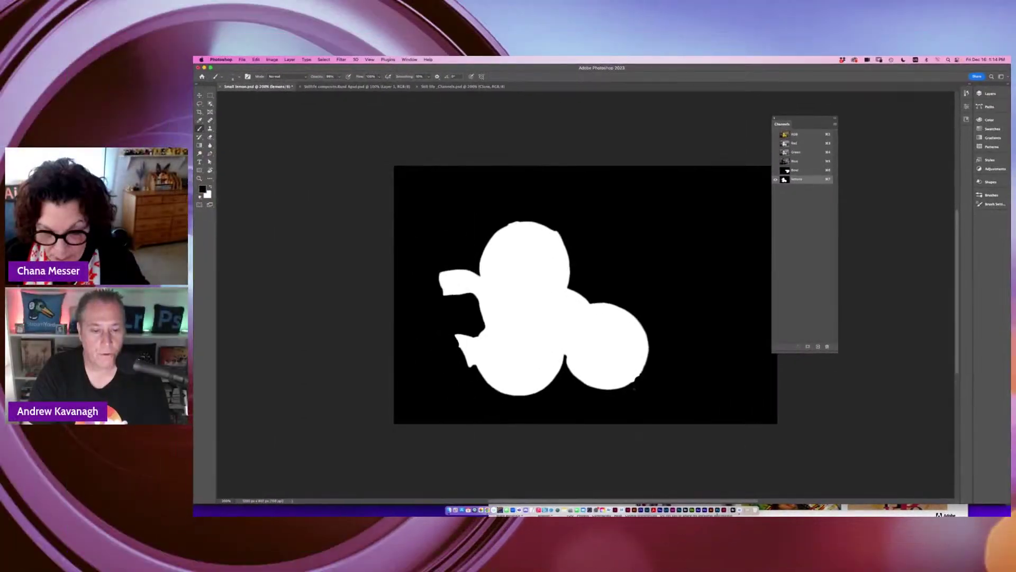
pyautogui.press('x')
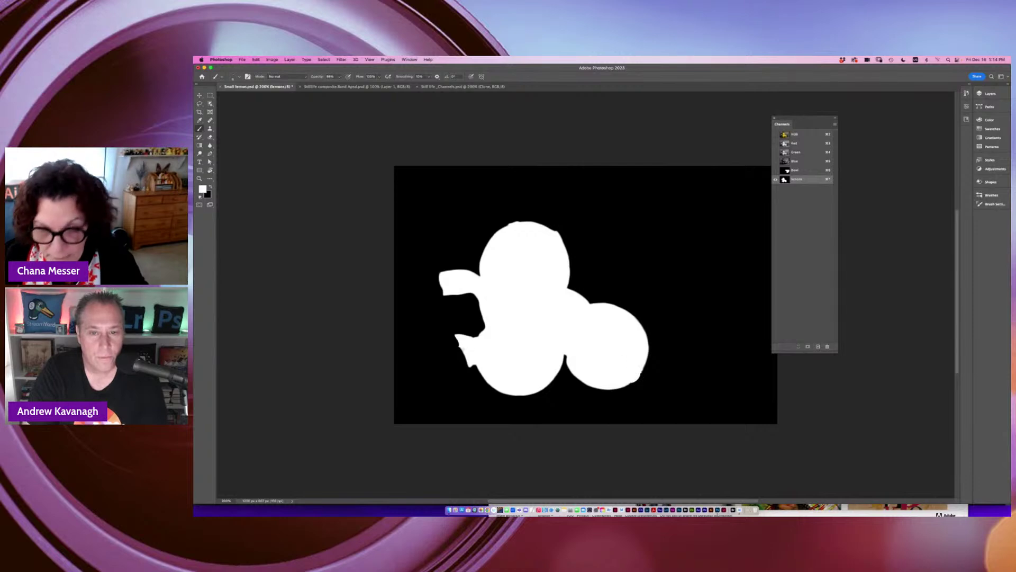
pyautogui.press('x')
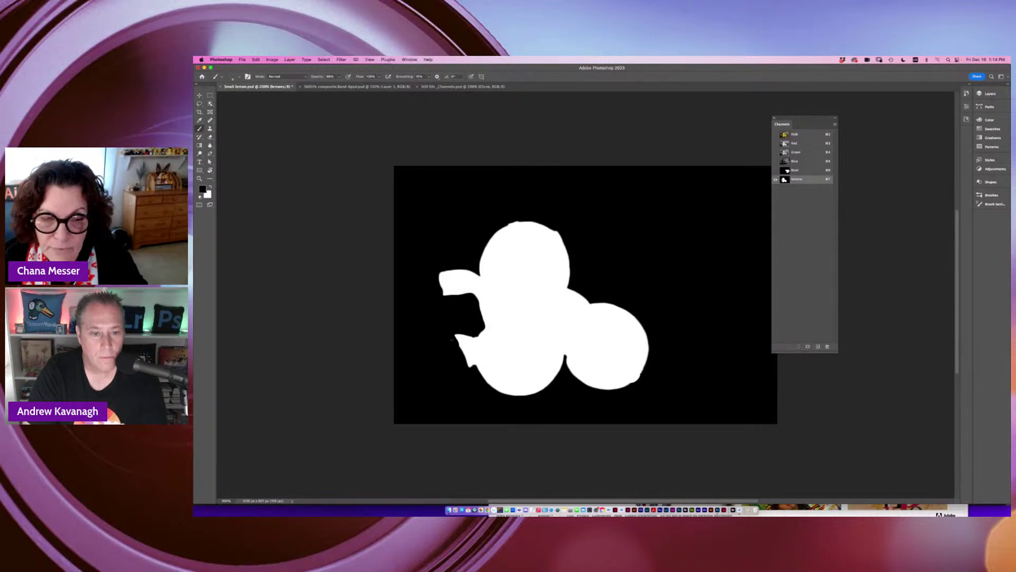
pyautogui.click(792, 134)
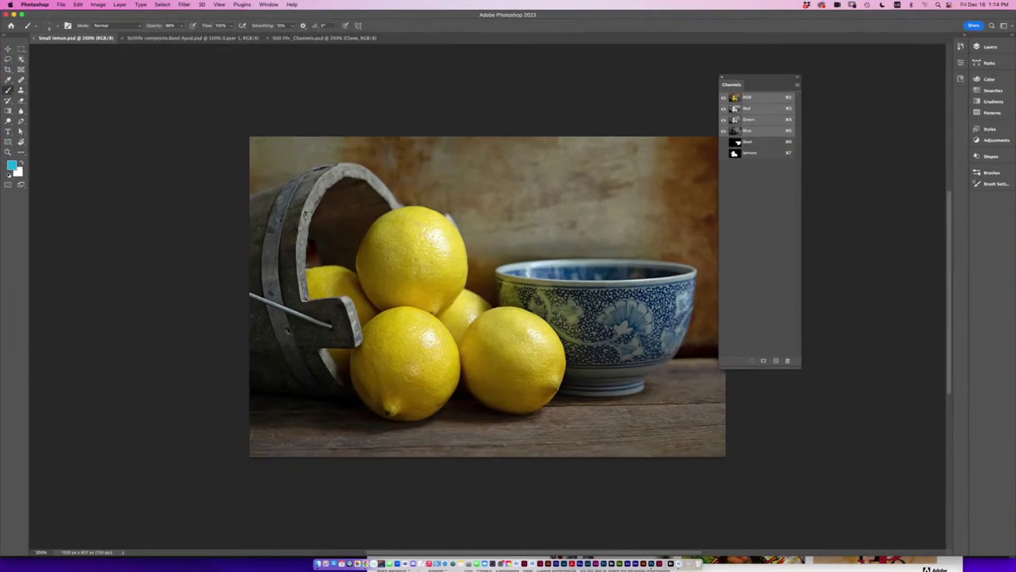
# Select the wooden bucket with the Object Selection tool, and try to add the staves at the image's left edge.
pyautogui.click(21, 59)
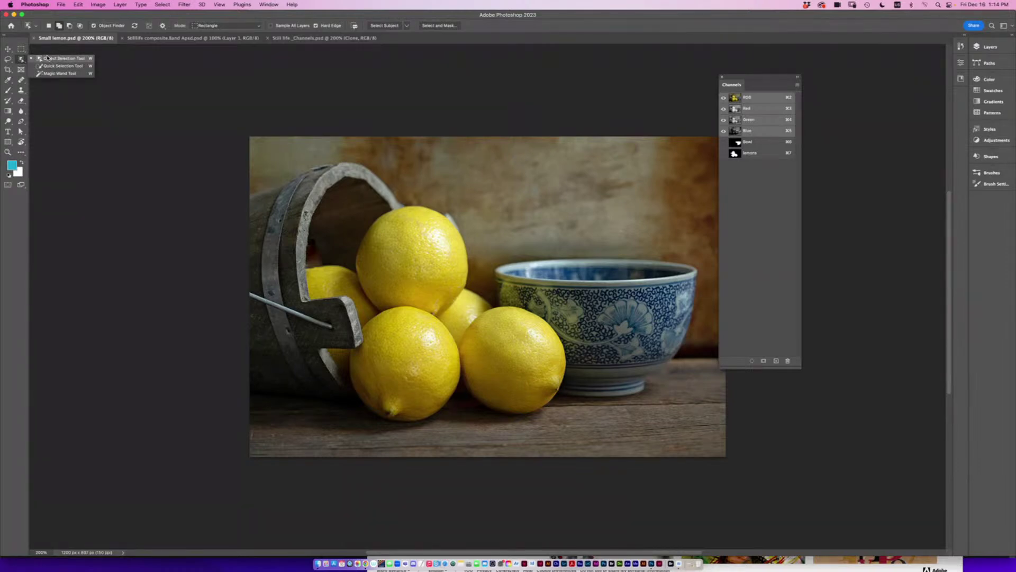
pyautogui.click(46, 58)
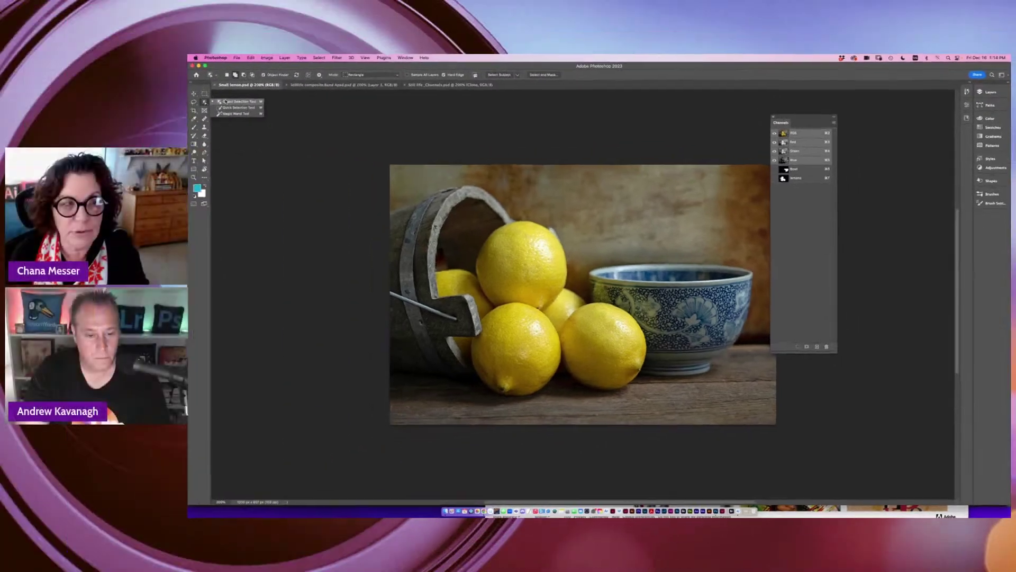
pyautogui.moveTo(250, 150); pyautogui.dragTo(376, 210)
pyautogui.moveTo(496, 224); pyautogui.dragTo(497, 228)
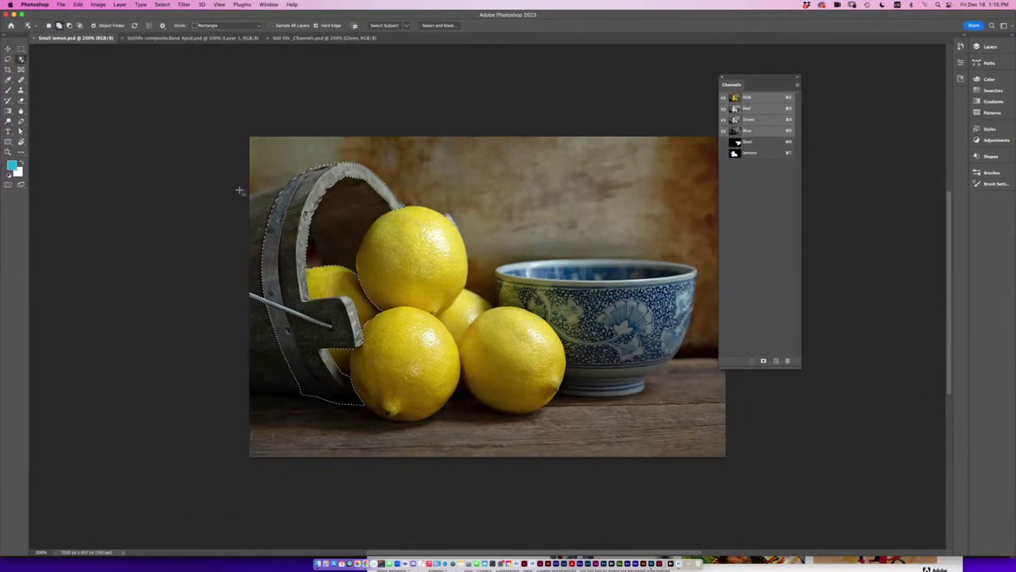
pyautogui.moveTo(251, 187); pyautogui.dragTo(335, 410)
# Extend the bucket selection over the remaining staves with the Quick Selection tool, and trim its lower edge along the table.
pyautogui.click(22, 59)
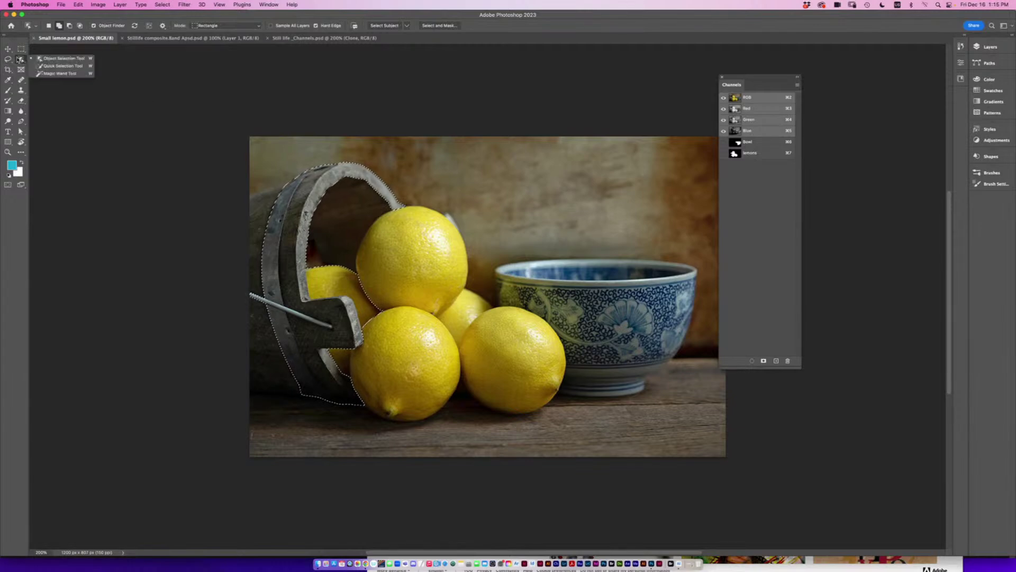
pyautogui.click(41, 66)
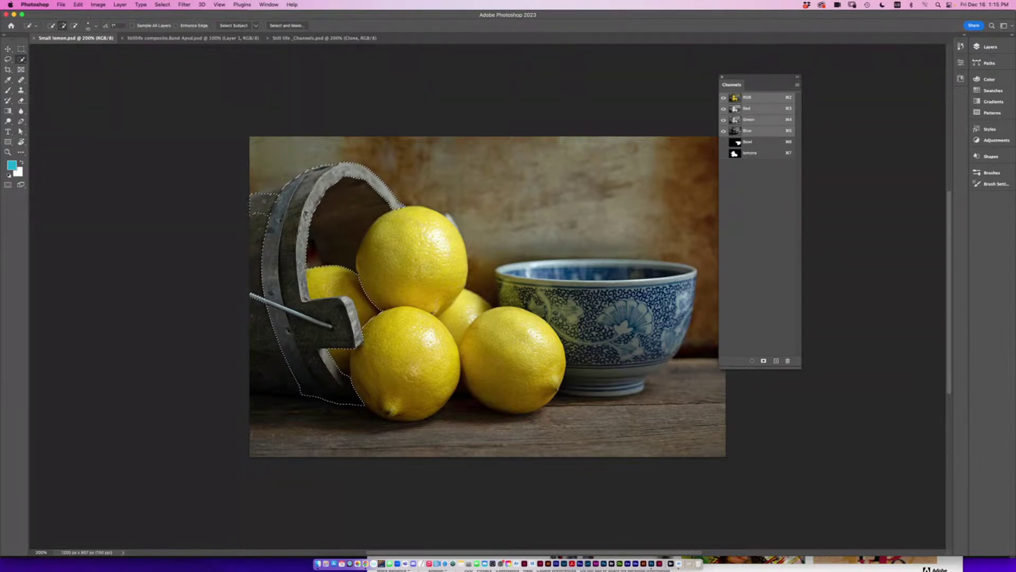
pyautogui.moveTo(259, 290)
pyautogui.mouseDown()
pyautogui.moveTo(289, 376)
pyautogui.moveTo(367, 425)
pyautogui.moveTo(340, 417)
pyautogui.moveTo(378, 419)
pyautogui.moveTo(268, 414)
pyautogui.mouseUp()
pyautogui.press('alt')
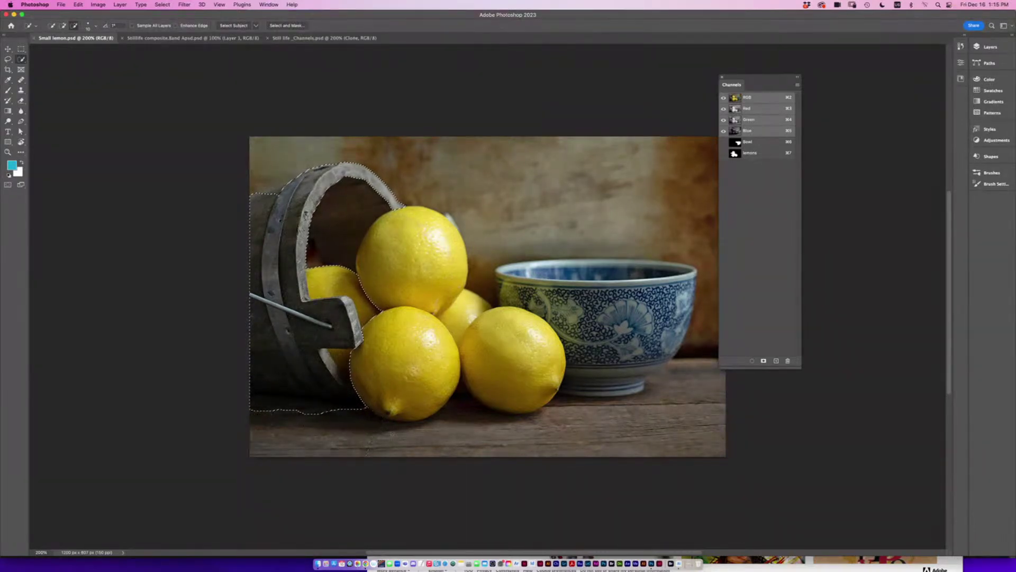
pyautogui.moveTo(305, 414); pyautogui.dragTo(312, 415)
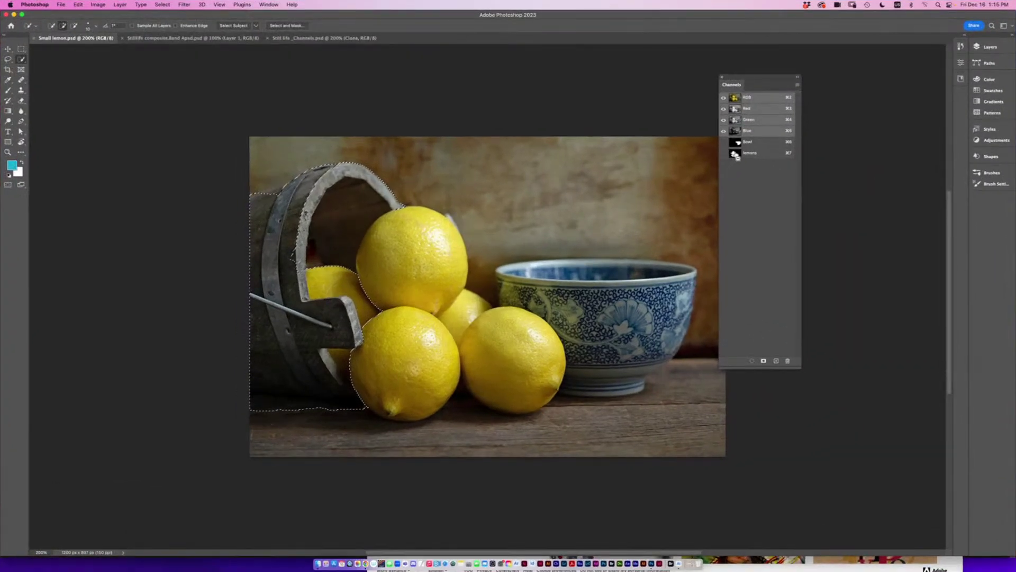
# Subtract the lemons channel from the bucket selection and save the result as a new channel named bucket.
pyautogui.keyDown('alt'); pyautogui.keyDown('super'); pyautogui.click(734, 154); pyautogui.keyUp('super'); pyautogui.keyUp('alt')
pyautogui.click(162, 4)
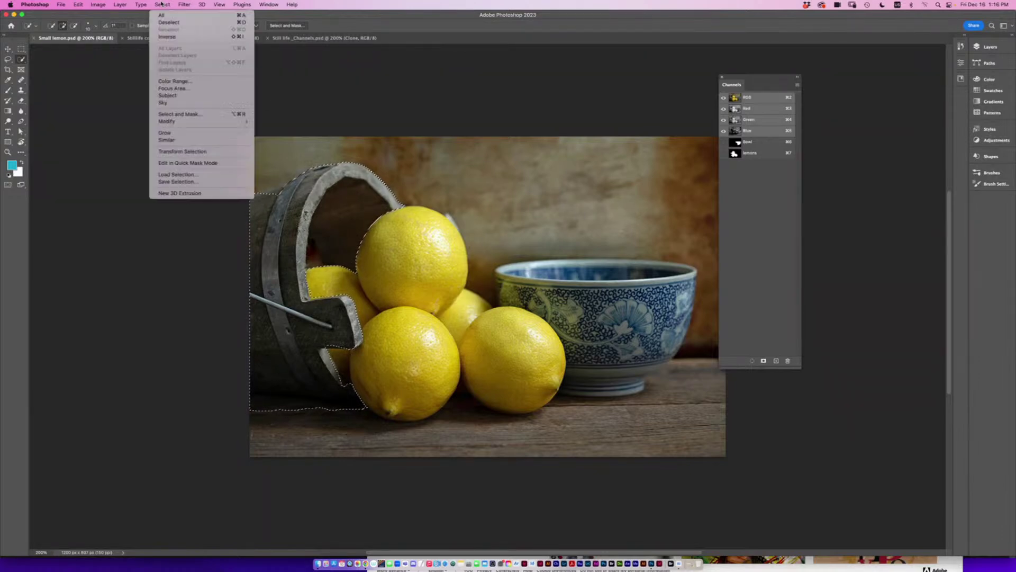
pyautogui.click(181, 181)
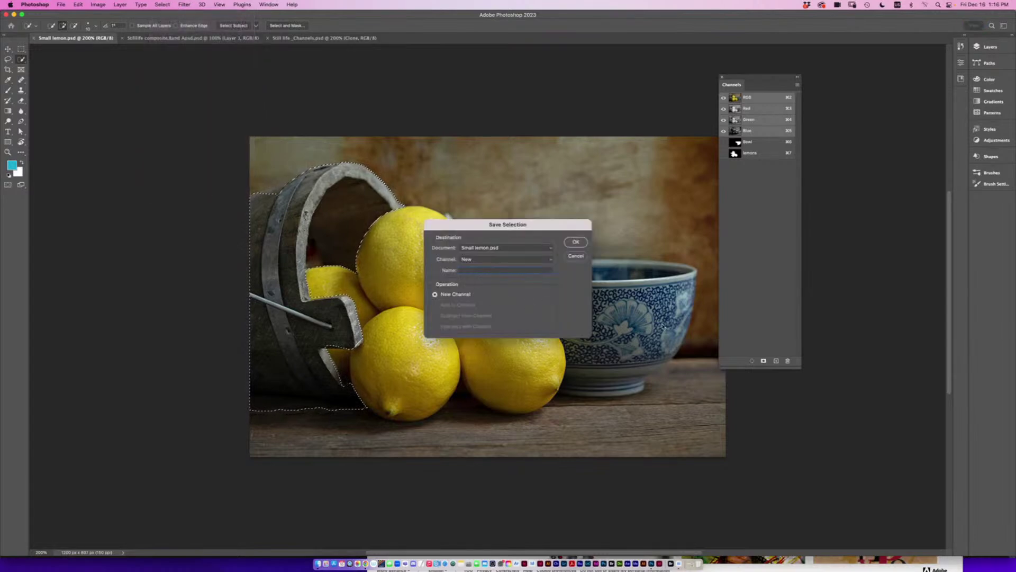
pyautogui.write('bucket')
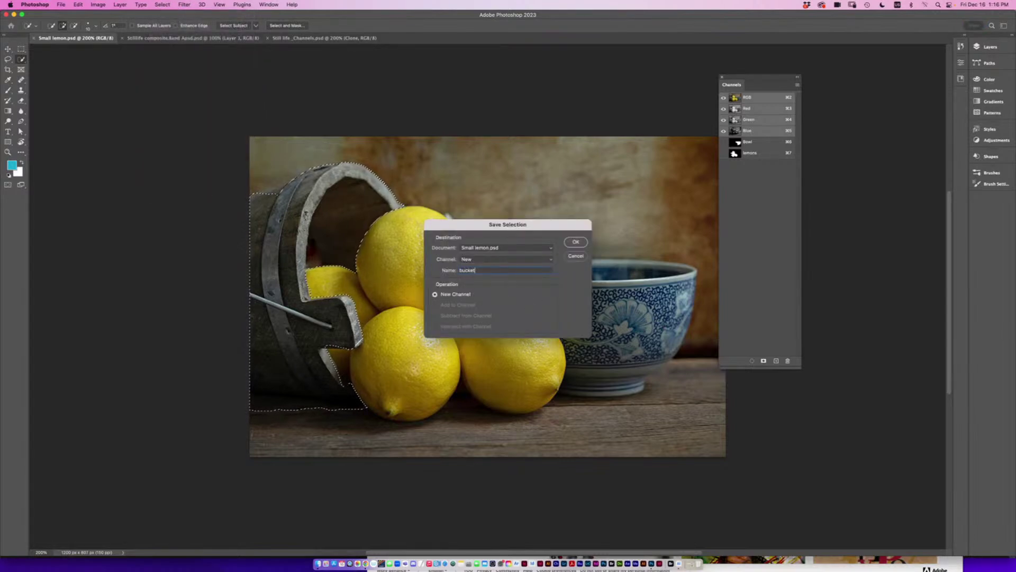
pyautogui.press('Return')
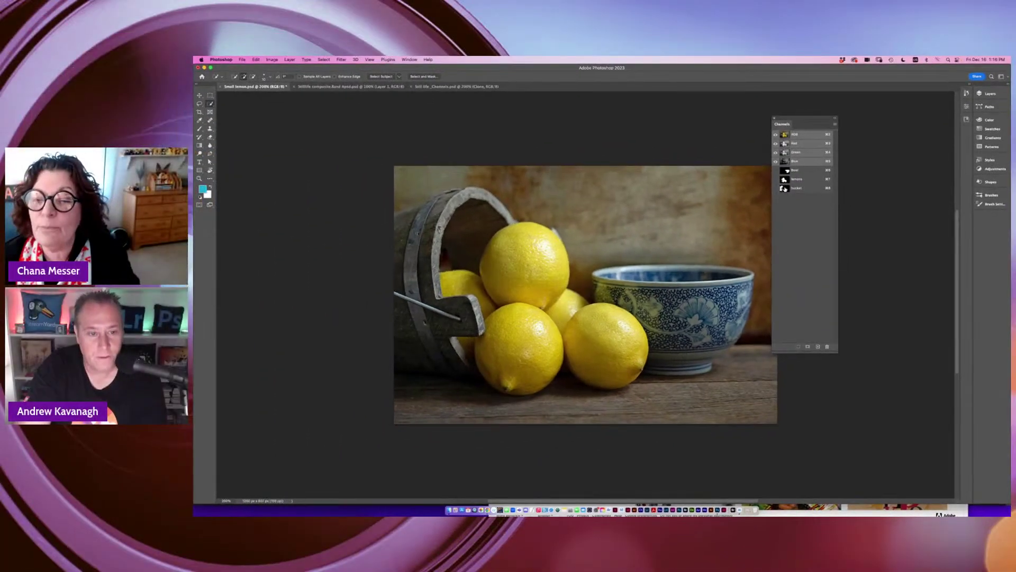
# Clean up stray marks in the bucket channel's mask with white paint, return to the RGB composite and save the document.
pyautogui.click(735, 165)
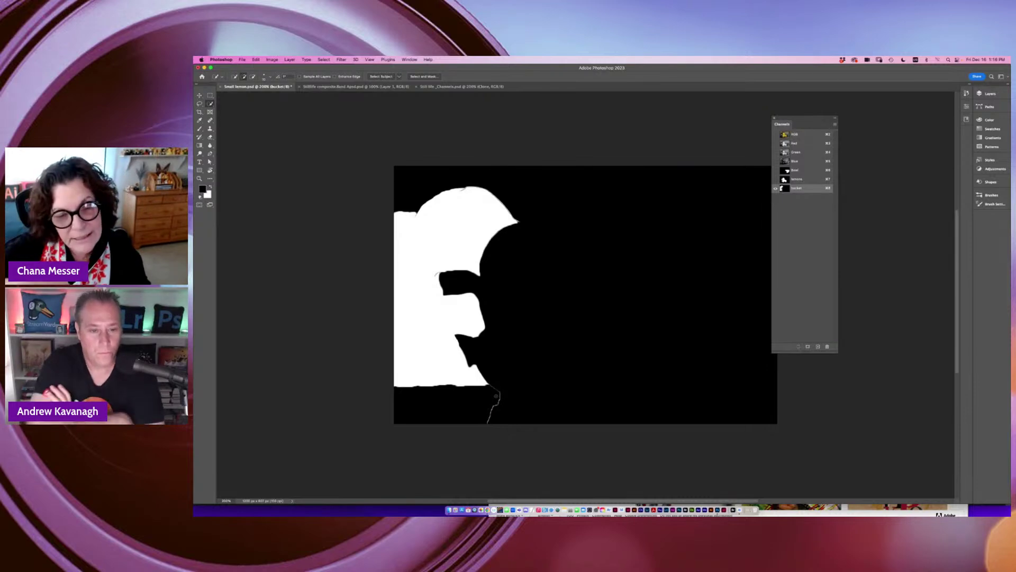
pyautogui.click(199, 129)
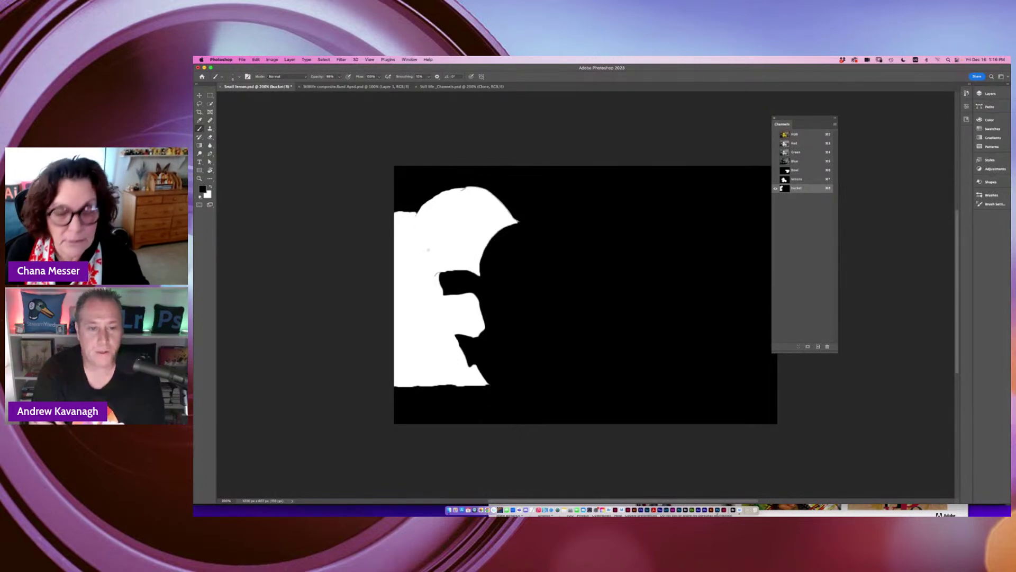
pyautogui.press('x')
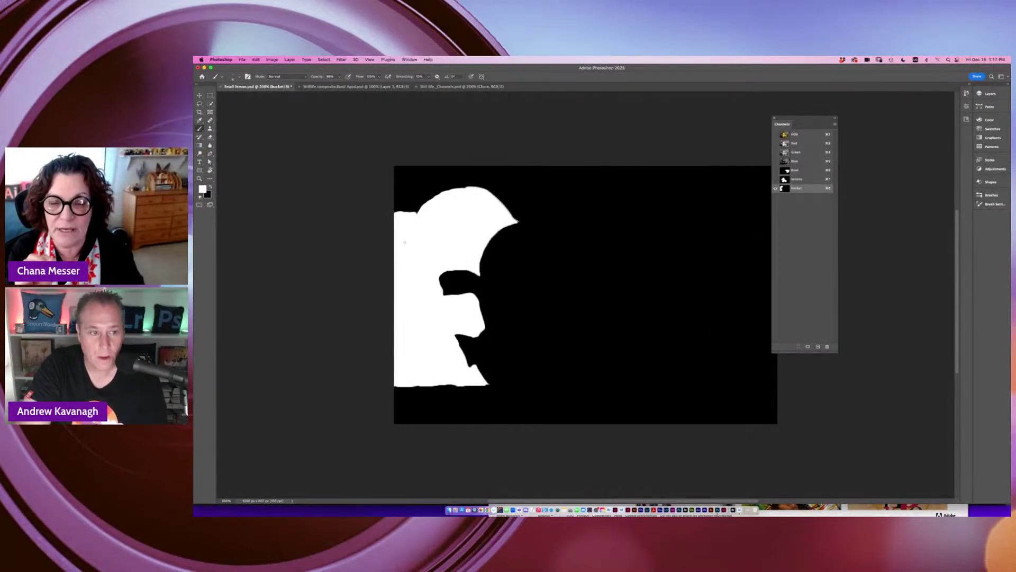
pyautogui.click(804, 135)
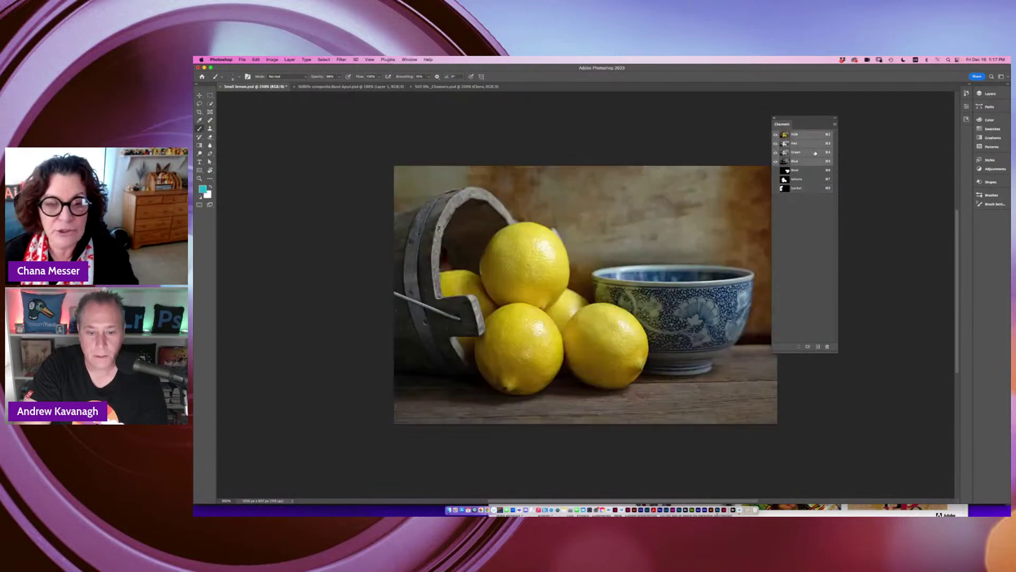
pyautogui.press('super+s')
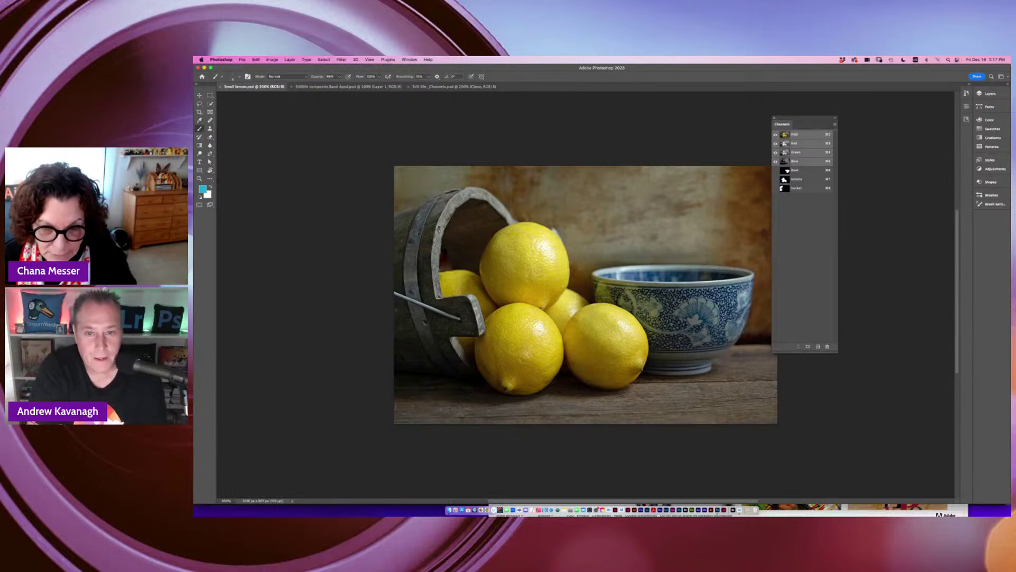
# Select the tabletop area across the full image width with a rectangular marquee, and subtract the bucket, lemons and Bowl channels.
pyautogui.moveTo(793, 125); pyautogui.dragTo(907, 149)
pyautogui.click(210, 95)
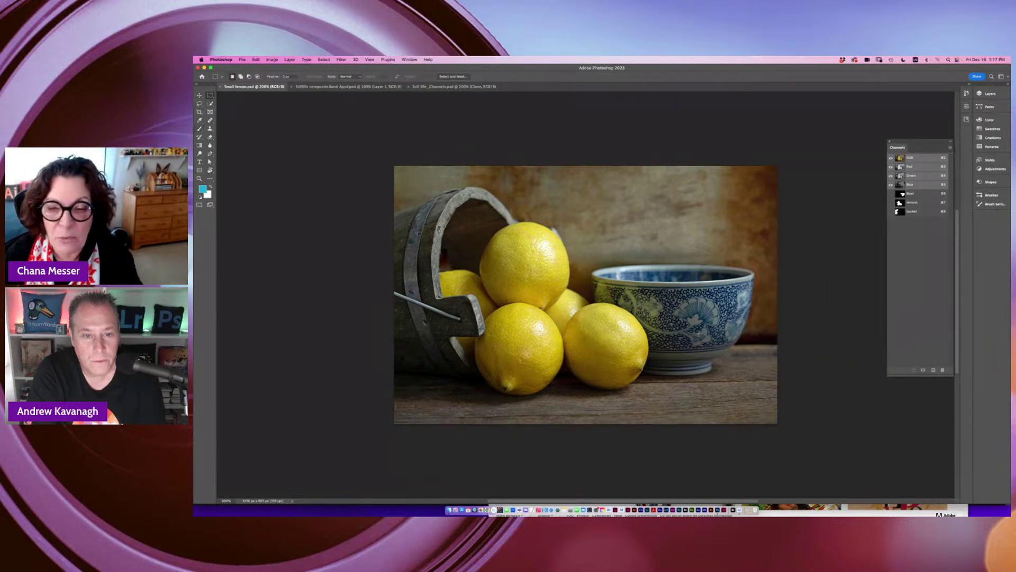
pyautogui.moveTo(391, 348); pyautogui.dragTo(794, 421)
pyautogui.moveTo(714, 399); pyautogui.dragTo(714, 402)
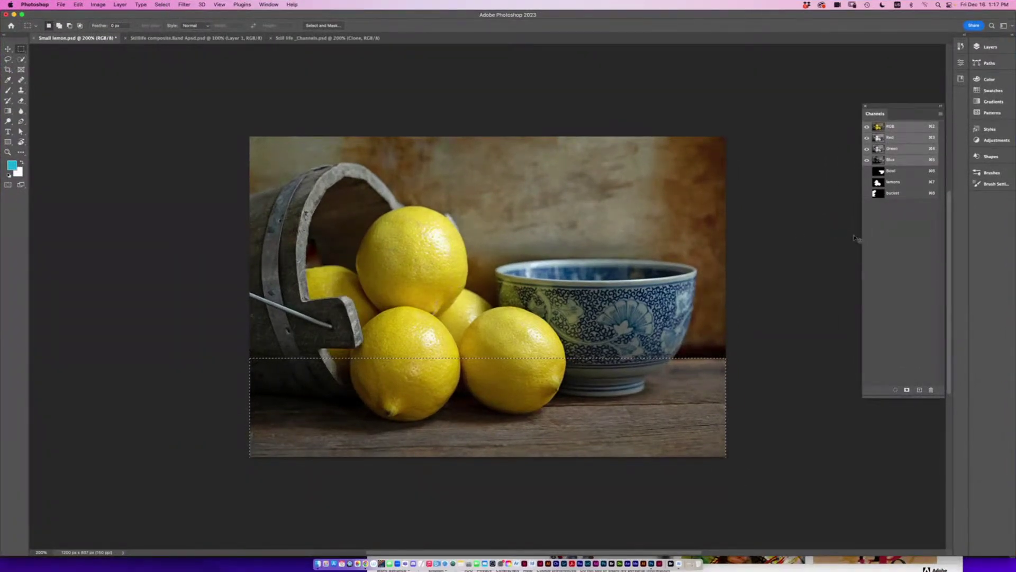
pyautogui.keyDown('alt'); pyautogui.keyDown('super'); pyautogui.click(879, 194); pyautogui.keyUp('super'); pyautogui.keyUp('alt')
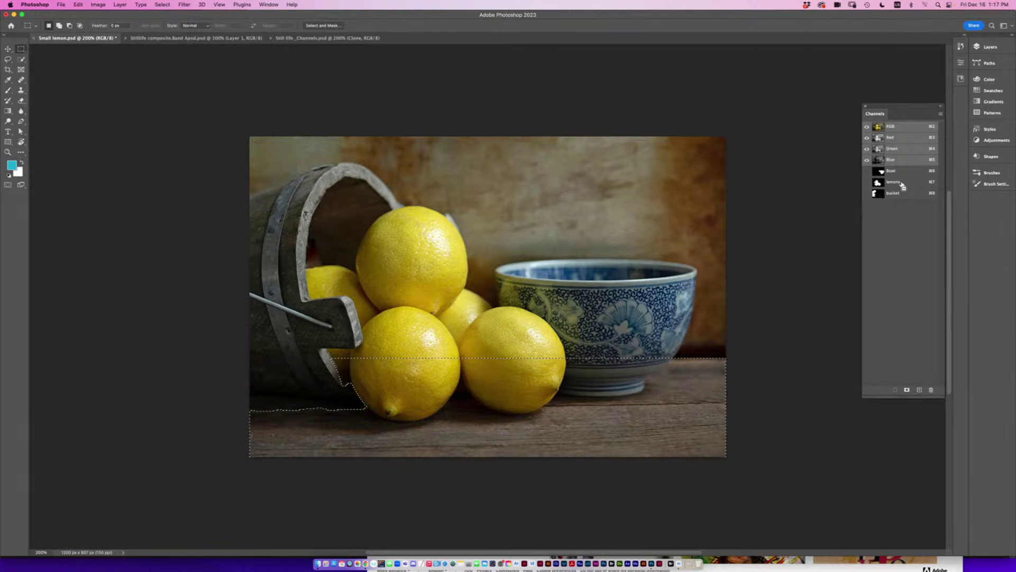
pyautogui.keyDown('alt'); pyautogui.keyDown('super'); pyautogui.click(878, 182); pyautogui.keyUp('super'); pyautogui.keyUp('alt')
pyautogui.keyDown('alt'); pyautogui.keyDown('super'); pyautogui.click(878, 171); pyautogui.keyUp('super'); pyautogui.keyUp('alt')
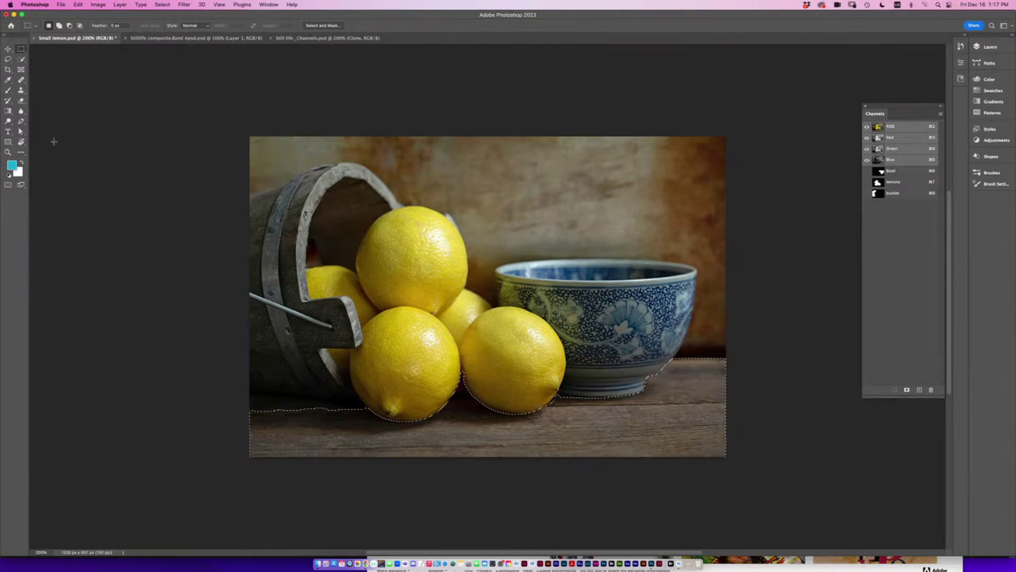
# Save the tabletop selection as a new channel named Table and deselect it.
pyautogui.click(162, 5)
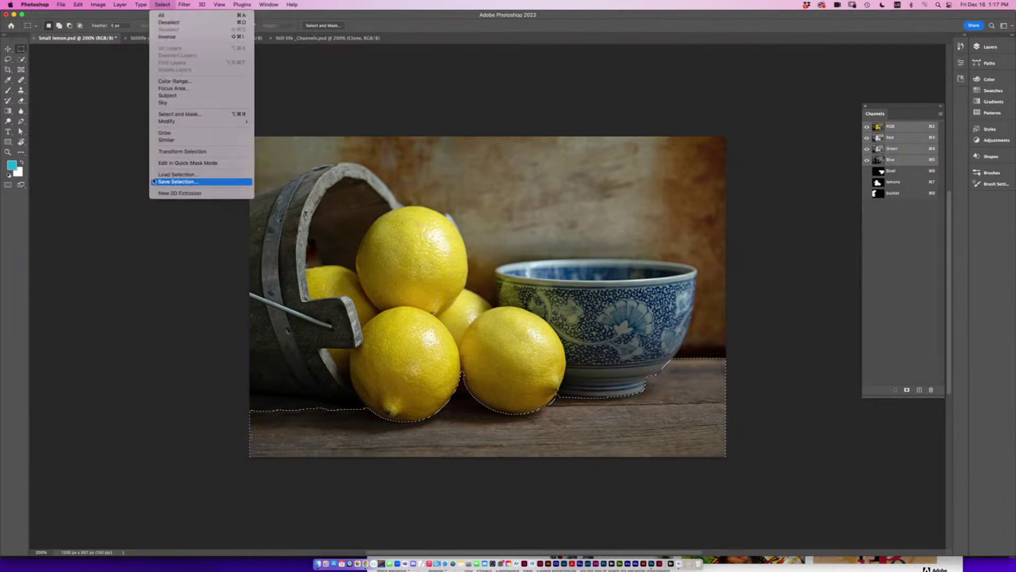
pyautogui.press('Return')
pyautogui.write('Table')
pyautogui.press('Return')
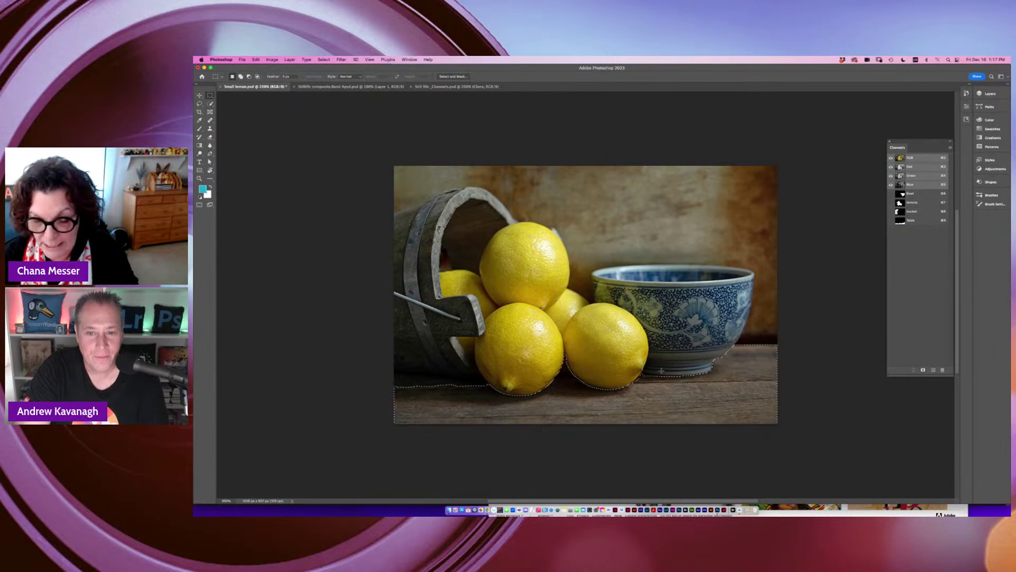
pyautogui.press('super+d')
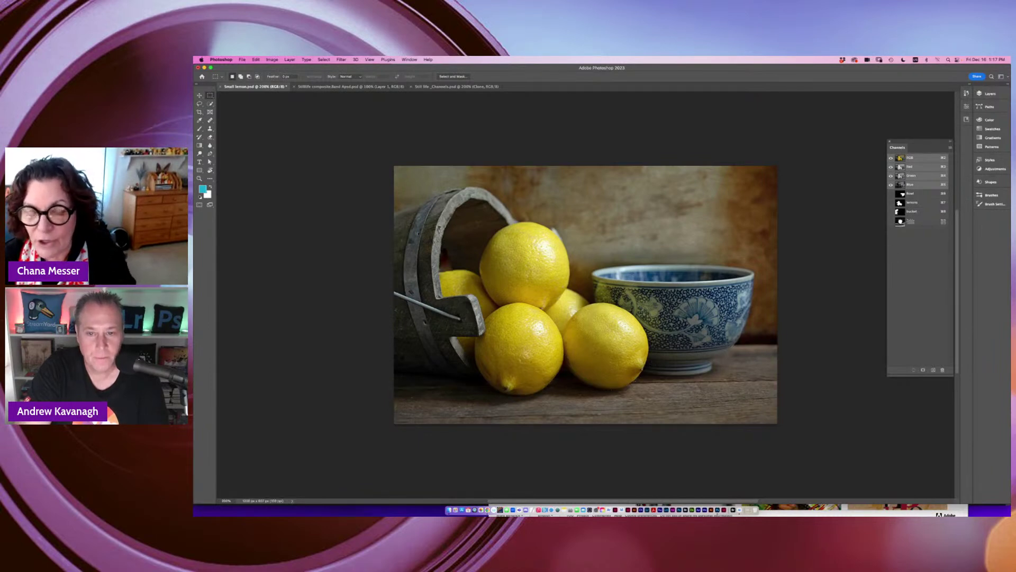
# Paint out the thin stray outlines in the Table channel's mask with black, and return to the RGB composite.
pyautogui.click(906, 222)
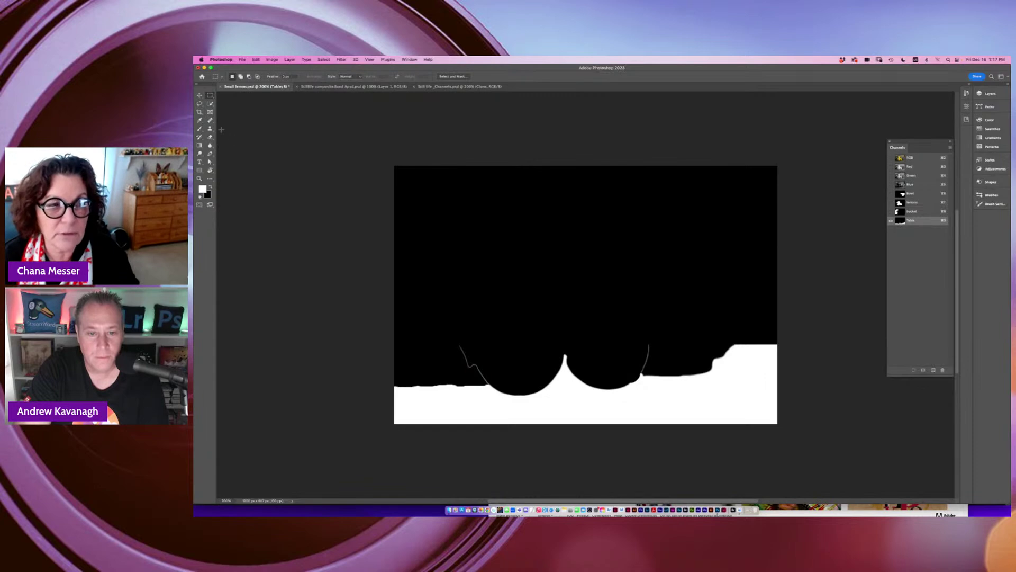
pyautogui.press('b')
pyautogui.moveTo(642, 343); pyautogui.dragTo(645, 340)
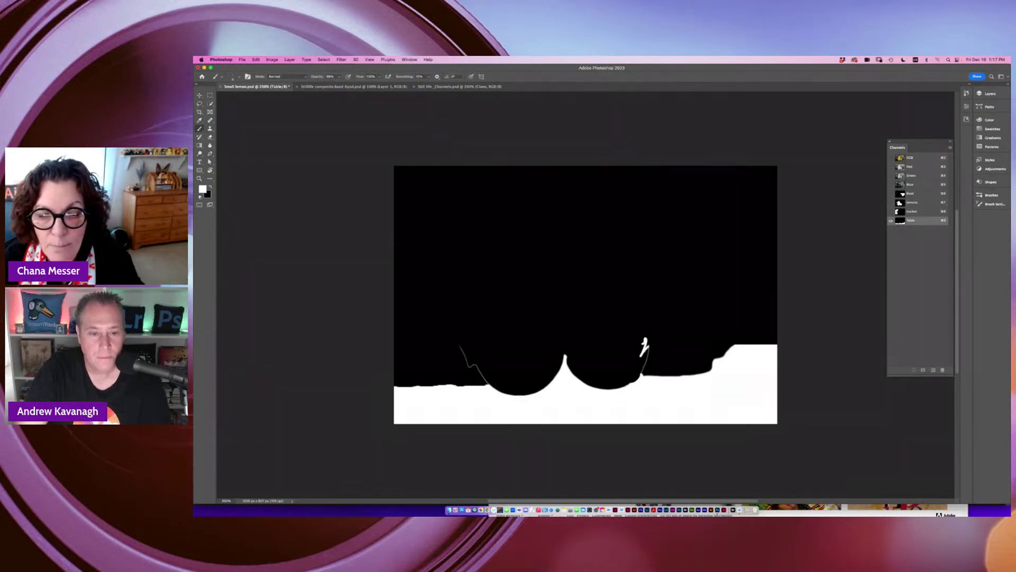
pyautogui.press('x')
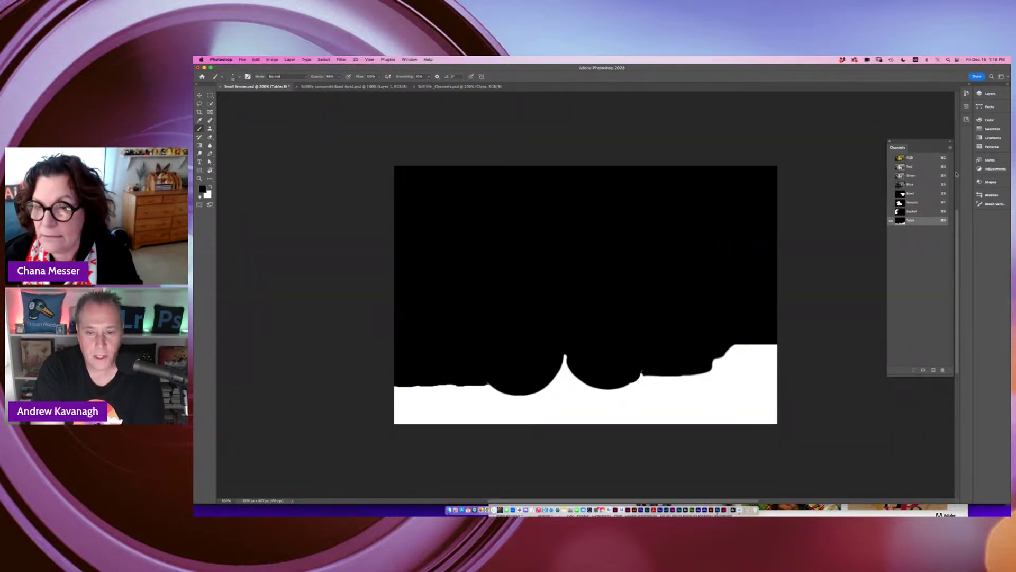
pyautogui.click(919, 162)
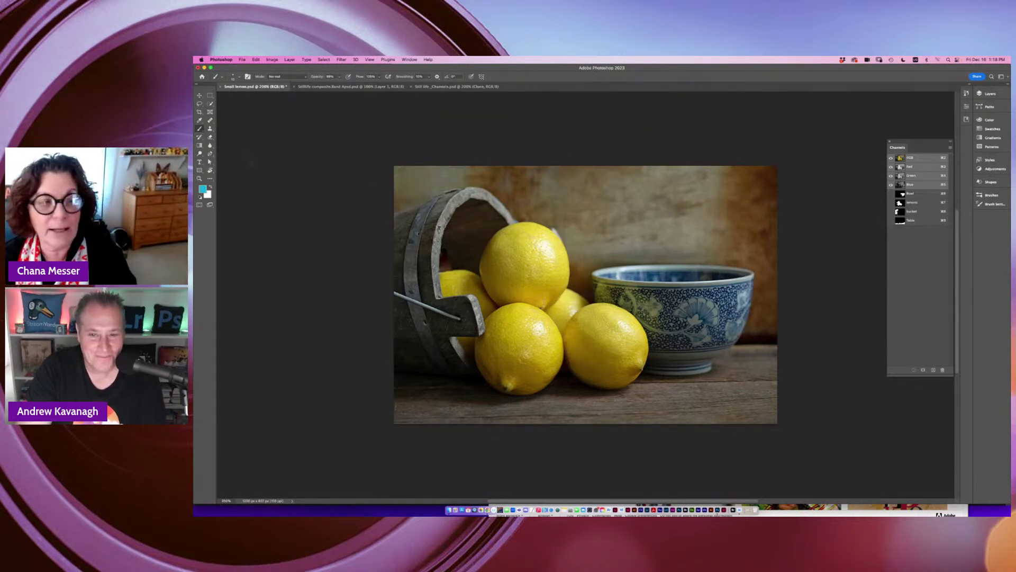
# Select the whole image with a rectangular marquee and subtract the Bowl, lemons, bucket and Table channels to isolate the background.
pyautogui.click(210, 95)
pyautogui.moveTo(247, 135); pyautogui.dragTo(727, 456)
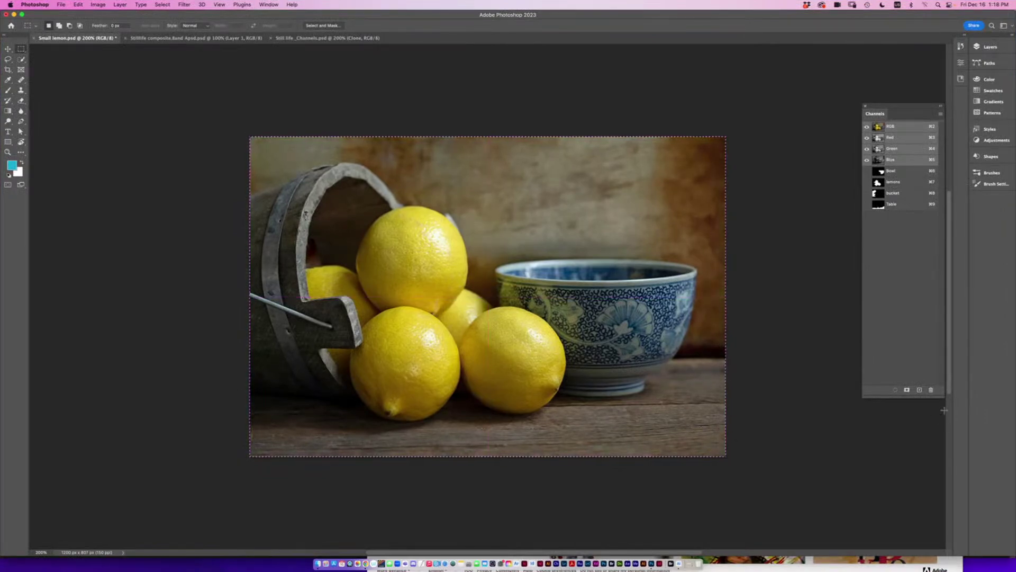
pyautogui.keyDown('alt'); pyautogui.keyDown('super'); pyautogui.click(877, 174); pyautogui.keyUp('super'); pyautogui.keyUp('alt')
pyautogui.keyDown('alt'); pyautogui.keyDown('super'); pyautogui.click(878, 183); pyautogui.keyUp('super'); pyautogui.keyUp('alt')
pyautogui.keyDown('alt'); pyautogui.keyDown('super'); pyautogui.click(879, 194); pyautogui.keyUp('super'); pyautogui.keyUp('alt')
pyautogui.keyDown('alt'); pyautogui.keyDown('super'); pyautogui.click(878, 204); pyautogui.keyUp('super'); pyautogui.keyUp('alt')
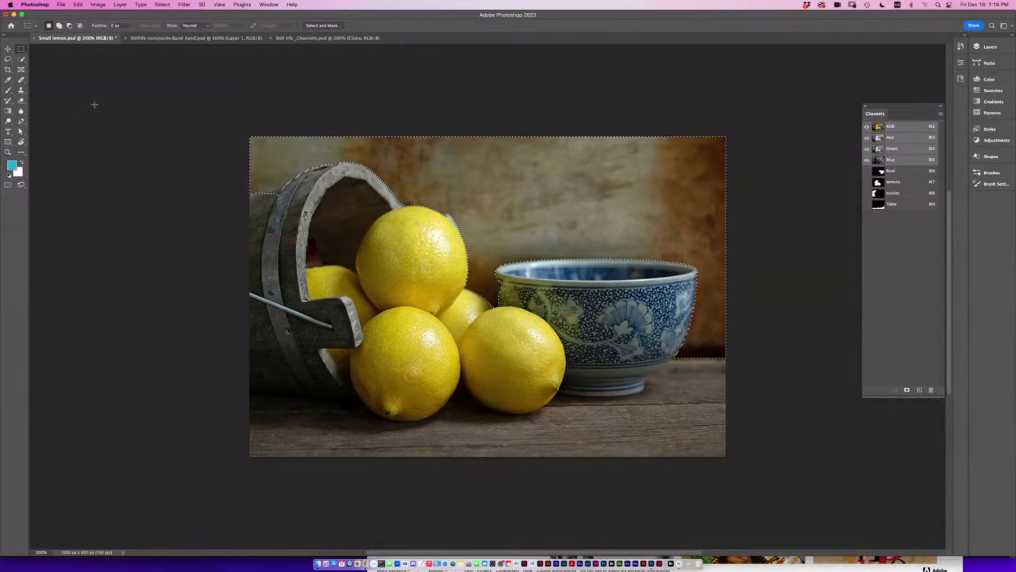
# Save the background selection as a new channel named wall and deselect it.
pyautogui.click(162, 5)
pyautogui.click(185, 182)
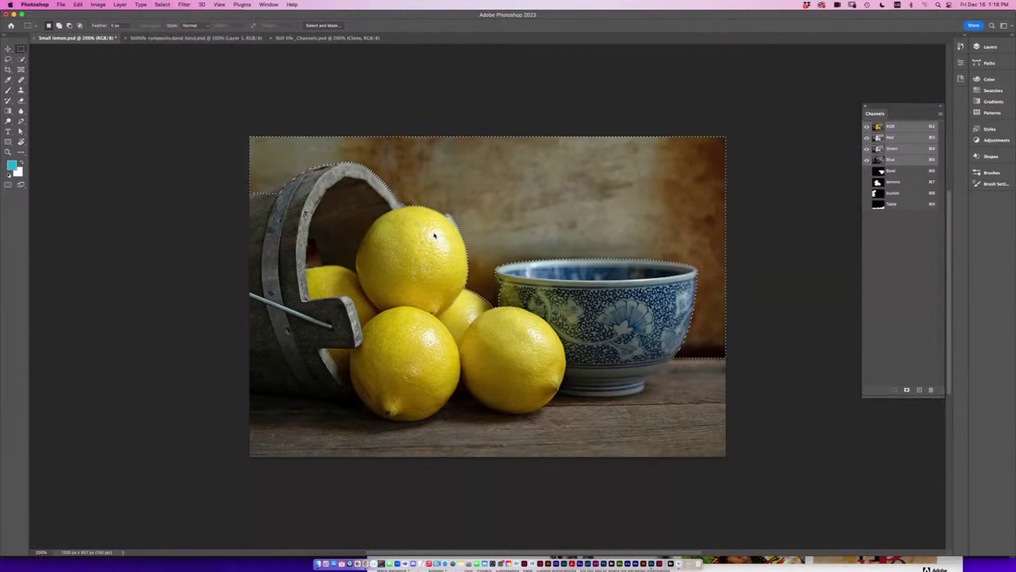
pyautogui.write('wall')
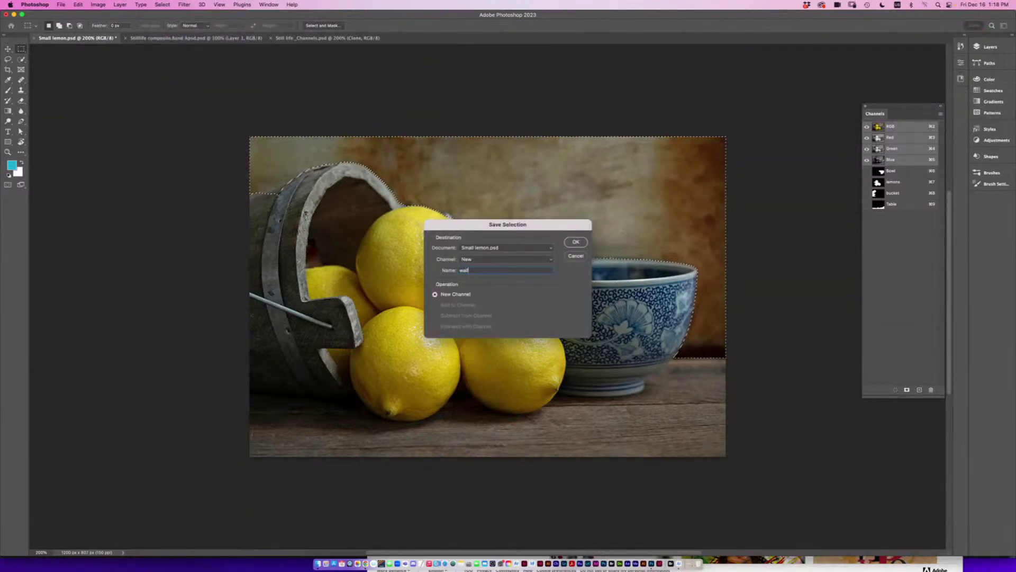
pyautogui.press('Return')
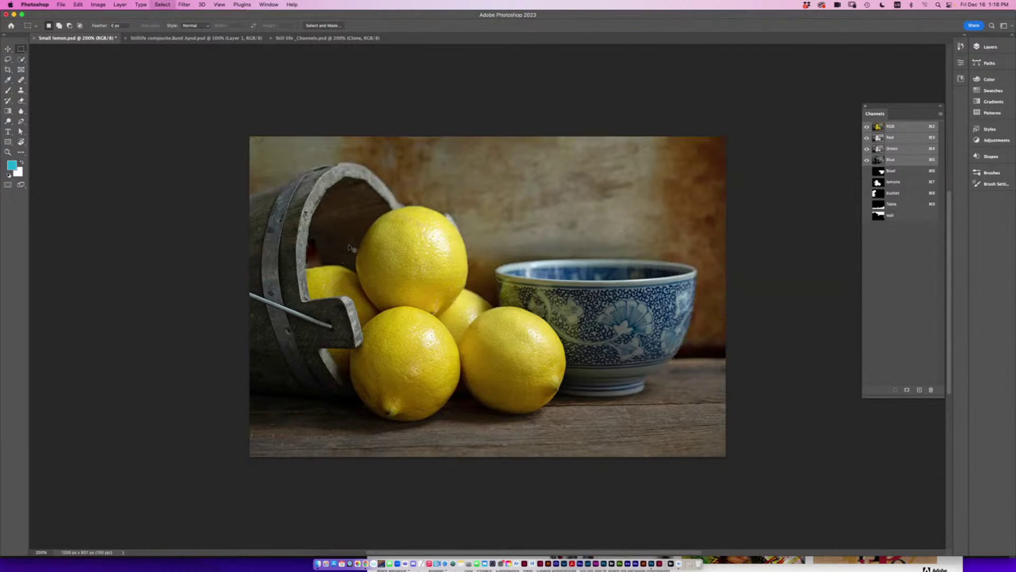
# Paint out the thin stray outlines in the wall channel's mask with black, and return to the RGB composite.
pyautogui.click(893, 217)
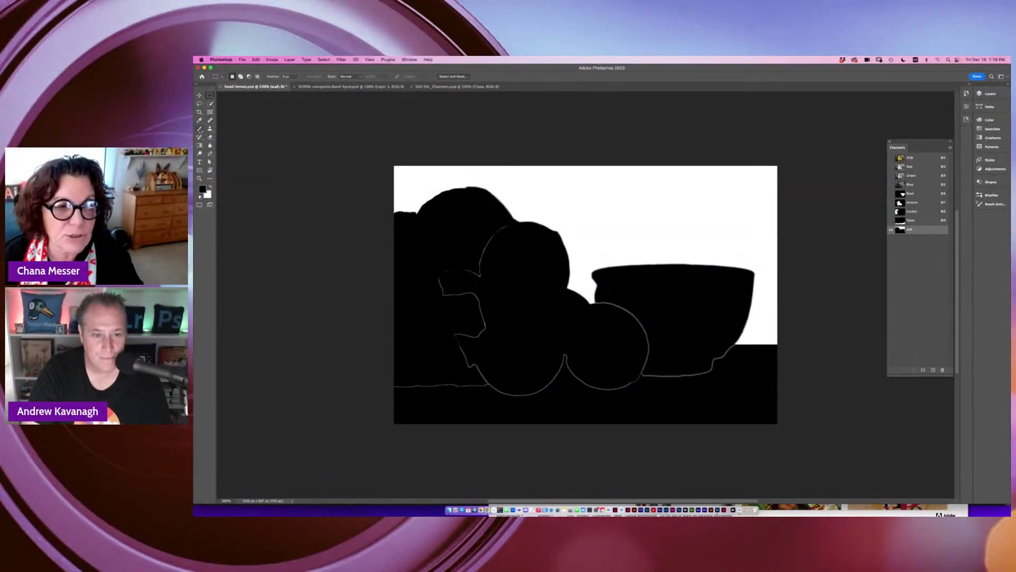
pyautogui.press('b')
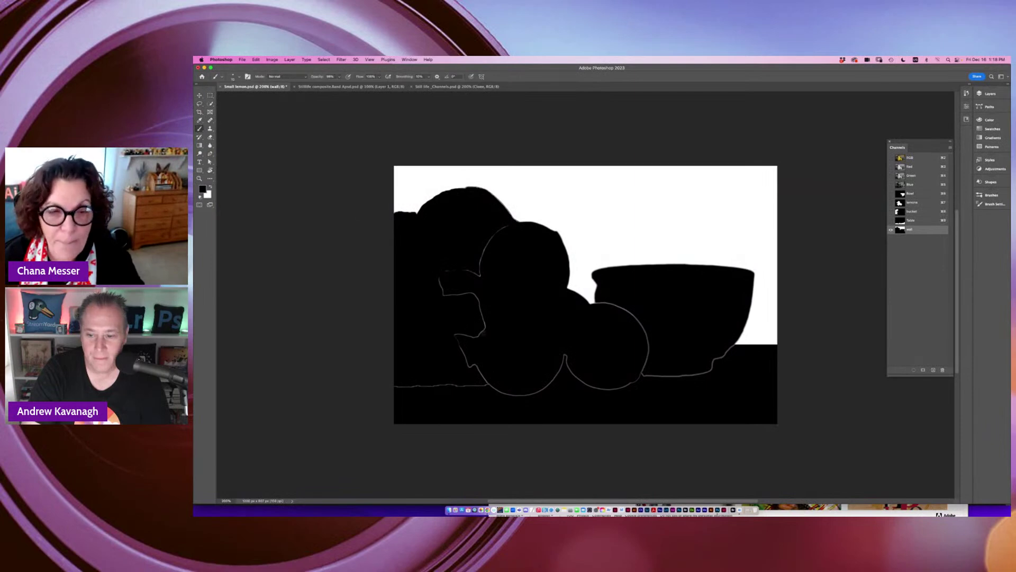
pyautogui.moveTo(476, 325)
pyautogui.mouseDown()
pyautogui.moveTo(466, 342)
pyautogui.moveTo(501, 243)
pyautogui.moveTo(467, 253)
pyautogui.moveTo(441, 276)
pyautogui.moveTo(463, 320)
pyautogui.moveTo(458, 391)
pyautogui.moveTo(637, 404)
pyautogui.moveTo(651, 379)
pyautogui.moveTo(739, 359)
pyautogui.moveTo(716, 351)
pyautogui.moveTo(670, 385)
pyautogui.moveTo(648, 344)
pyautogui.moveTo(609, 371)
pyautogui.moveTo(632, 328)
pyautogui.moveTo(623, 306)
pyautogui.moveTo(603, 305)
pyautogui.mouseUp()
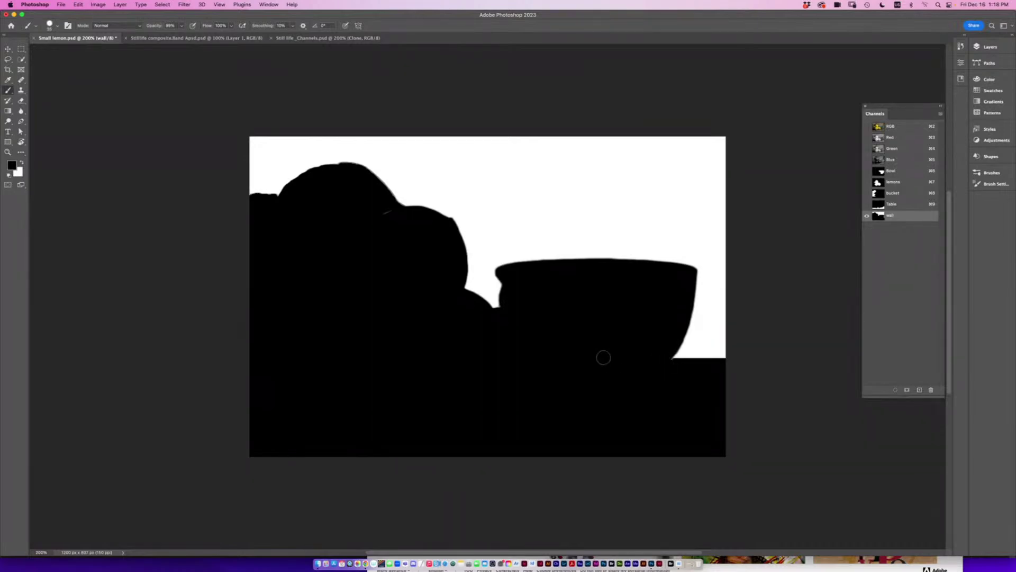
pyautogui.moveTo(378, 218); pyautogui.dragTo(406, 227)
pyautogui.click(891, 126)
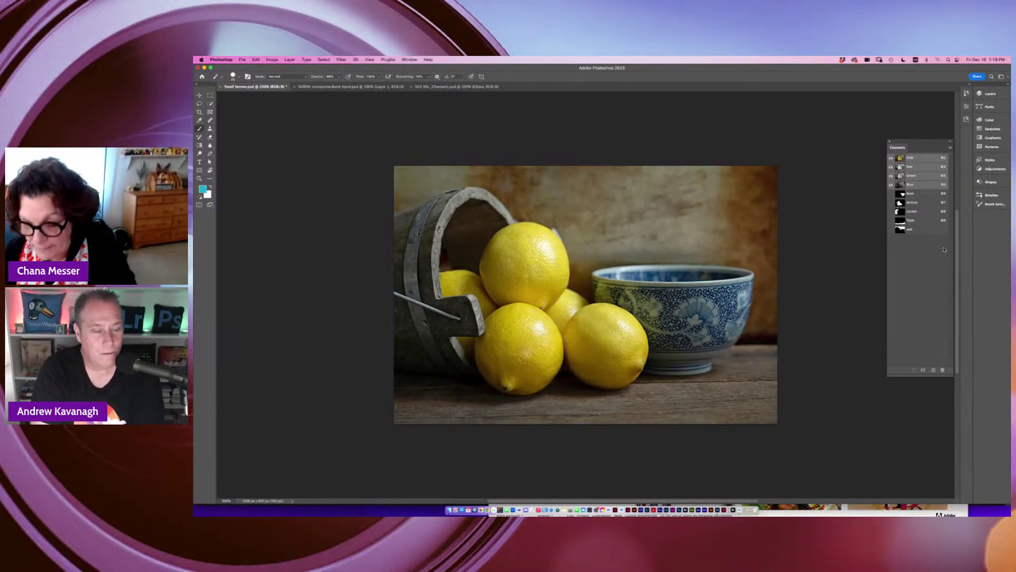
# Load the Bowl channel as a selection and float the Layers panel beside the Channels panel.
pyautogui.keyDown('super'); pyautogui.click(900, 195); pyautogui.keyUp('super')
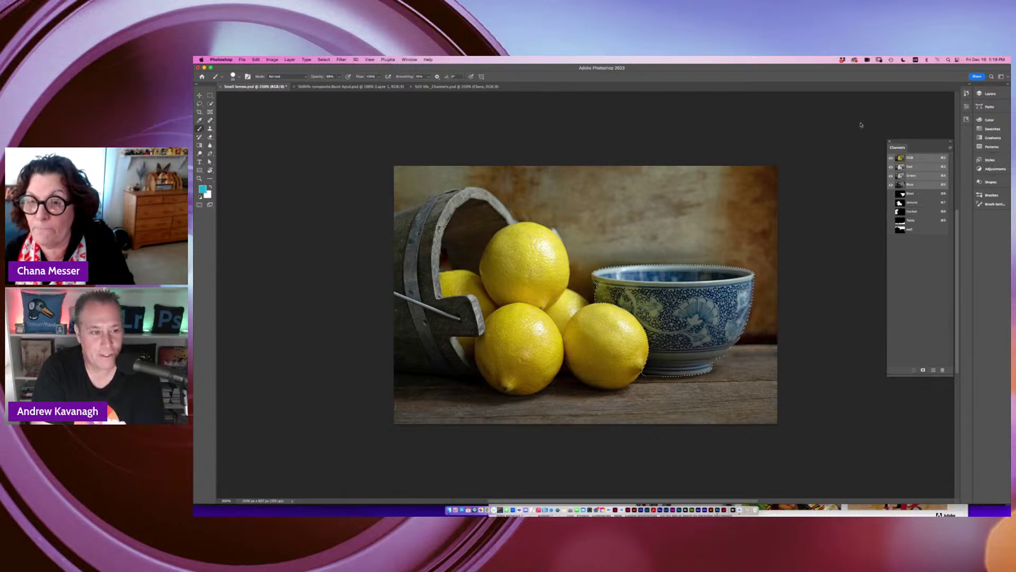
pyautogui.moveTo(899, 152); pyautogui.dragTo(876, 110)
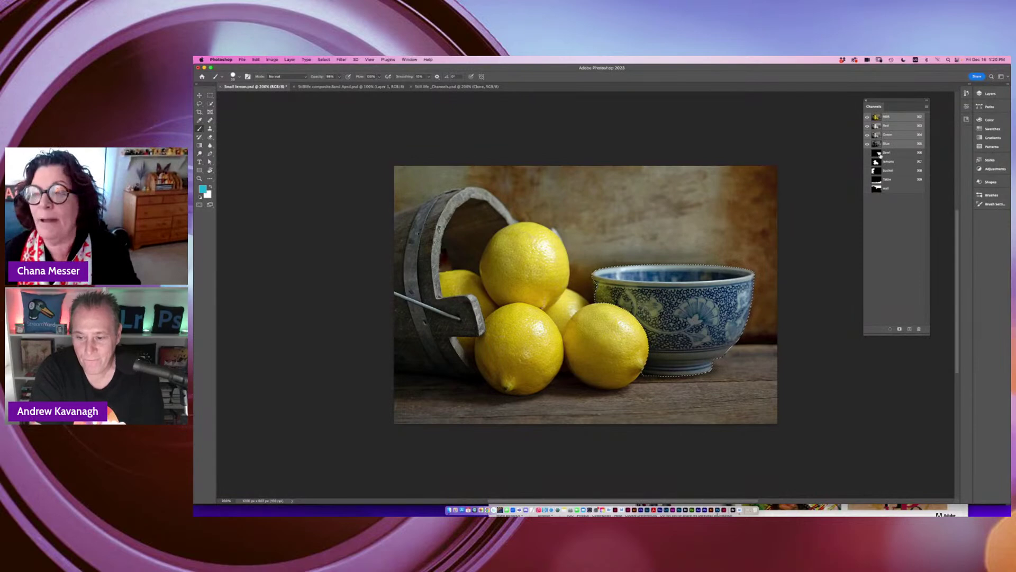
pyautogui.moveTo(982, 101); pyautogui.dragTo(811, 135)
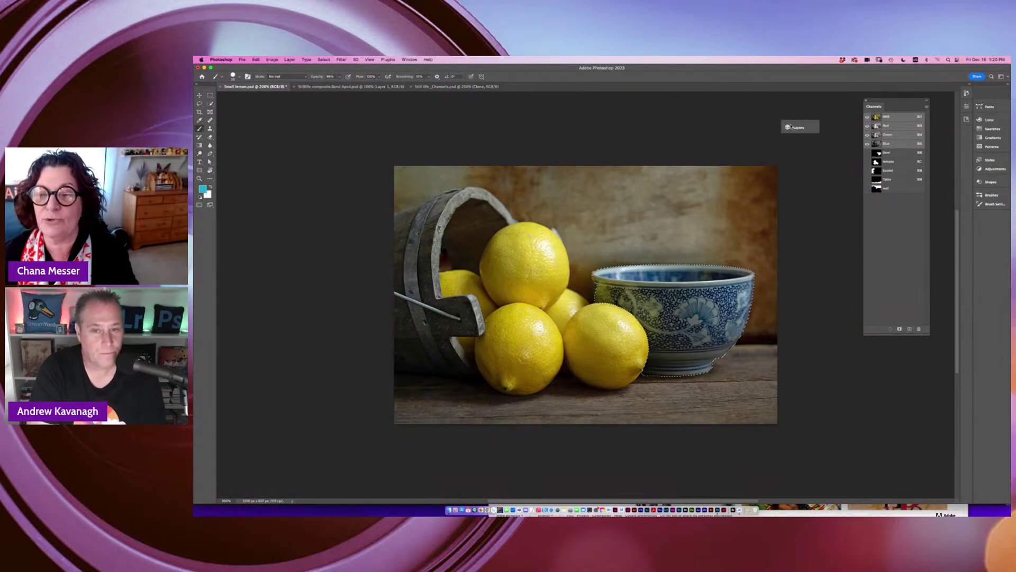
pyautogui.click(799, 128)
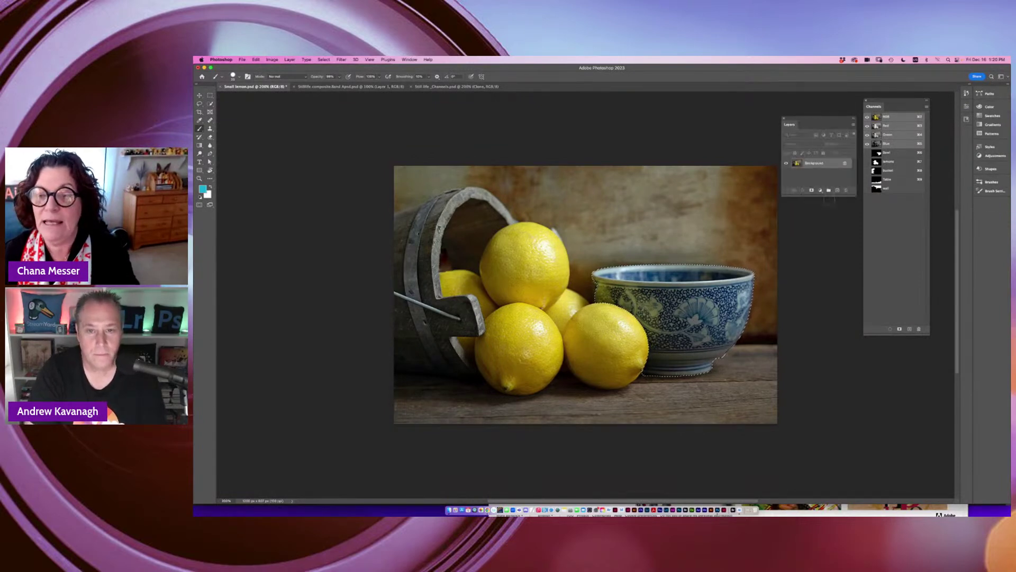
pyautogui.click(821, 191)
pyautogui.click(826, 386)
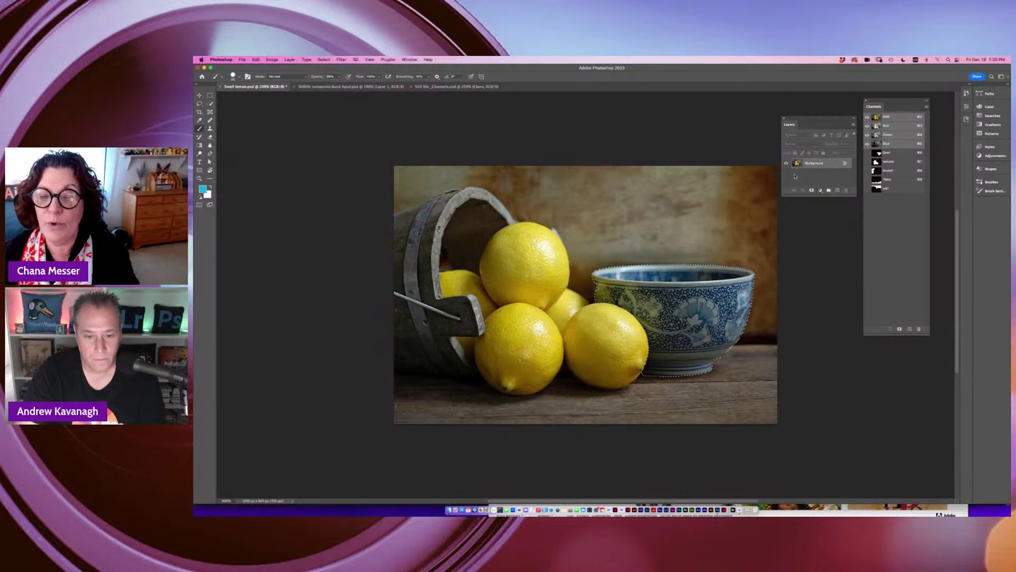
# Drop the bowl selection and duplicate the Background layer as a new layer named Composite.
pyautogui.press('super+d')
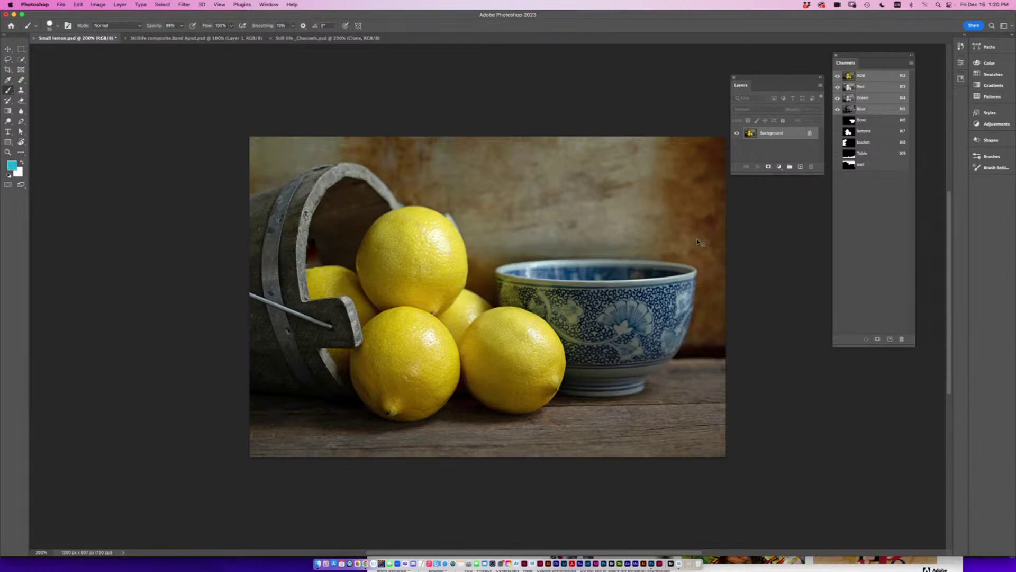
pyautogui.press('super+j')
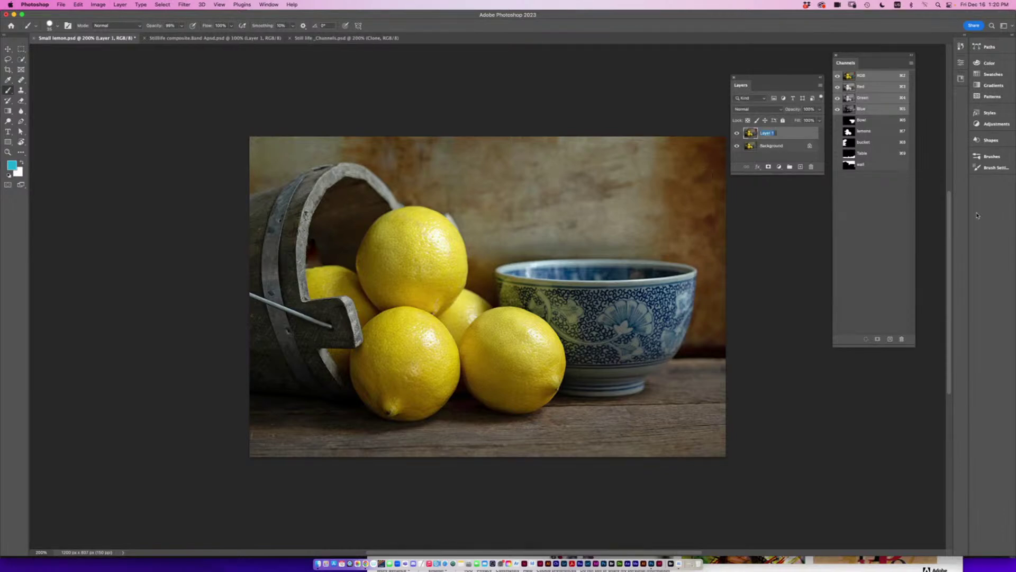
pyautogui.write('Compostie')
pyautogui.press('Return')
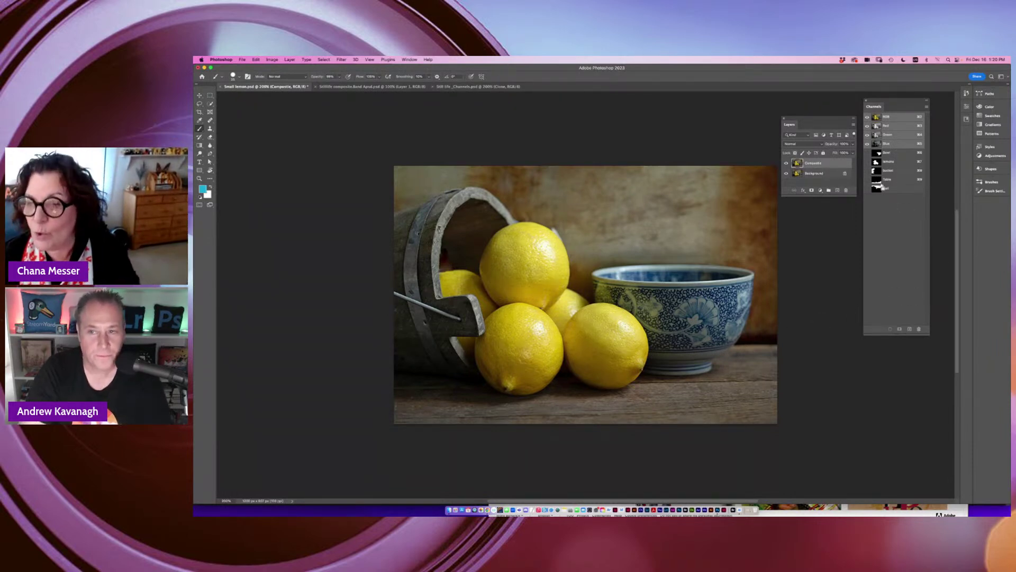
# Load the Bowl channel as a selection and add a Hue/Saturation adjustment layer masked to it above the Composite layer.
pyautogui.keyDown('super'); pyautogui.click(877, 153); pyautogui.keyUp('super')
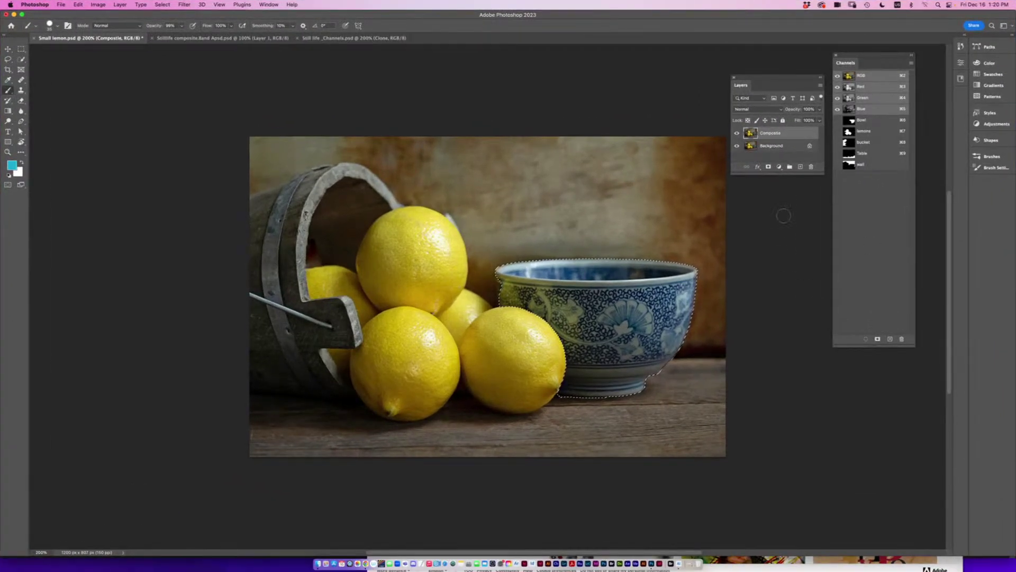
pyautogui.moveTo(778, 174); pyautogui.dragTo(778, 299)
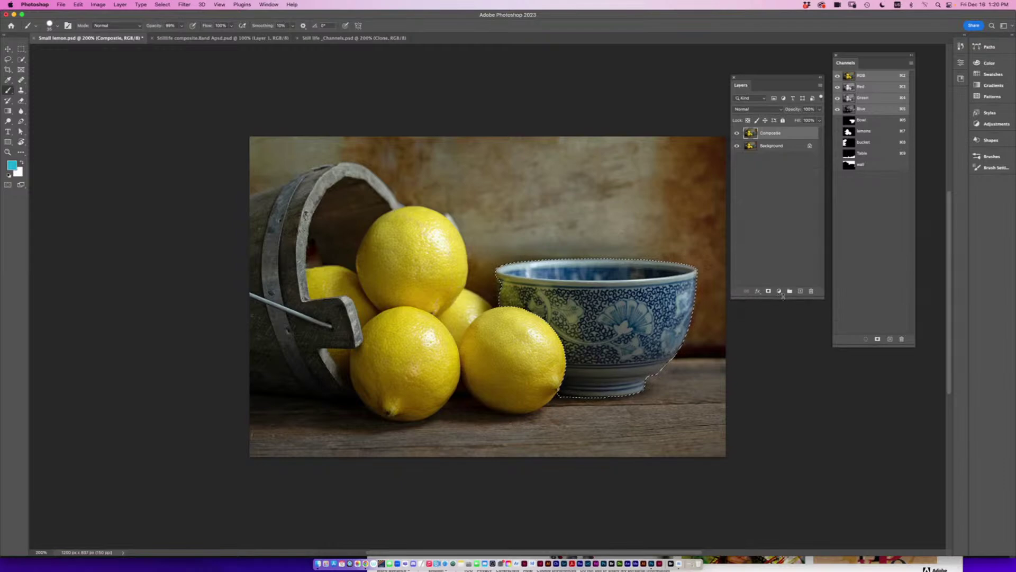
pyautogui.click(779, 292)
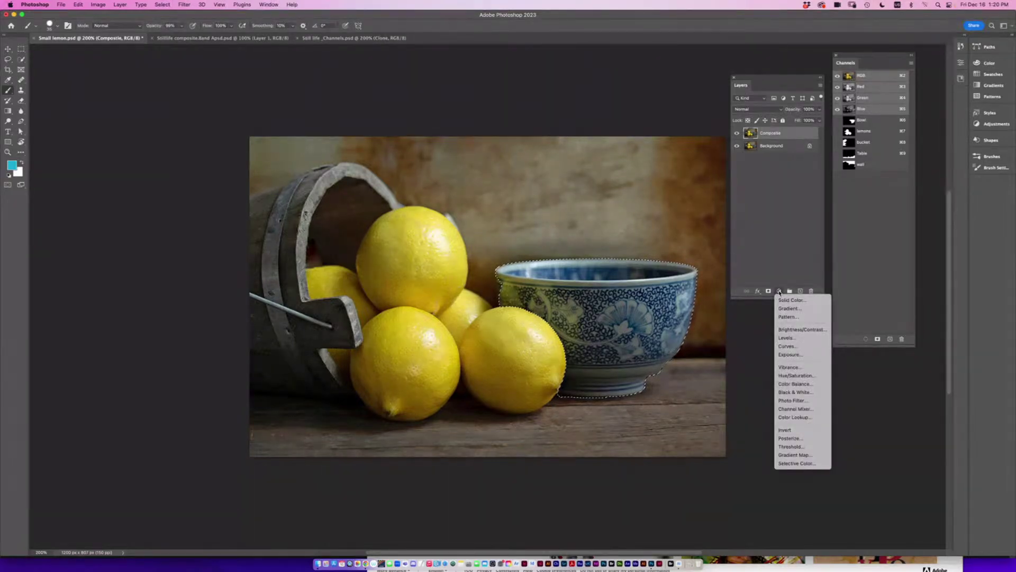
pyautogui.click(791, 375)
pyautogui.moveTo(854, 61); pyautogui.dragTo(573, 61)
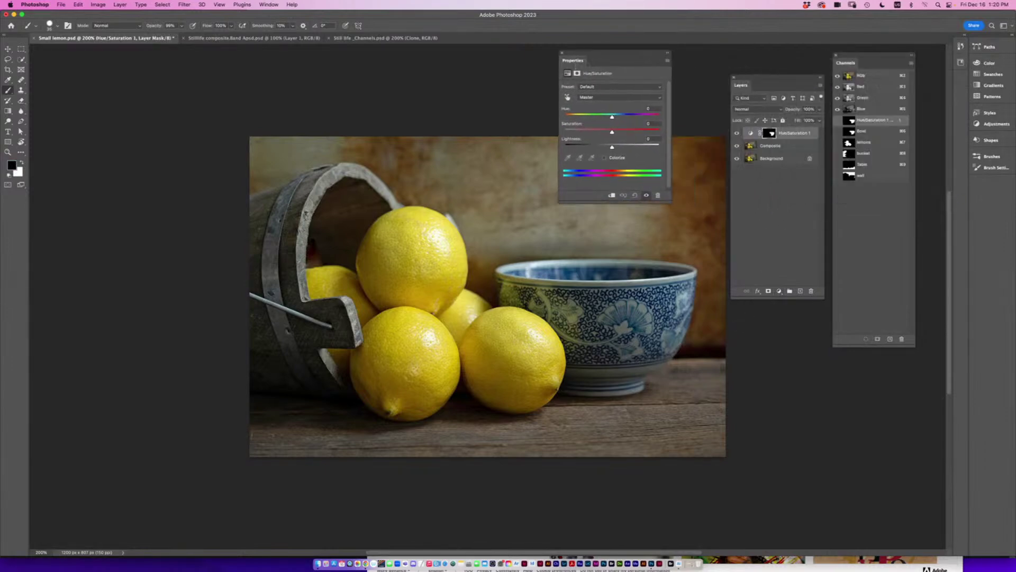
# Turn on Colorize in the bowl's Hue/Saturation adjustment and shift the hue to purple.
pyautogui.click(603, 158)
pyautogui.moveTo(616, 118)
pyautogui.mouseDown()
pyautogui.moveTo(633, 118)
pyautogui.moveTo(583, 117)
pyautogui.moveTo(616, 118)
pyautogui.moveTo(592, 130)
pyautogui.moveTo(643, 146)
pyautogui.moveTo(600, 142)
pyautogui.moveTo(576, 118)
pyautogui.moveTo(631, 118)
pyautogui.mouseUp()
pyautogui.click(604, 159)
pyautogui.click(605, 157)
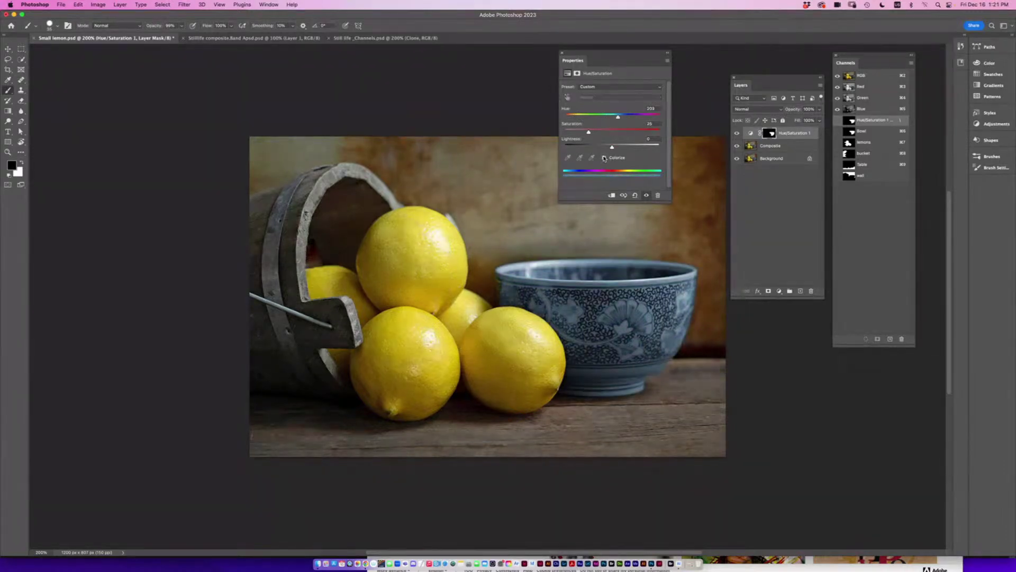
pyautogui.moveTo(620, 122); pyautogui.dragTo(633, 119)
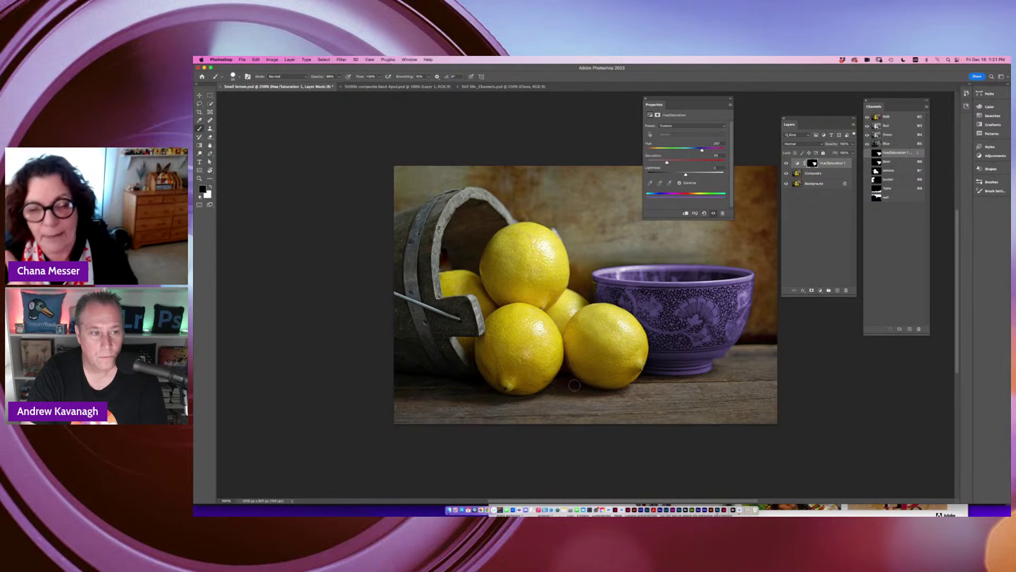
# Add a second, unmasked Hue/Saturation adjustment layer on top and colorize the whole image magenta-purple.
pyautogui.click(838, 195)
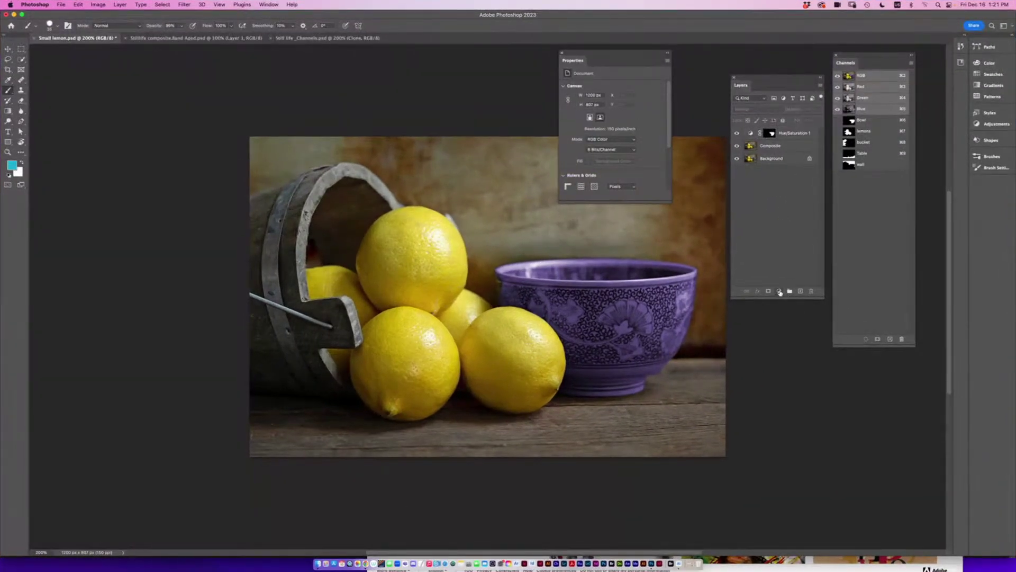
pyautogui.click(780, 292)
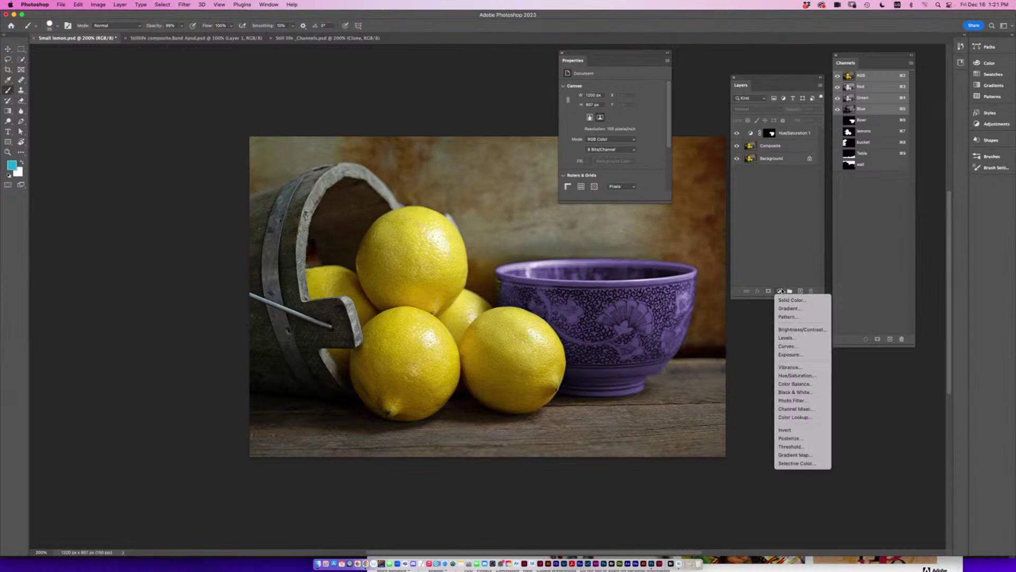
pyautogui.click(794, 375)
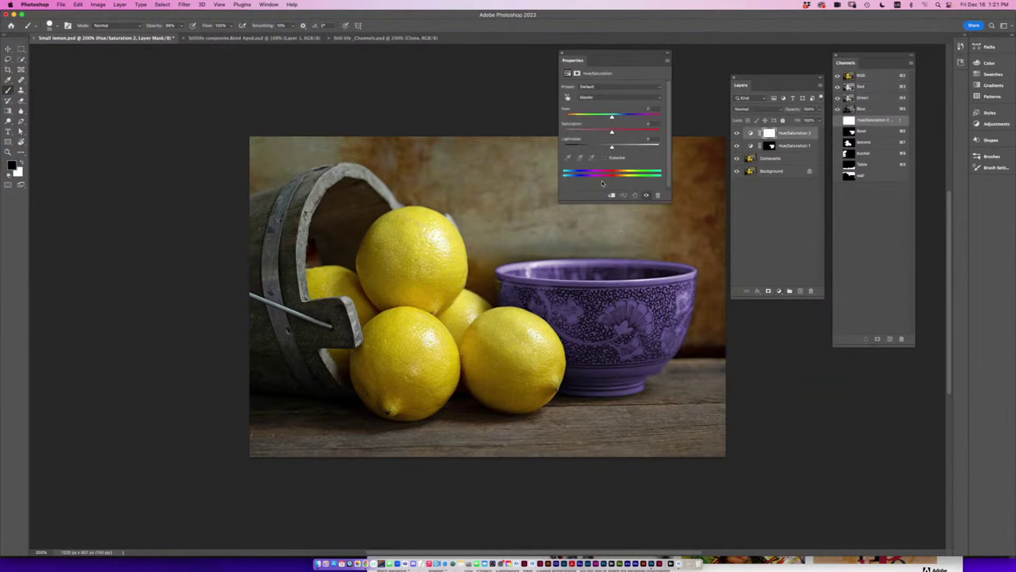
pyautogui.click(605, 157)
pyautogui.moveTo(614, 117); pyautogui.dragTo(640, 117)
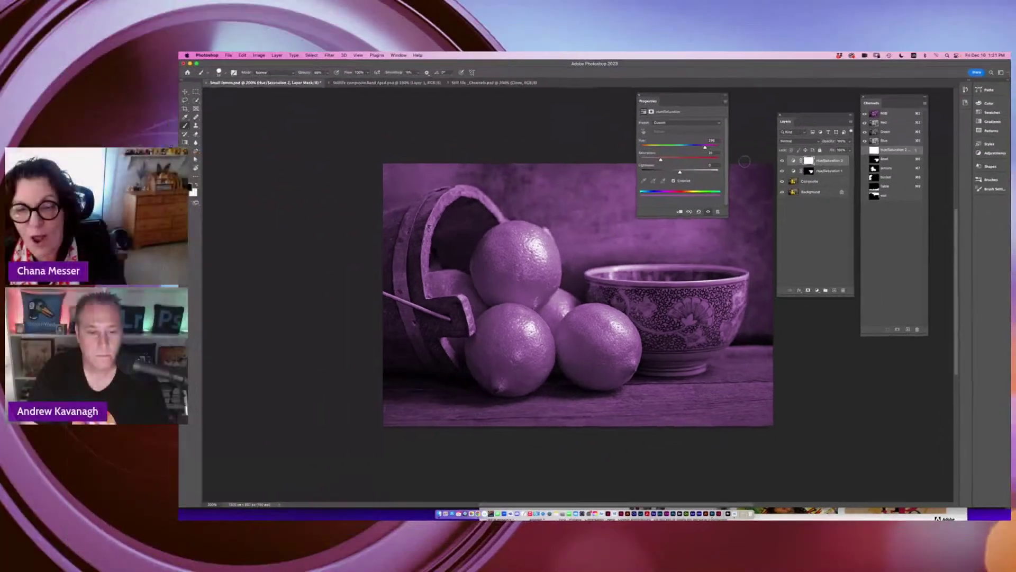
# Copy the bowl mask from the Hue/Saturation 1 layer onto Hue/Saturation 2, replacing its blank mask.
pyautogui.moveTo(794, 121); pyautogui.dragTo(757, 112)
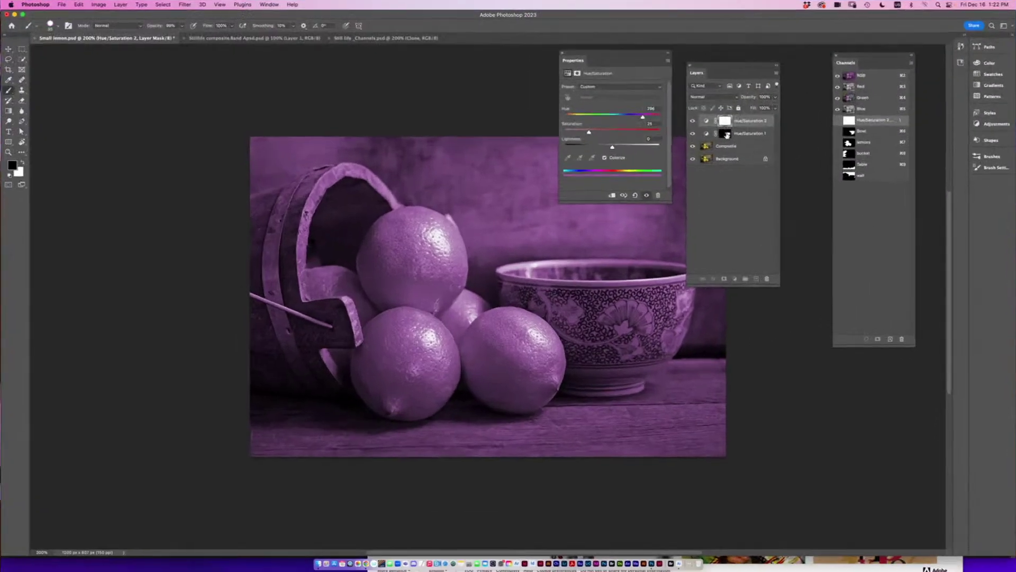
pyautogui.click(727, 134)
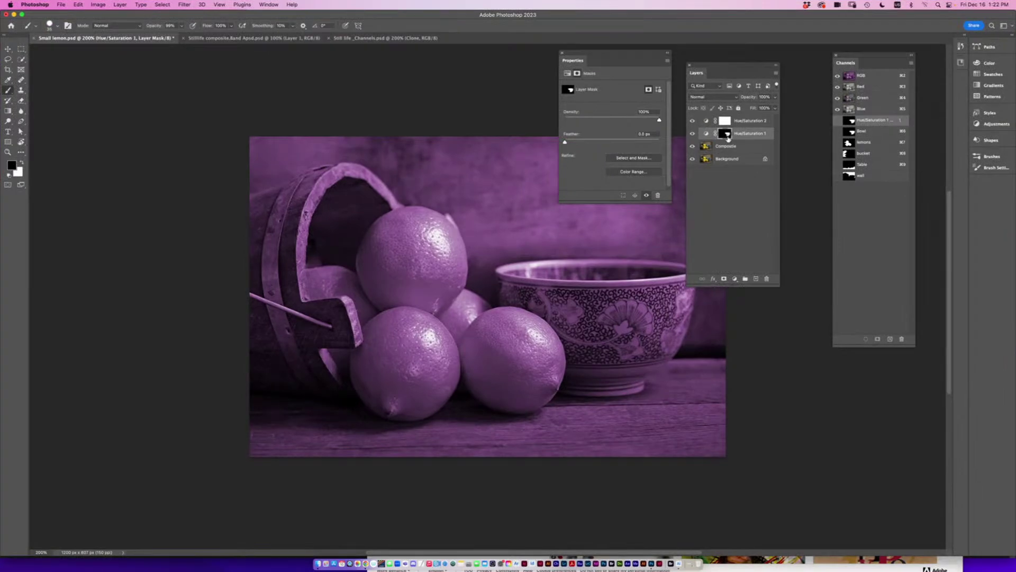
pyautogui.moveTo(724, 136); pyautogui.dragTo(724, 123)
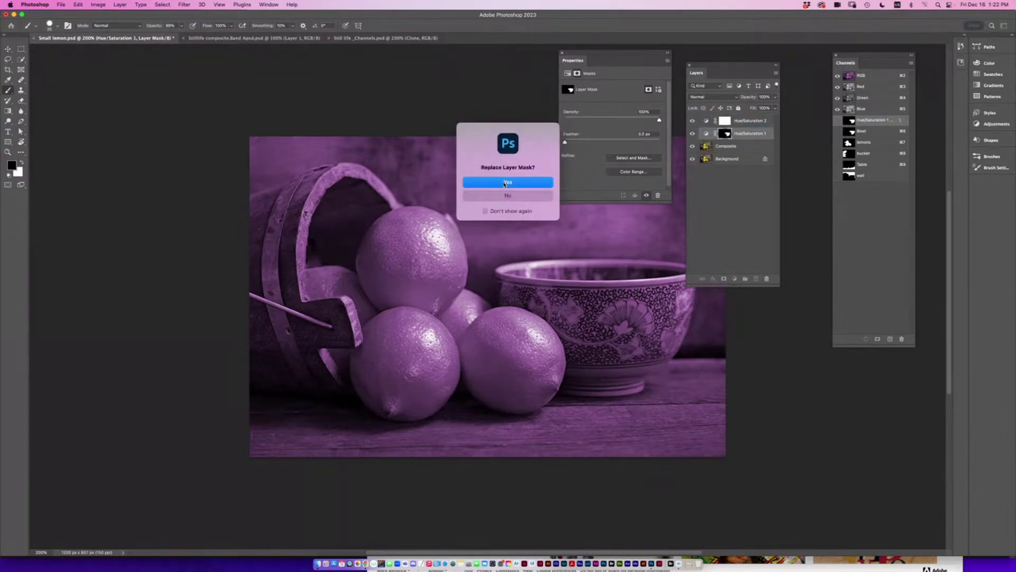
pyautogui.click(506, 183)
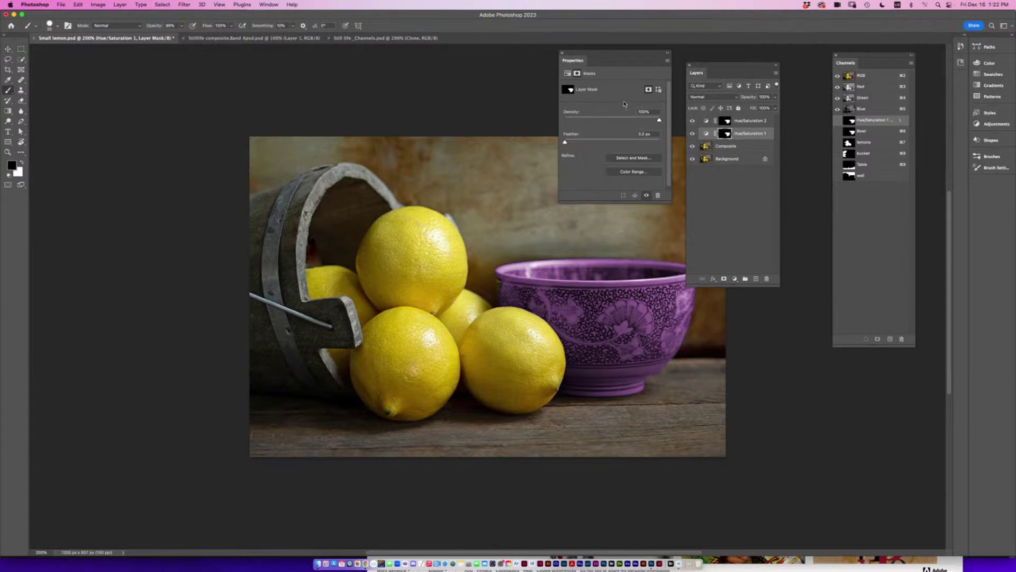
# Shift the hue of the Hue/Saturation 2 adjustment to green to recolour the bowl.
pyautogui.click(706, 123)
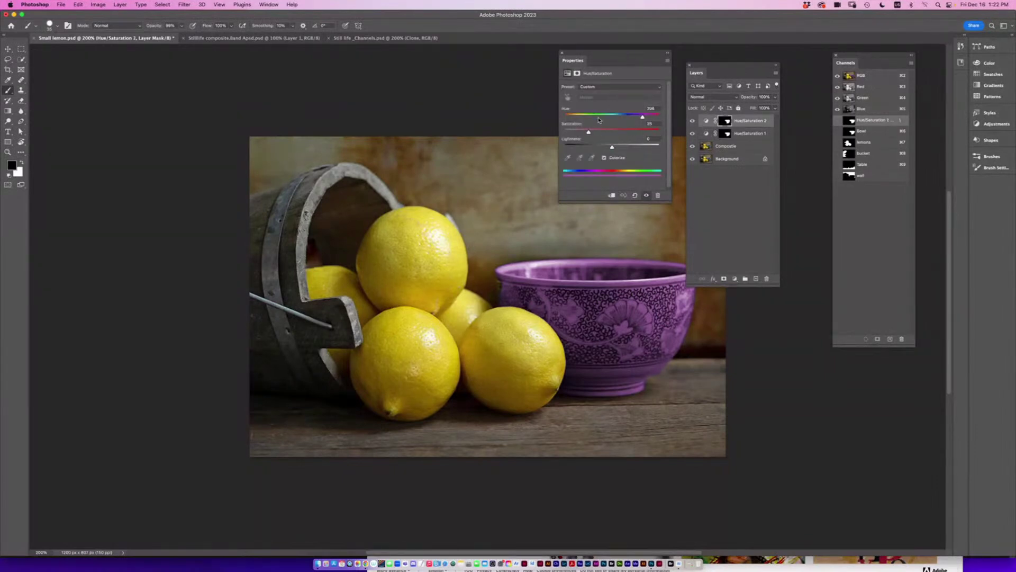
pyautogui.click(604, 115)
pyautogui.moveTo(612, 117)
pyautogui.mouseDown()
pyautogui.moveTo(636, 115)
pyautogui.moveTo(597, 117)
pyautogui.mouseUp()
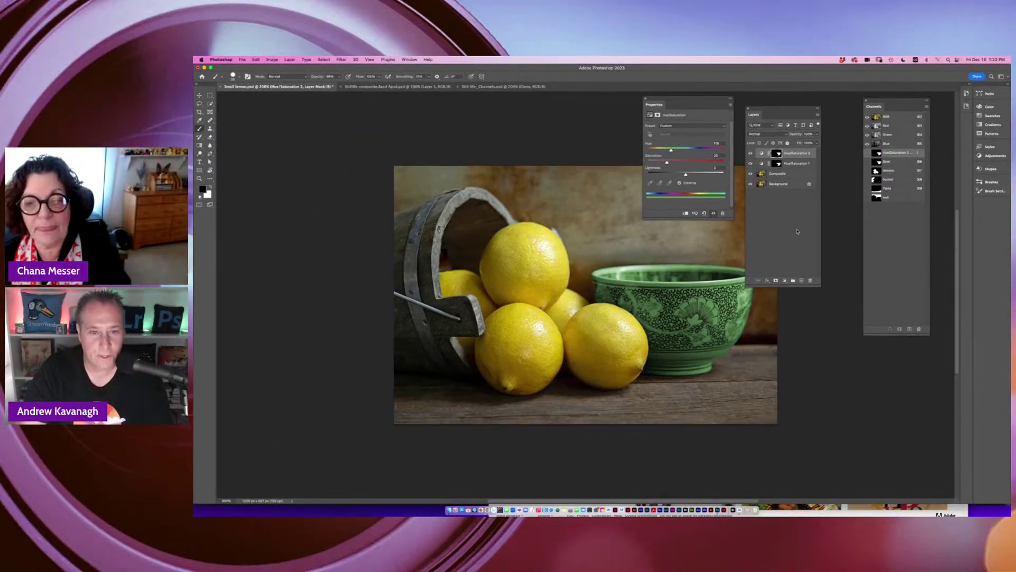
# Load the Hue/Saturation 2 layer mask as a selection around the bowl and activate the Gradient tool.
pyautogui.click(751, 218)
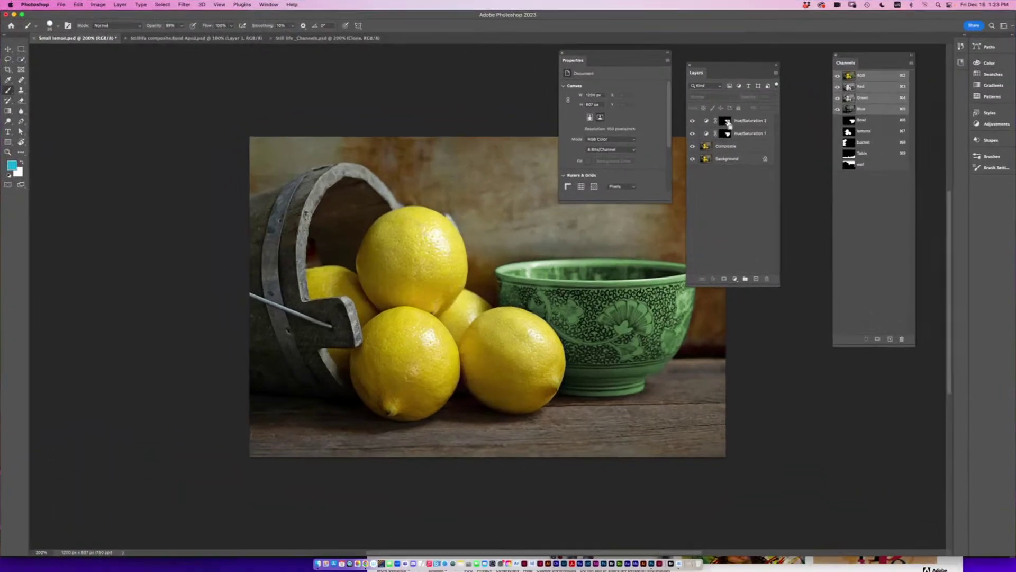
pyautogui.keyDown('super'); pyautogui.click(726, 121); pyautogui.keyUp('super')
pyautogui.click(9, 111)
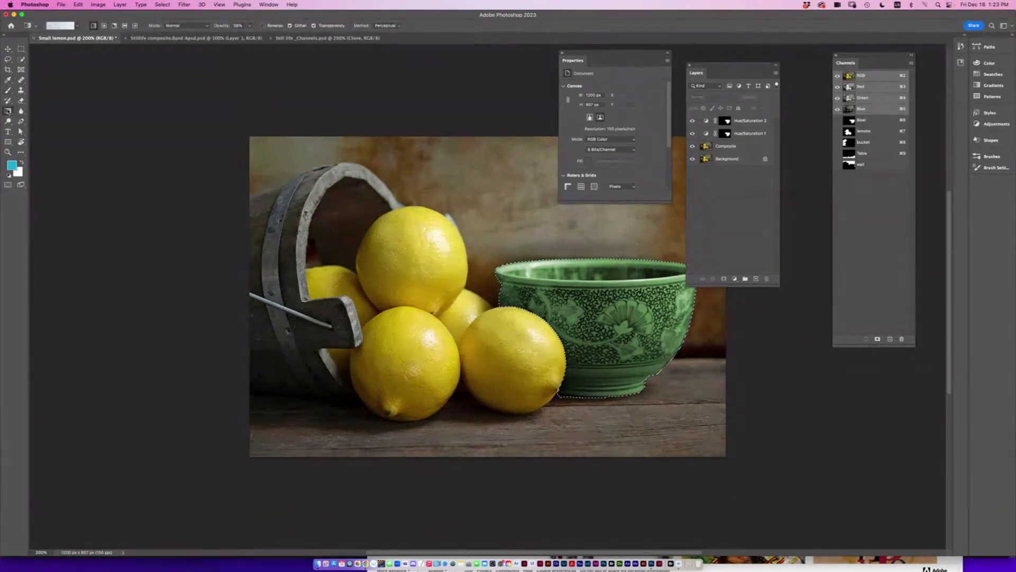
pyautogui.click(42, 110)
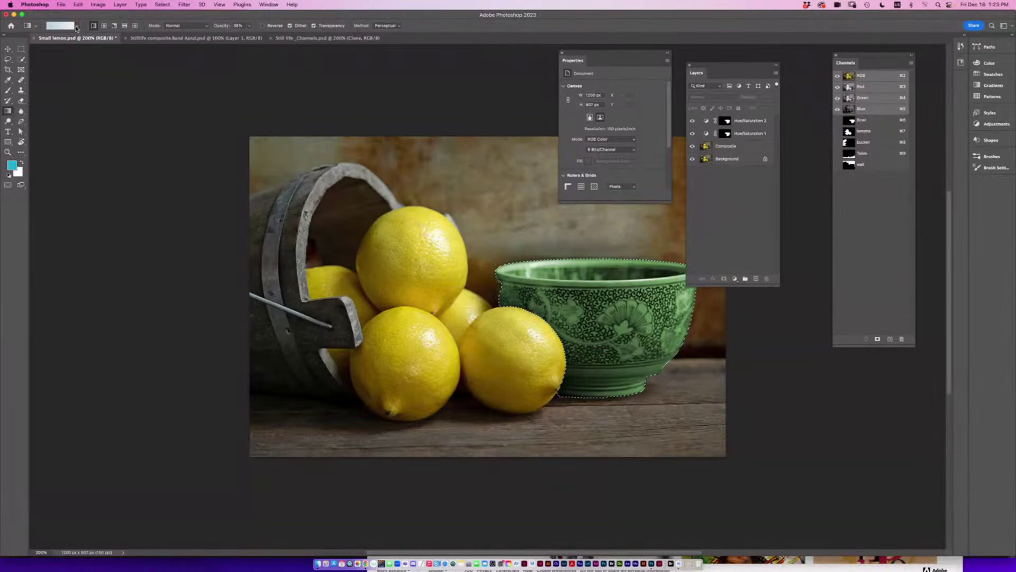
# Choose the black-to-white gradient from the Basics presets and set the gradient opacity to 100%.
pyautogui.click(78, 27)
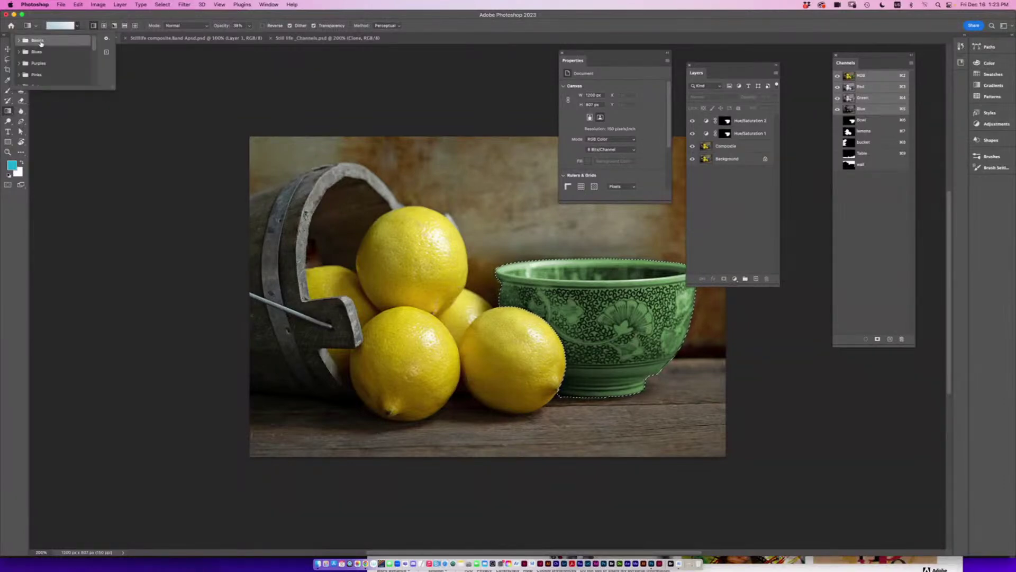
pyautogui.click(21, 40)
pyautogui.click(54, 53)
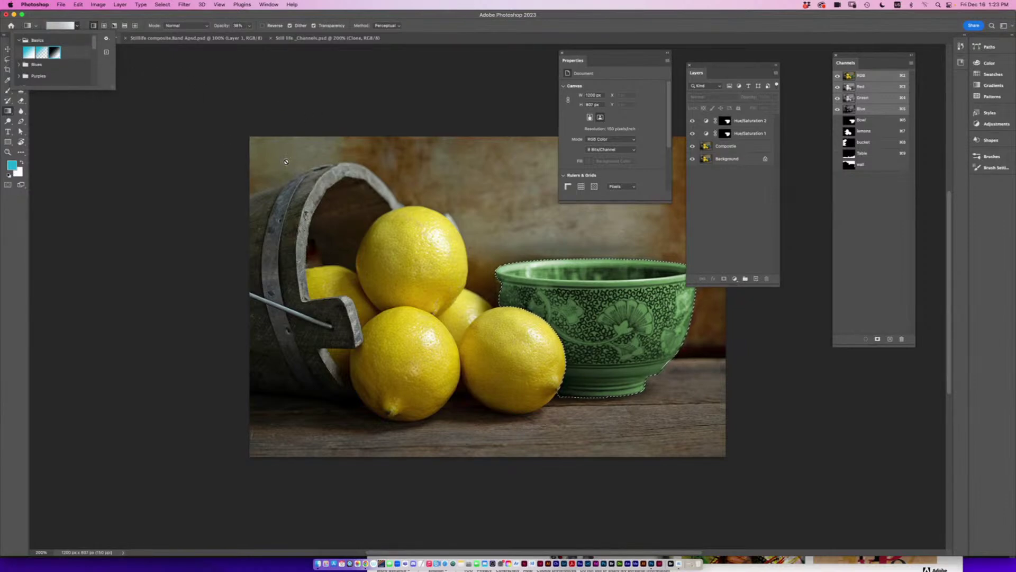
pyautogui.click(249, 26)
pyautogui.moveTo(249, 34); pyautogui.dragTo(290, 50)
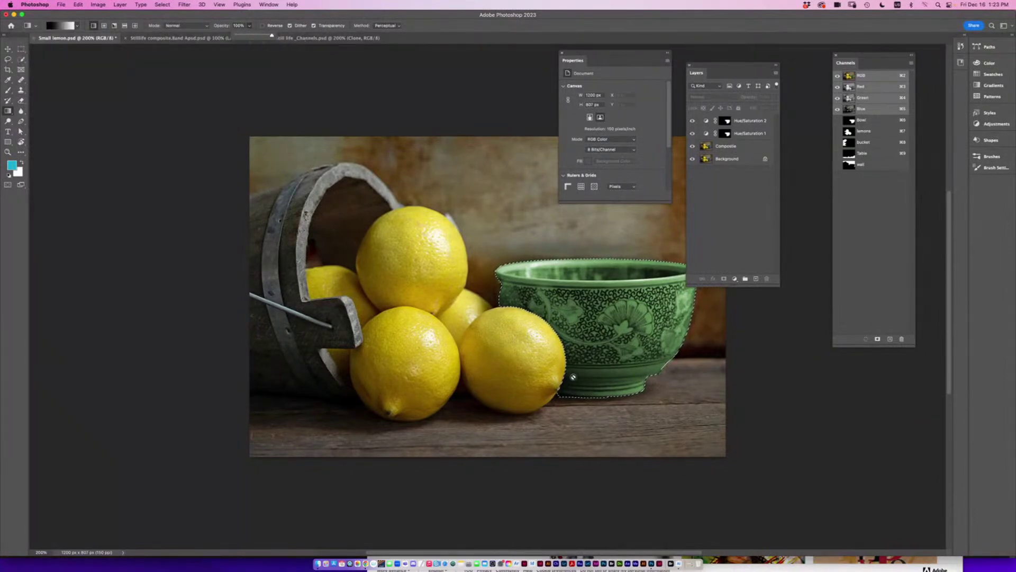
# Apply the black-to-white gradient to the Hue/Saturation 2 mask to fade the bowl from green into purple, and deselect.
pyautogui.click(8, 112)
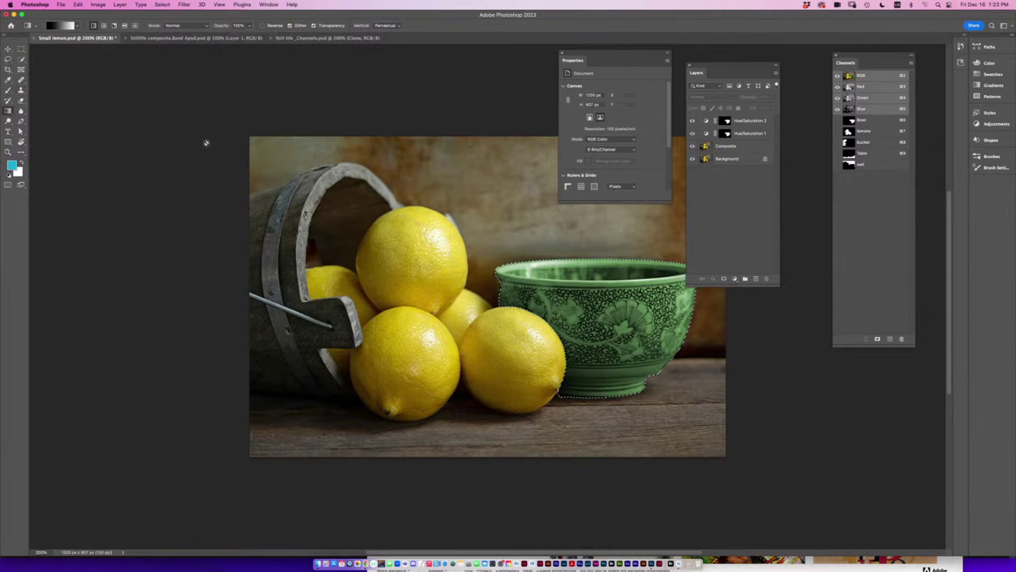
pyautogui.click(727, 121)
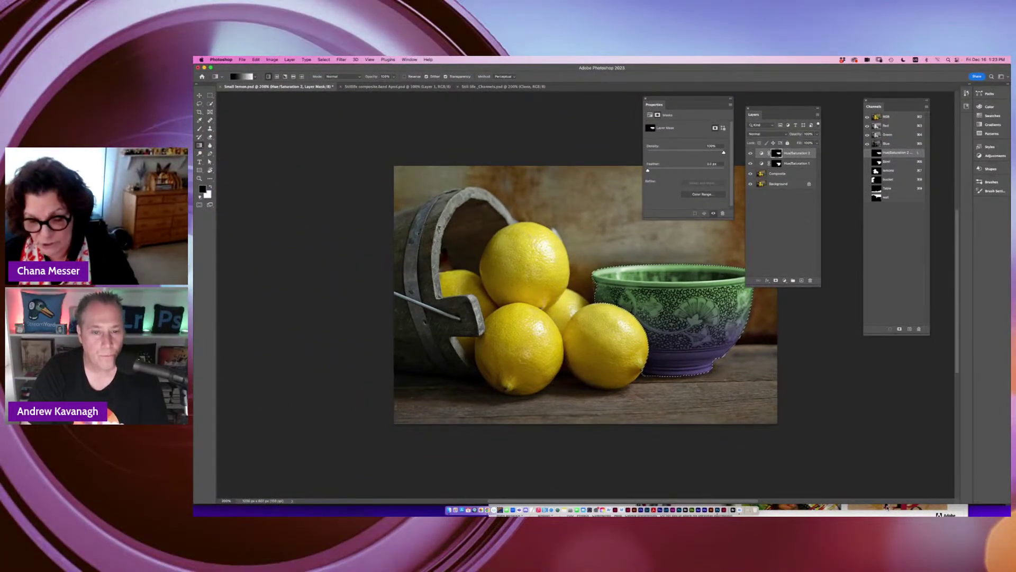
pyautogui.press('super+d')
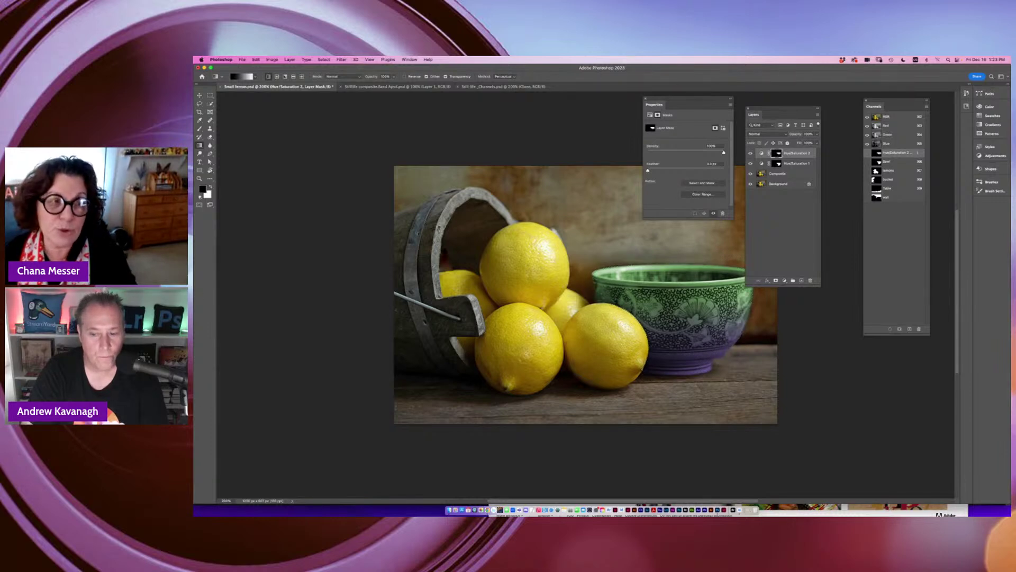
# Paint black with the Brush over the bowl's flower motifs on the Hue/Saturation 2 mask to reveal purple.
pyautogui.press('b')
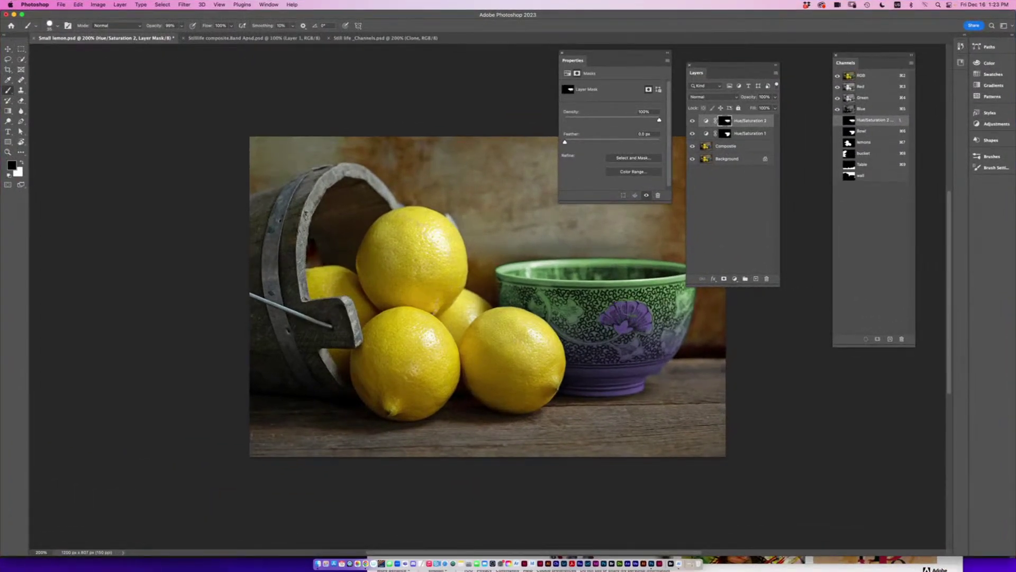
pyautogui.moveTo(572, 308)
pyautogui.mouseDown()
pyautogui.moveTo(572, 318)
pyautogui.moveTo(551, 309)
pyautogui.mouseUp()
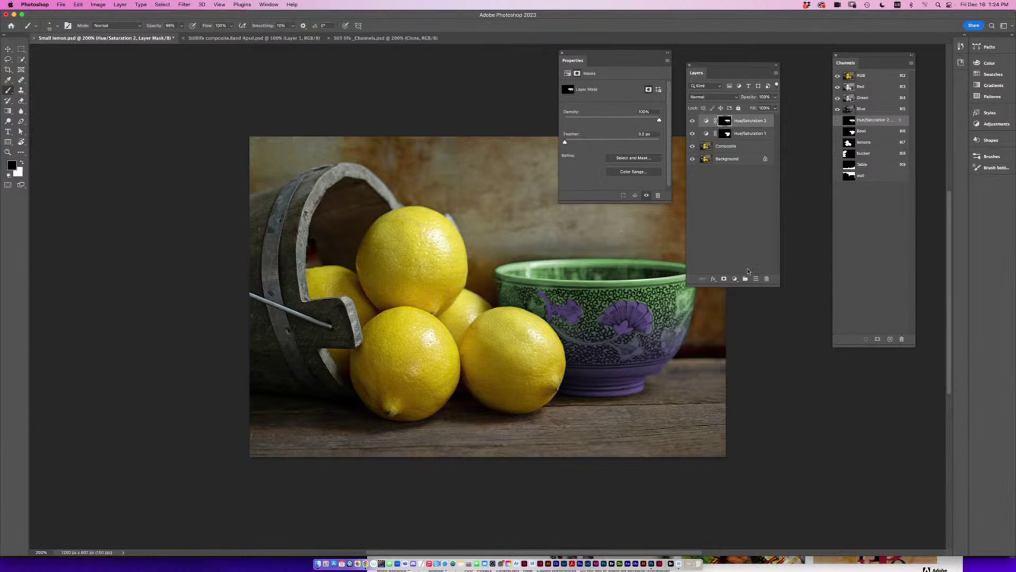
# Group the two Hue/Saturation layers as "adjument bowl" and toggle the group's visibility to compare the bowl before and after.
pyautogui.click(752, 133)
pyautogui.keyDown('shift'); pyautogui.click(756, 123); pyautogui.keyUp('shift')
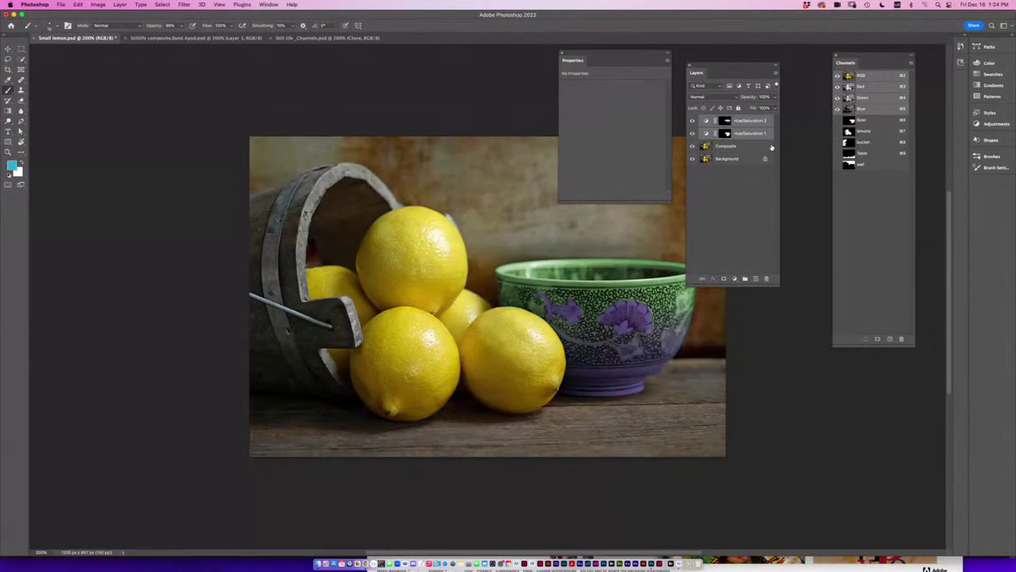
pyautogui.press('super+g')
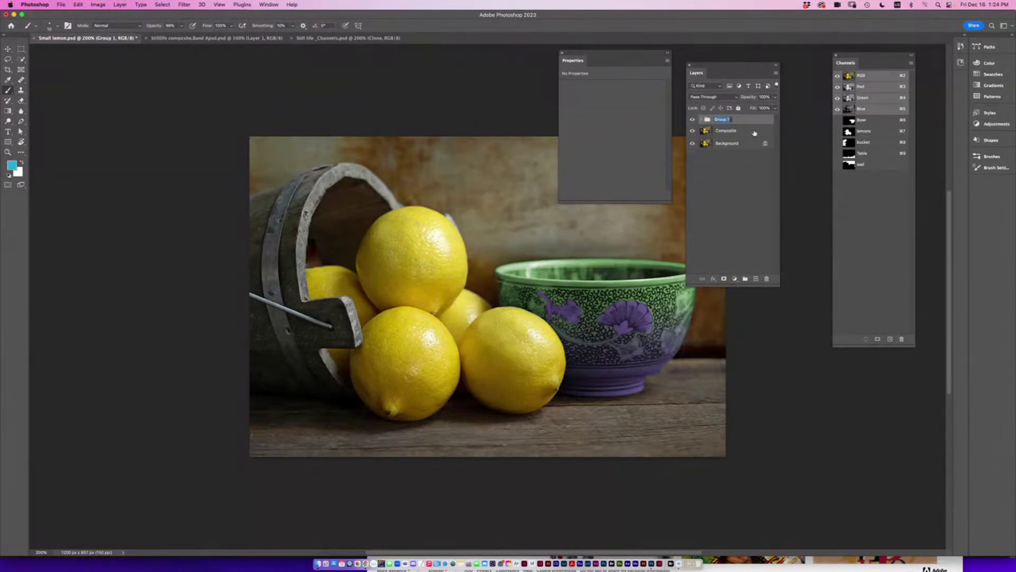
pyautogui.write('adjument bowl')
pyautogui.press('Return')
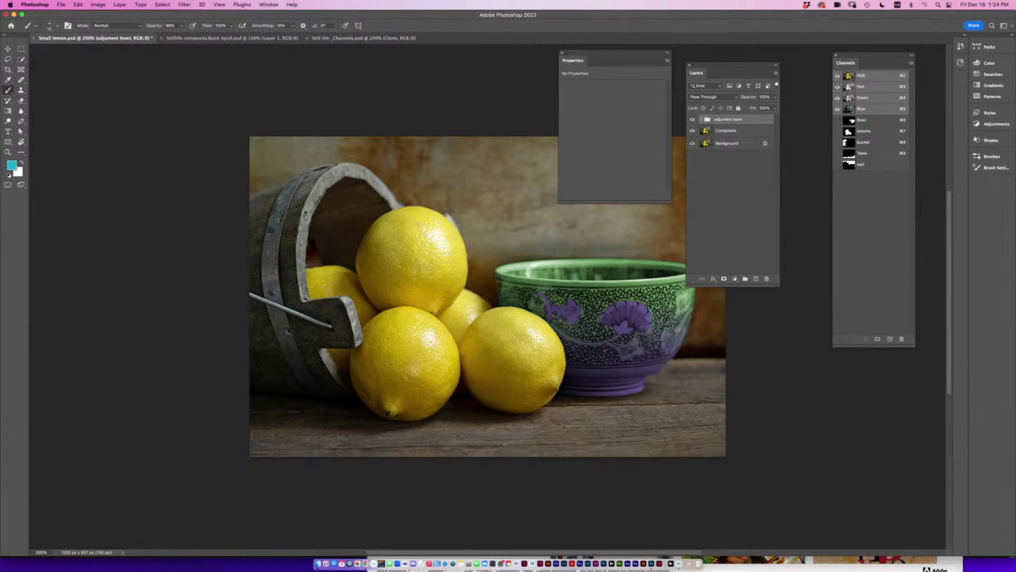
pyautogui.click(693, 120)
pyautogui.click(693, 120)
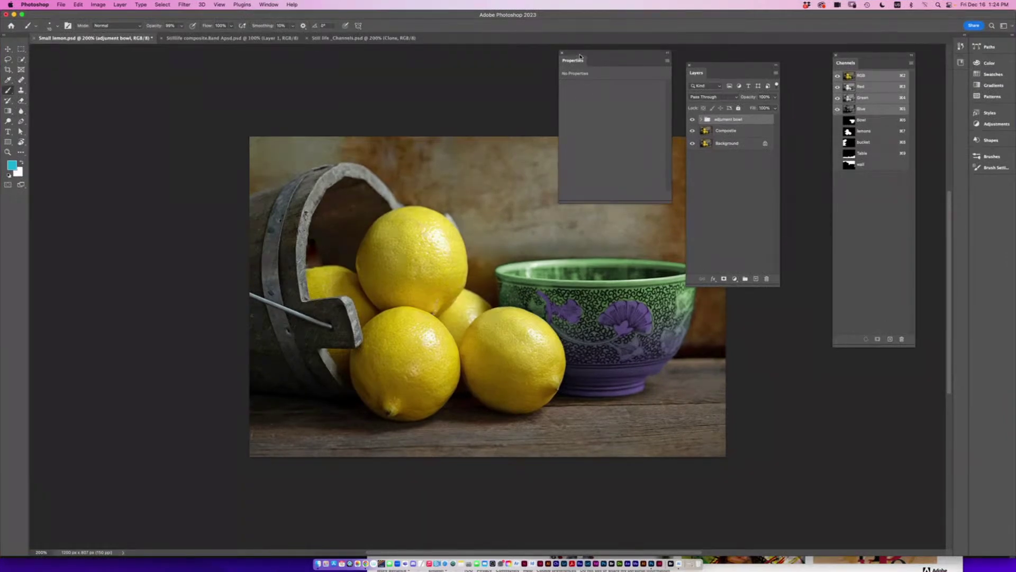
# Move the Properties and Layers panels clear of the image and select the Composite layer.
pyautogui.moveTo(580, 57); pyautogui.dragTo(106, 76)
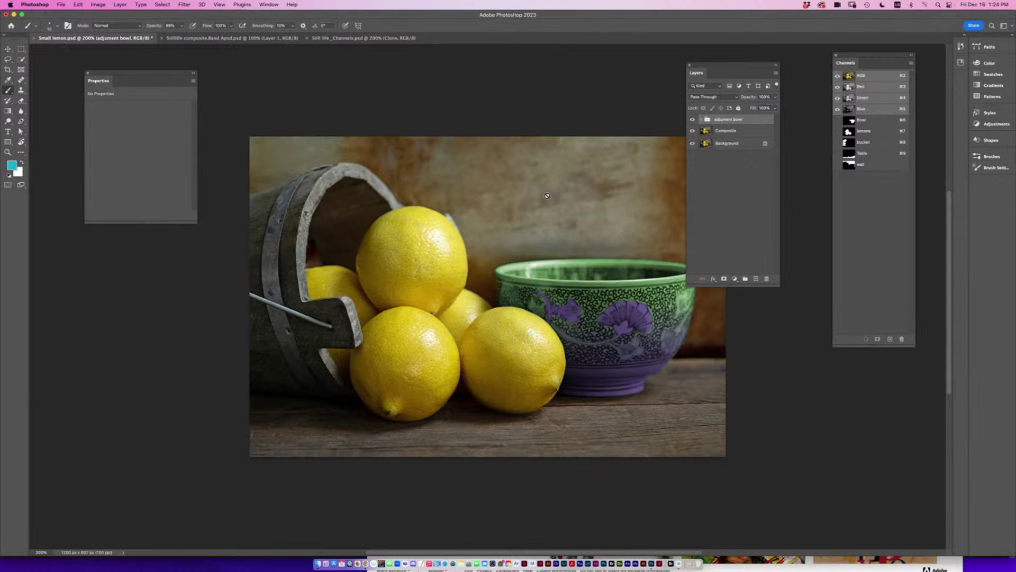
pyautogui.click(731, 132)
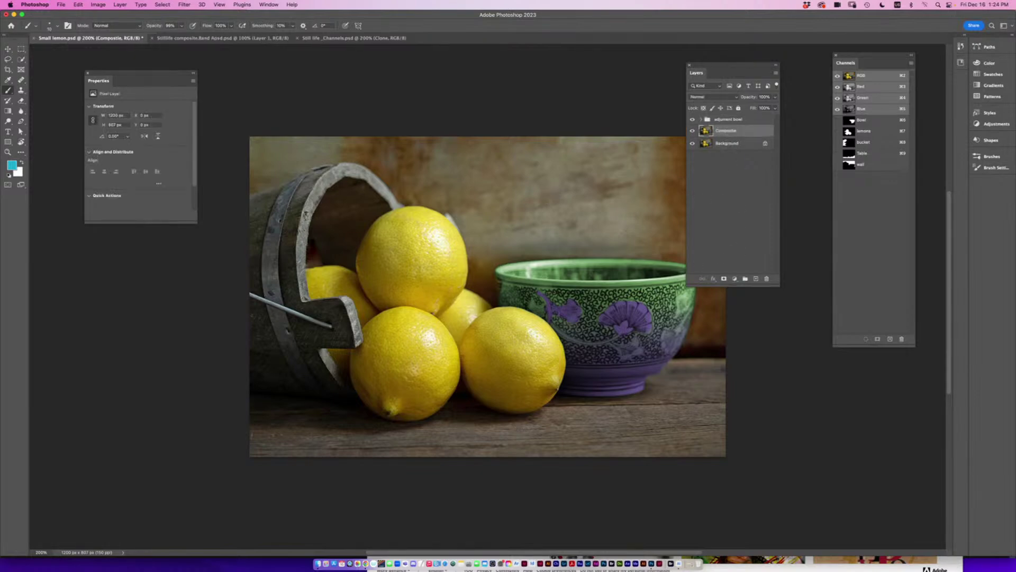
pyautogui.rightClick(729, 129)
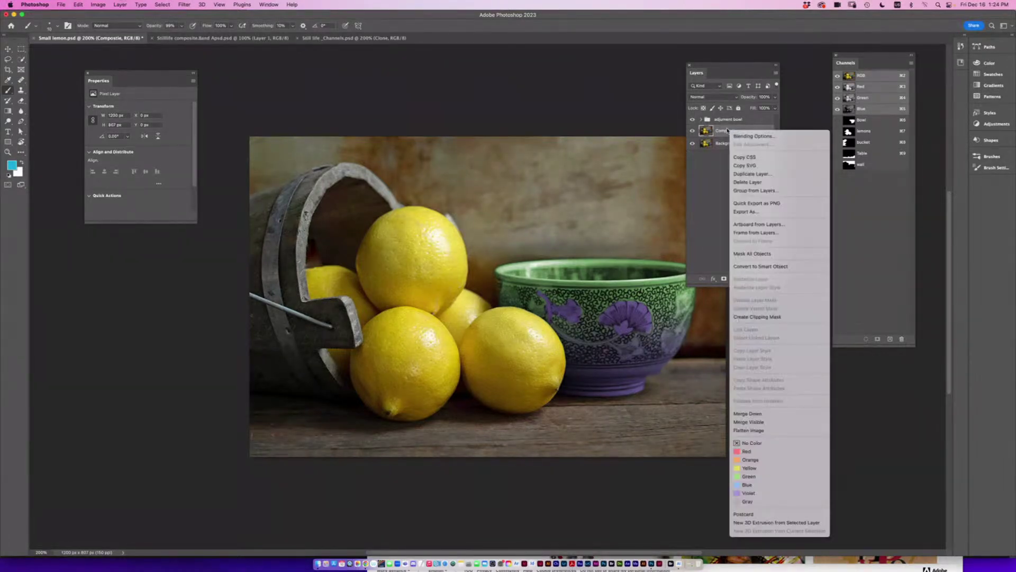
pyautogui.click(719, 137)
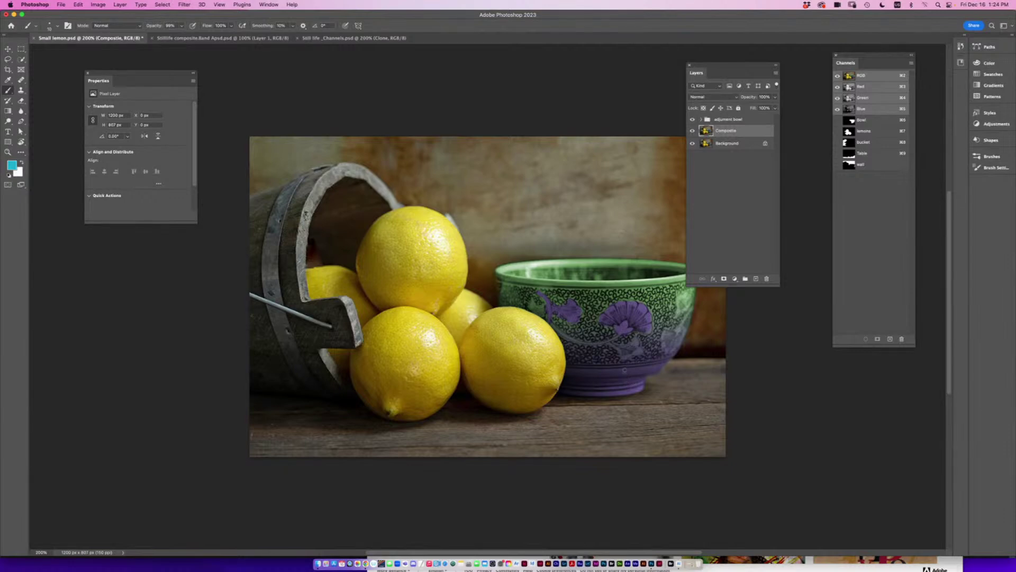
pyautogui.moveTo(711, 67); pyautogui.dragTo(762, 57)
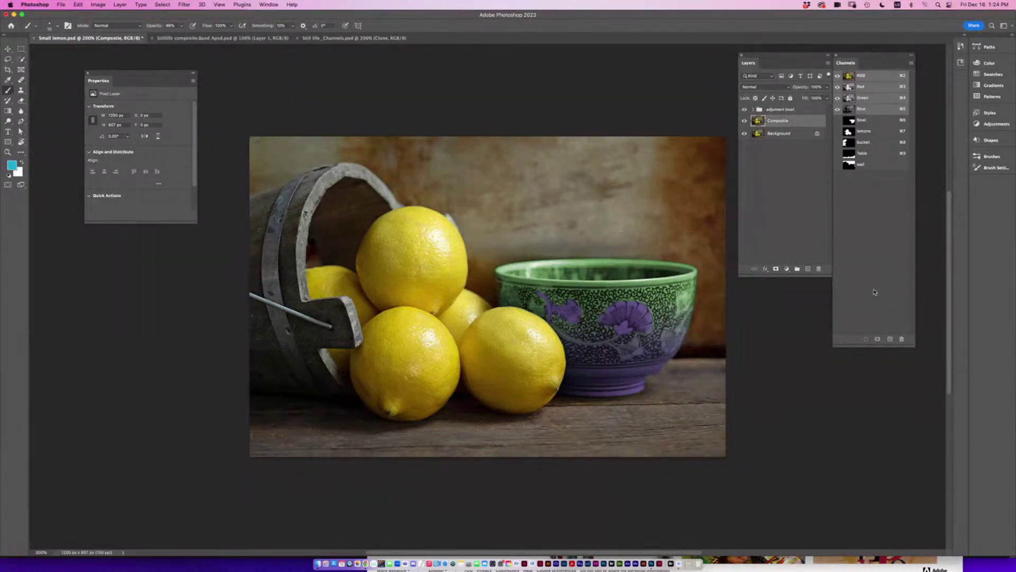
# Open an enlarged, floating Libraries panel and start Extract from Image on the lemon picture.
pyautogui.click(961, 64)
pyautogui.moveTo(862, 58); pyautogui.dragTo(640, 64)
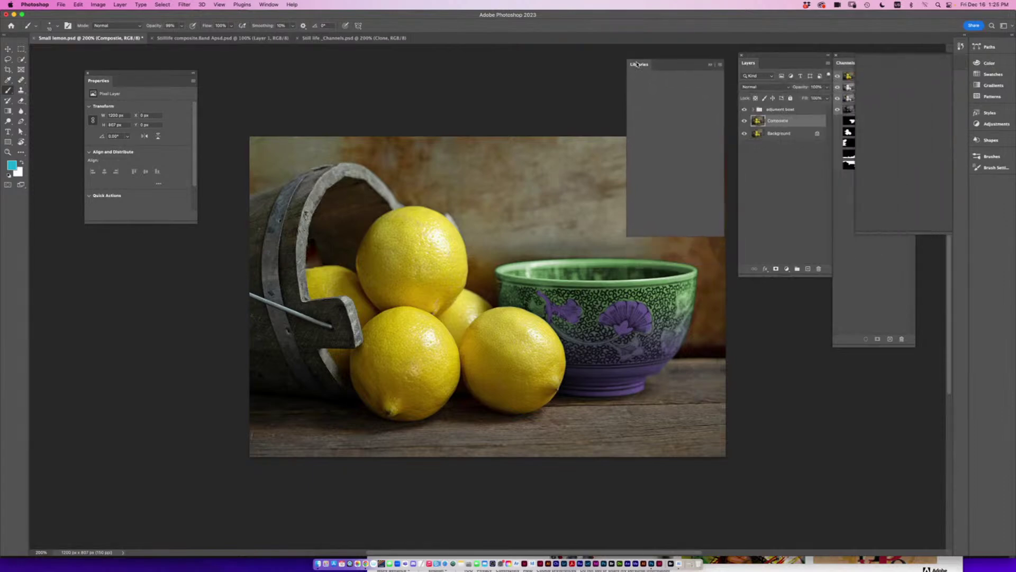
pyautogui.moveTo(720, 236); pyautogui.dragTo(768, 419)
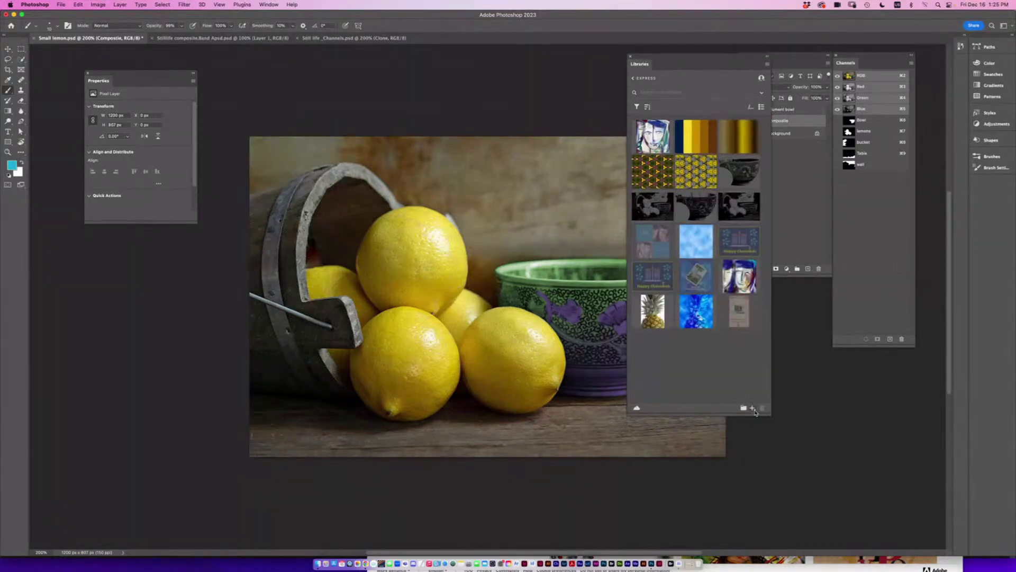
pyautogui.click(752, 408)
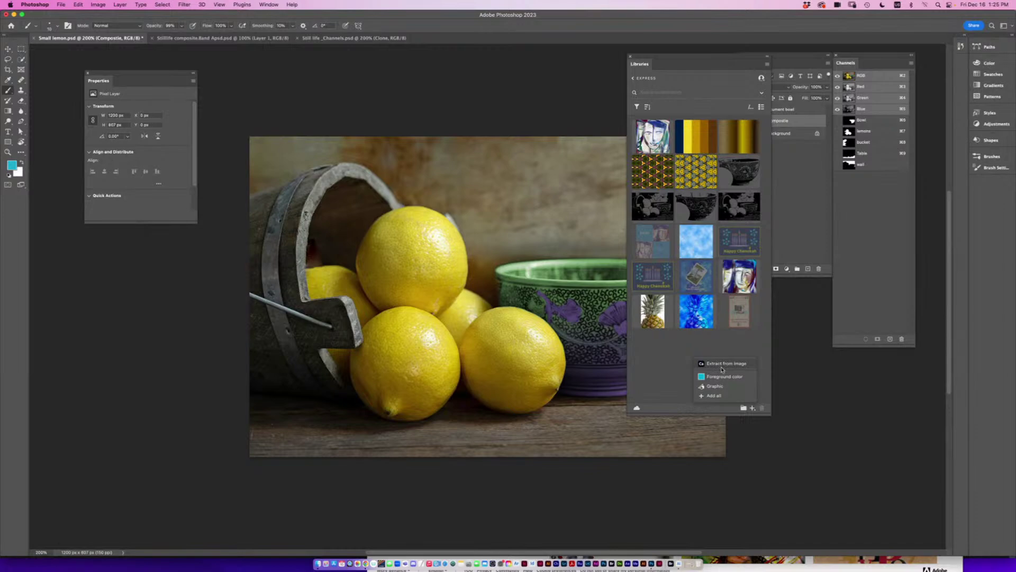
pyautogui.click(721, 363)
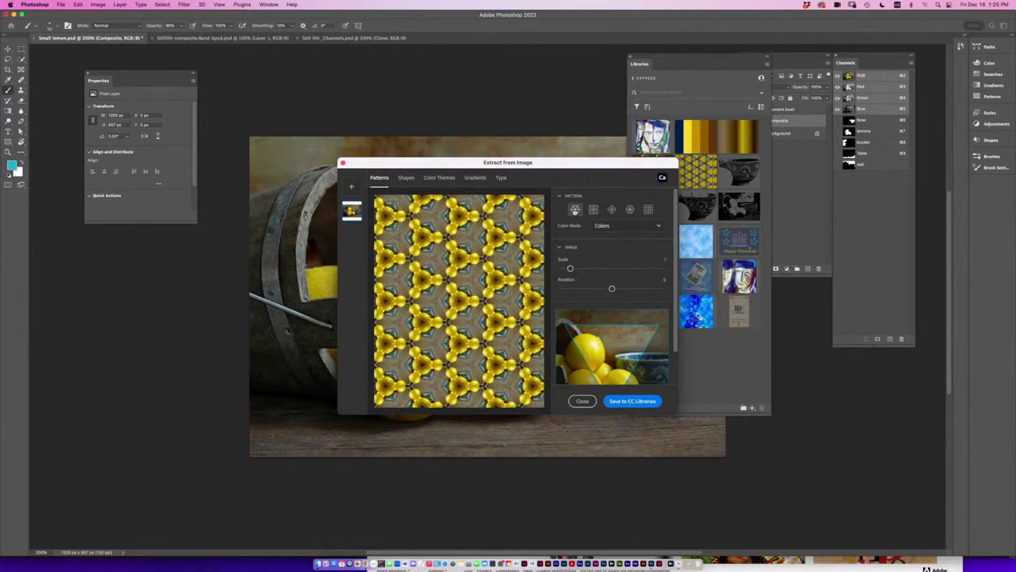
# Preview the available pattern layouts for the lemon image and settle on the mirrored square tile.
pyautogui.click(594, 209)
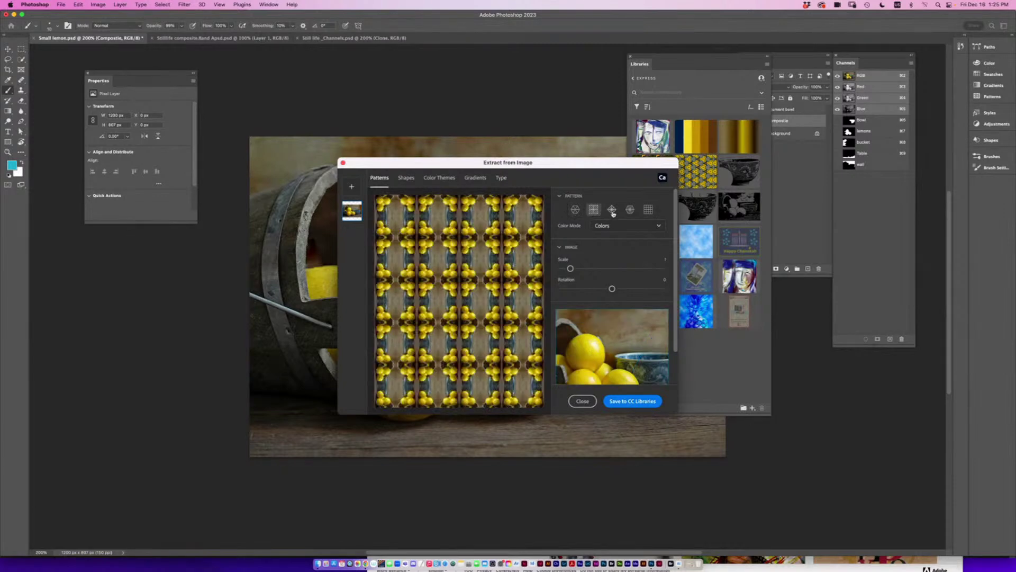
pyautogui.click(611, 212)
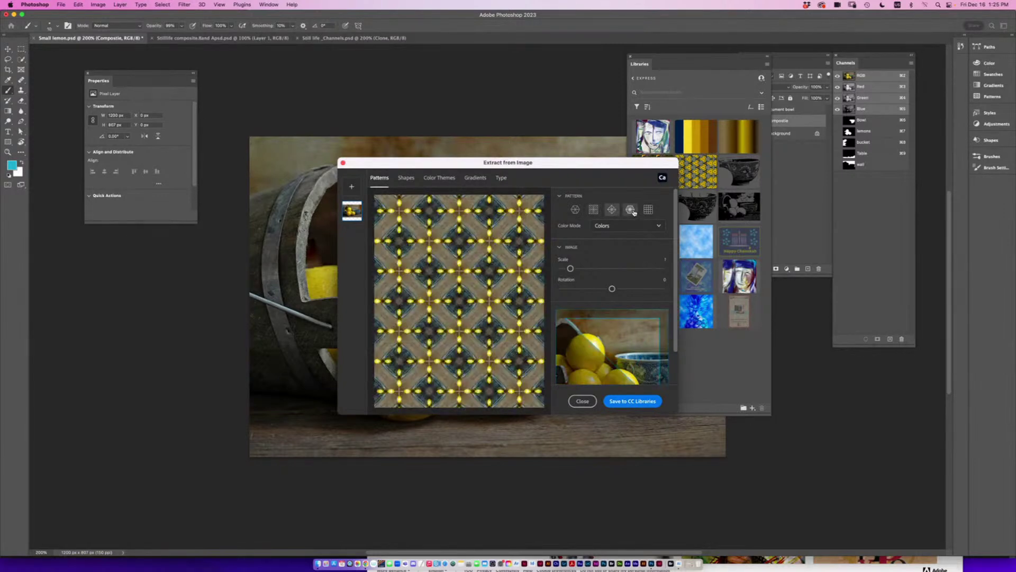
pyautogui.click(632, 211)
pyautogui.click(648, 210)
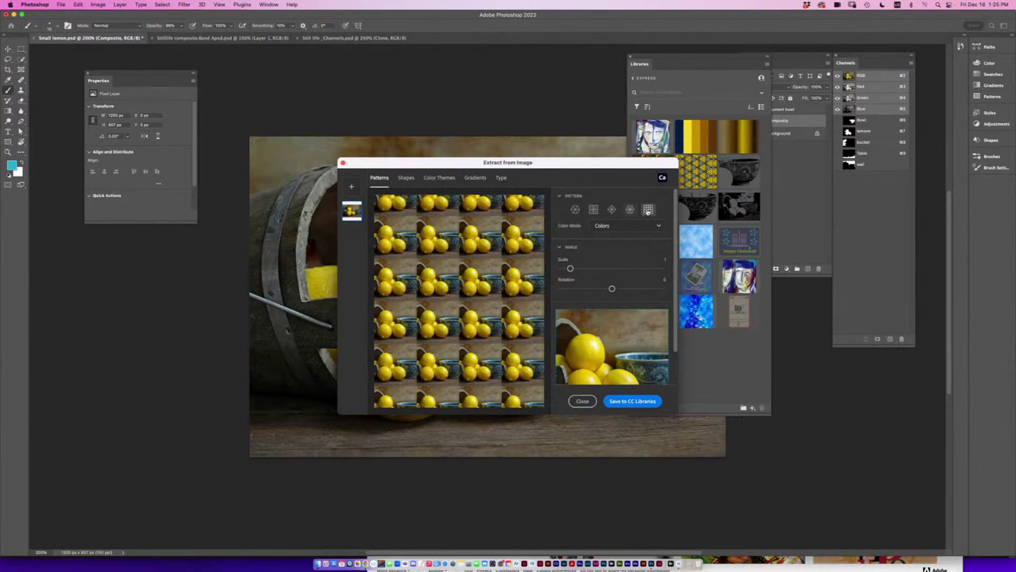
pyautogui.click(595, 211)
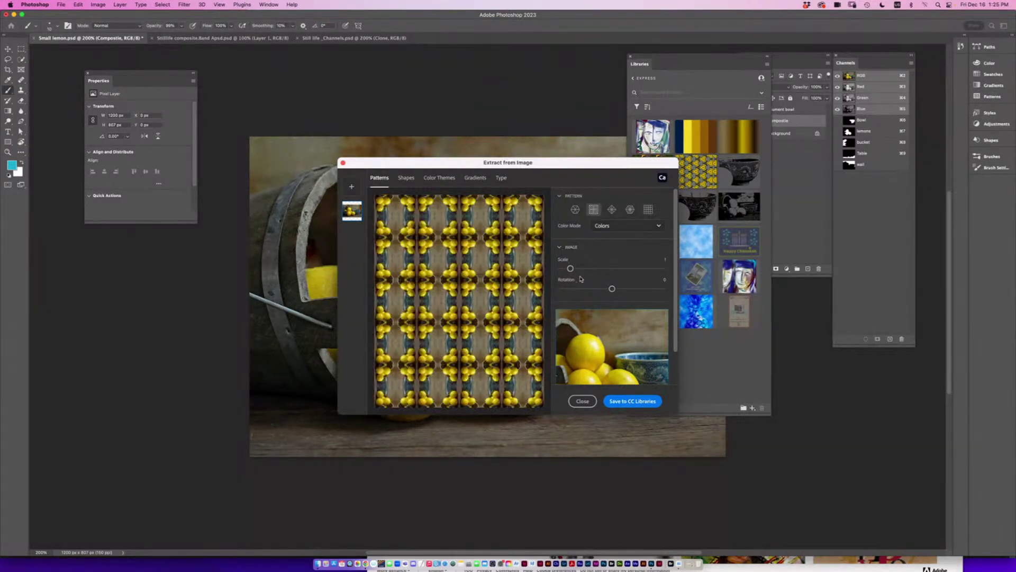
# Set the pattern's scale to 11 and rotation to -87, and save it to CC Libraries.
pyautogui.moveTo(570, 268); pyautogui.dragTo(591, 289)
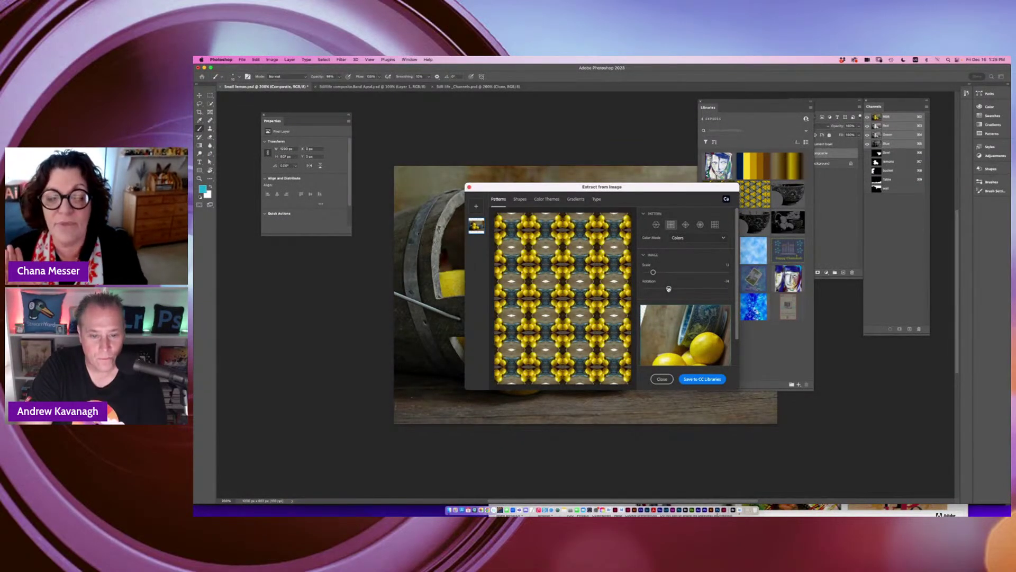
pyautogui.moveTo(669, 289); pyautogui.dragTo(664, 289)
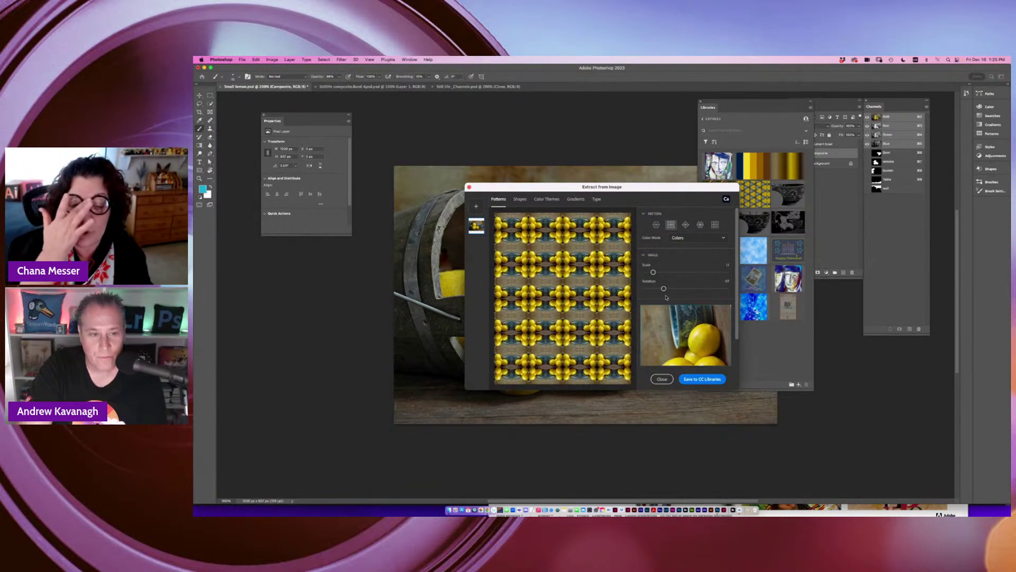
pyautogui.click(699, 379)
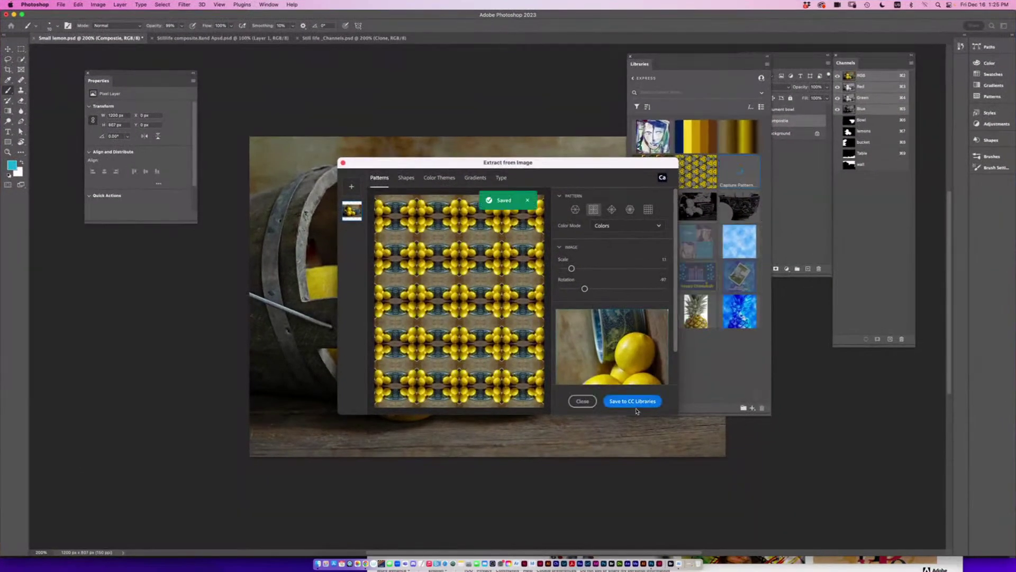
# Extract a color theme from the image, resample its last swatch from the wall above the bowl, and save it to CC Libraries.
pyautogui.click(443, 180)
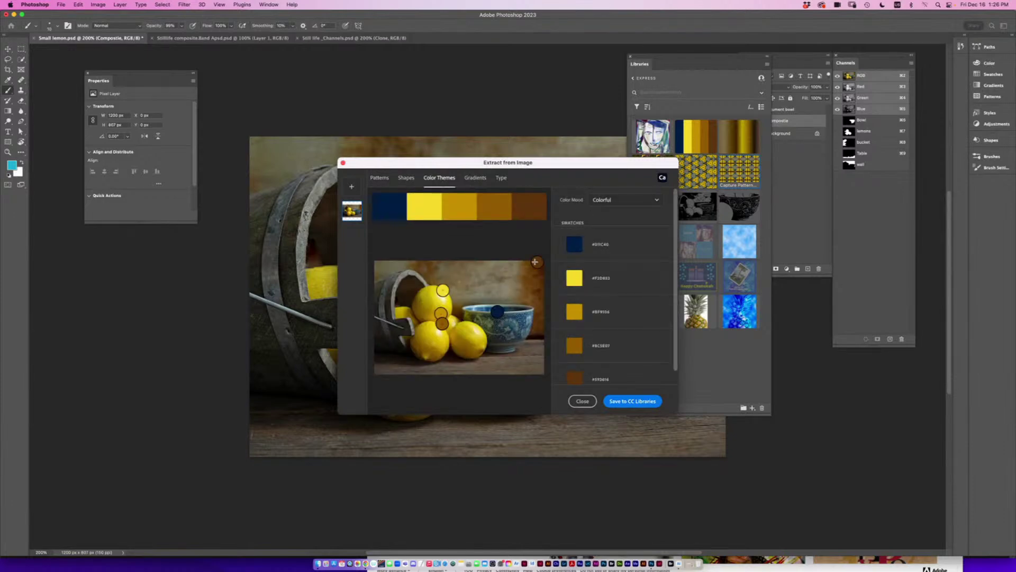
pyautogui.moveTo(536, 261); pyautogui.dragTo(515, 278)
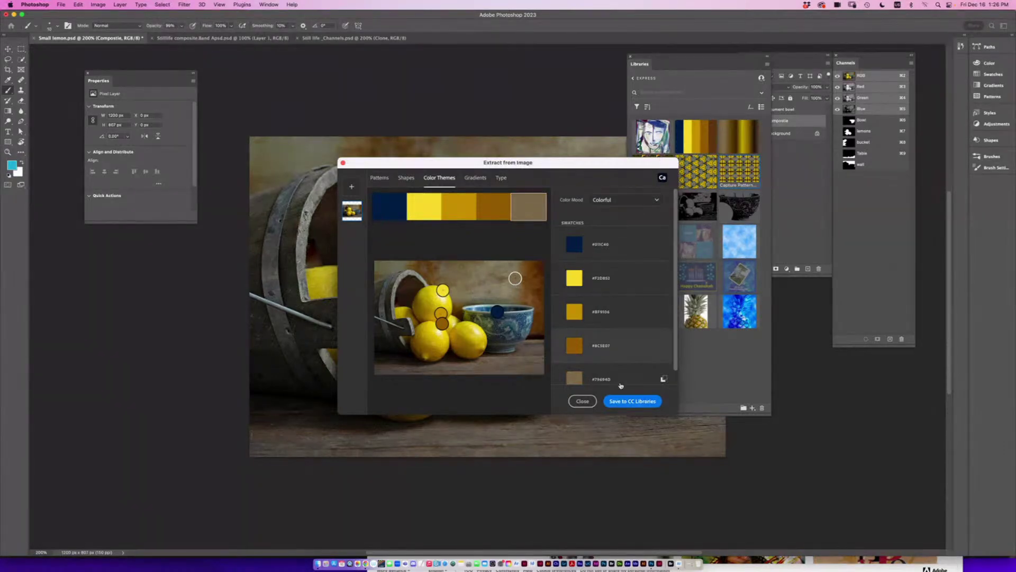
pyautogui.scroll(-1, 609, 376)
pyautogui.click(630, 402)
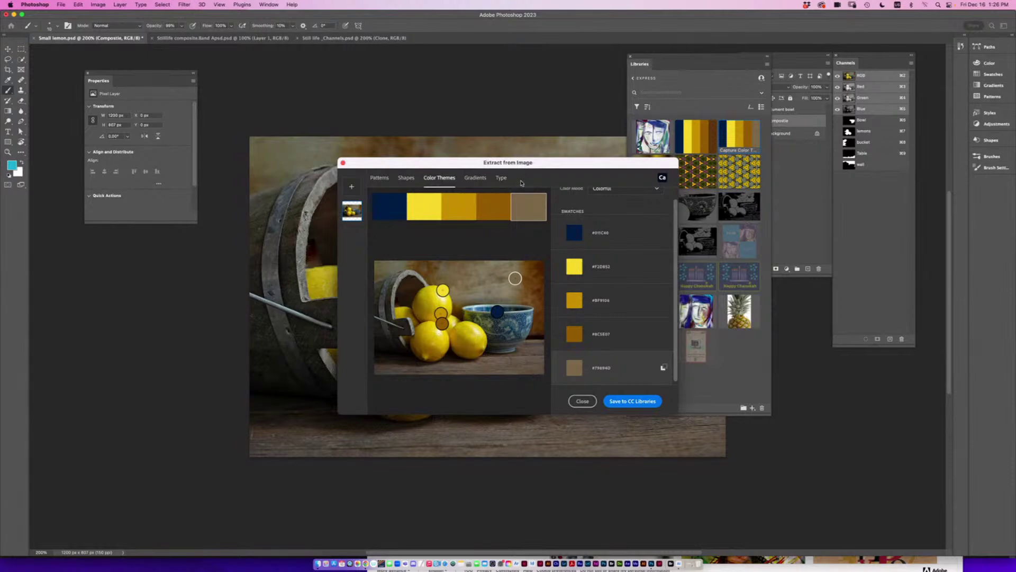
# Save the extracted gradient and a shape with Detail lowered to 41 to CC Libraries, and close Extract from Image.
pyautogui.click(474, 177)
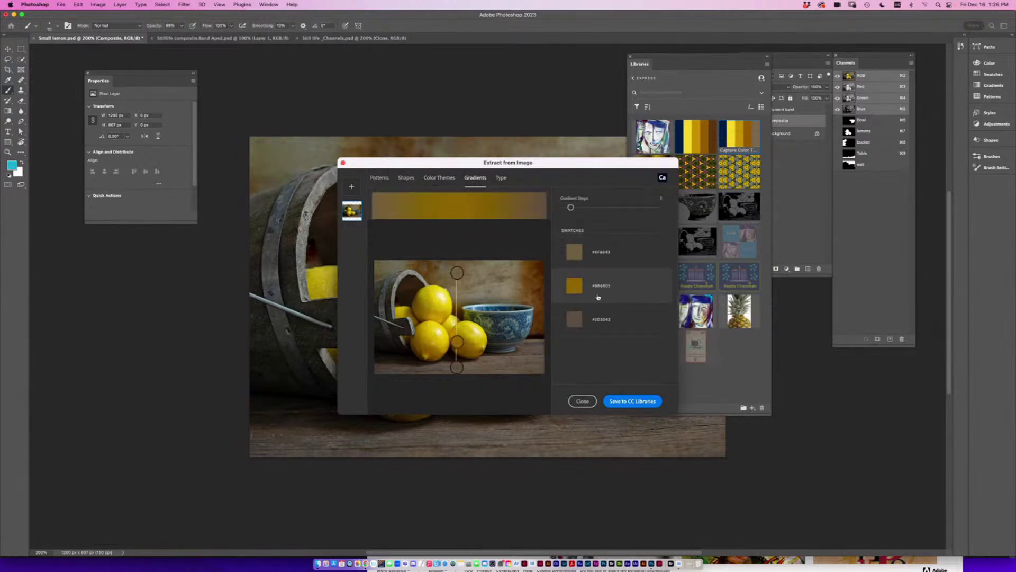
pyautogui.click(631, 401)
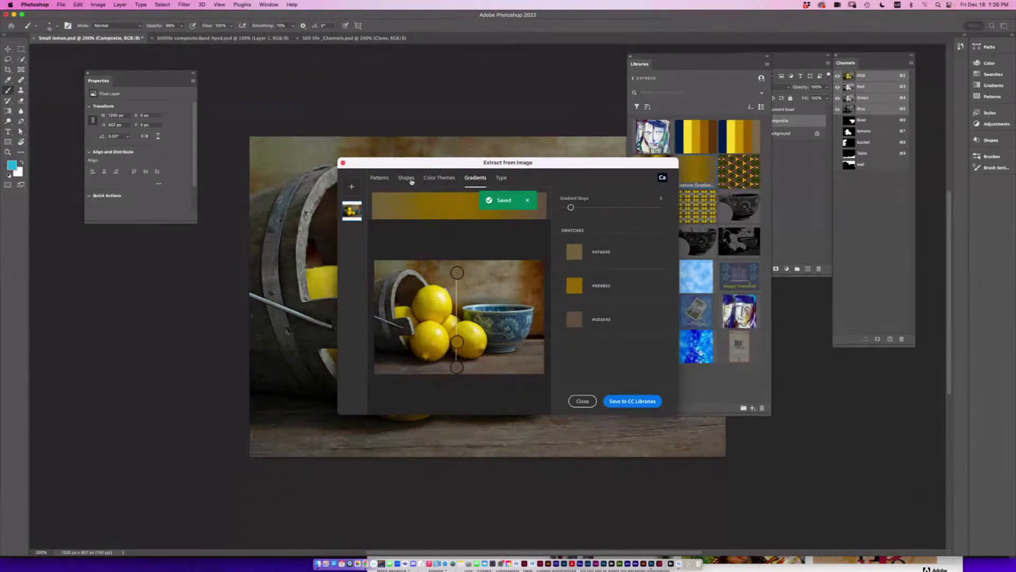
pyautogui.click(406, 178)
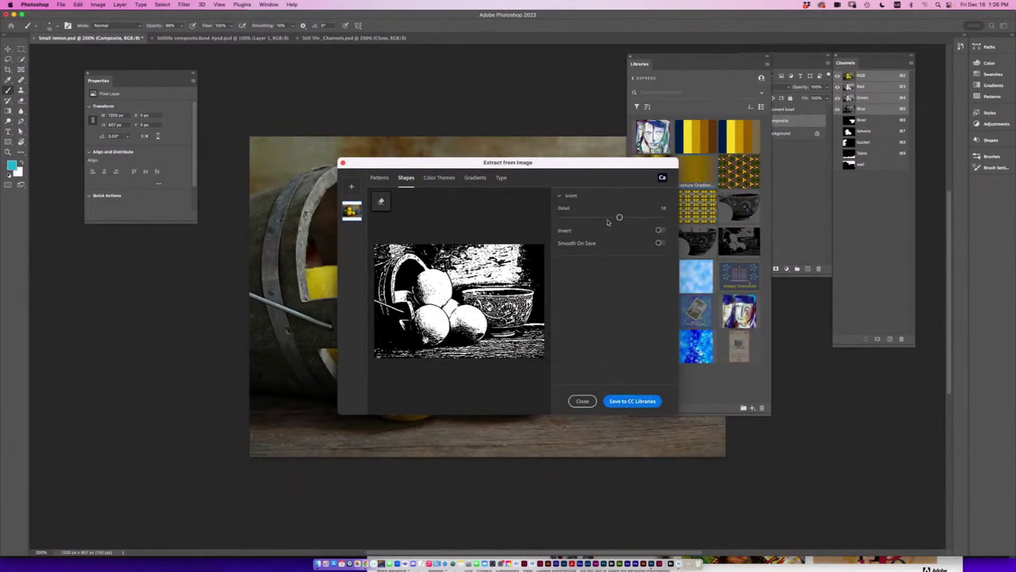
pyautogui.moveTo(619, 217); pyautogui.dragTo(602, 218)
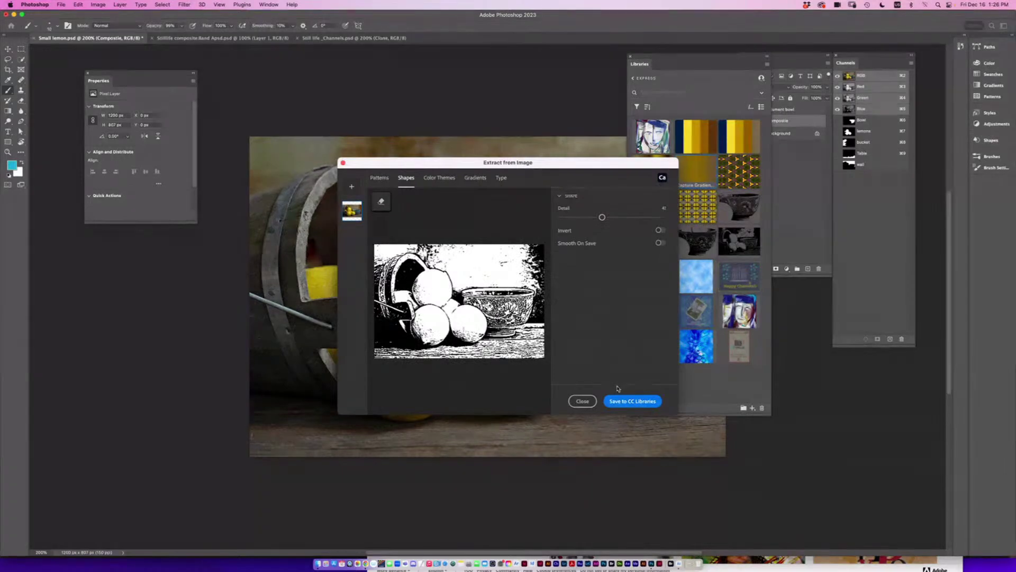
pyautogui.click(634, 403)
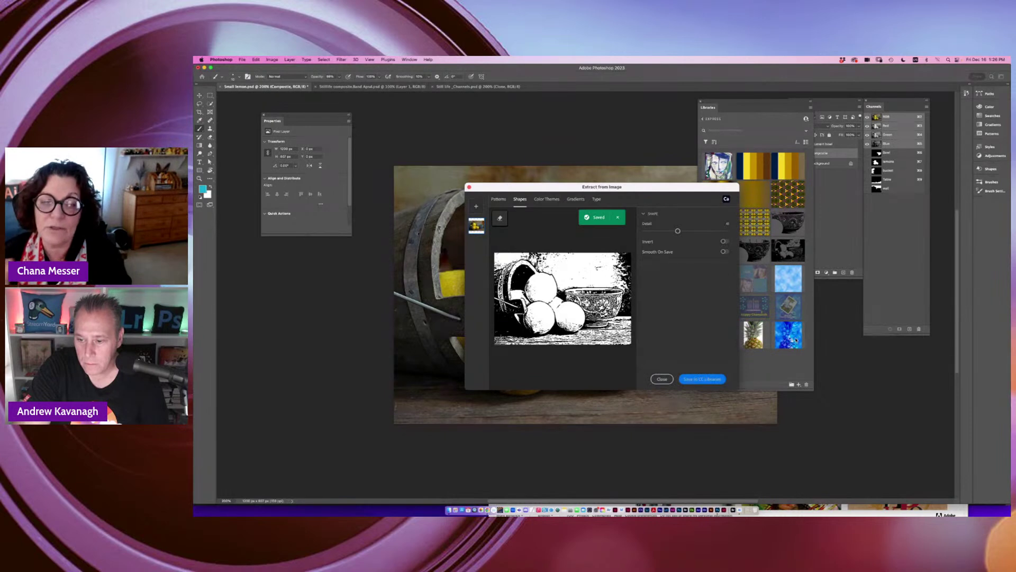
pyautogui.click(469, 187)
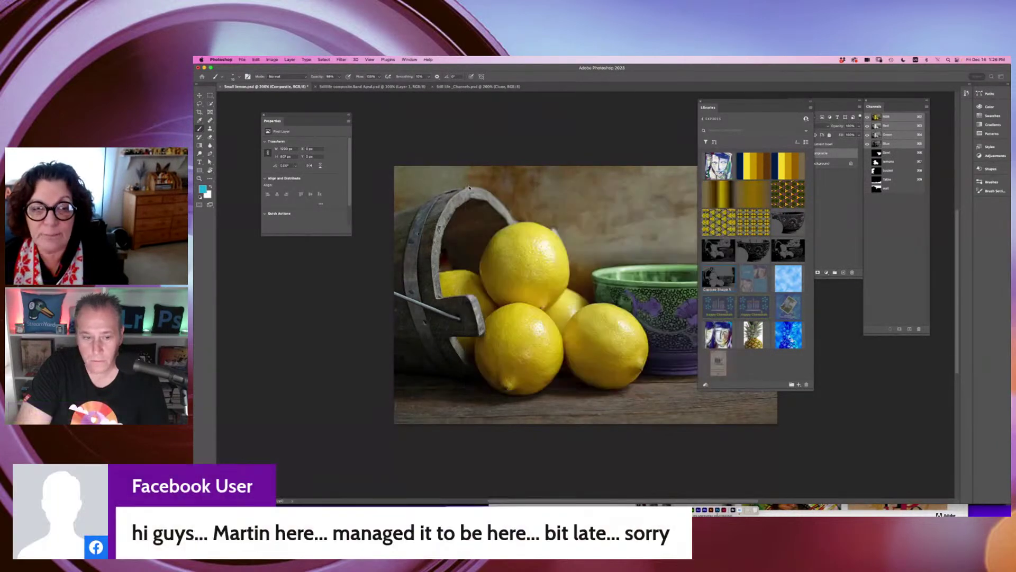
# Place the captured shape from the library over the lemon image, commit it, and move the Libraries panel clear of the canvas.
pyautogui.moveTo(717, 104)
pyautogui.mouseDown()
pyautogui.moveTo(799, 109)
pyautogui.moveTo(723, 108)
pyautogui.mouseUp()
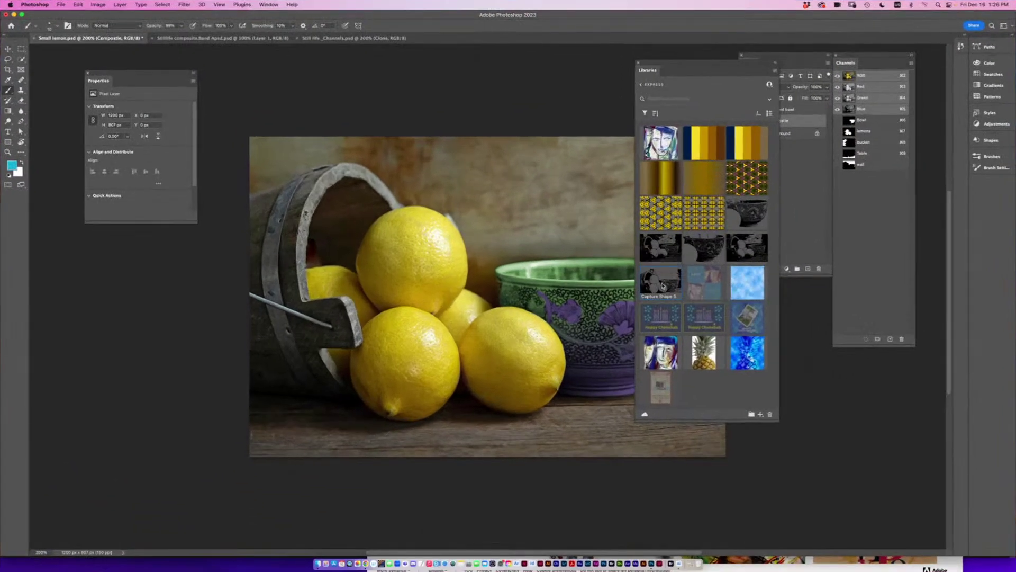
pyautogui.moveTo(660, 286); pyautogui.dragTo(454, 265)
pyautogui.moveTo(653, 70); pyautogui.dragTo(758, 224)
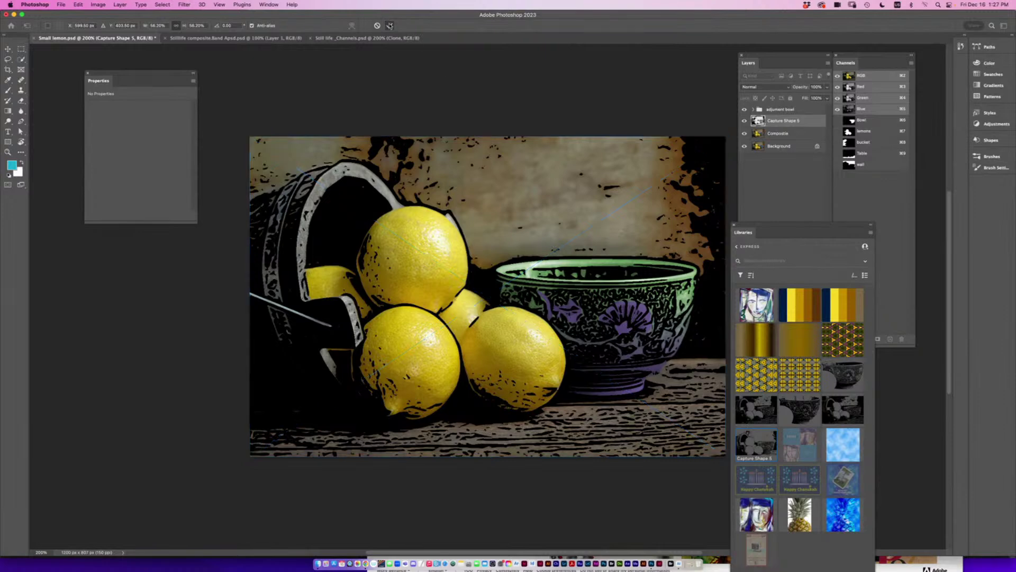
pyautogui.click(390, 26)
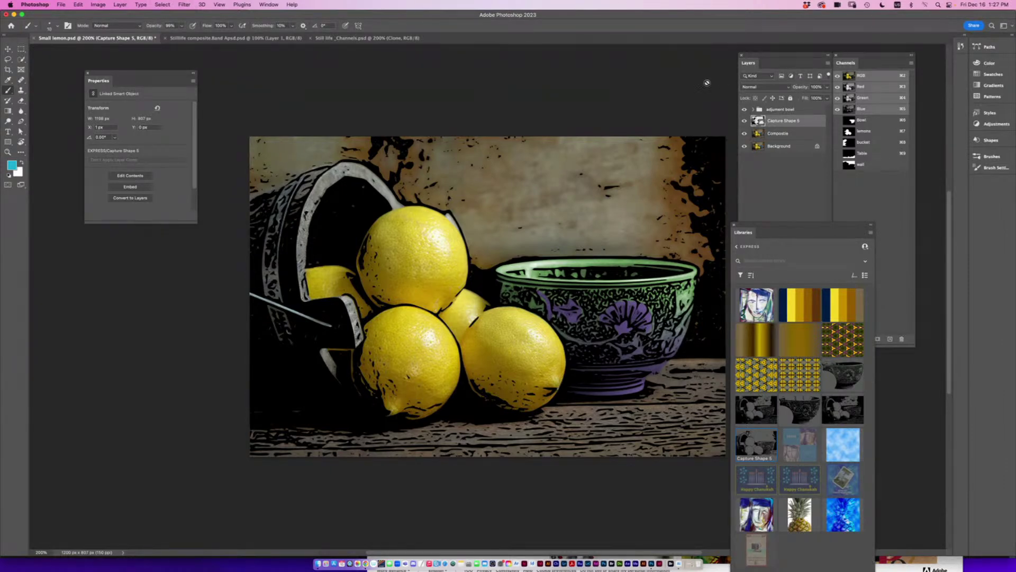
# Preview blend modes on the Capture Shape 5 layer, keep Normal, and slightly lower the layer's opacity.
pyautogui.click(765, 89)
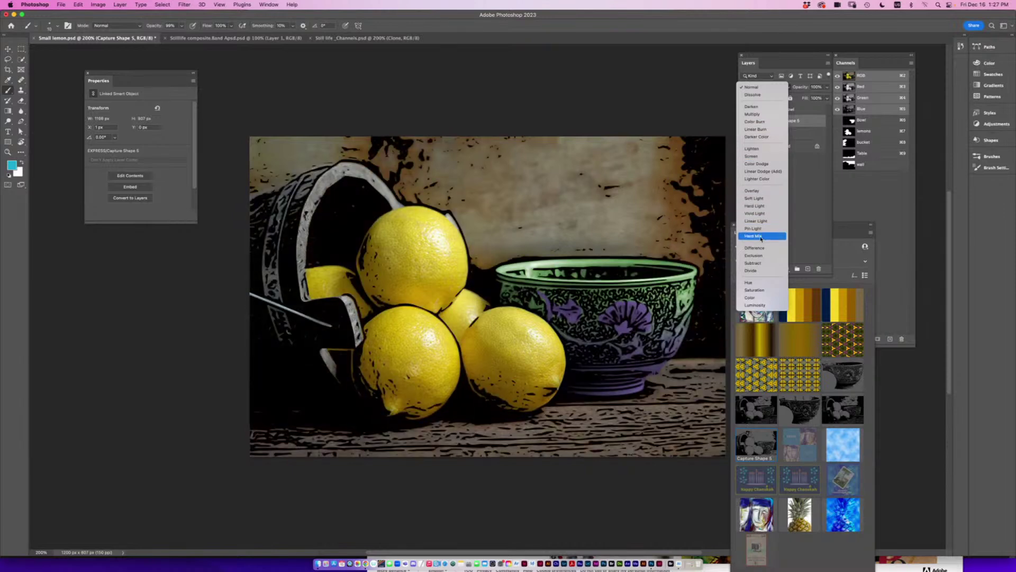
pyautogui.click(636, 106)
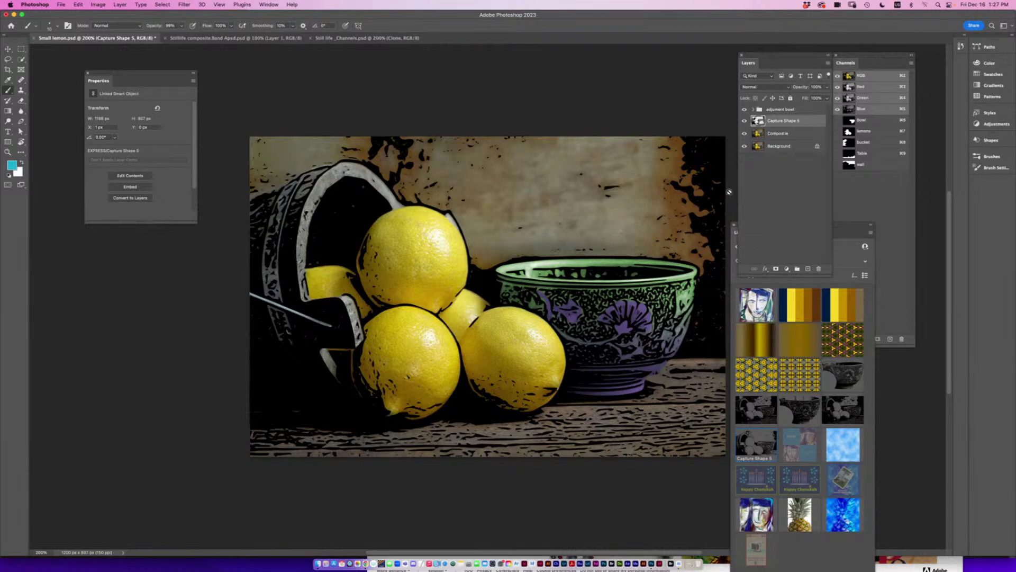
pyautogui.moveTo(802, 90); pyautogui.dragTo(881, 119)
pyautogui.click(781, 205)
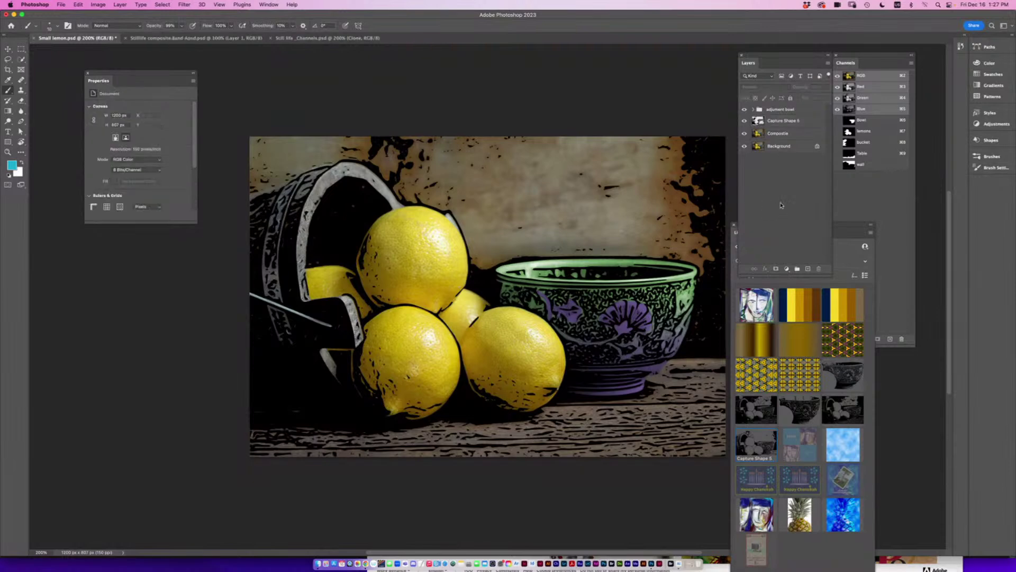
# Embed the linked Capture Shape 5 smart object and open its contents for editing in Illustrator.
pyautogui.click(757, 121)
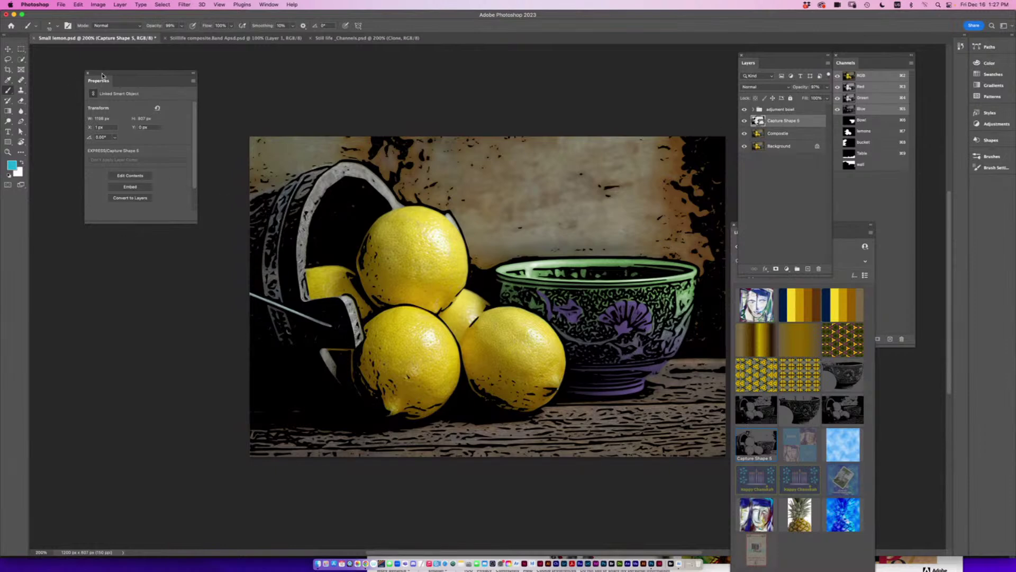
pyautogui.click(139, 190)
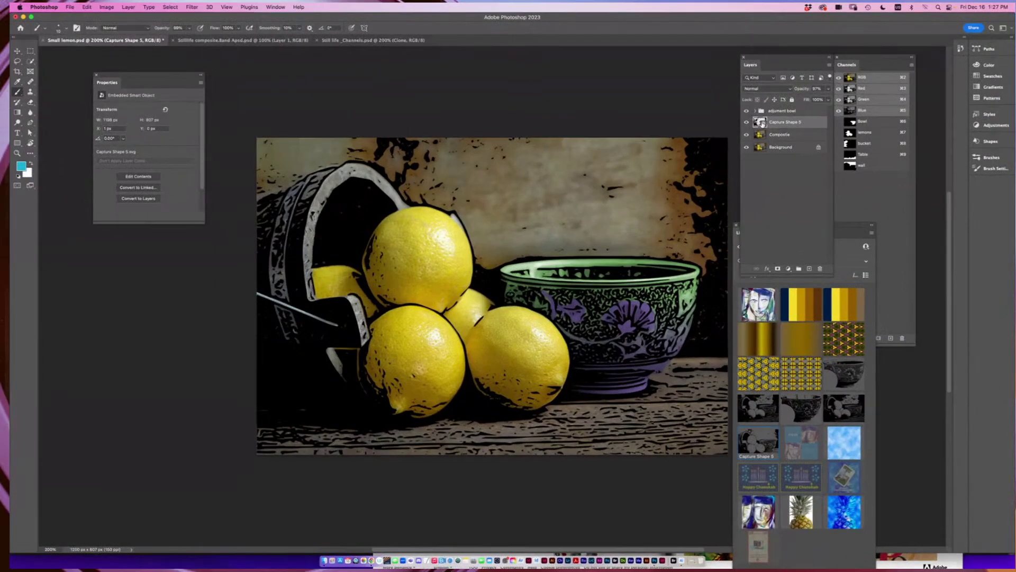
pyautogui.doubleClick(760, 122)
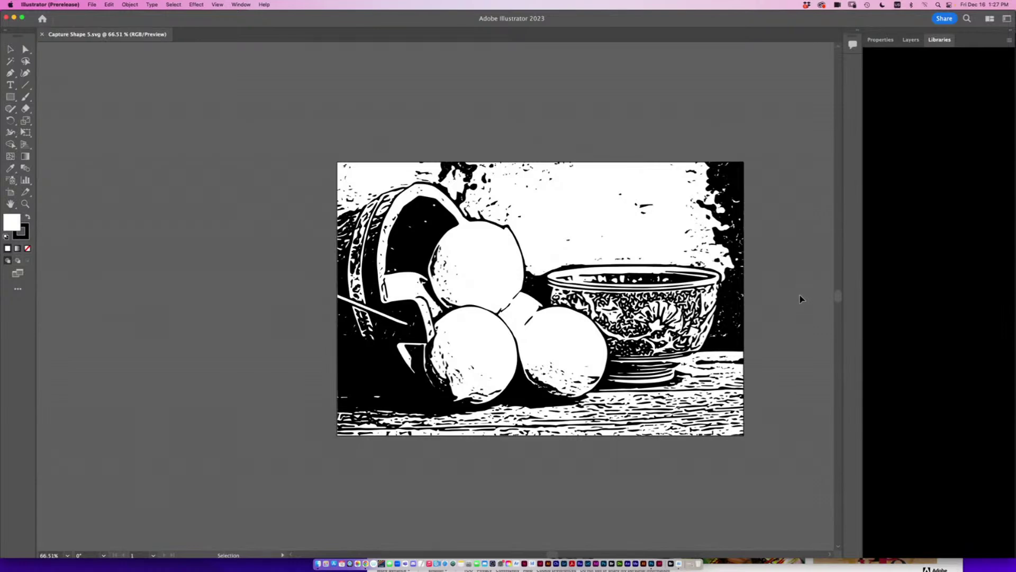
# Select the paths across the barrel and lemons directly and fill them with the library's orange swatch.
pyautogui.click(24, 49)
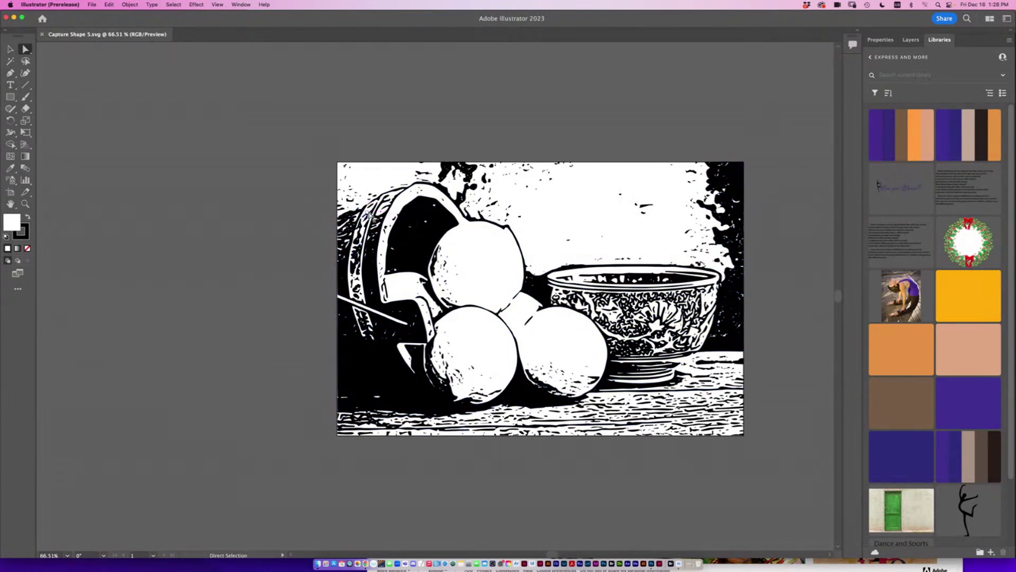
pyautogui.moveTo(322, 148)
pyautogui.mouseDown()
pyautogui.moveTo(513, 273)
pyautogui.moveTo(535, 401)
pyautogui.mouseUp()
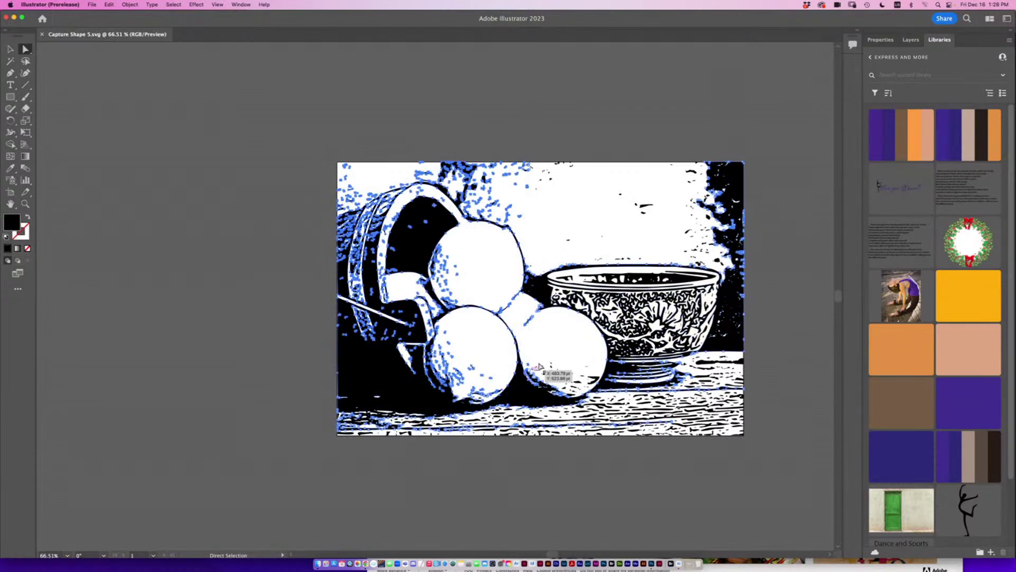
pyautogui.click(886, 355)
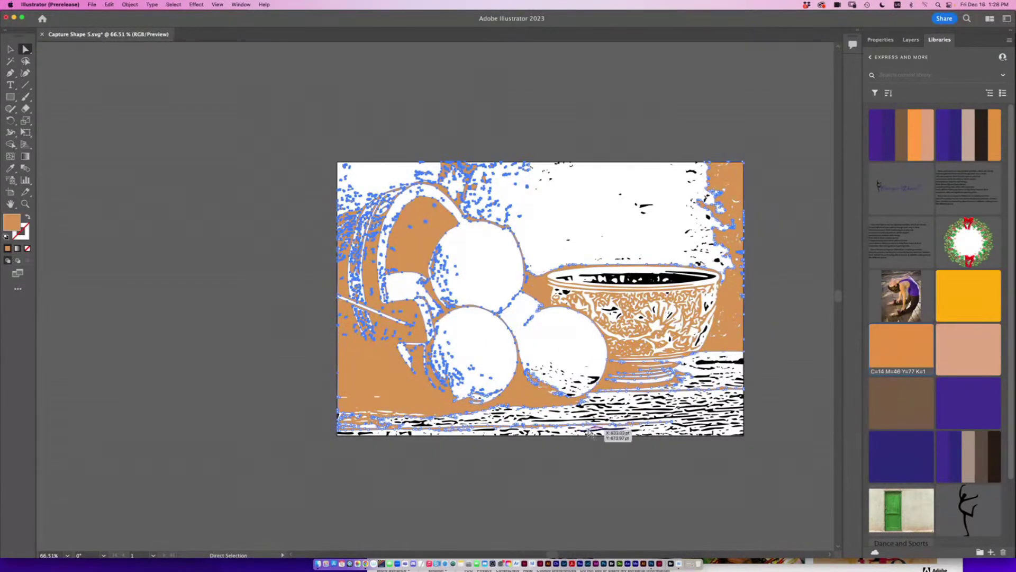
pyautogui.click(577, 465)
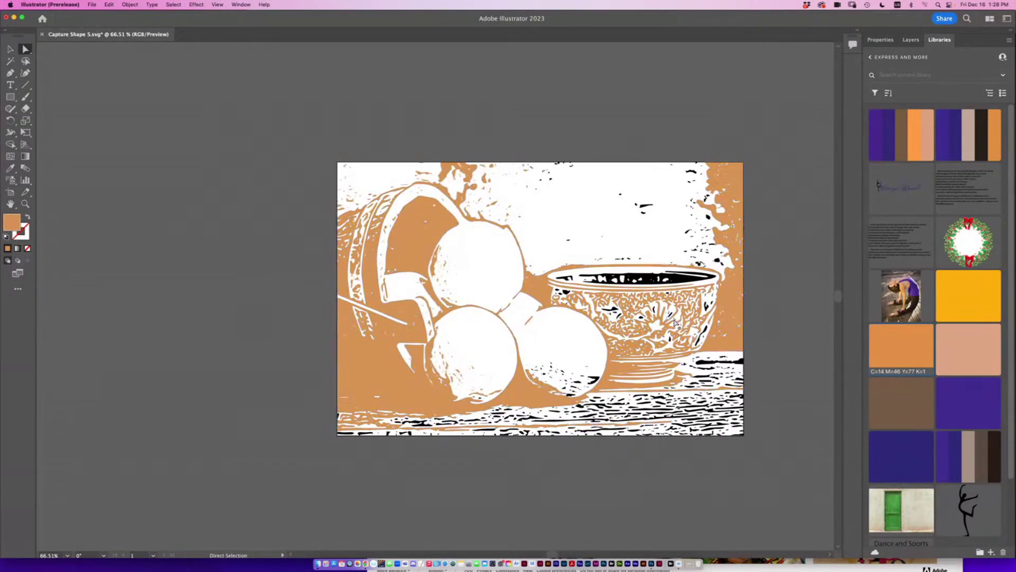
# Lasso the tabletop strokes below the bowl and fill the selected paths with dark blue from the AdforYearbook-Bright theme.
pyautogui.click(26, 62)
pyautogui.moveTo(748, 406)
pyautogui.mouseDown()
pyautogui.moveTo(680, 441)
pyautogui.moveTo(674, 410)
pyautogui.moveTo(751, 404)
pyautogui.mouseUp()
pyautogui.click(956, 353)
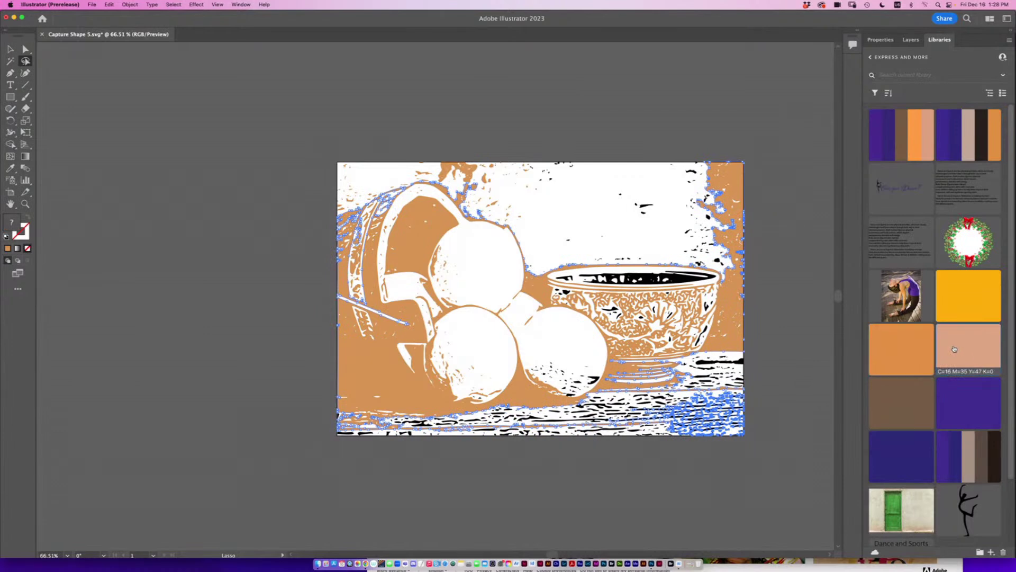
pyautogui.click(957, 141)
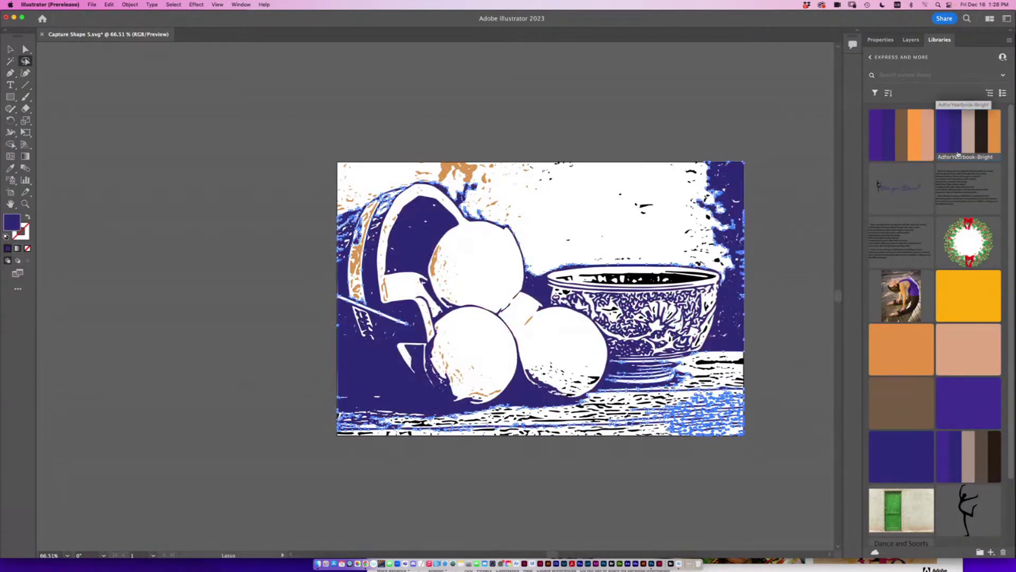
pyautogui.click(810, 311)
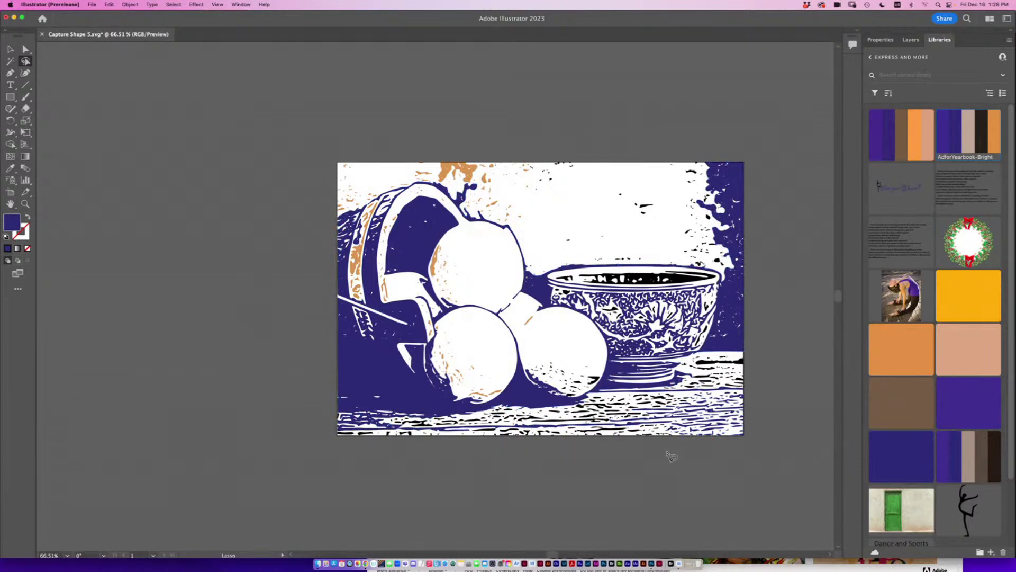
# Save the recoloured Capture Shape 5.svg and switch back to Photoshop.
pyautogui.press('a')
pyautogui.press('super+s')
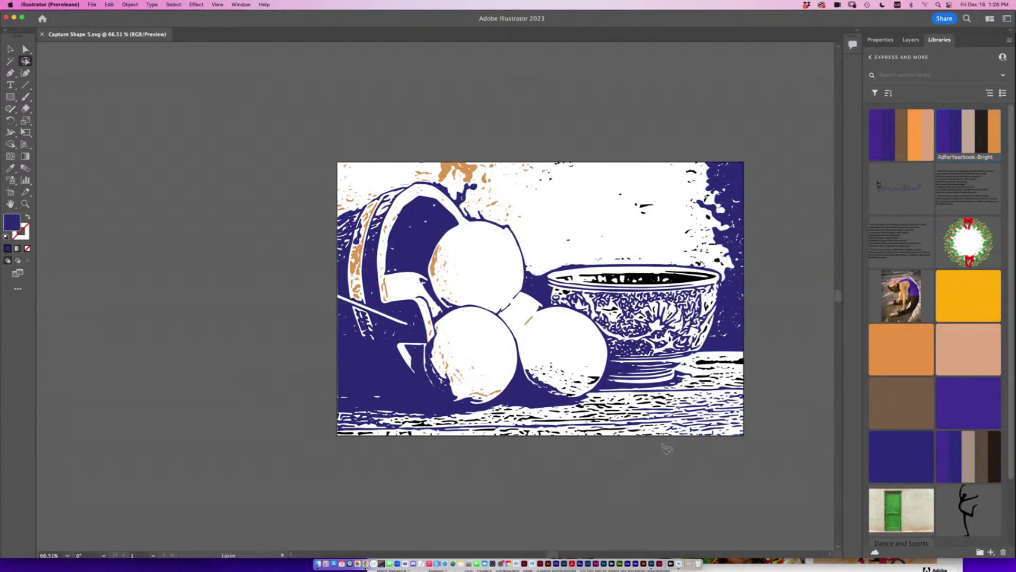
pyautogui.click(650, 565)
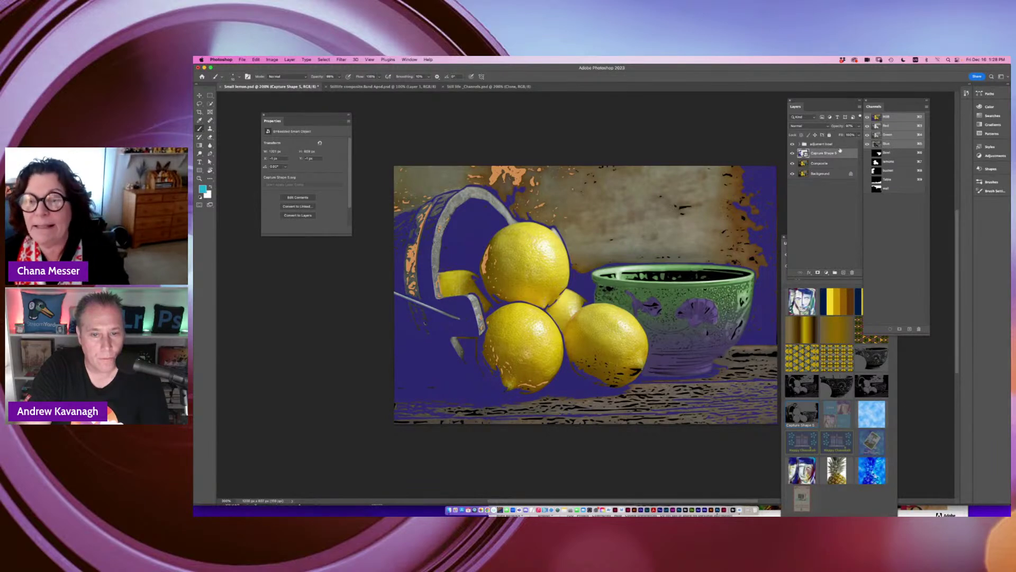
# Preview blend modes such as Screen on the recoloured shape layer and keep Normal.
pyautogui.click(802, 126)
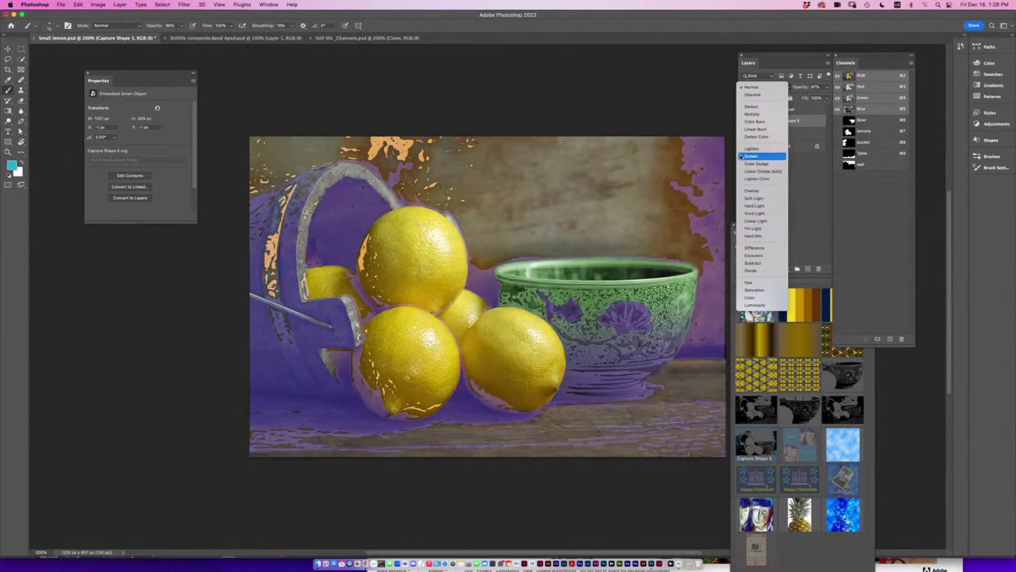
pyautogui.click(667, 97)
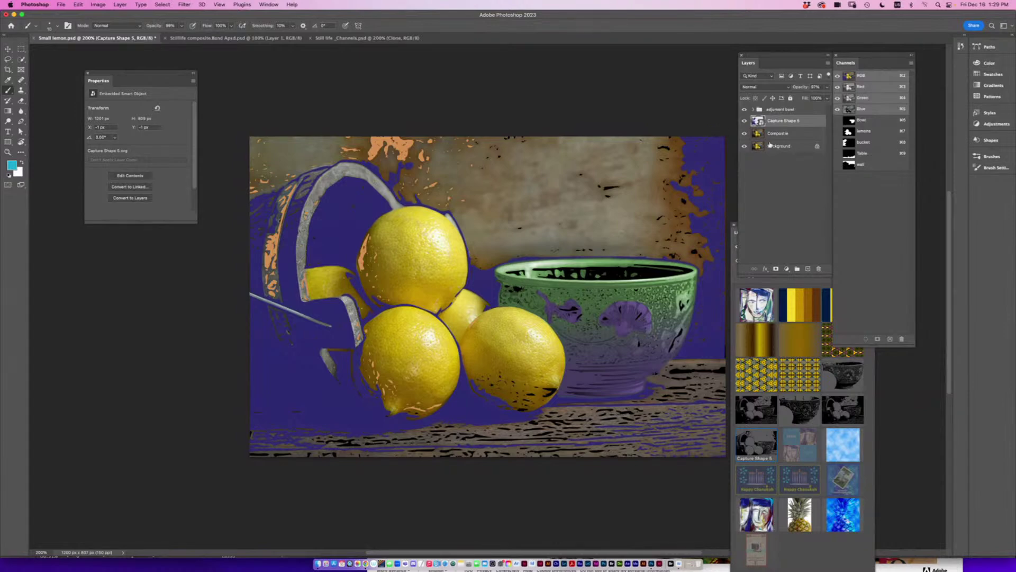
# Reopen the shape in Illustrator, select the whole artwork and fill it with near-black from the AdforYearbook-Bright theme.
pyautogui.doubleClick(758, 121)
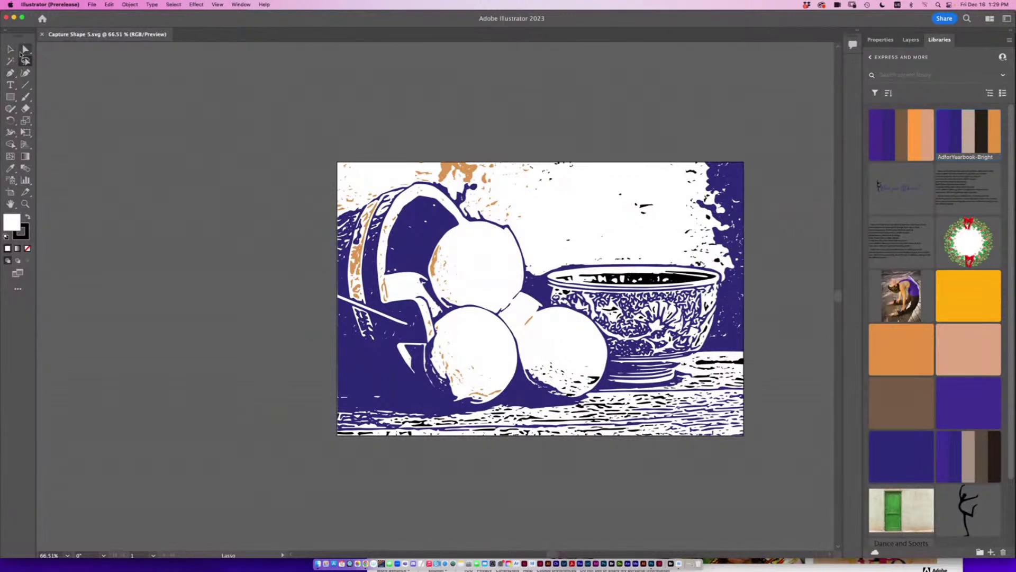
pyautogui.click(10, 50)
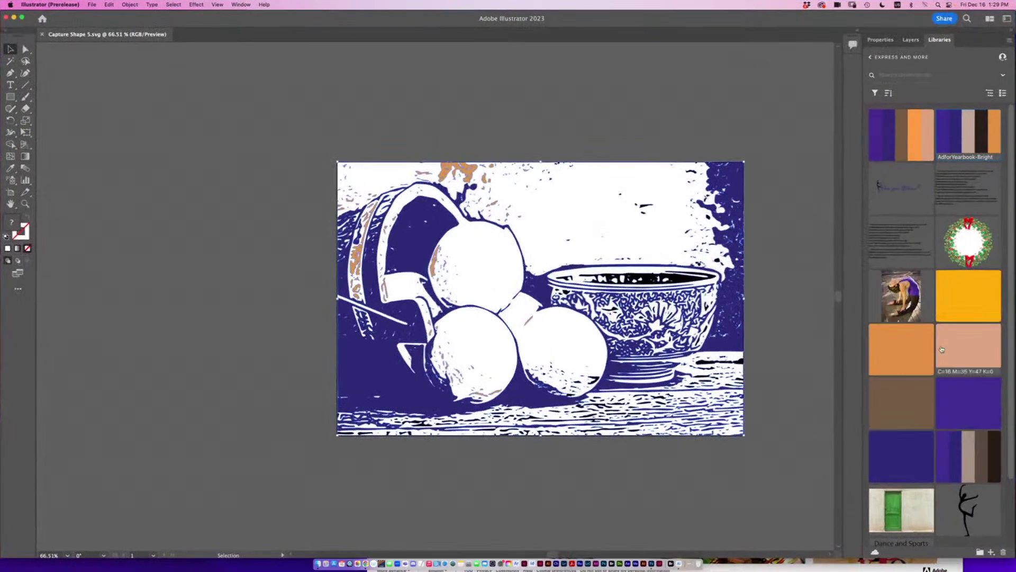
pyautogui.click(985, 148)
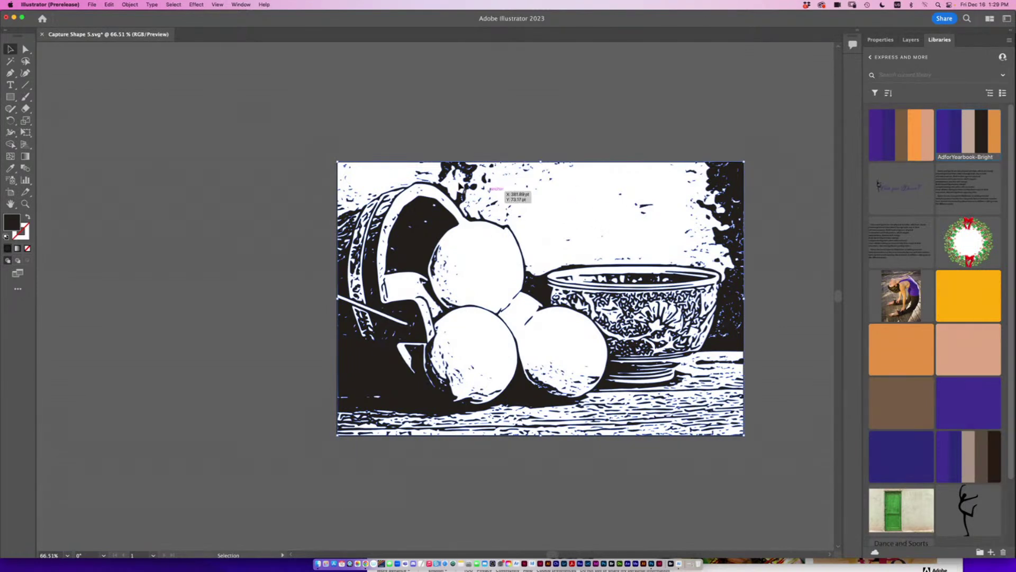
# Make the selected artwork a Live Paint group and activate the Live Paint Bucket.
pyautogui.click(131, 5)
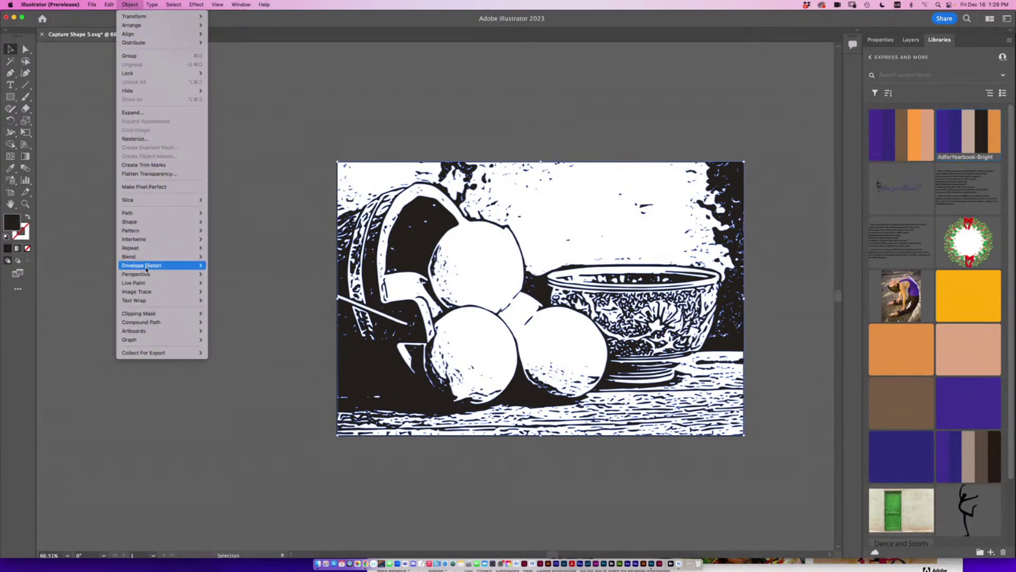
pyautogui.moveTo(146, 284)
pyautogui.click(240, 283)
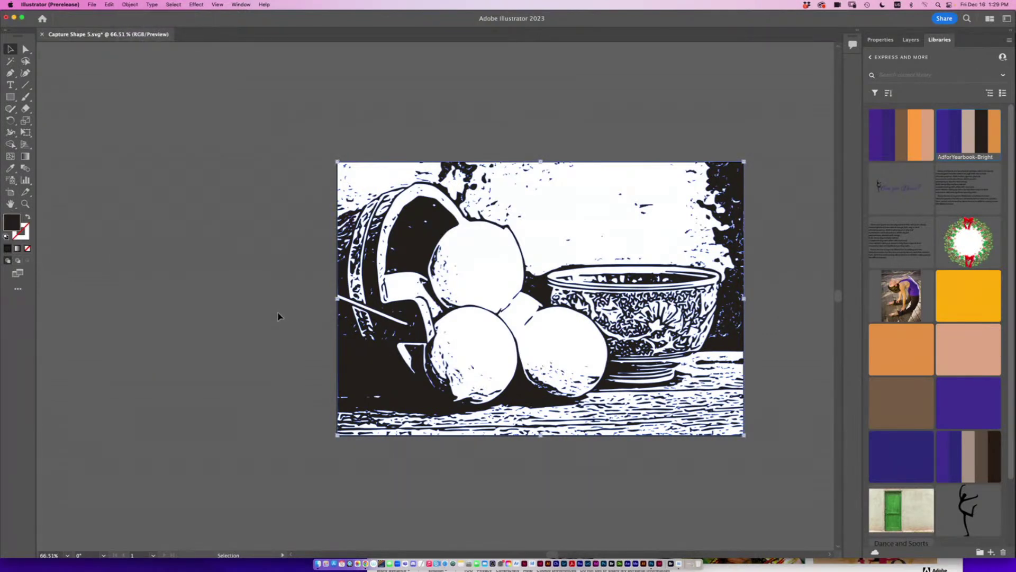
pyautogui.click(10, 144)
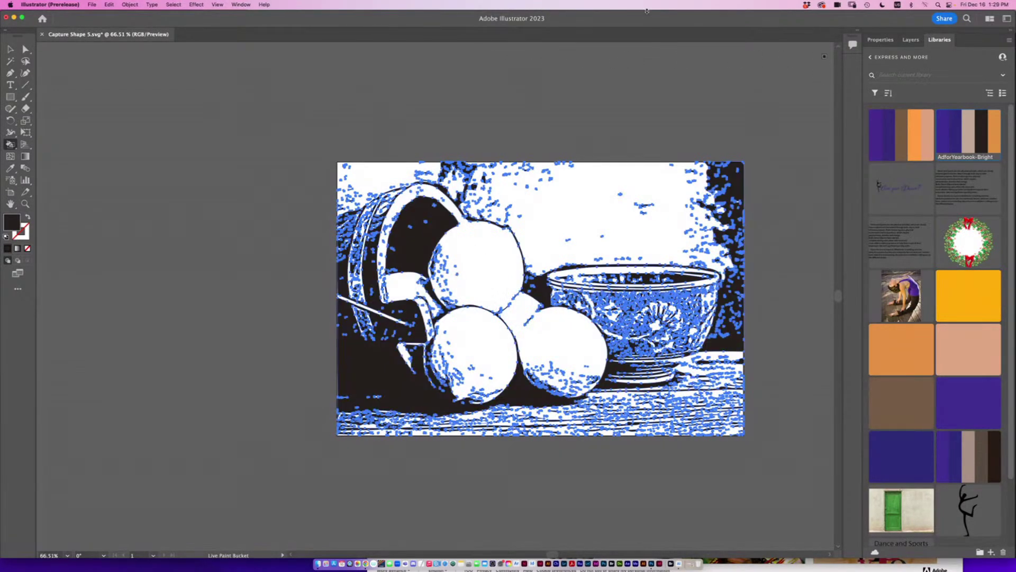
# Show the document swatches and load the Baroque swatch library from the Art History collection.
pyautogui.click(249, 4)
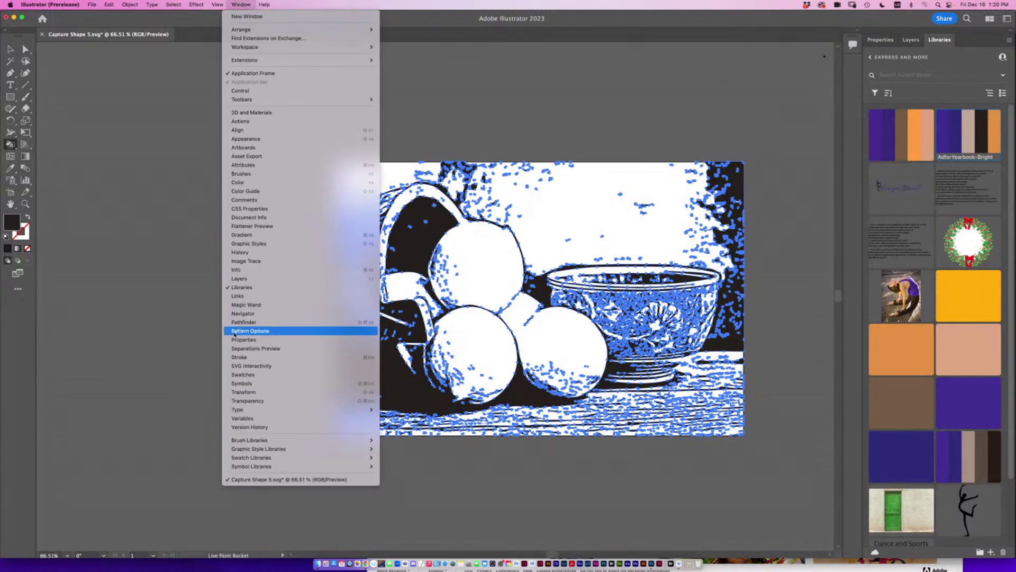
pyautogui.click(242, 375)
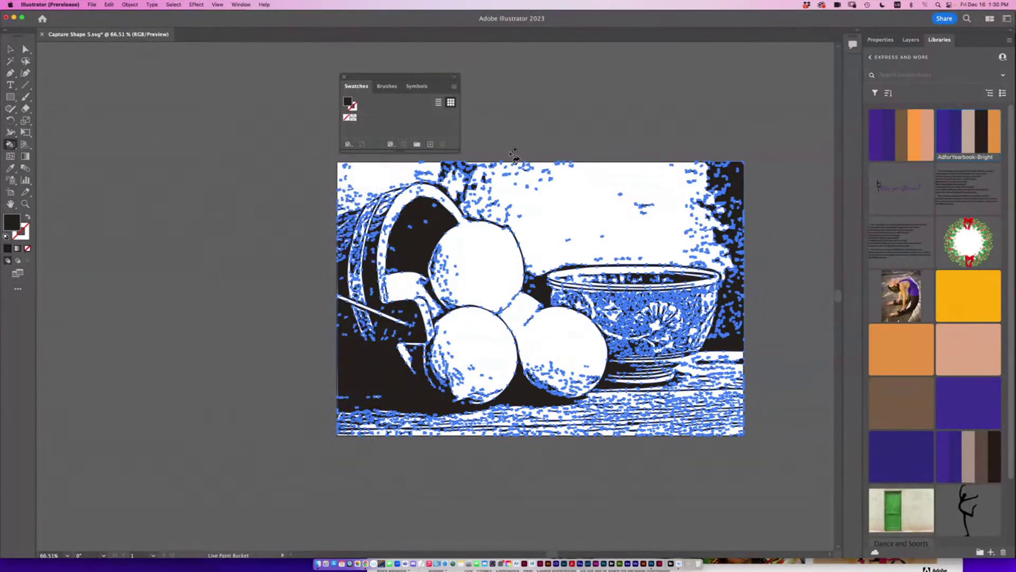
pyautogui.click(349, 141)
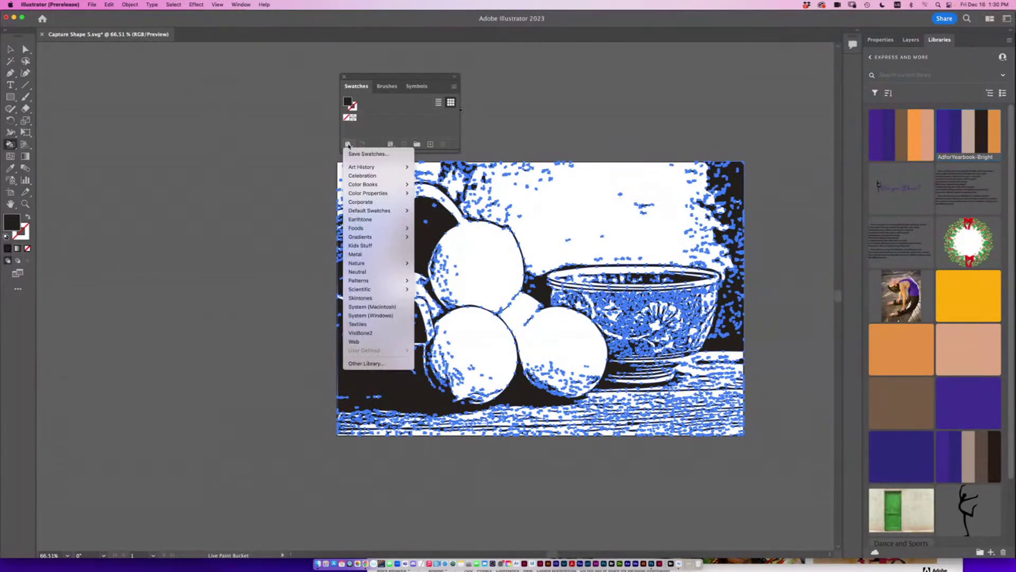
pyautogui.click(367, 168)
pyautogui.click(349, 143)
pyautogui.moveTo(364, 168)
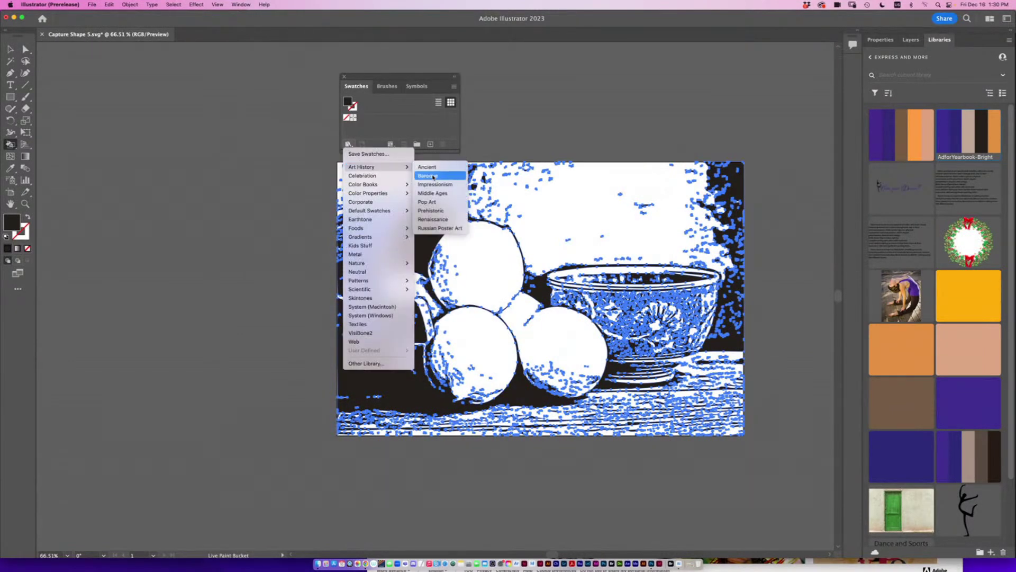
pyautogui.click(438, 175)
# Add the first three Baroque colour groups to the document swatches.
pyautogui.click(467, 304)
pyautogui.click(467, 311)
pyautogui.click(467, 318)
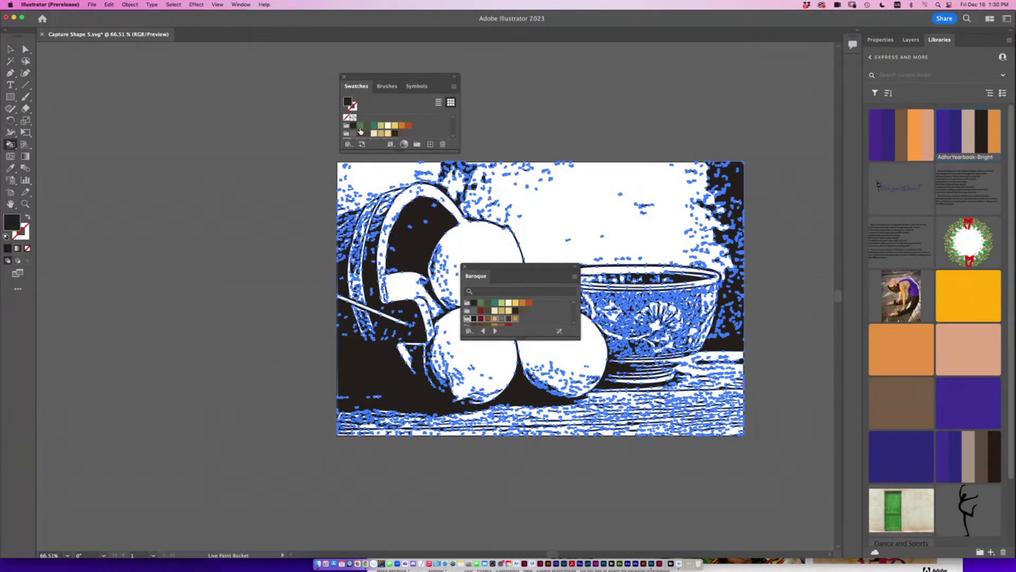
# Pick the green Baroque swatch, move the floating palettes off the artwork and Live Paint the lemons and bucket rim green.
pyautogui.click(360, 126)
pyautogui.moveTo(373, 77); pyautogui.dragTo(204, 50)
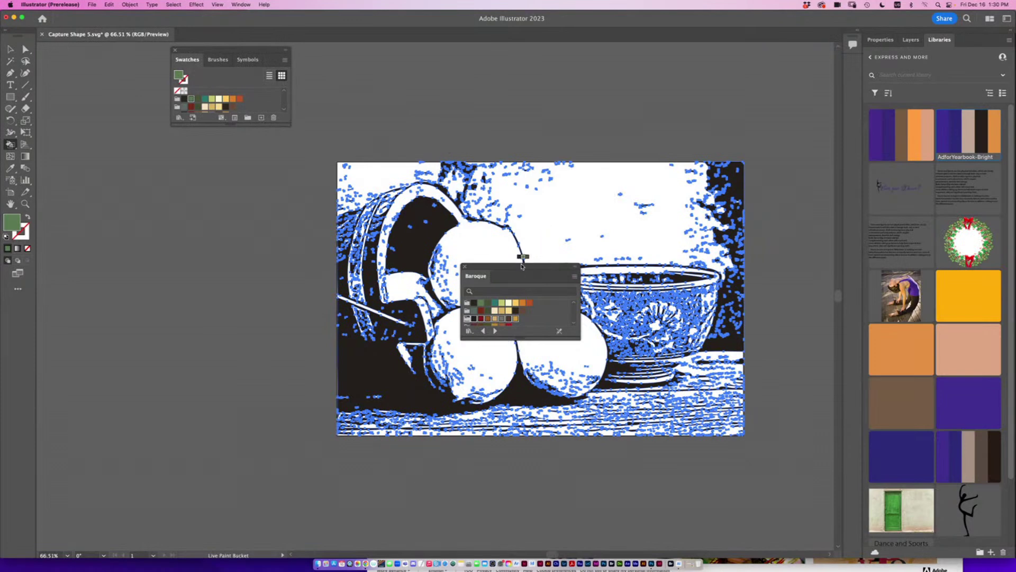
pyautogui.moveTo(523, 267); pyautogui.dragTo(796, 375)
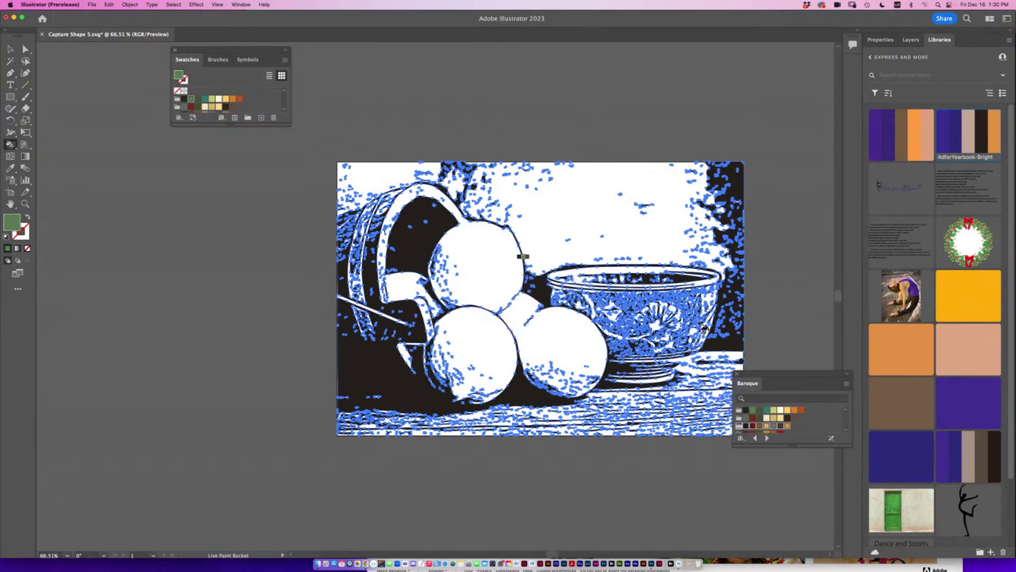
pyautogui.click(487, 253)
# Live Paint the front lemon, a bucket band, the triangular gap beside the bucket and the bowl's flower with the light yellow-green swatch.
pyautogui.press('Right')
pyautogui.press('Right')
pyautogui.press('Right')
pyautogui.click(483, 371)
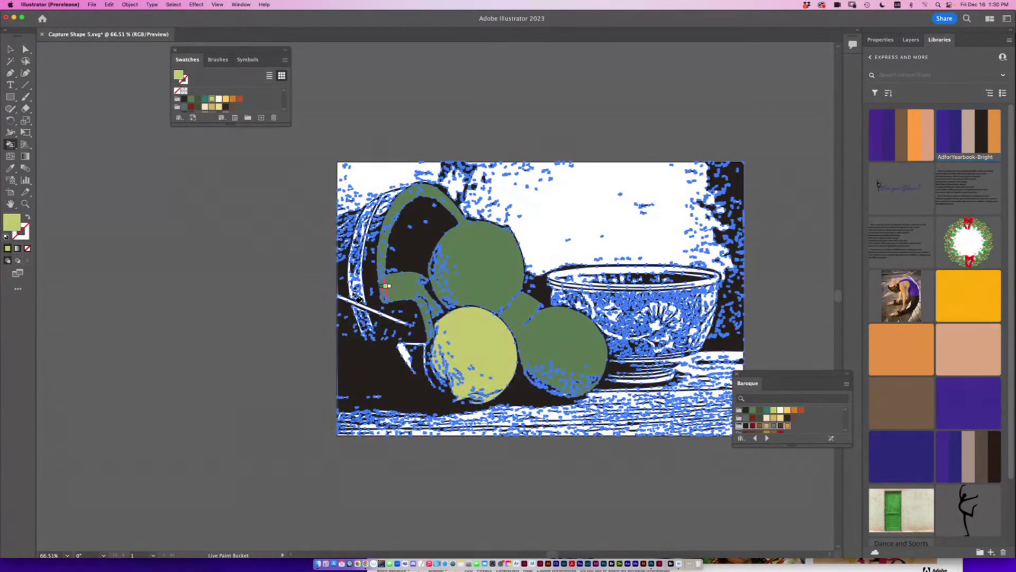
pyautogui.click(356, 290)
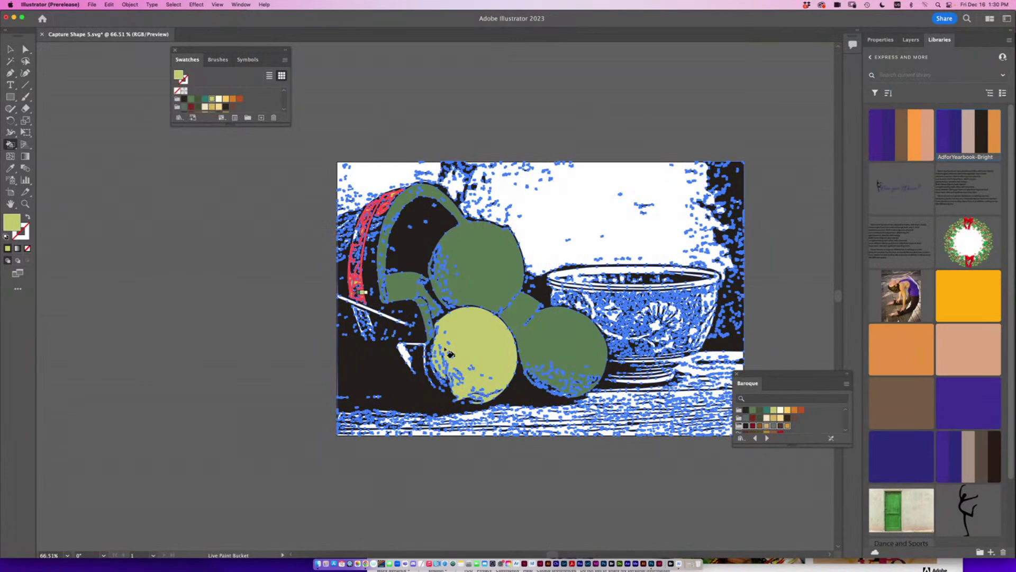
pyautogui.click(406, 354)
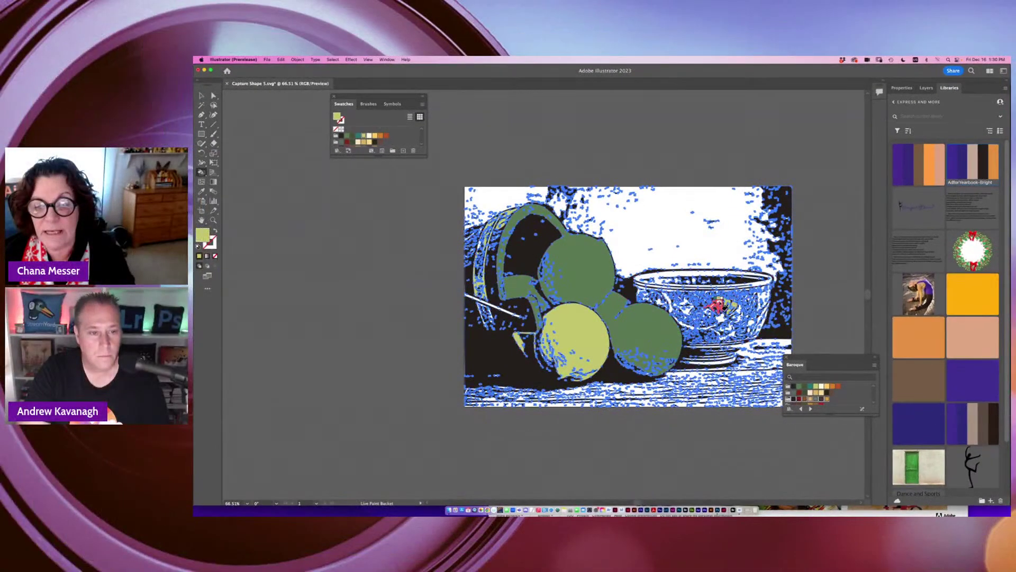
pyautogui.click(718, 305)
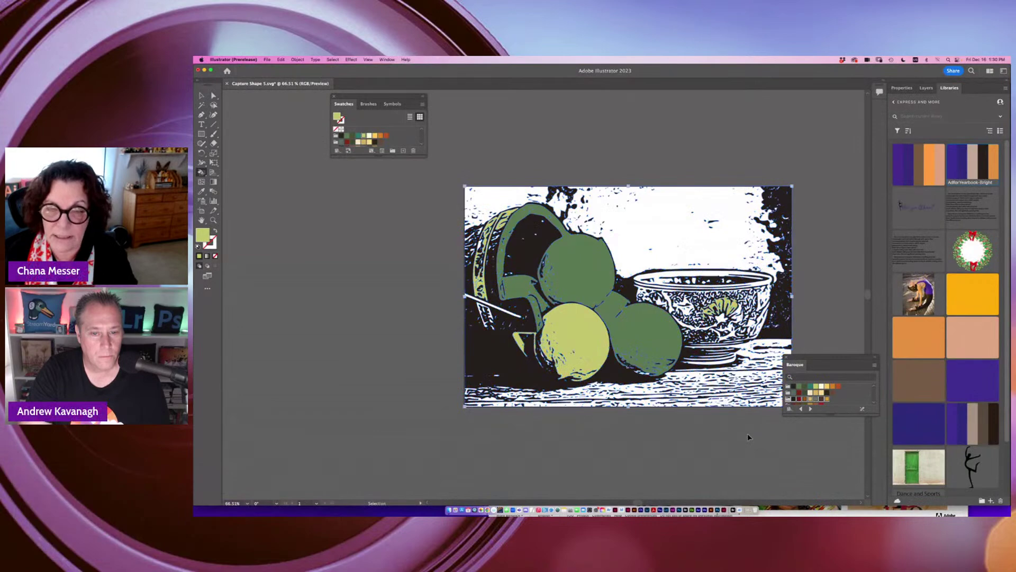
# Save Capture Shape 5.svg over the externally modified file and switch to Photoshop.
pyautogui.press('super+s')
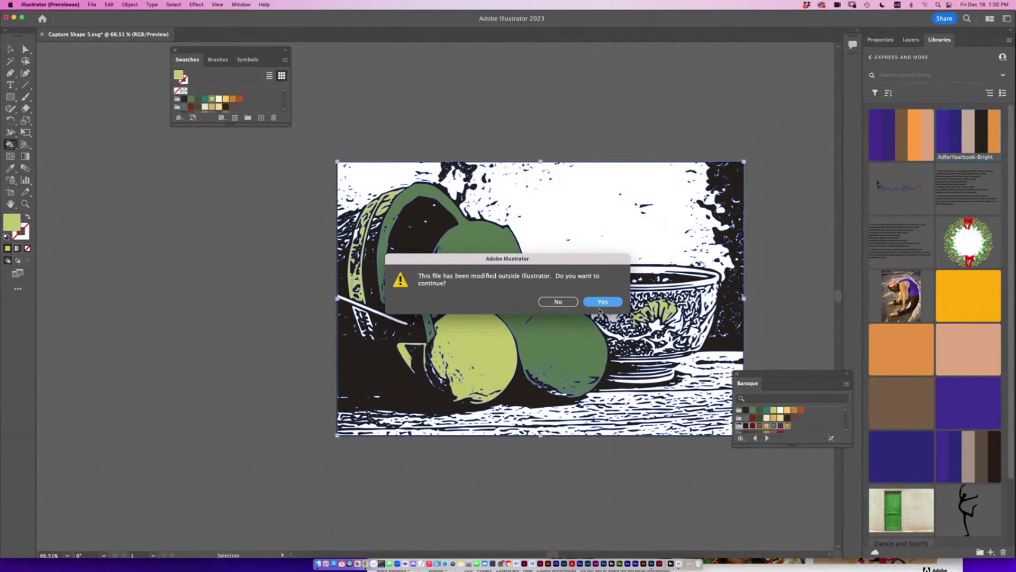
pyautogui.click(678, 298)
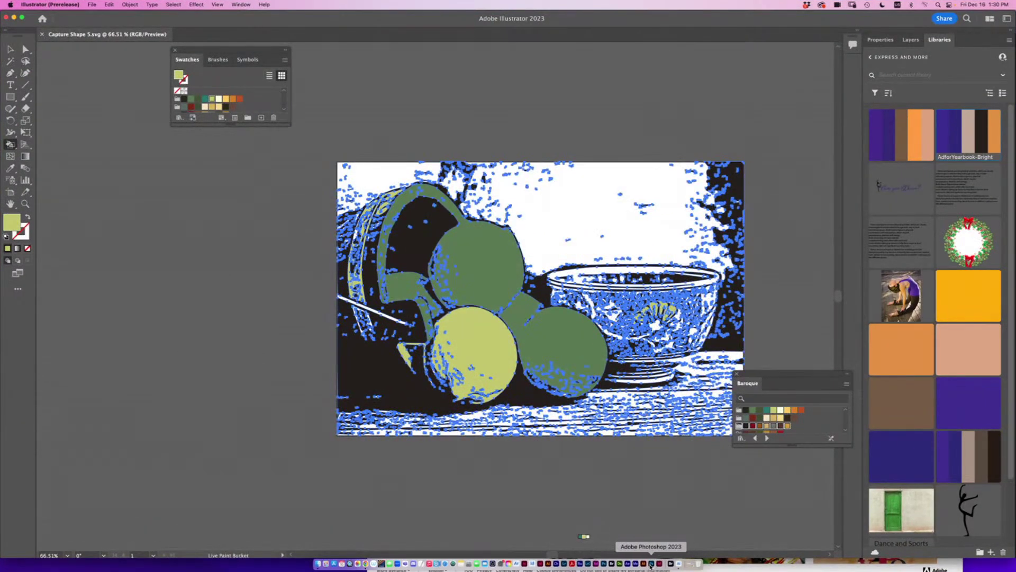
pyautogui.click(651, 550)
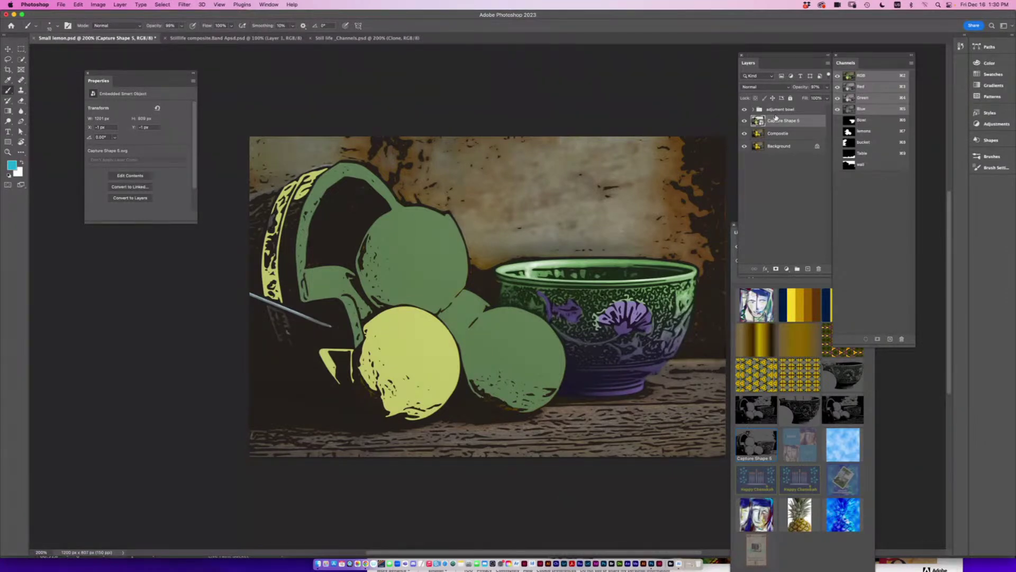
# Set the Capture Shape 5 layer's blend mode to Hard Mix and hide the layer.
pyautogui.click(755, 88)
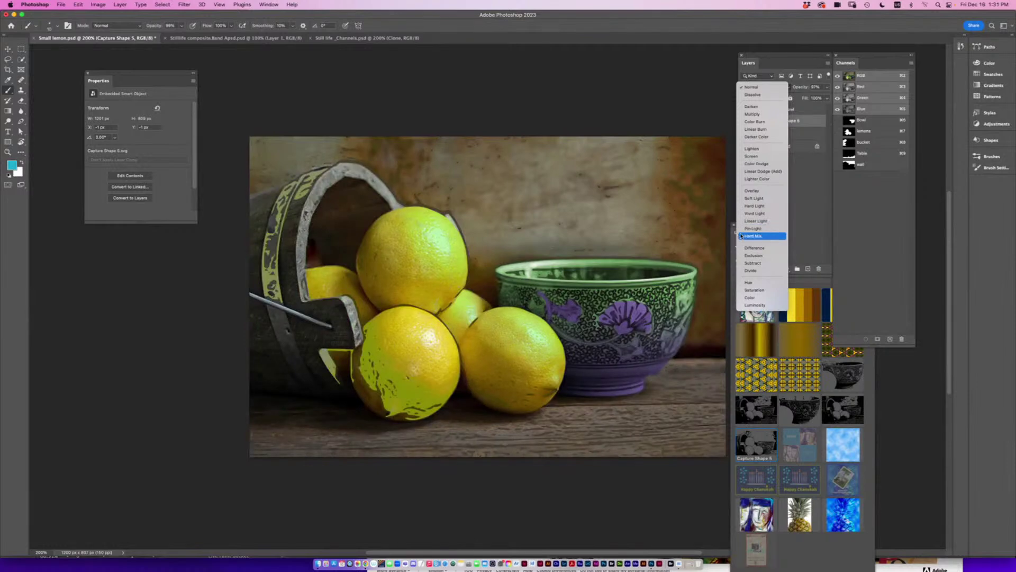
pyautogui.click(741, 236)
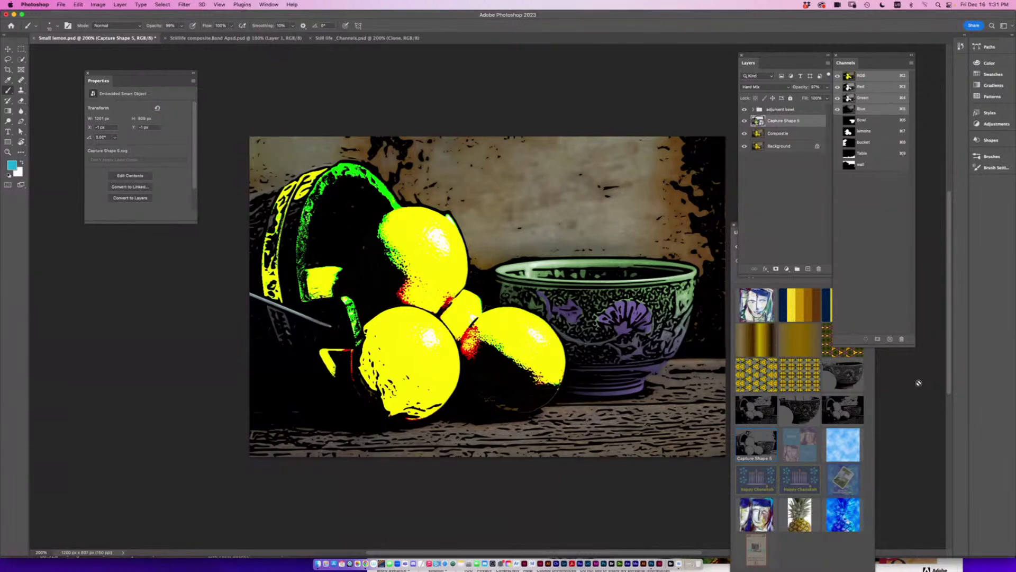
pyautogui.click(745, 122)
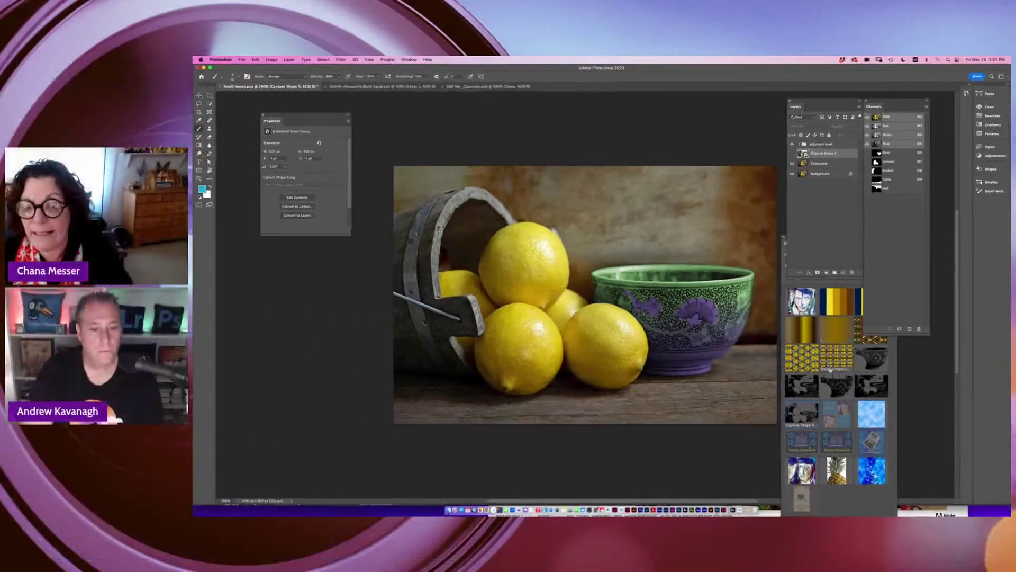
# Place Capture Shape 1 from the library, scale it over the bowl, commit it and activate the Move tool.
pyautogui.moveTo(867, 362); pyautogui.dragTo(495, 248)
pyautogui.moveTo(455, 215); pyautogui.dragTo(697, 320)
pyautogui.moveTo(643, 341); pyautogui.dragTo(594, 374)
pyautogui.moveTo(677, 353); pyautogui.dragTo(676, 347)
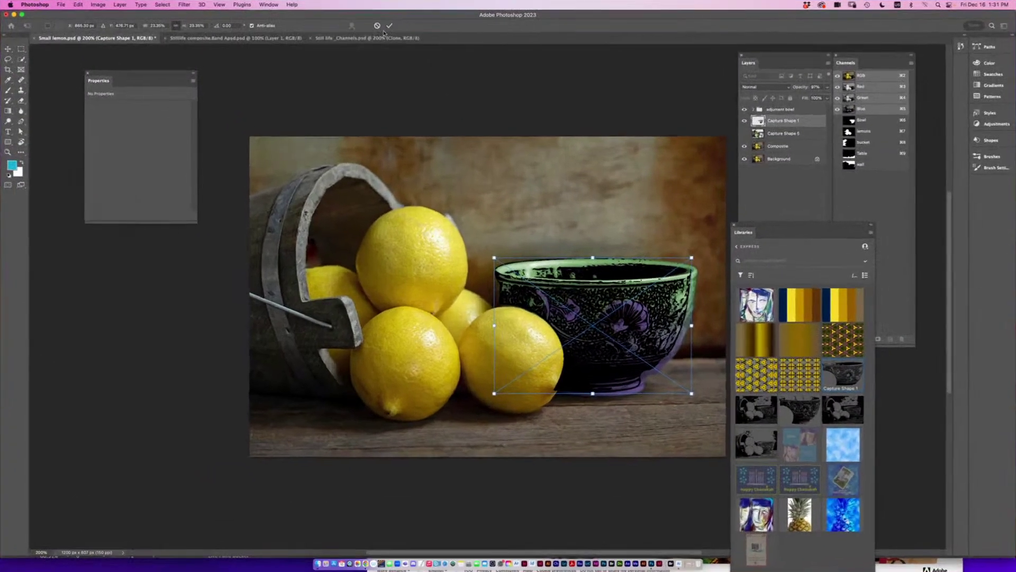
pyautogui.click(507, 76)
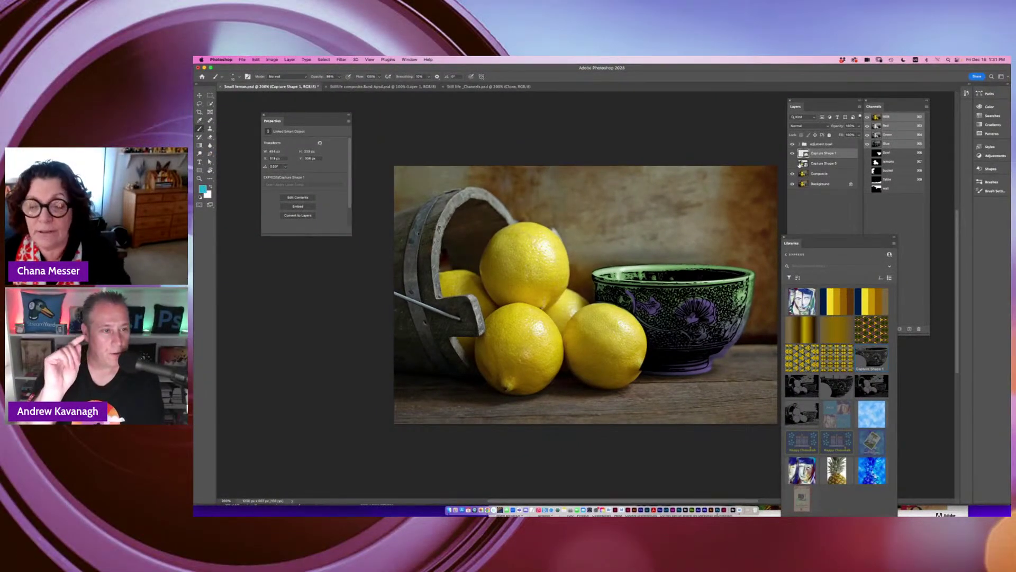
pyautogui.click(199, 96)
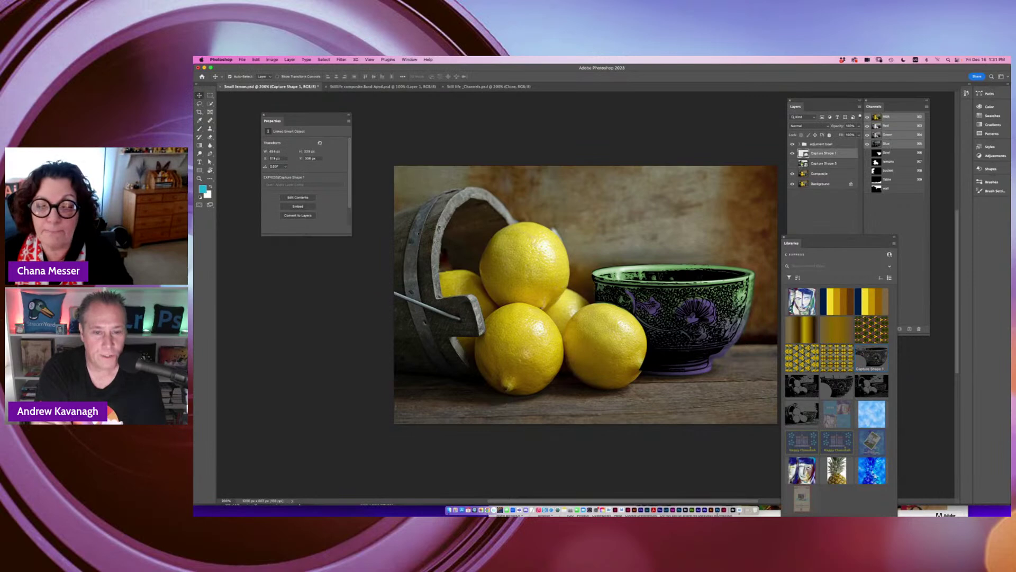
pyautogui.click(702, 321)
pyautogui.moveTo(701, 320); pyautogui.dragTo(700, 320)
pyautogui.press('super+z')
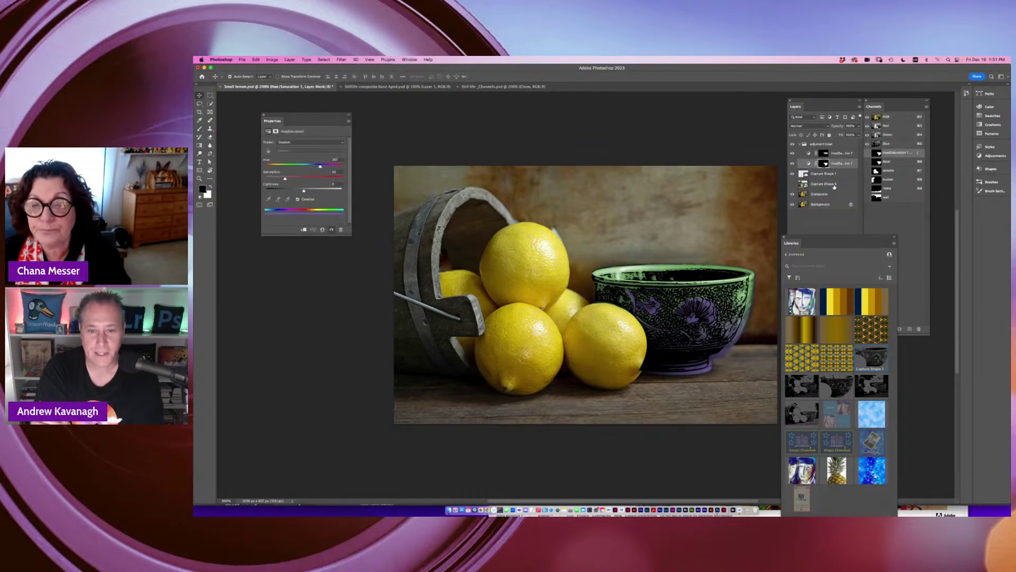
pyautogui.click(800, 144)
pyautogui.click(805, 154)
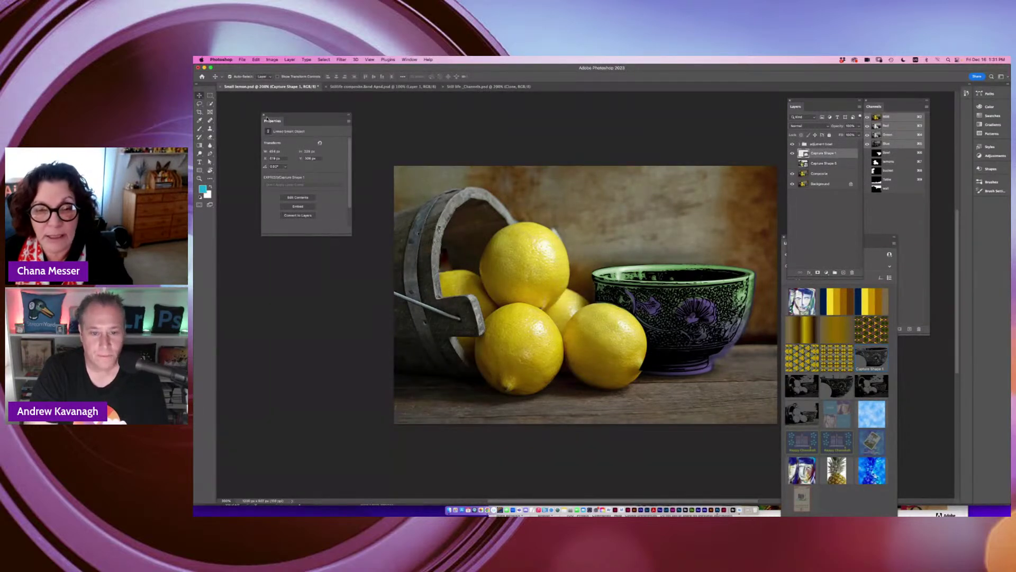
# Nudge the Capture Shape 1 layer to the right to line it up with the bowl.
pyautogui.press('Right')
pyautogui.press('Right')
pyautogui.press('Right')
pyautogui.press('Right')
pyautogui.press('Right')
pyautogui.press('Right')
pyautogui.press('Right')
pyautogui.press('Right')
pyautogui.press('Right')
pyautogui.press('Right')
pyautogui.press('Right')
pyautogui.press('Right')
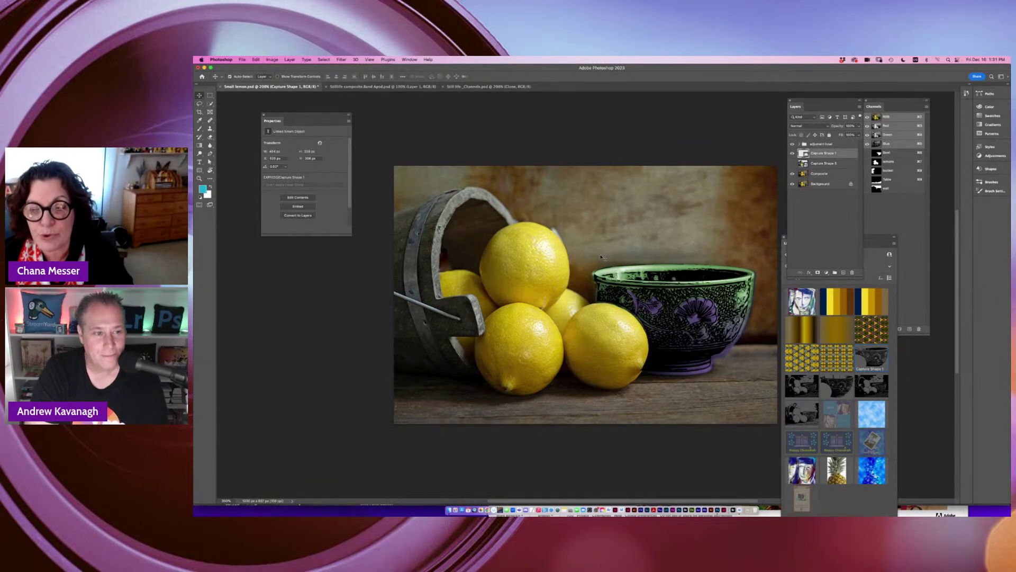
pyautogui.press('Right')
pyautogui.press('Right')
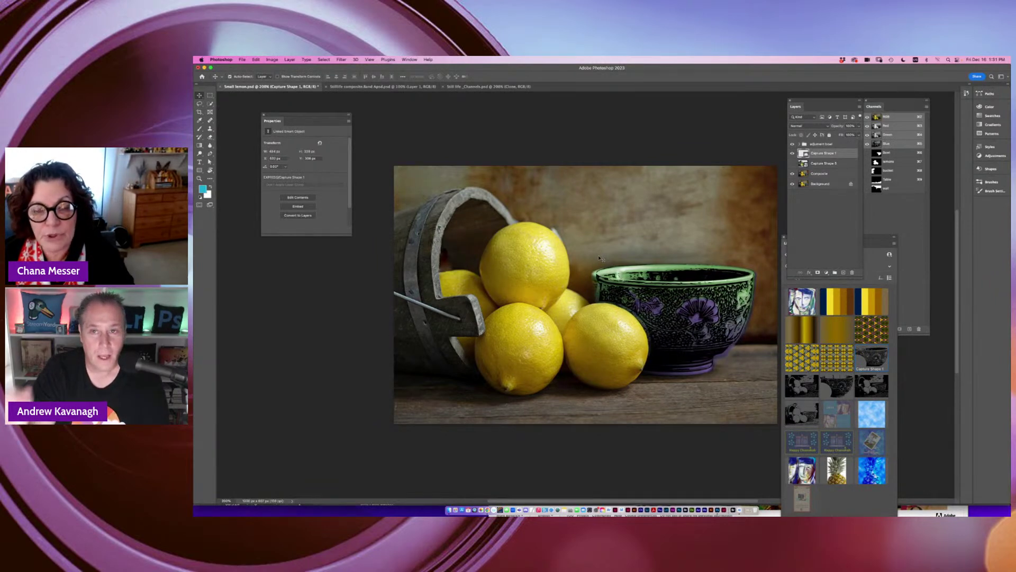
# Enlarge Capture Shape 1 slightly from its lower-left corner to fit the bowl, and embed the linked smart object.
pyautogui.press('super+t')
pyautogui.moveTo(595, 380); pyautogui.dragTo(591, 385)
pyautogui.press('Return')
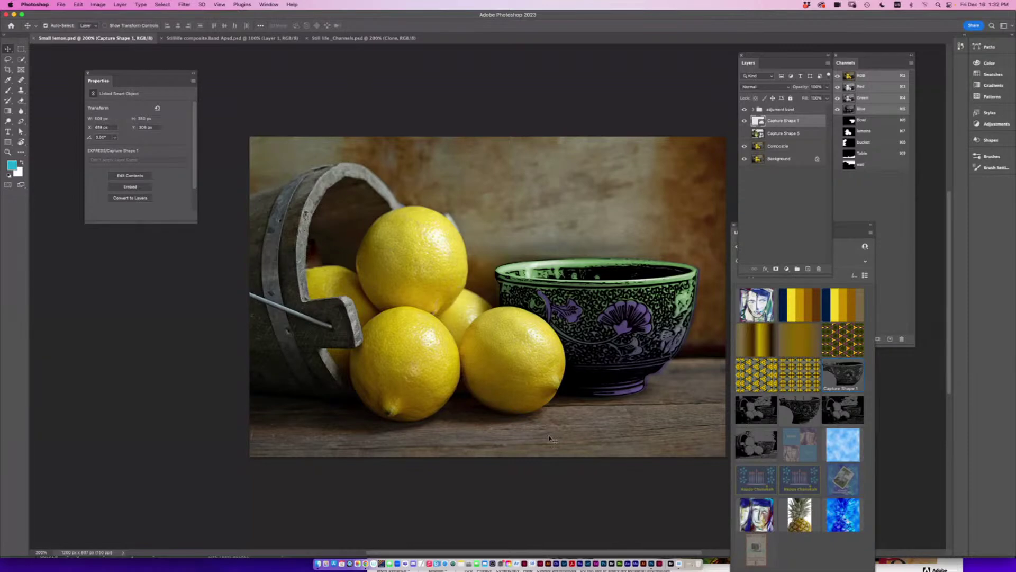
pyautogui.click(128, 187)
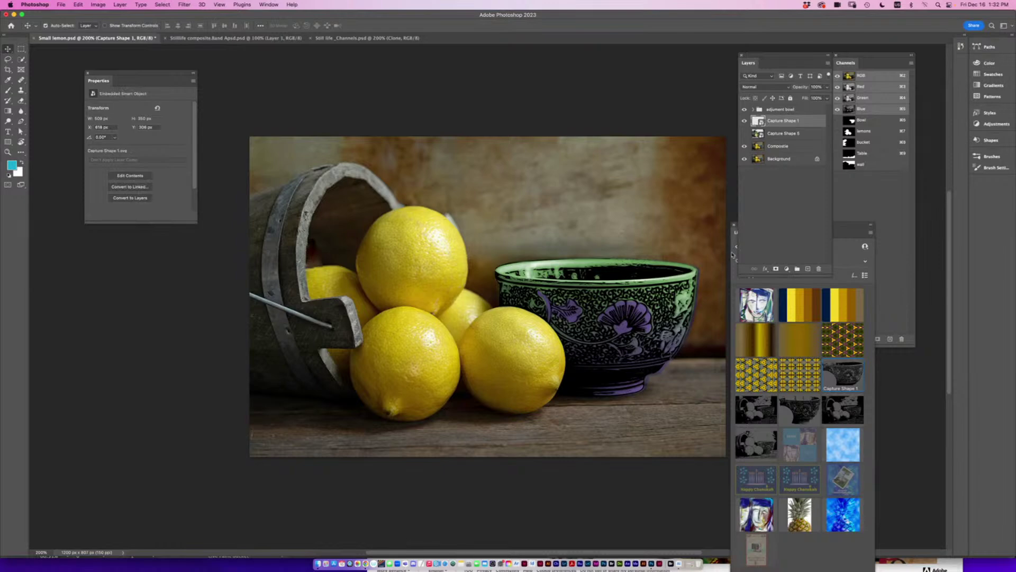
# Select the Composite layer and load the saved lemons channel as a selection.
pyautogui.click(886, 208)
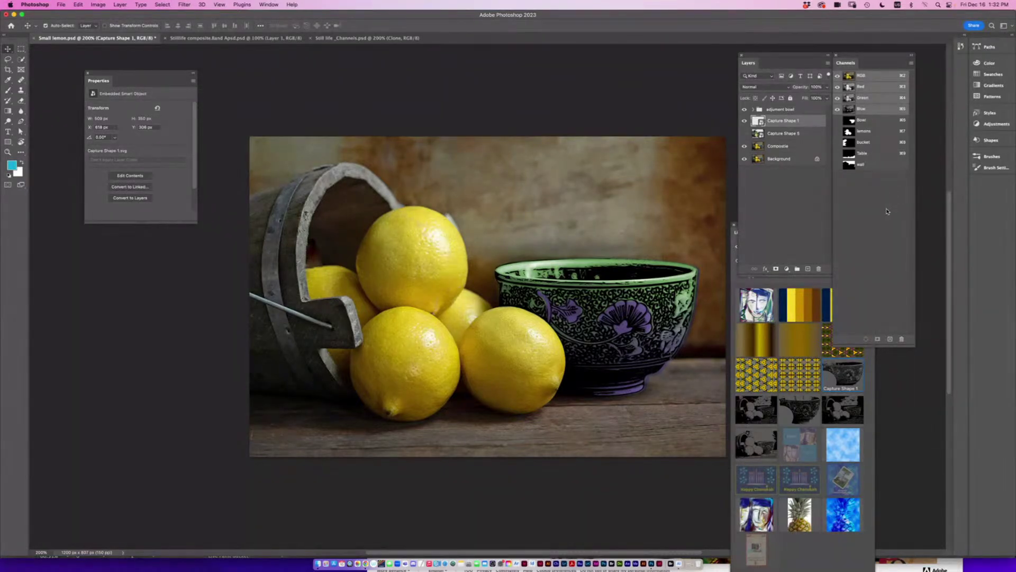
pyautogui.click(779, 150)
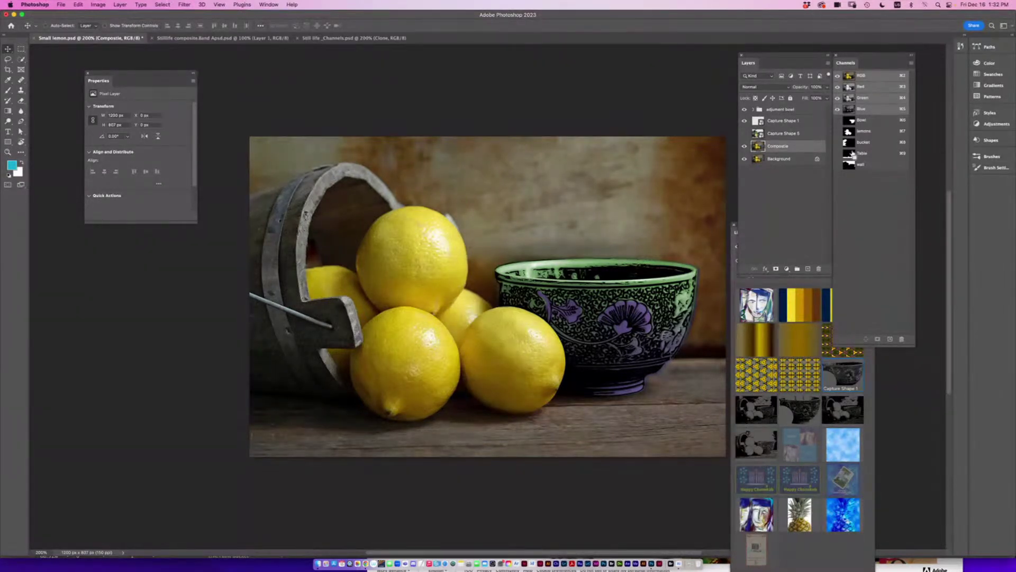
pyautogui.keyDown('super'); pyautogui.click(848, 133); pyautogui.keyUp('super')
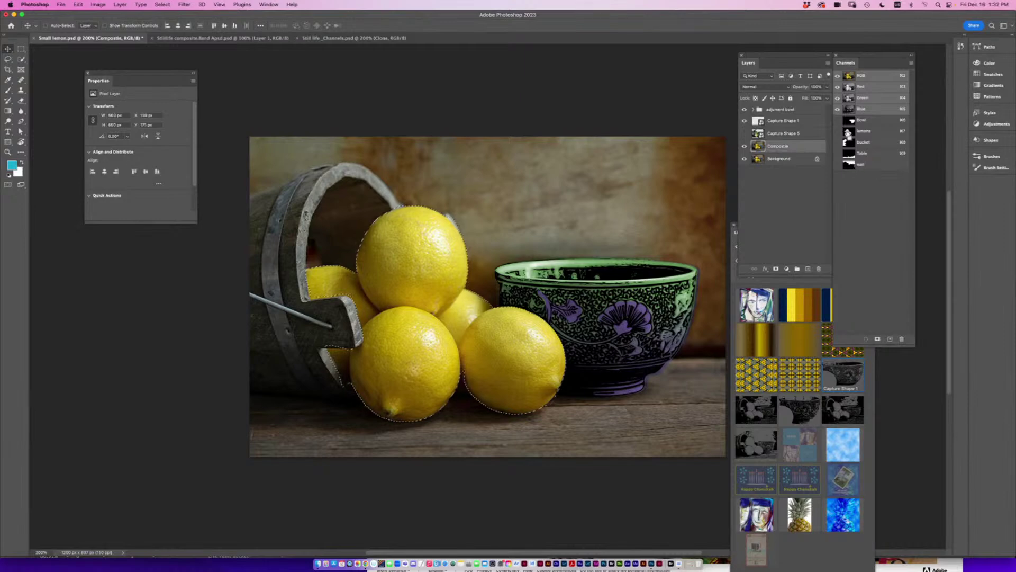
# Add a Gradient fill layer over the selected lemons using the Orange_05 preset from the Oranges group.
pyautogui.click(787, 269)
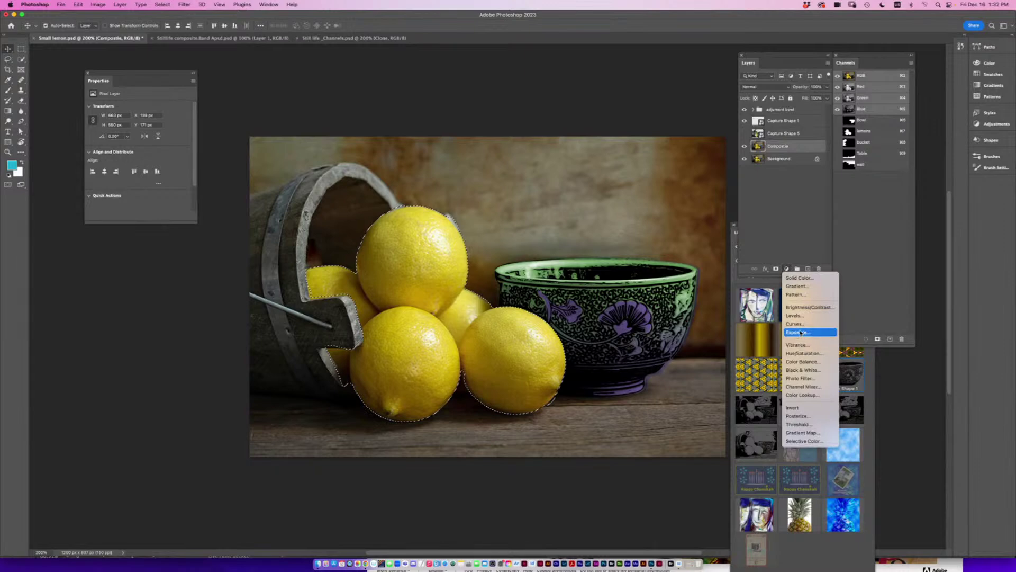
pyautogui.click(797, 287)
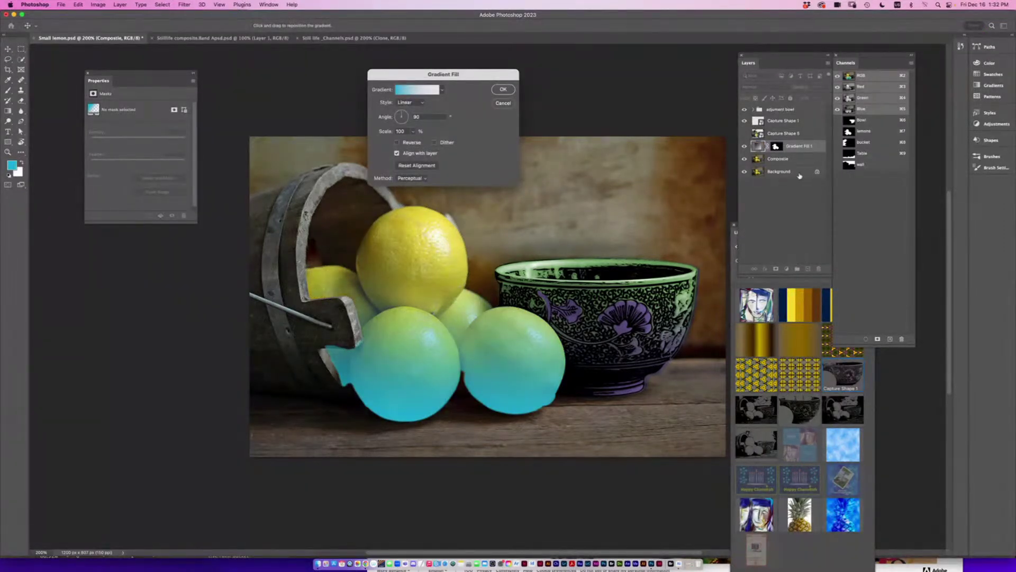
pyautogui.click(423, 90)
pyautogui.moveTo(691, 177); pyautogui.dragTo(690, 188)
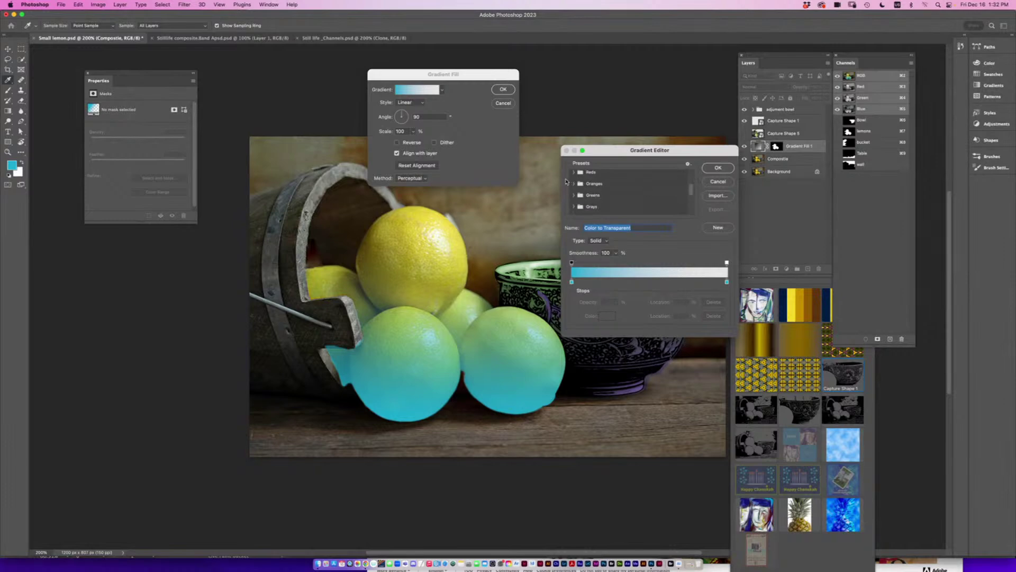
pyautogui.click(574, 184)
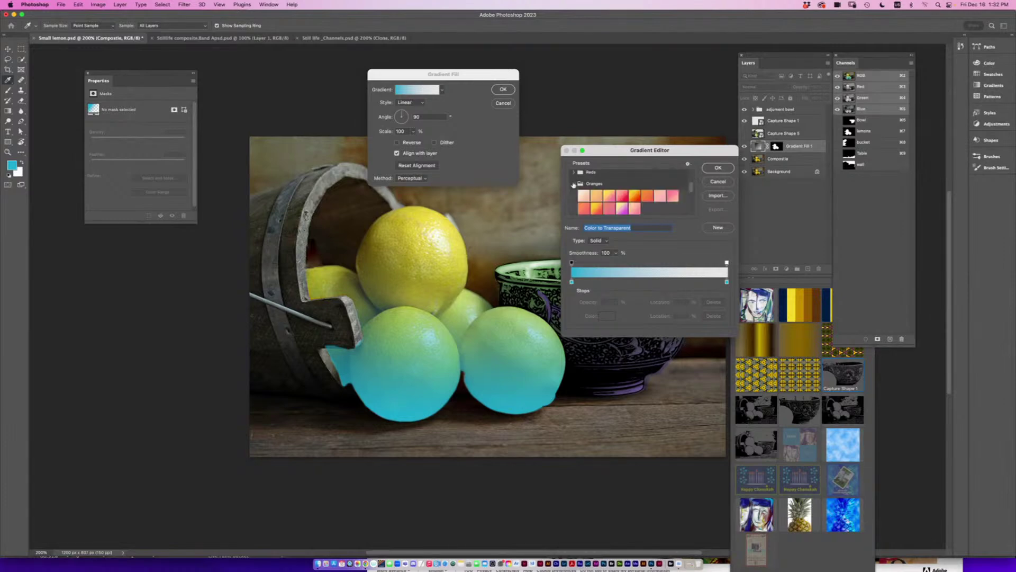
pyautogui.click(635, 196)
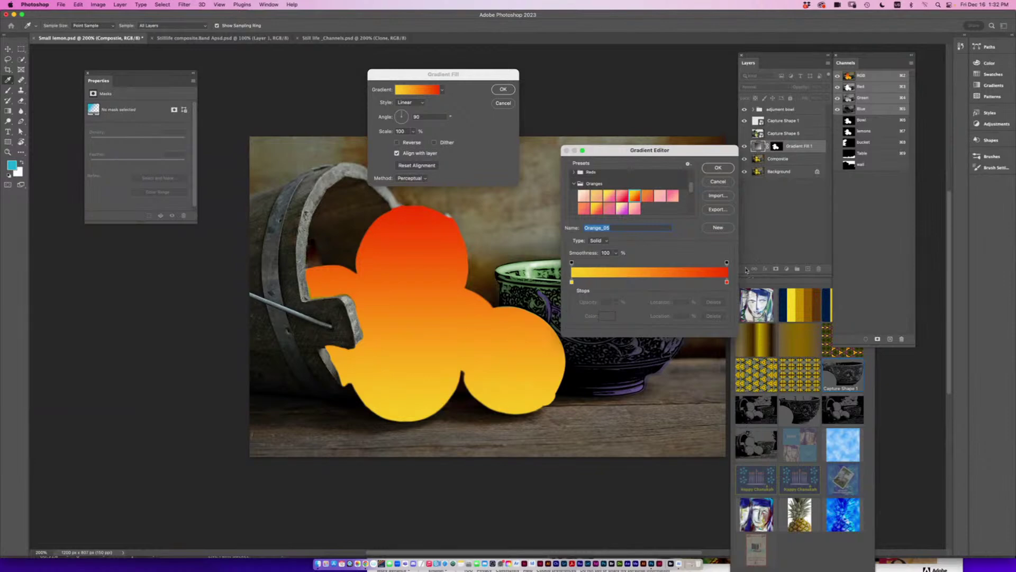
pyautogui.click(718, 169)
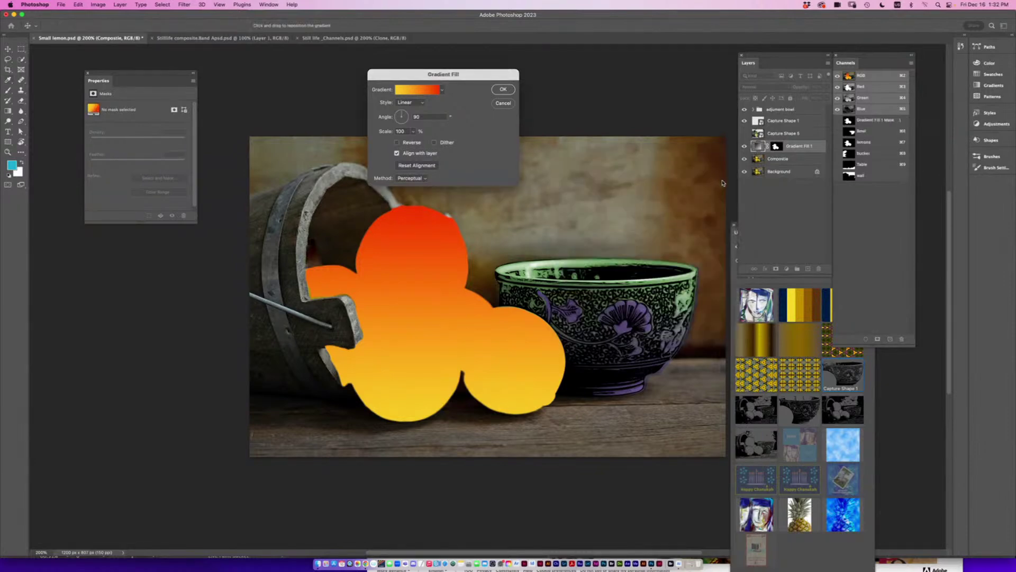
# Try the Radial style for the lemons' gradient, settle on Reflected and apply the fill.
pyautogui.click(417, 91)
pyautogui.click(718, 168)
pyautogui.click(410, 102)
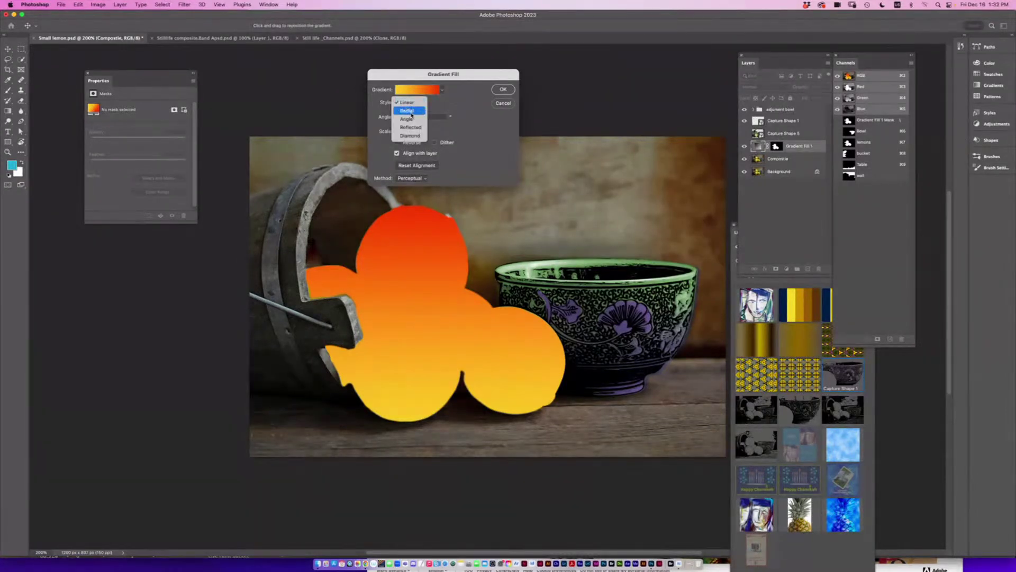
pyautogui.click(409, 110)
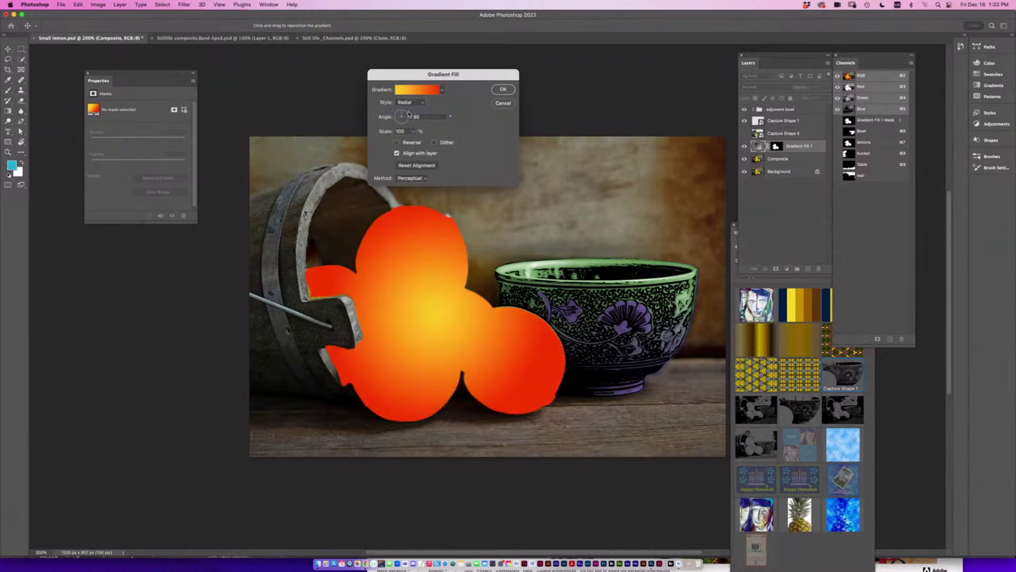
pyautogui.click(412, 103)
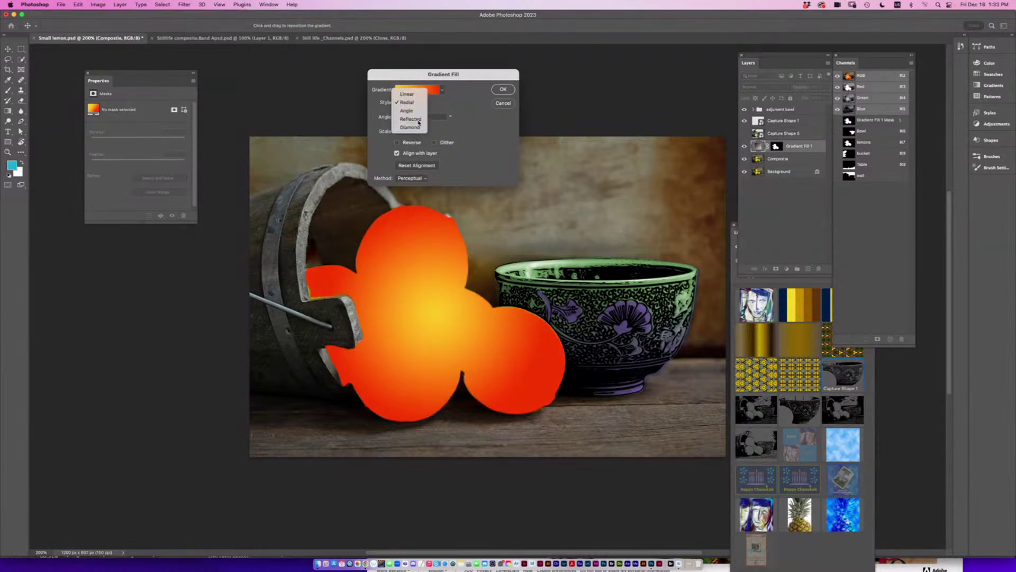
pyautogui.click(415, 120)
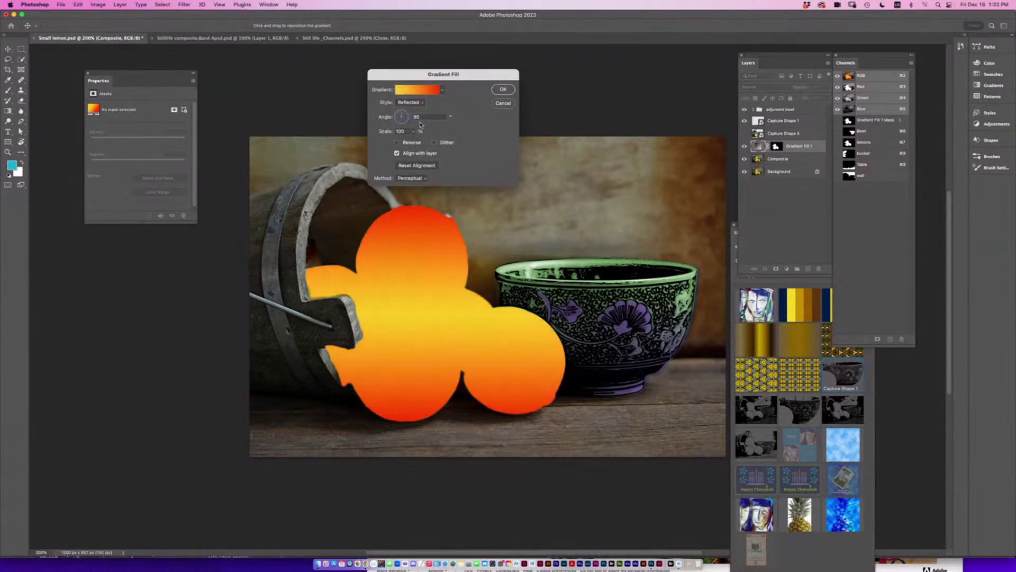
pyautogui.click(502, 89)
# Cycle through the blend modes for the Gradient Fill 1 layer and set it to Overlay.
pyautogui.click(755, 88)
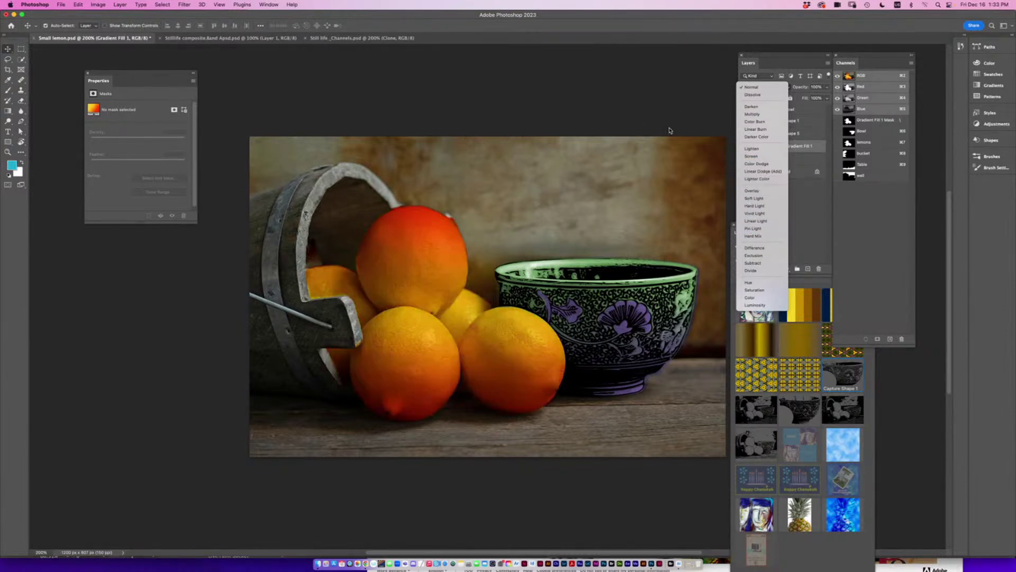
pyautogui.click(819, 107)
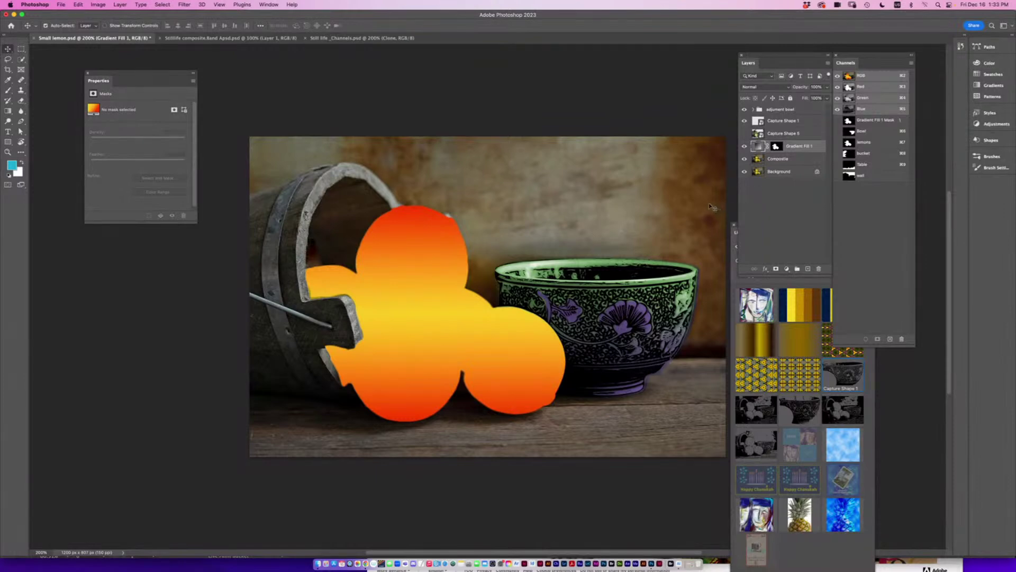
pyautogui.hotkey('shift', '+')
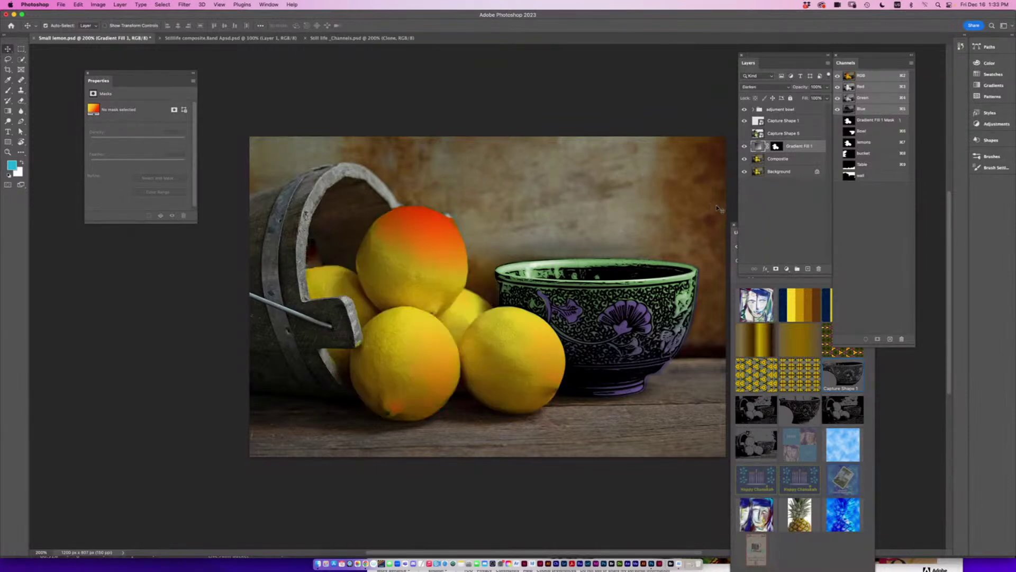
pyautogui.hotkey('shift', '+')
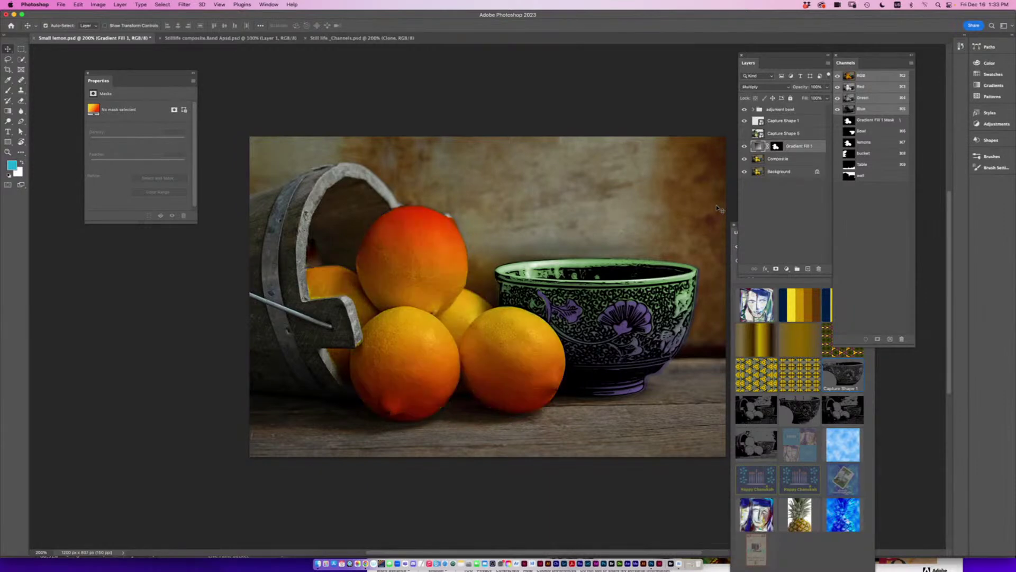
pyautogui.hotkey('shift', '+')
pyautogui.hotkey('shift', '+')
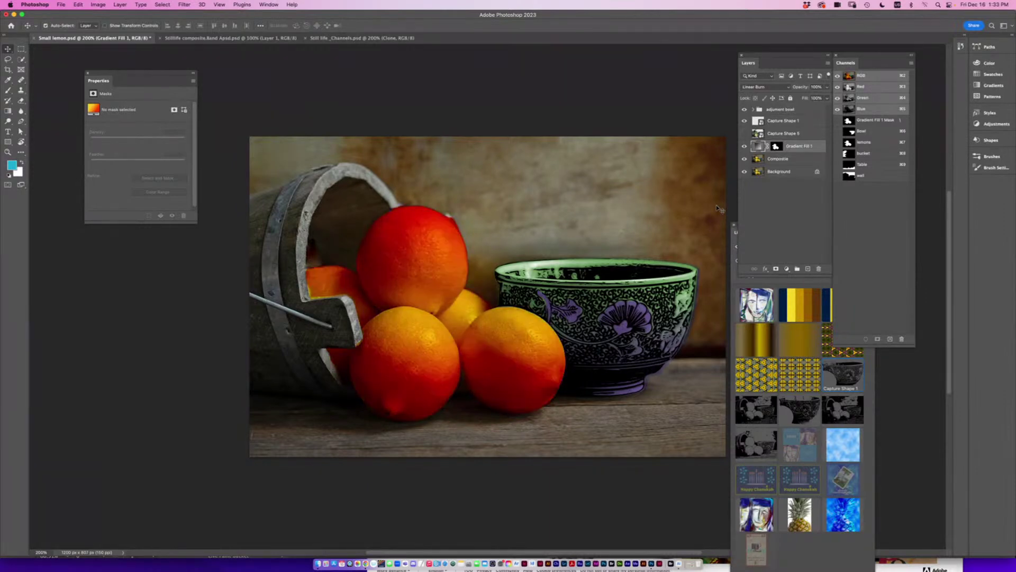
pyautogui.hotkey('shift', '+')
pyautogui.hotkey('shift', '+')
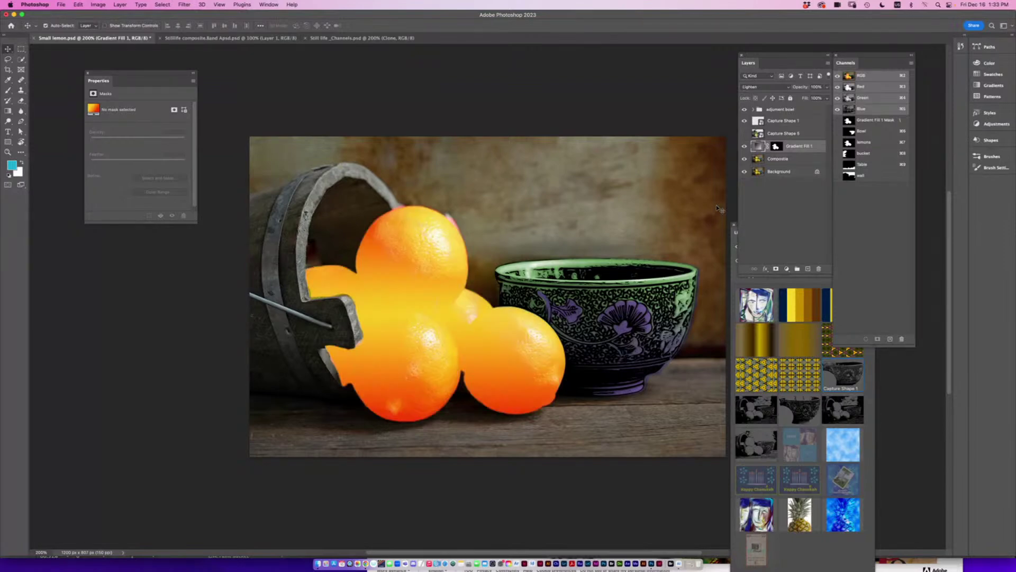
pyautogui.hotkey('shift', '+')
pyautogui.hotkey('shift', '+')
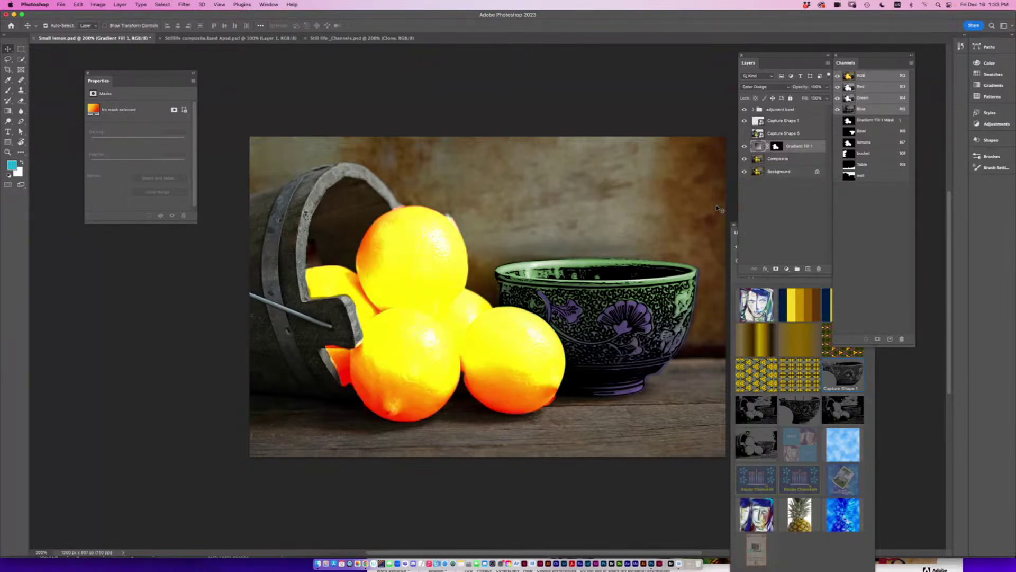
pyautogui.hotkey('shift', '+')
pyautogui.hotkey('shift', '+')
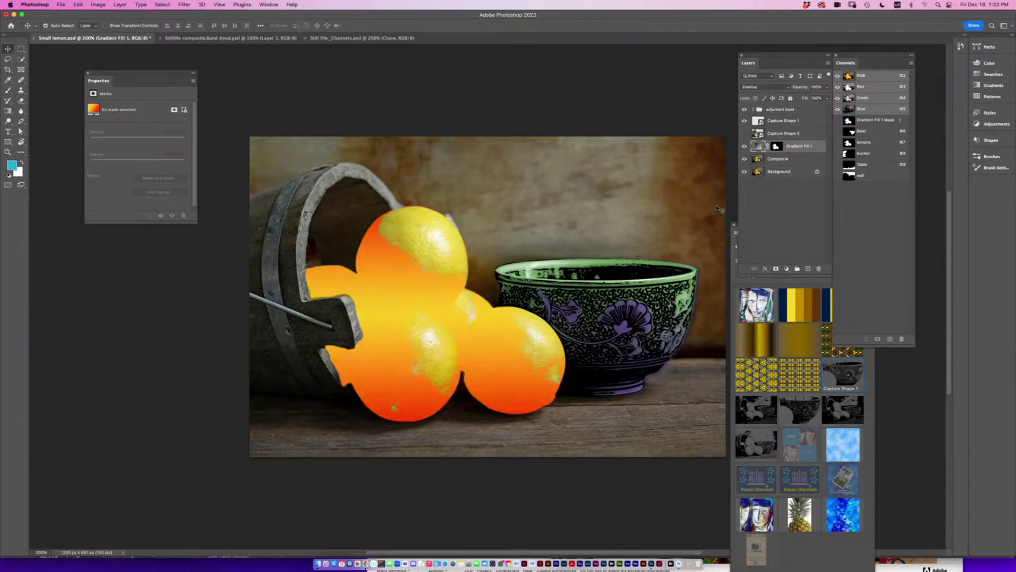
pyautogui.hotkey('shift', '+')
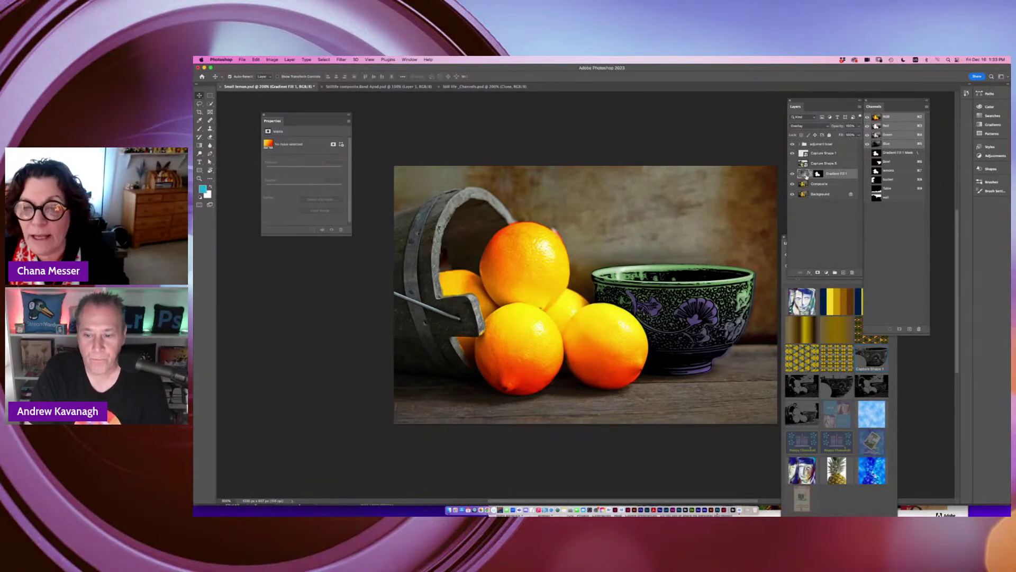
# Add a dark green colour stop at 49% to the lemons' gradient, between the yellow and red stops.
pyautogui.doubleClick(804, 174)
pyautogui.click(528, 128)
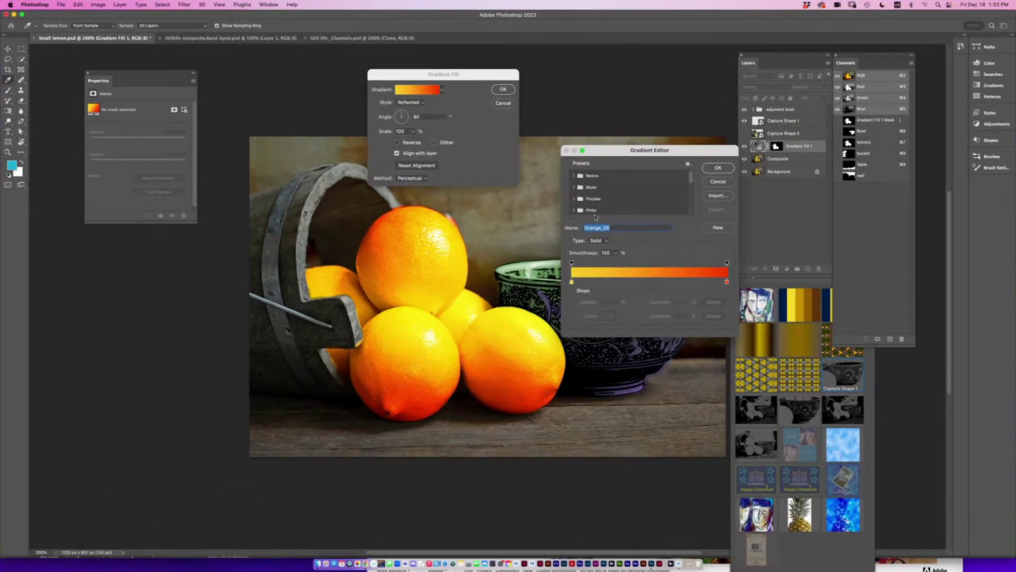
pyautogui.click(649, 285)
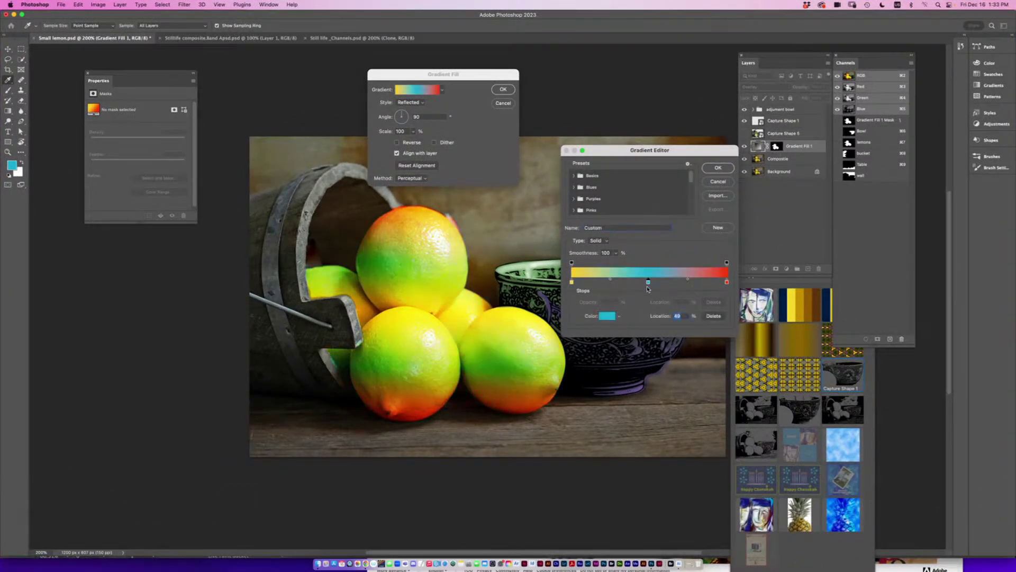
pyautogui.doubleClick(648, 282)
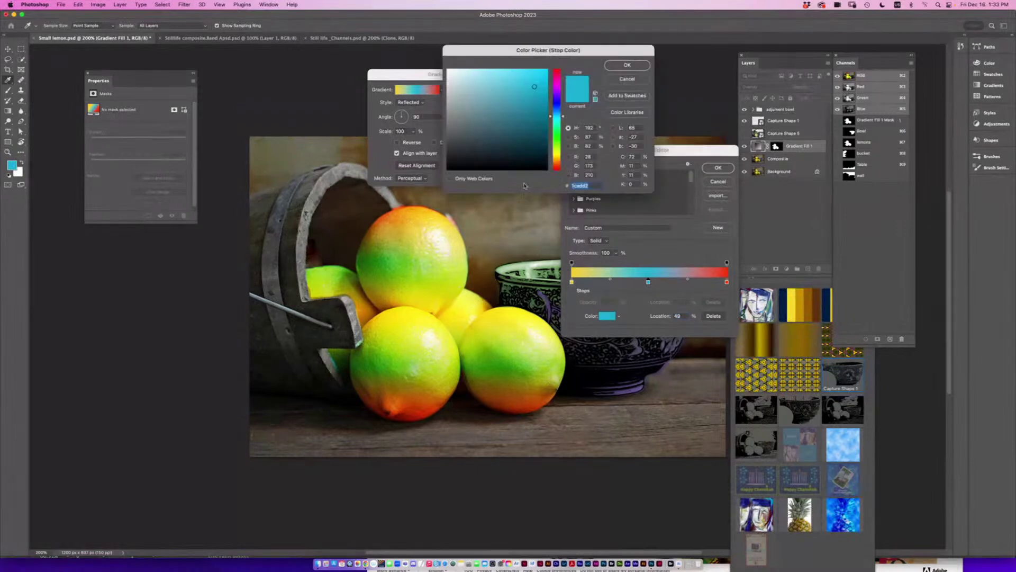
pyautogui.click(556, 143)
pyautogui.click(527, 130)
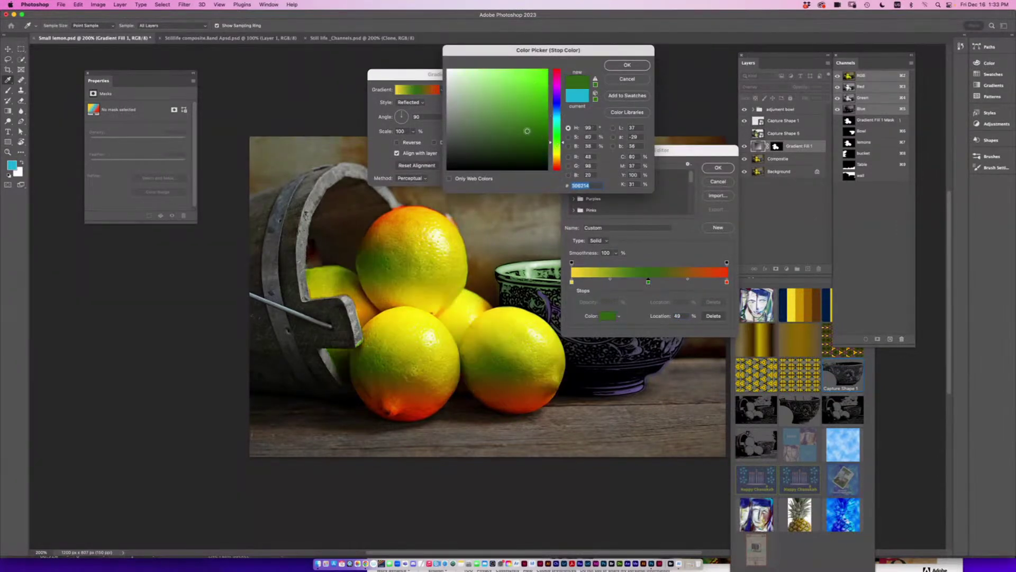
pyautogui.click(628, 65)
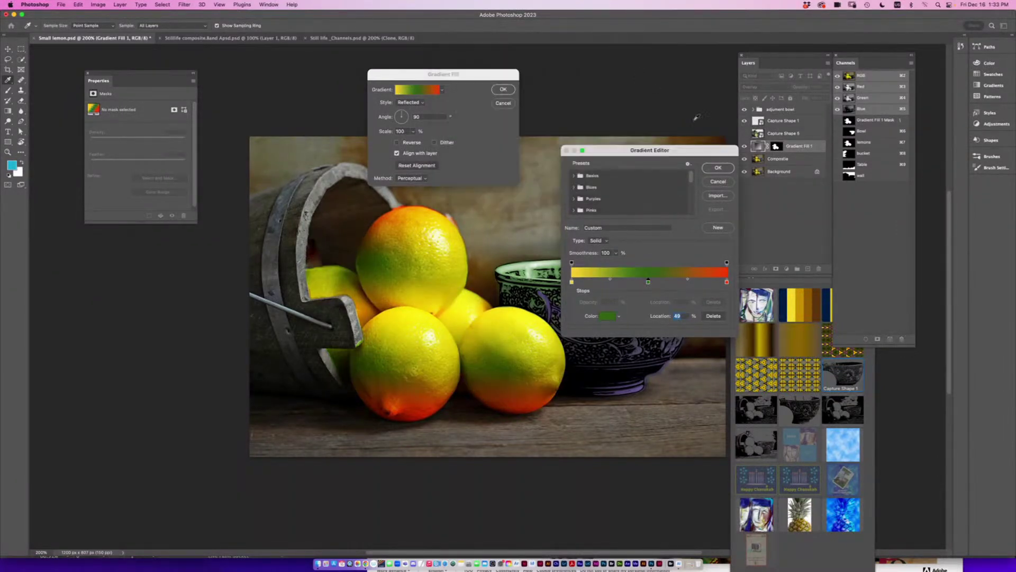
# Store the edited gradient as a new preset, and save the document with the updated lemon fill.
pyautogui.click(716, 228)
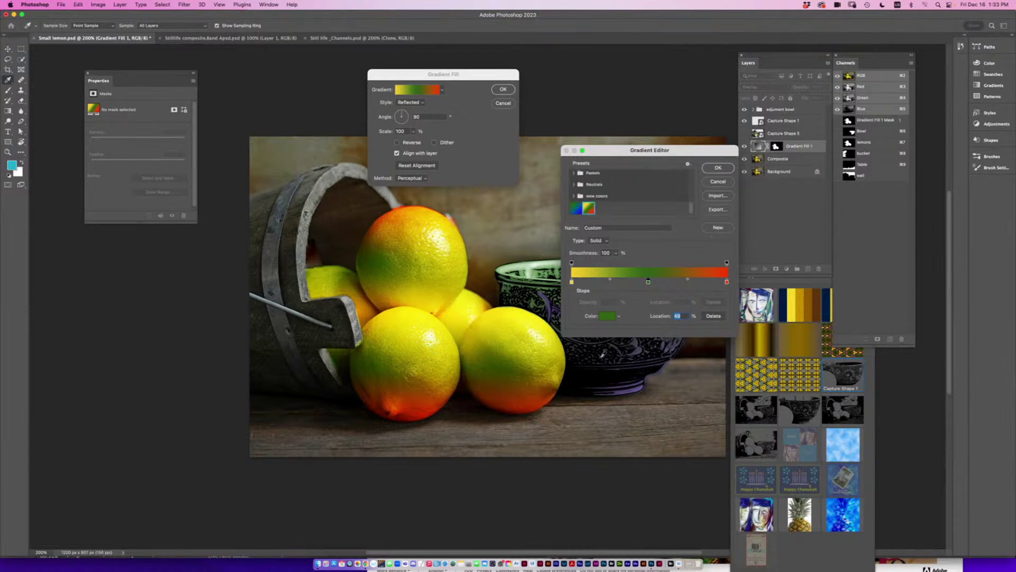
pyautogui.click(718, 167)
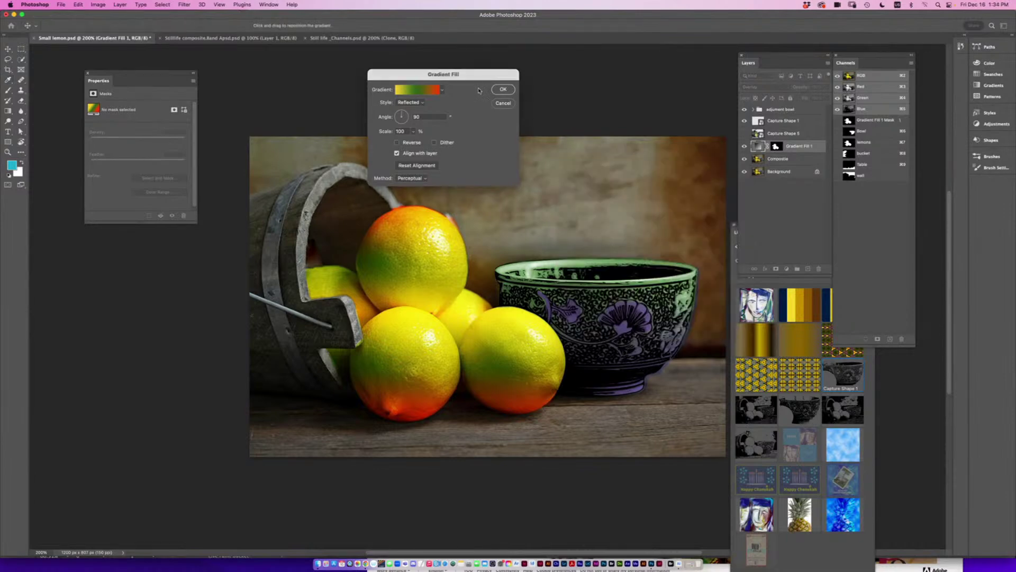
pyautogui.moveTo(468, 75); pyautogui.dragTo(635, 25)
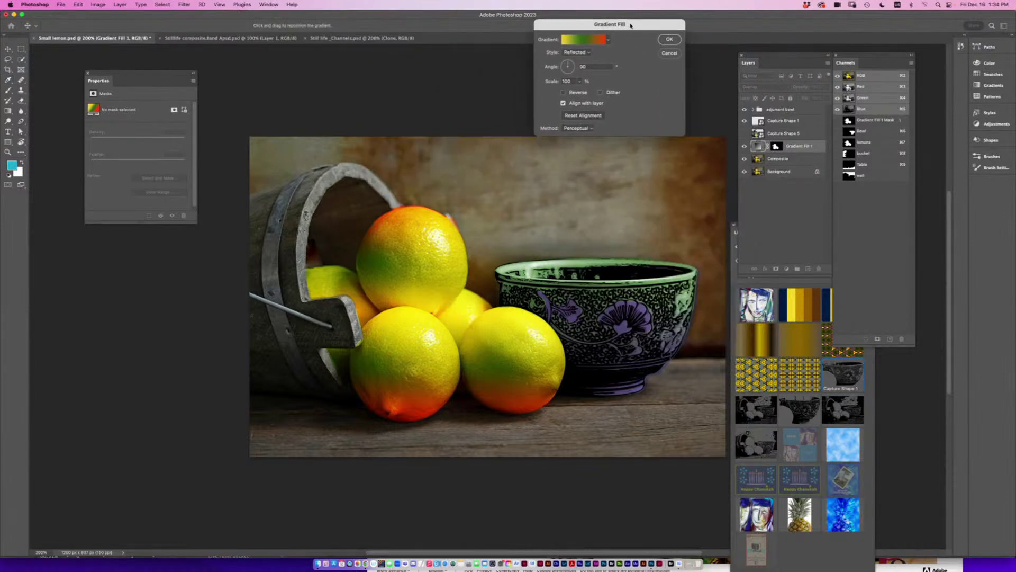
pyautogui.click(668, 40)
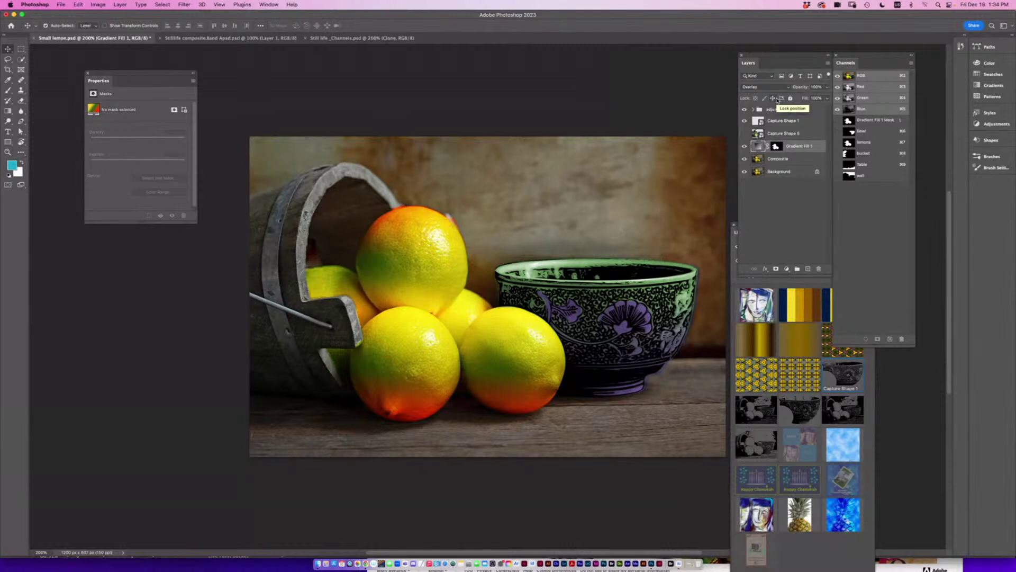
pyautogui.press('super+s')
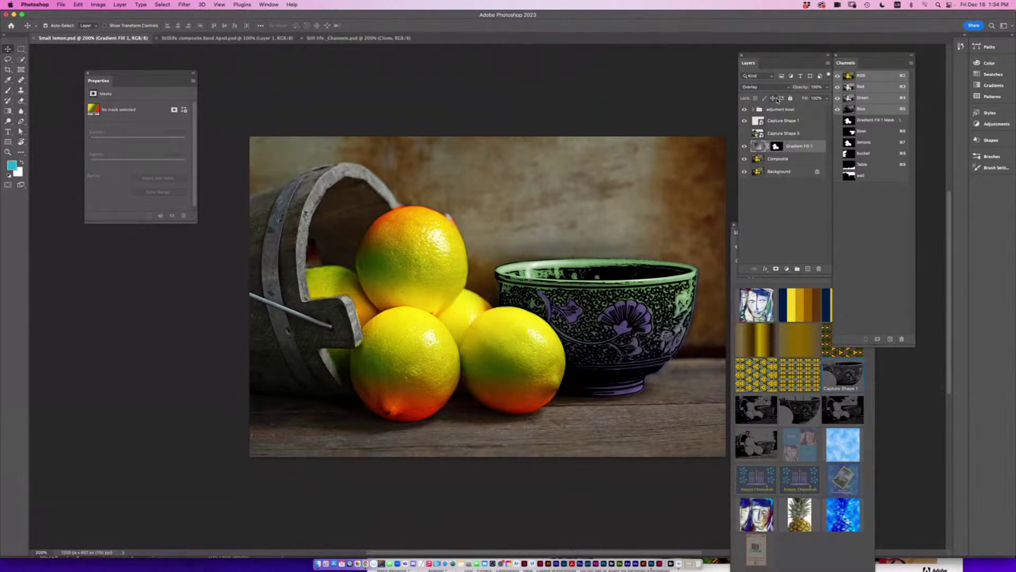
# Load the Table channel as a selection and create a Pattern fill layer from it above Gradient Fill 1.
pyautogui.moveTo(454, 392); pyautogui.dragTo(410, 358)
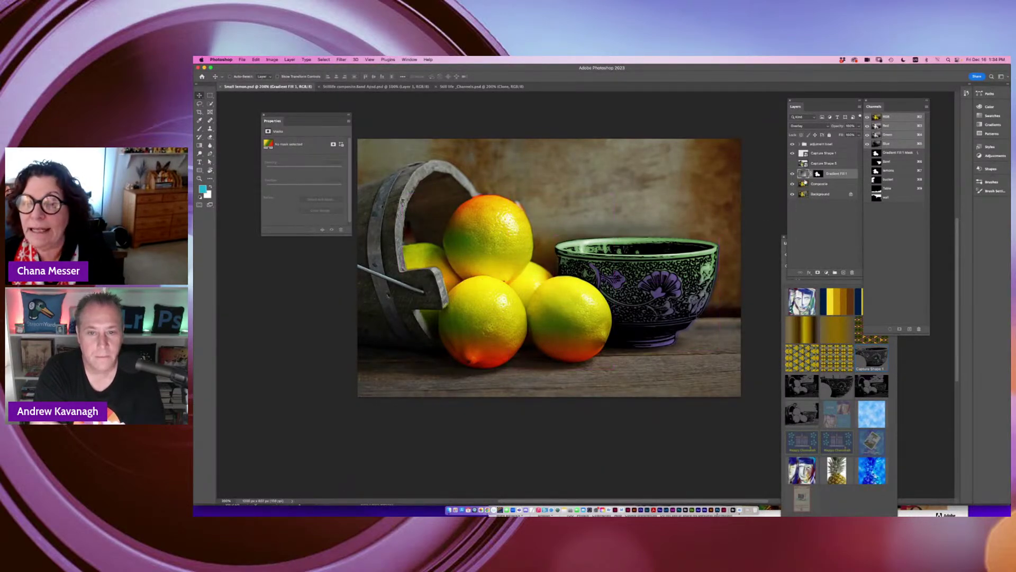
pyautogui.keyDown('super'); pyautogui.click(877, 190); pyautogui.keyUp('super')
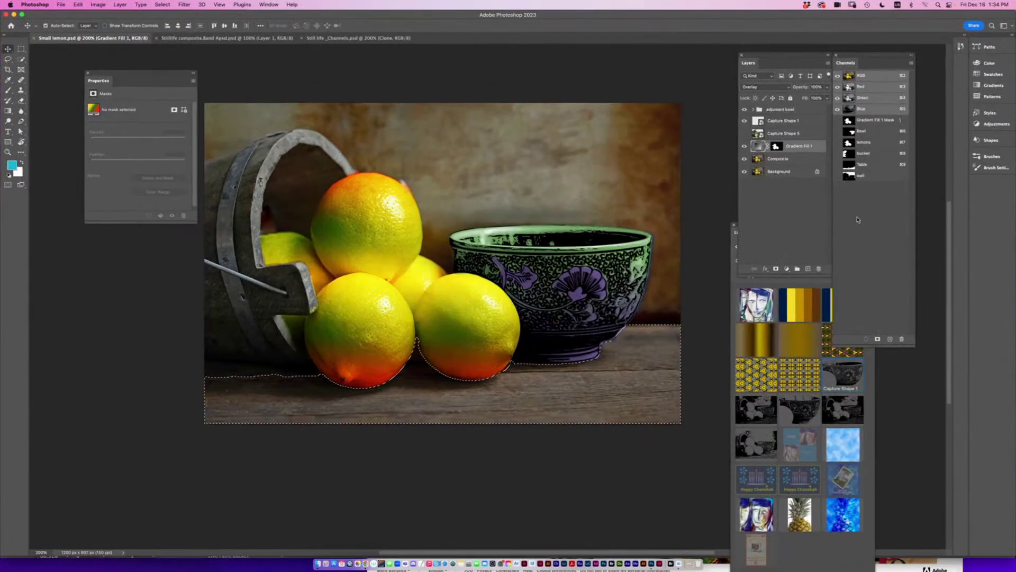
pyautogui.click(787, 269)
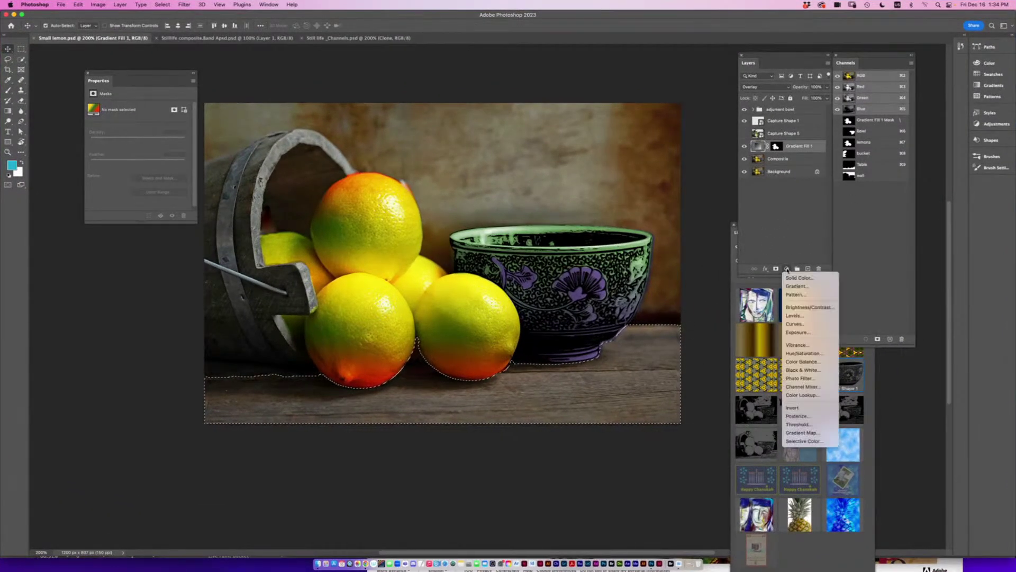
pyautogui.click(794, 295)
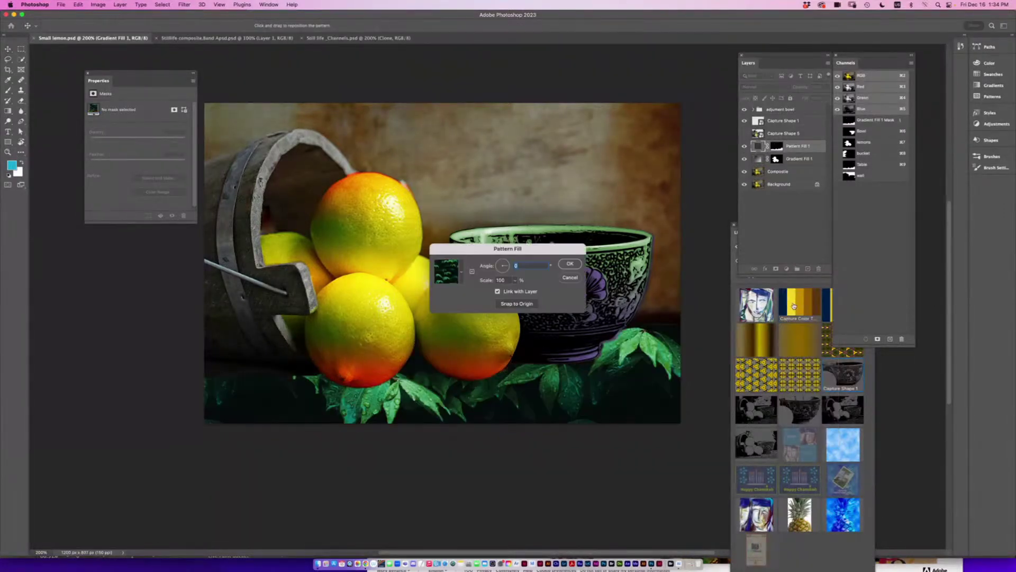
# Open the pattern presets for the table's fill and go to the patterns beside Legacy Patterns and More.
pyautogui.moveTo(501, 251); pyautogui.dragTo(476, 79)
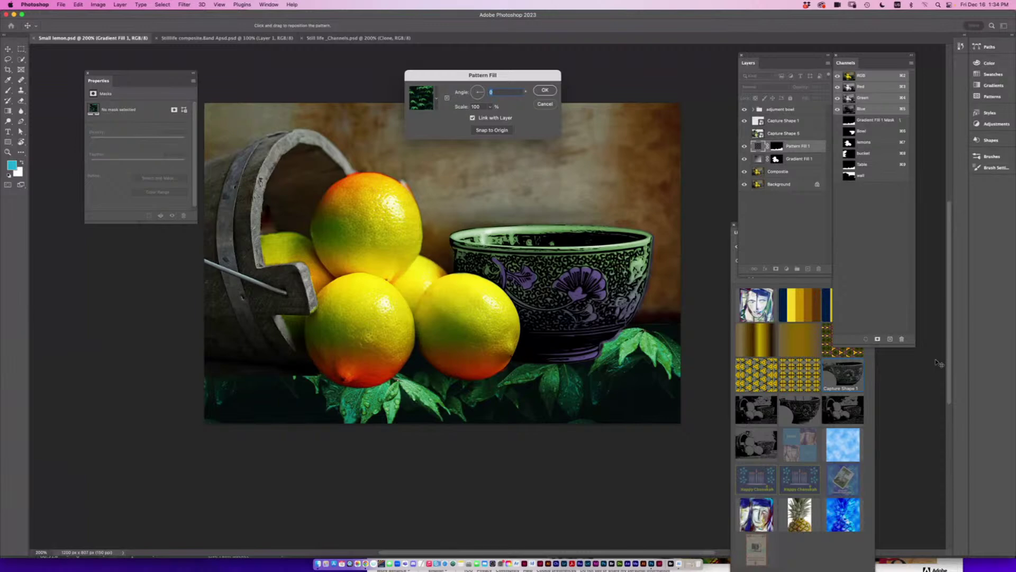
pyautogui.click(435, 99)
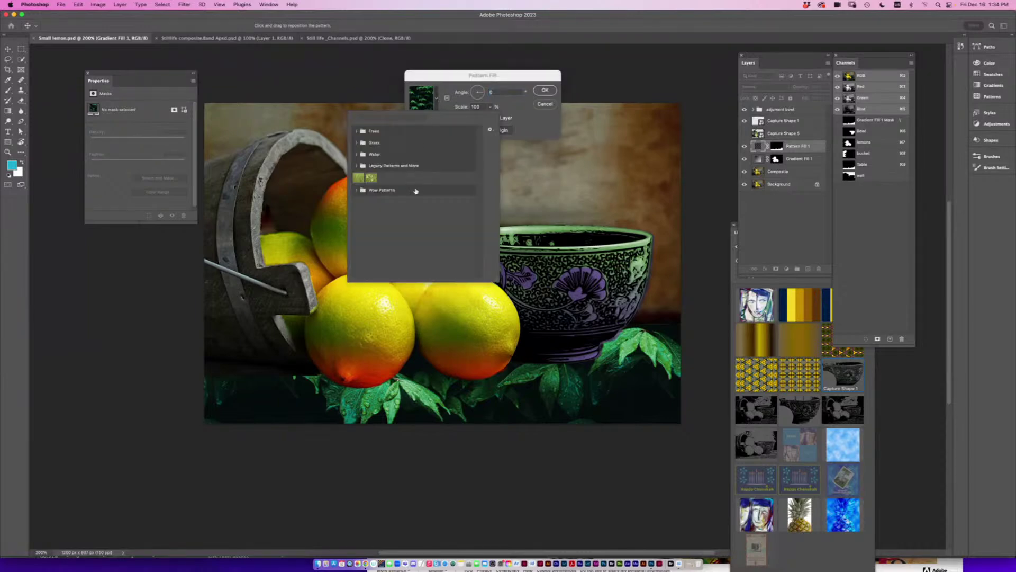
pyautogui.click(391, 166)
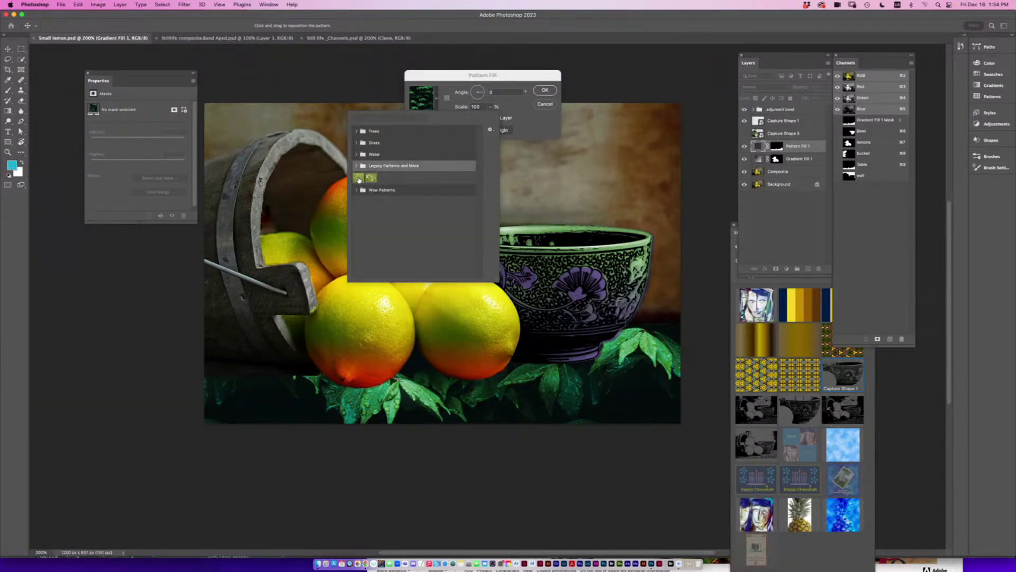
# Choose the brown wood plank pattern from the Wood set of the 2019 Patterns for the table's pattern fill.
pyautogui.click(358, 178)
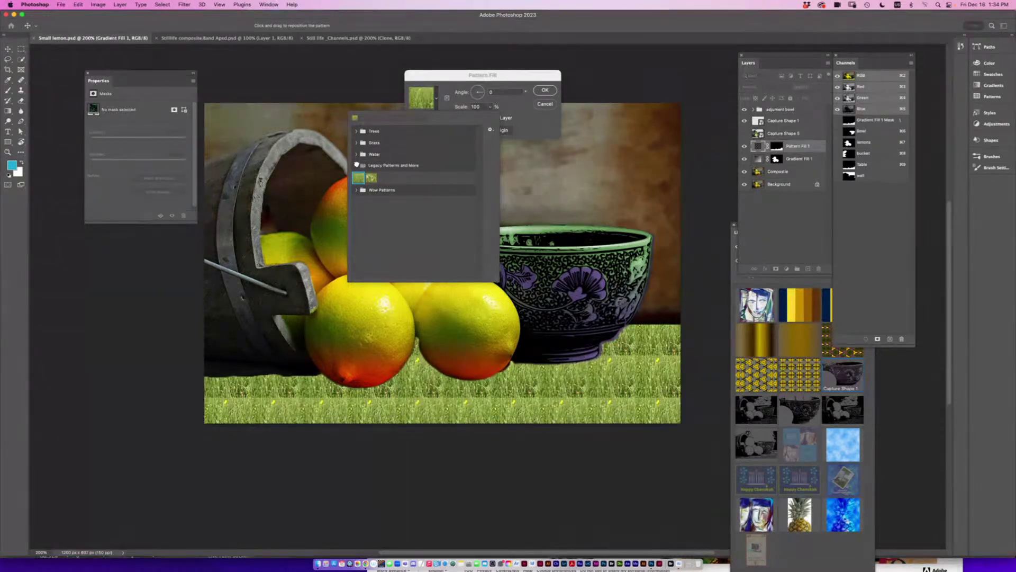
pyautogui.click(357, 167)
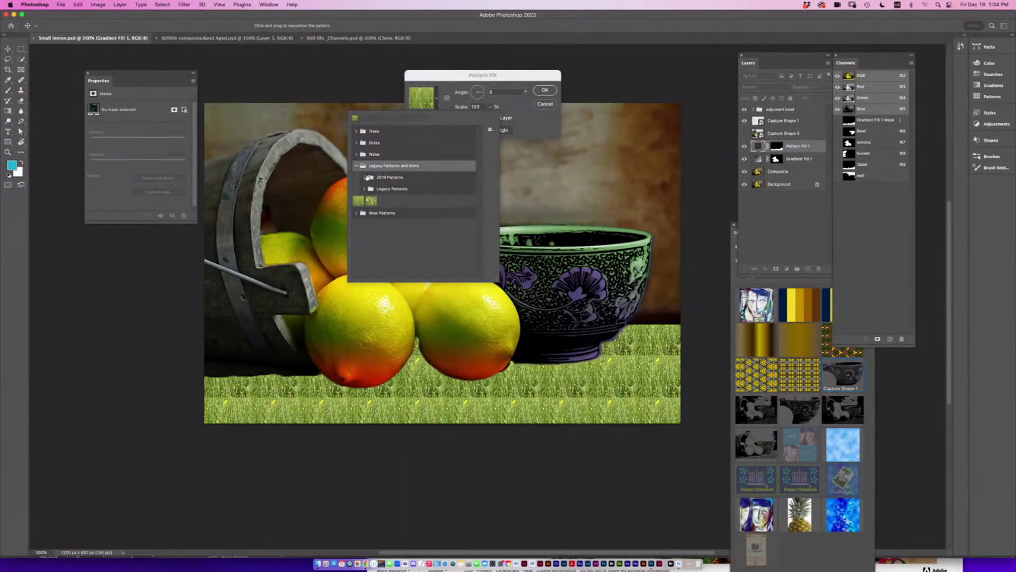
pyautogui.click(365, 178)
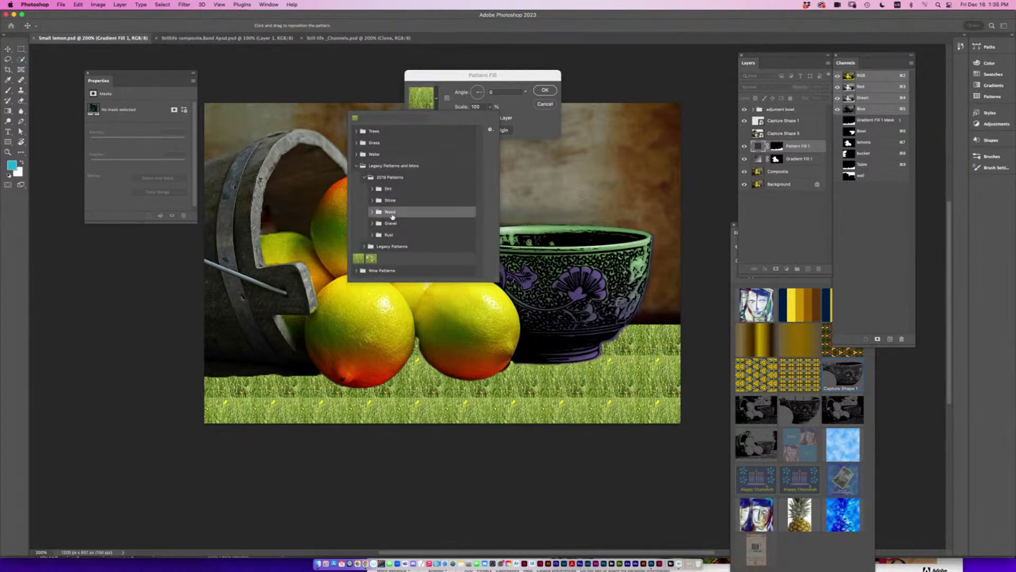
pyautogui.click(372, 211)
pyautogui.click(384, 227)
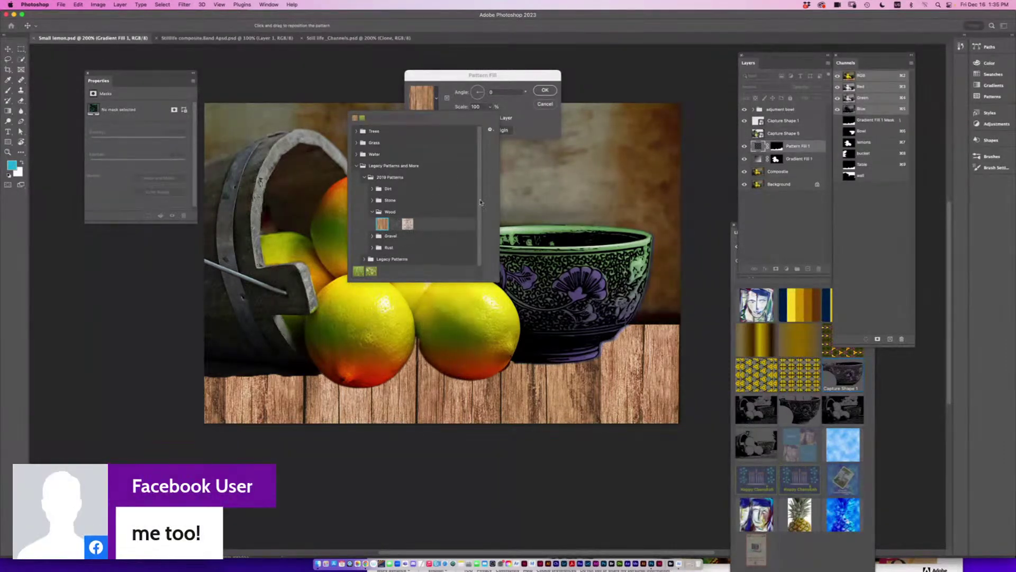
pyautogui.click(407, 225)
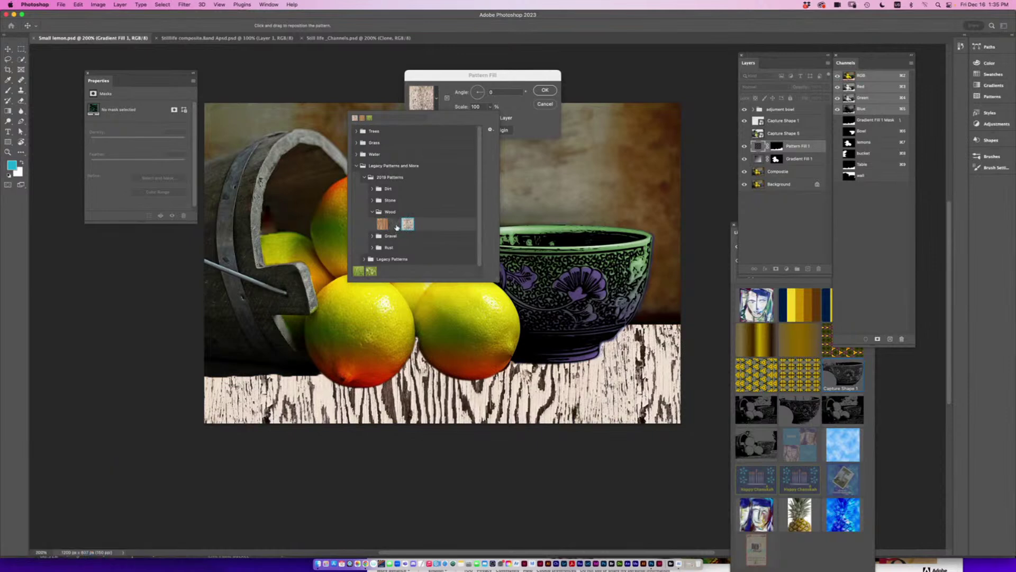
pyautogui.click(396, 226)
pyautogui.click(382, 225)
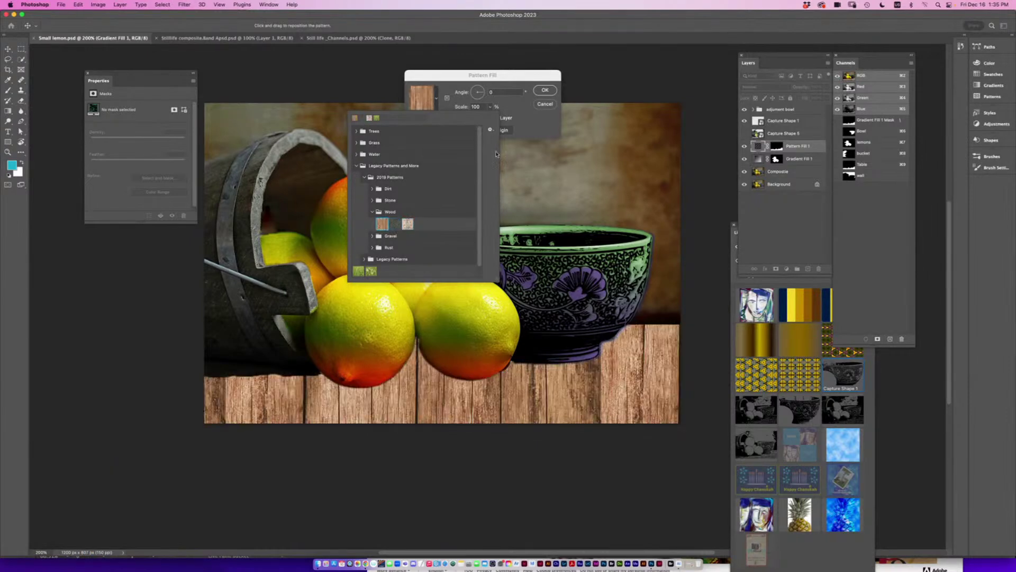
# Rotate the table's wood pattern to an angle of about -35° and accept the pattern fill.
pyautogui.click(548, 126)
pyautogui.moveTo(475, 94); pyautogui.dragTo(482, 96)
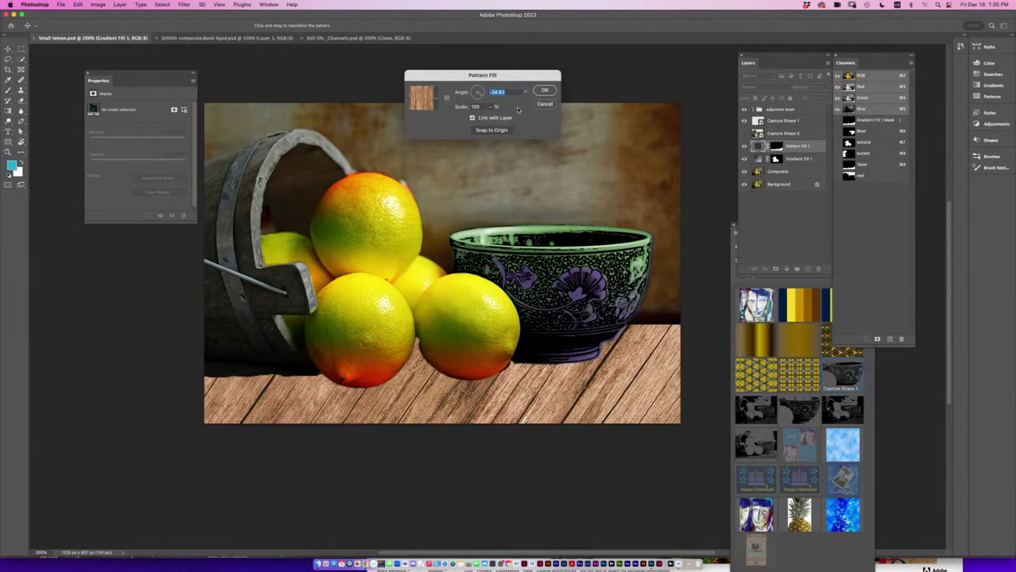
pyautogui.click(546, 93)
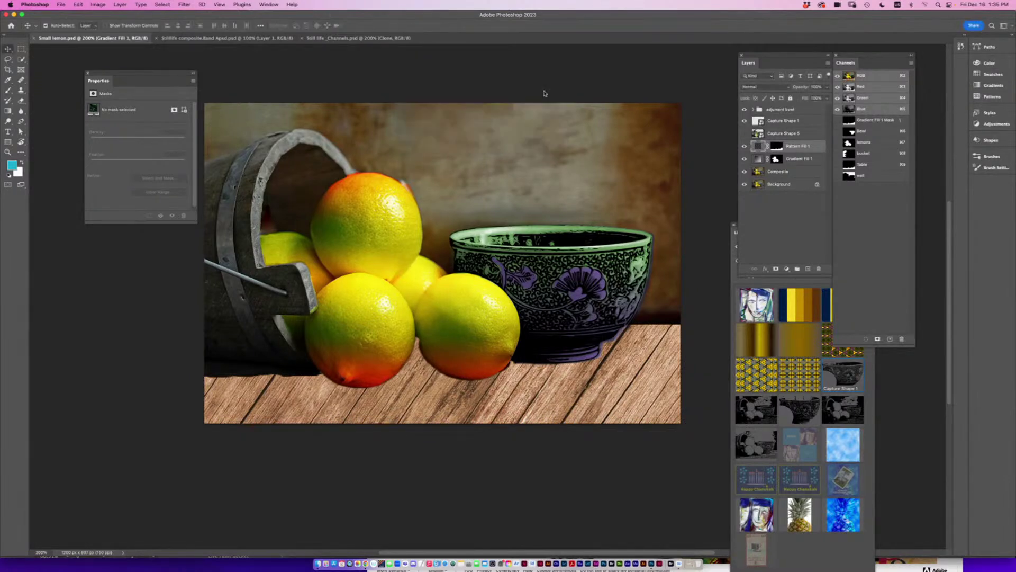
# Set the wood pattern fill layer's blend mode to Overlay and save the document.
pyautogui.click(758, 90)
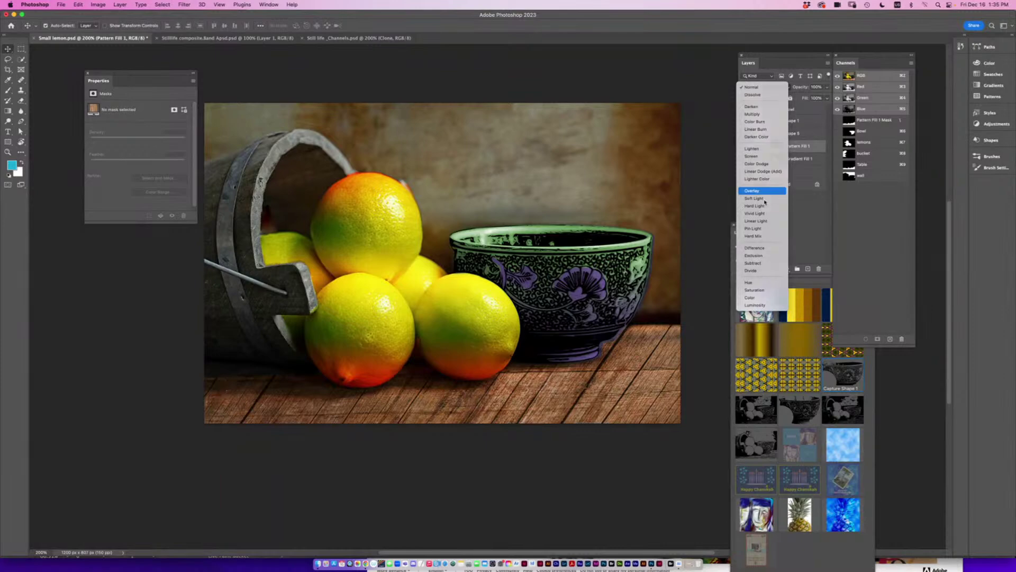
pyautogui.click(765, 193)
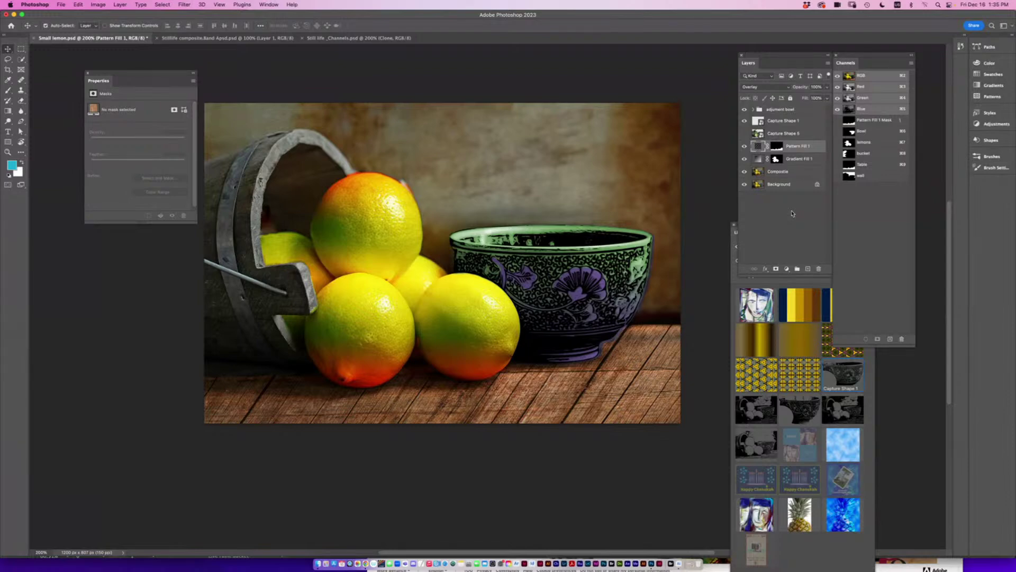
pyautogui.press('super+s')
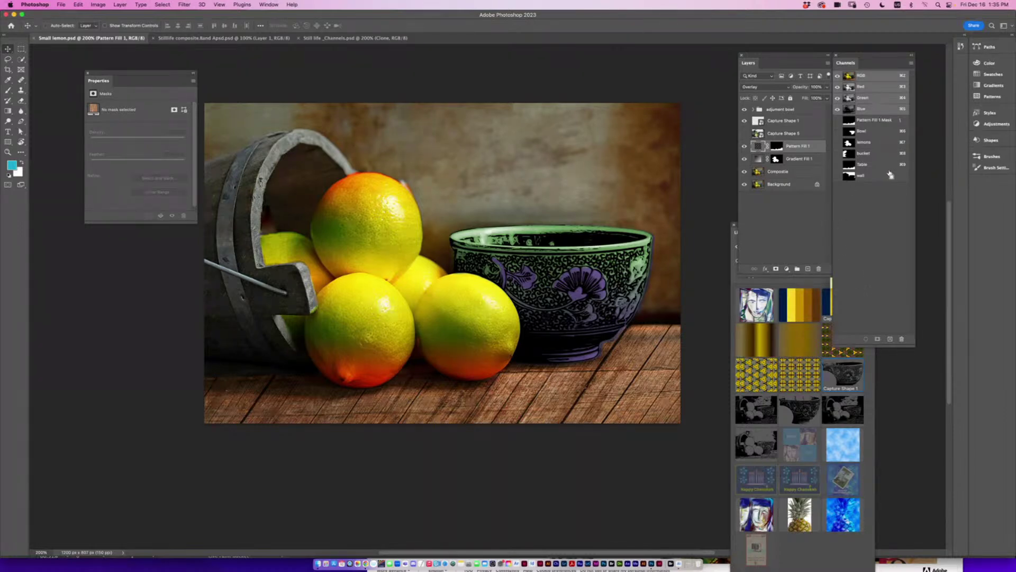
# Load the bucket channel as a selection and recolor it green with a Hue/Saturation layer, using saturation +50 and lightness about -16.
pyautogui.keyDown('super'); pyautogui.click(846, 155); pyautogui.keyUp('super')
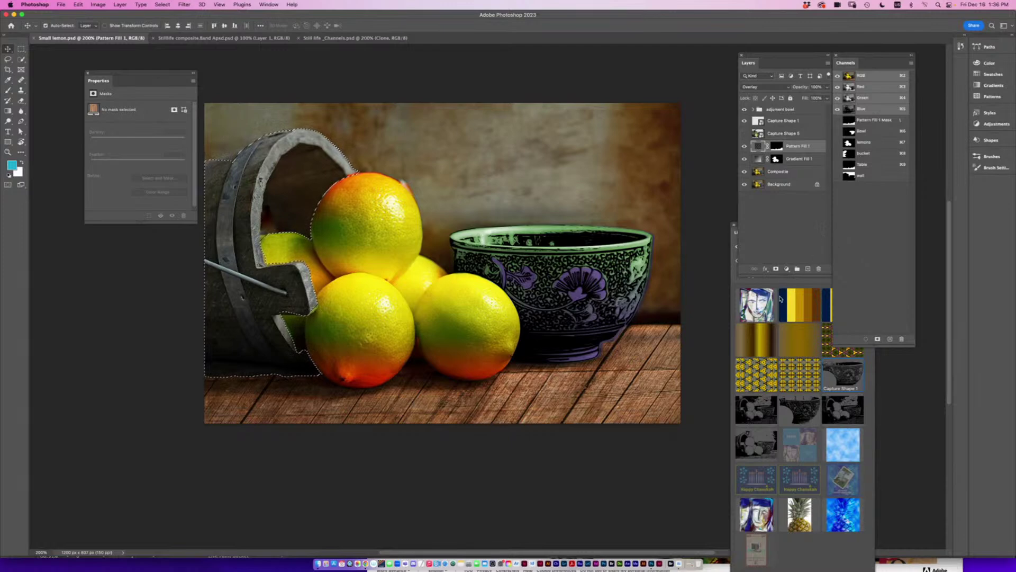
pyautogui.click(787, 269)
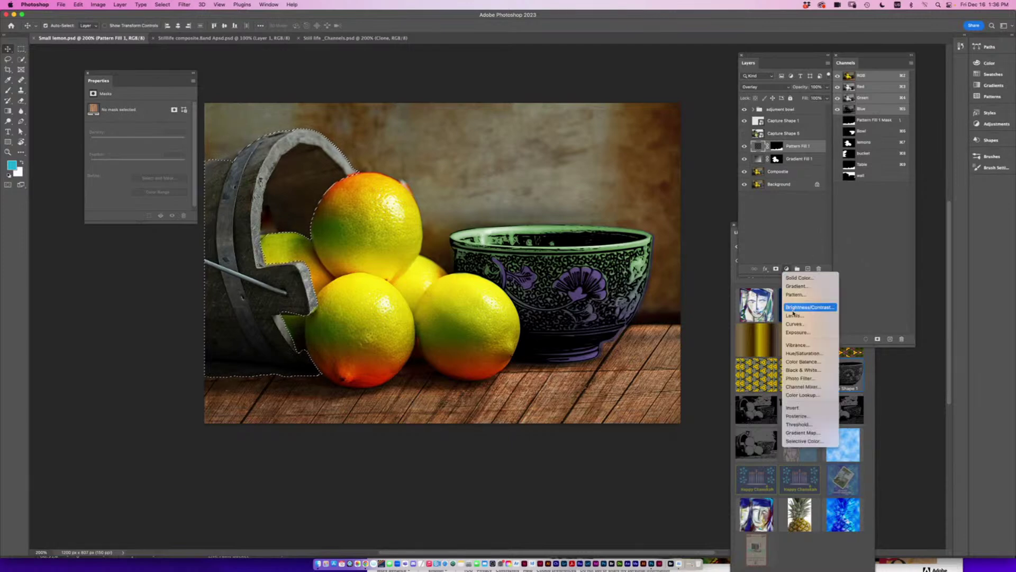
pyautogui.click(793, 354)
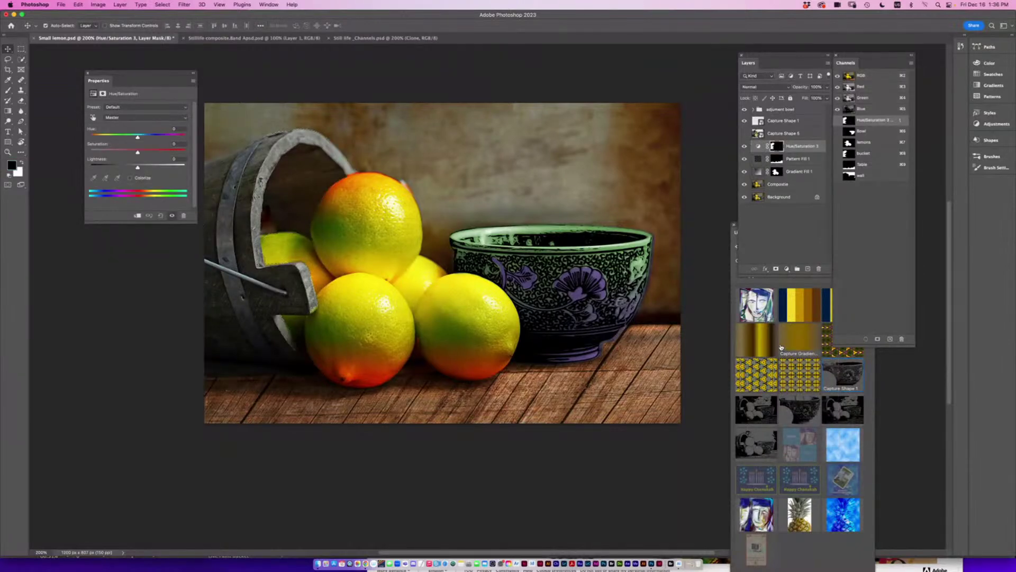
pyautogui.moveTo(137, 137); pyautogui.dragTo(136, 167)
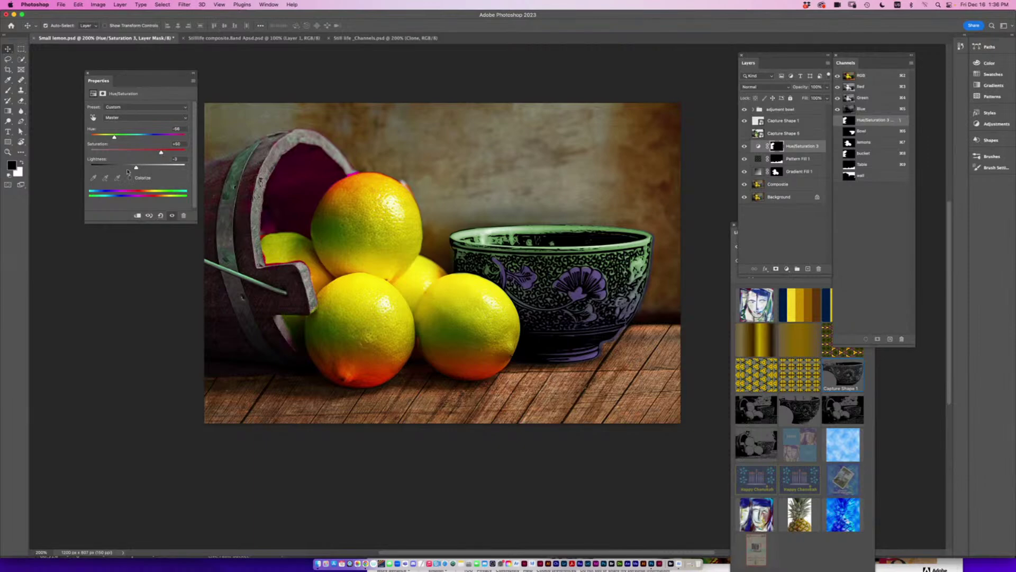
pyautogui.moveTo(136, 168); pyautogui.dragTo(157, 140)
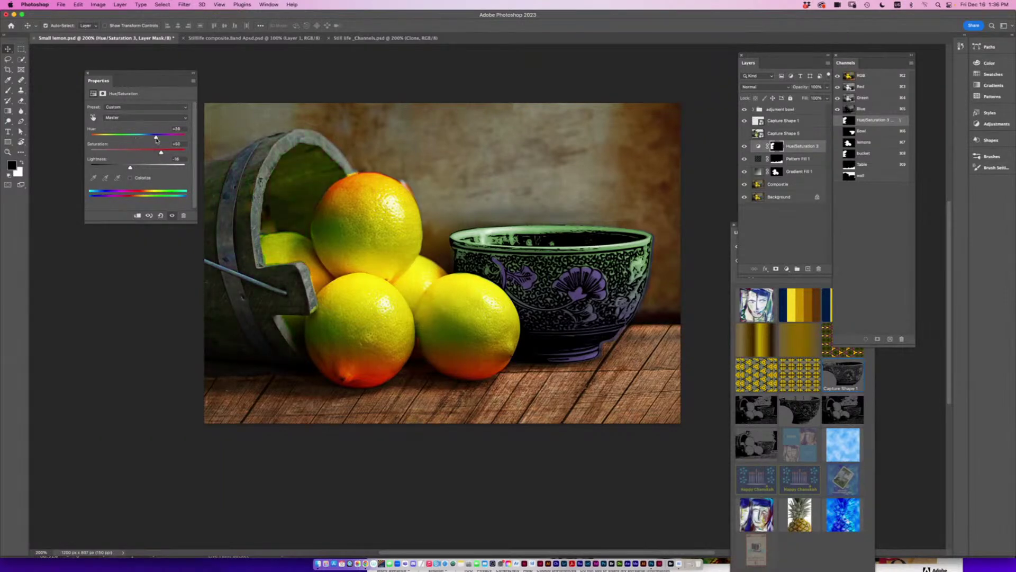
# Try brushing black inside the bucket on the Hue/Saturation layer's mask, and undo the stroke.
pyautogui.click(773, 146)
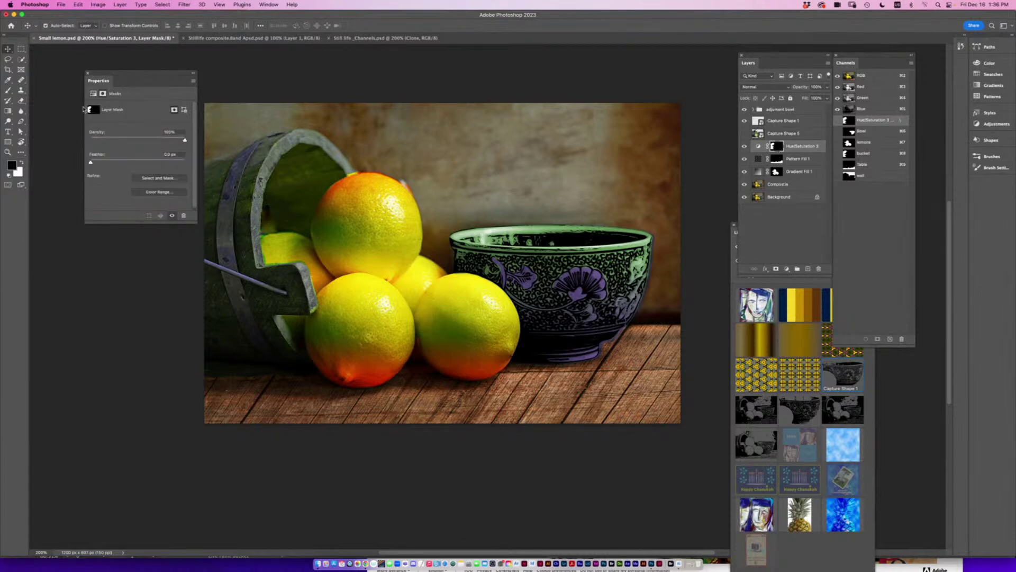
pyautogui.click(8, 90)
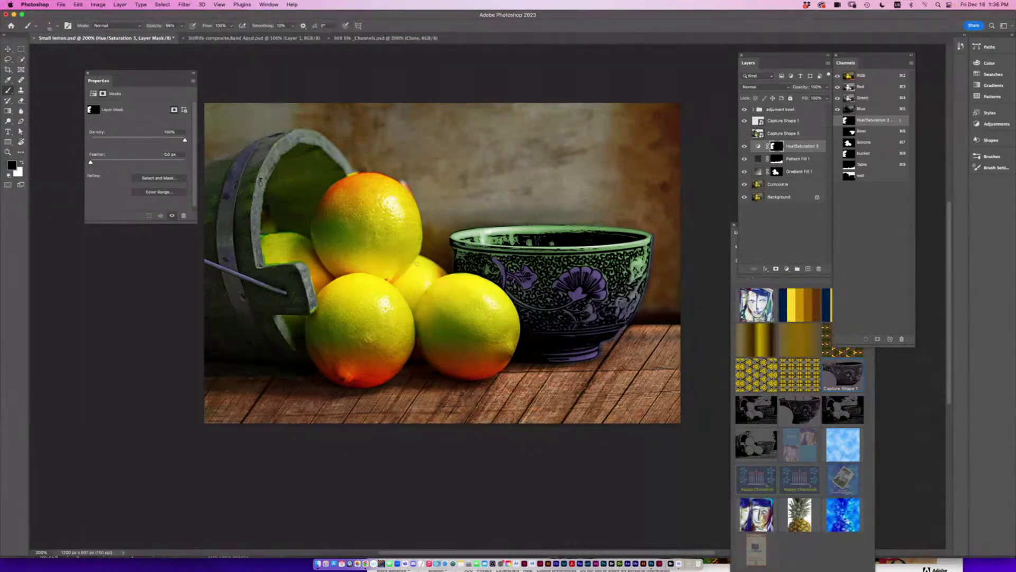
pyautogui.press('super+plus')
pyautogui.moveTo(390, 272); pyautogui.dragTo(696, 326)
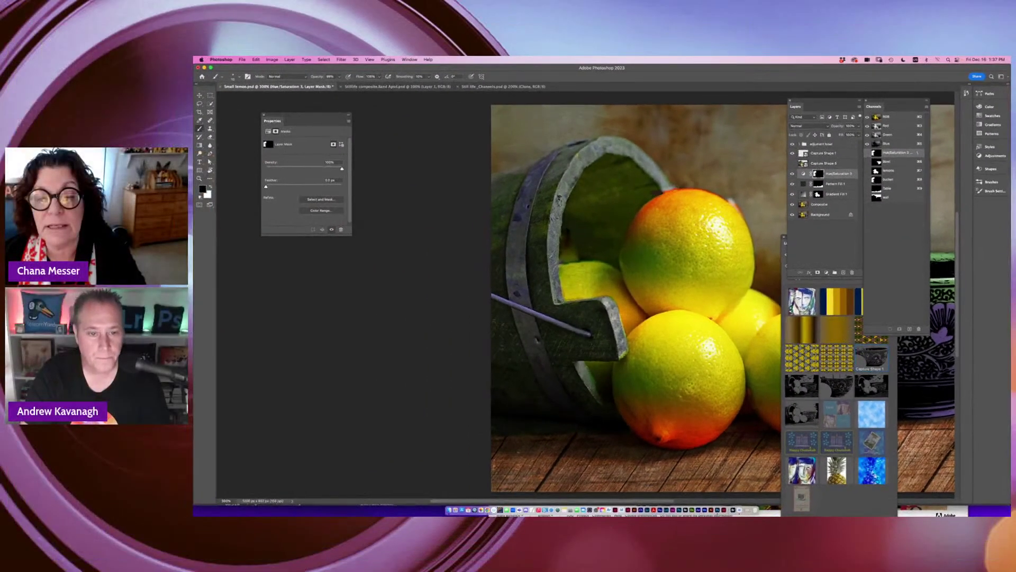
pyautogui.moveTo(605, 200); pyautogui.dragTo(579, 194)
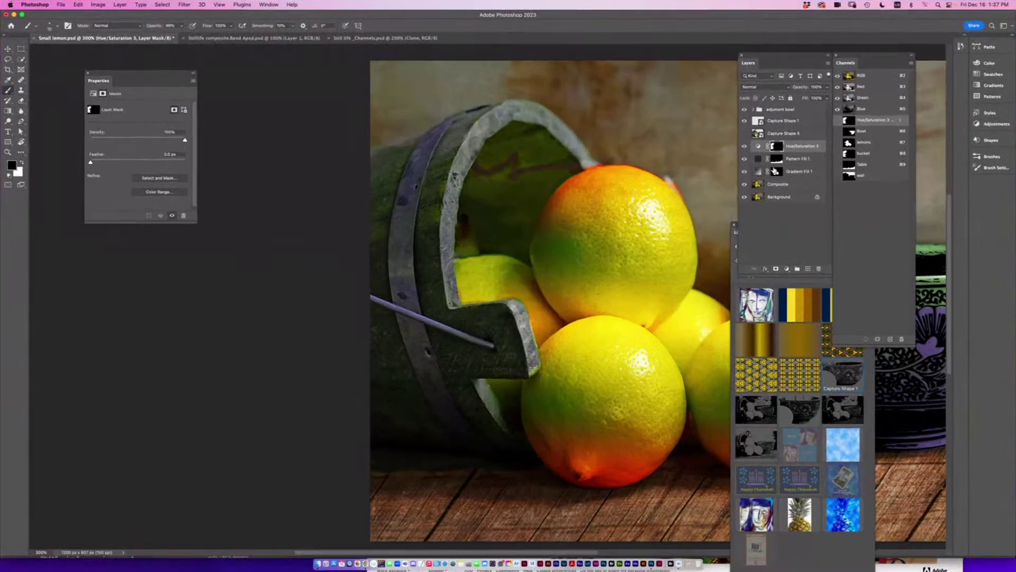
pyautogui.click(779, 173)
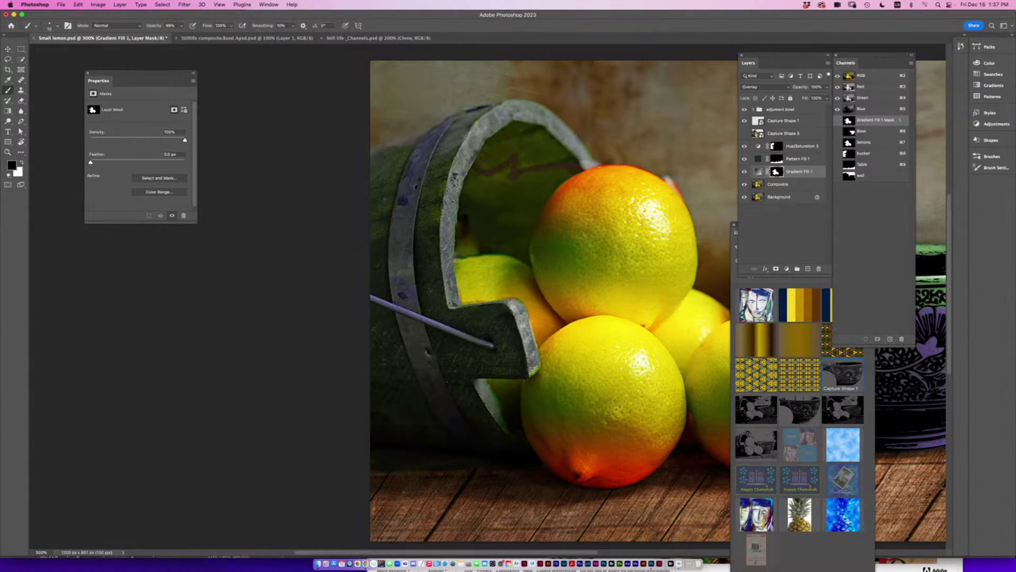
pyautogui.press('super+z')
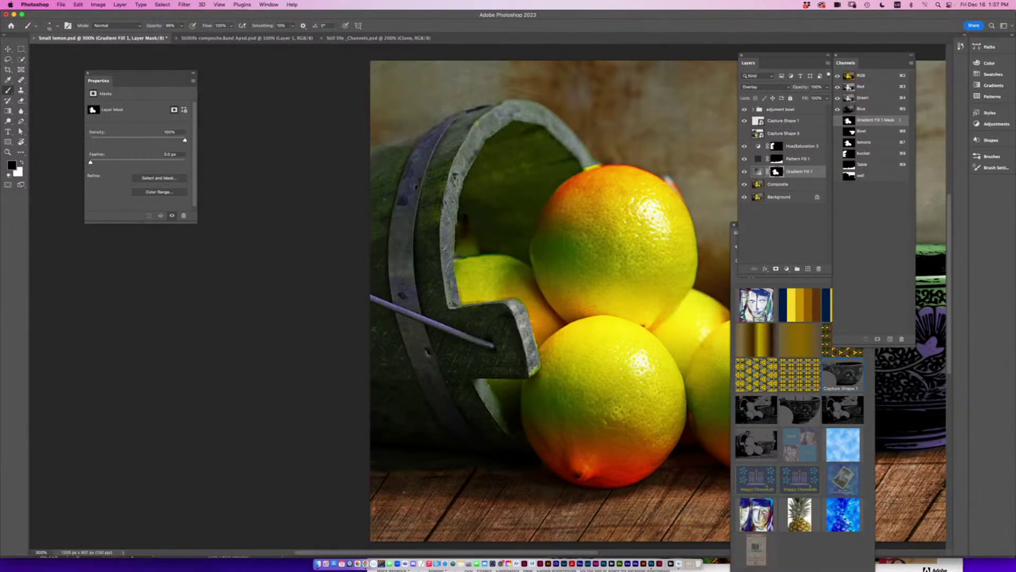
# Examine the bucket up close and compare the lemons with and without the gradient fill layer.
pyautogui.press('super+=')
pyautogui.press('super+=')
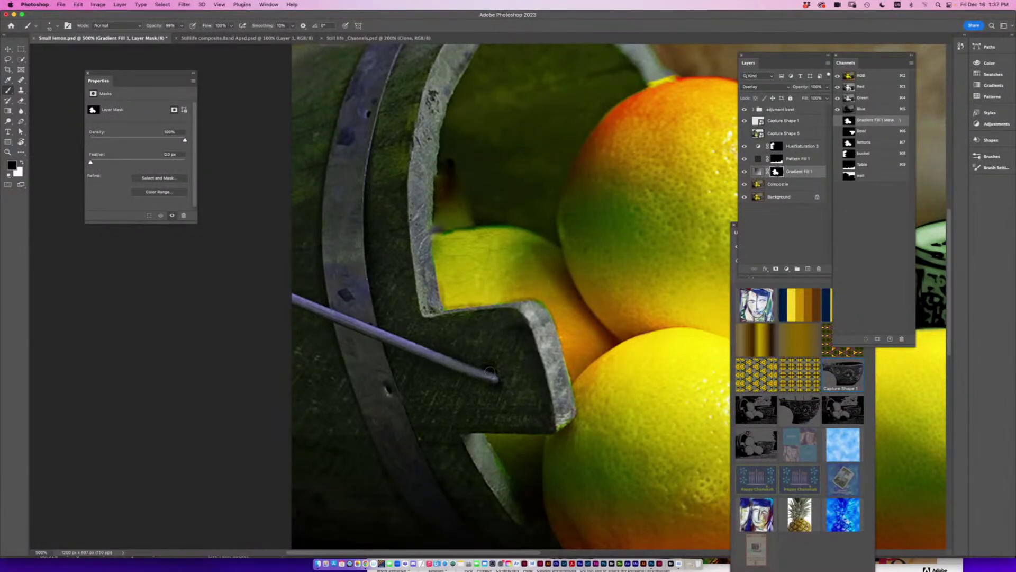
pyautogui.press('super+minus')
pyautogui.press('super+minus')
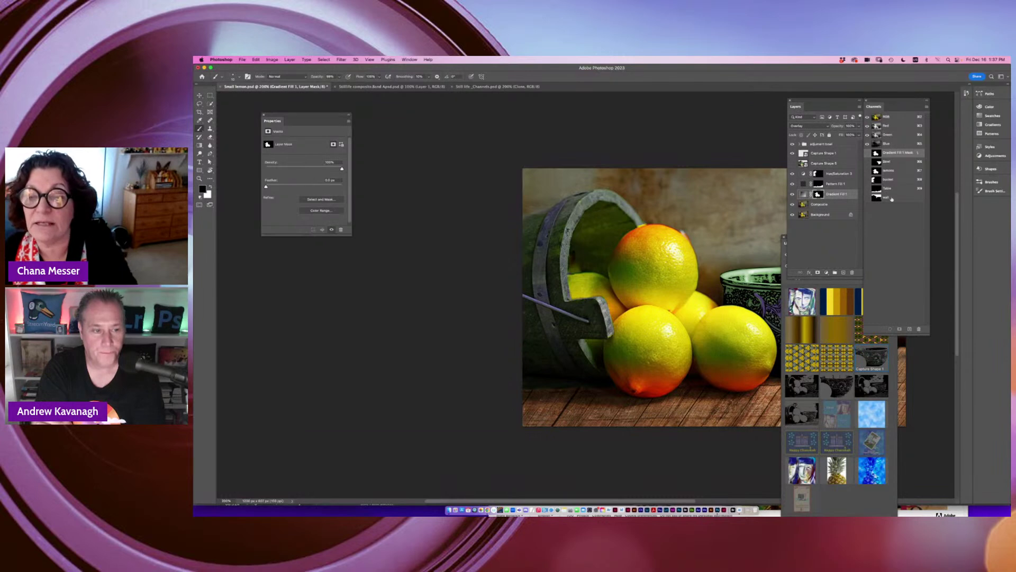
pyautogui.click(792, 194)
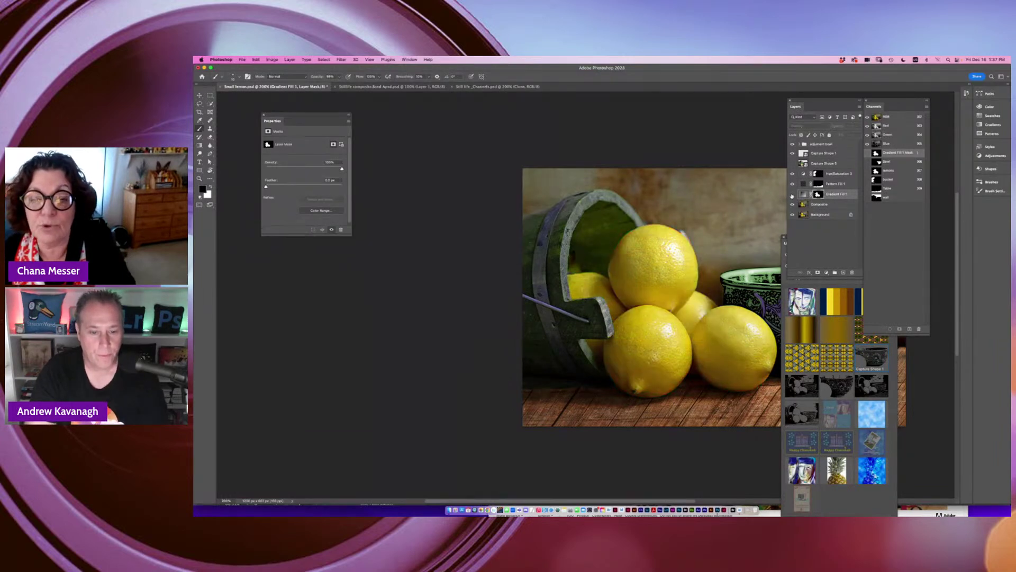
pyautogui.click(793, 195)
pyautogui.click(792, 194)
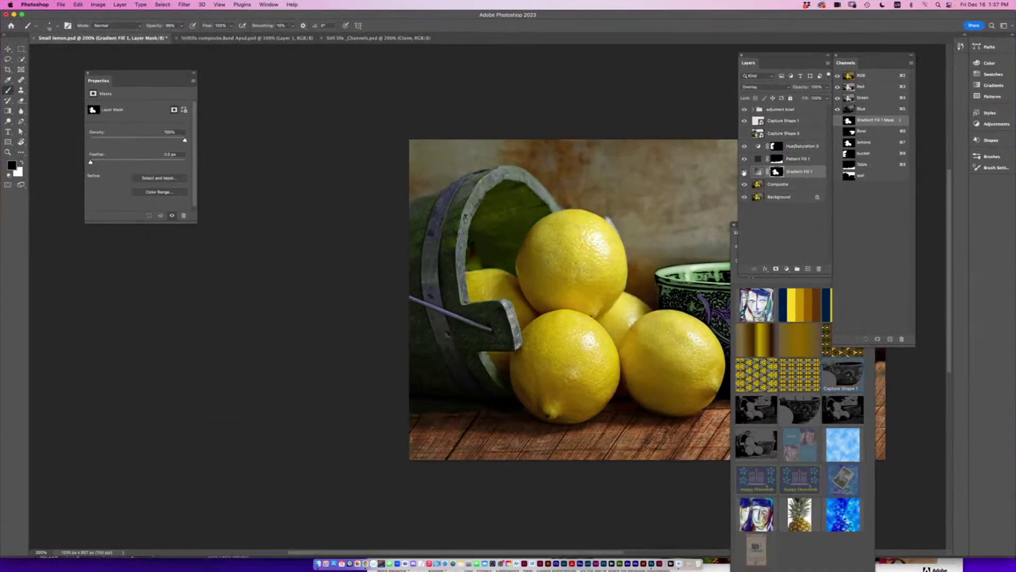
pyautogui.click(792, 194)
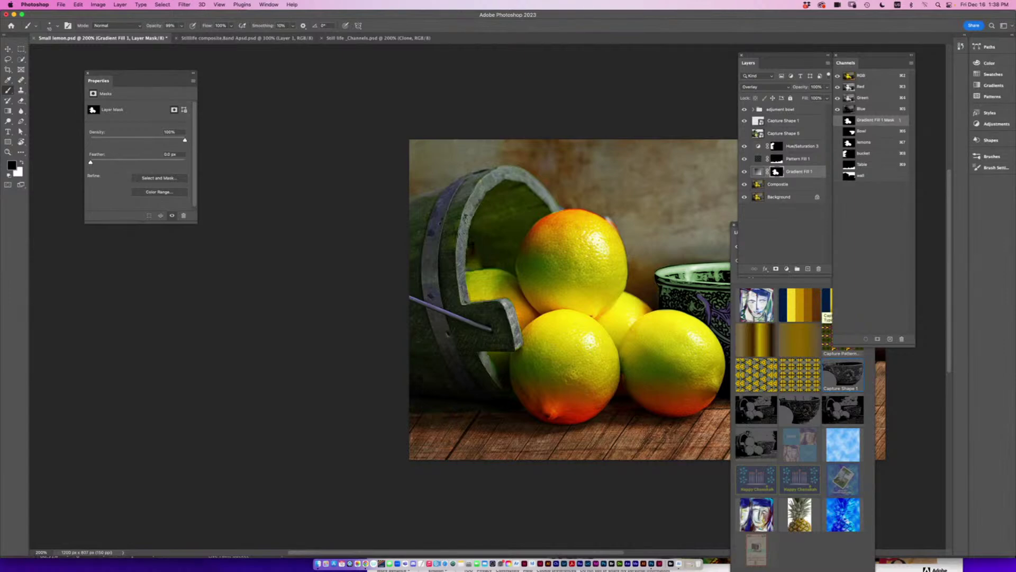
# Load the bucket's Hue/Saturation mask as a selection and add a Color Lookup adjustment layer limited to it.
pyautogui.press('x')
pyautogui.moveTo(533, 394); pyautogui.dragTo(360, 389)
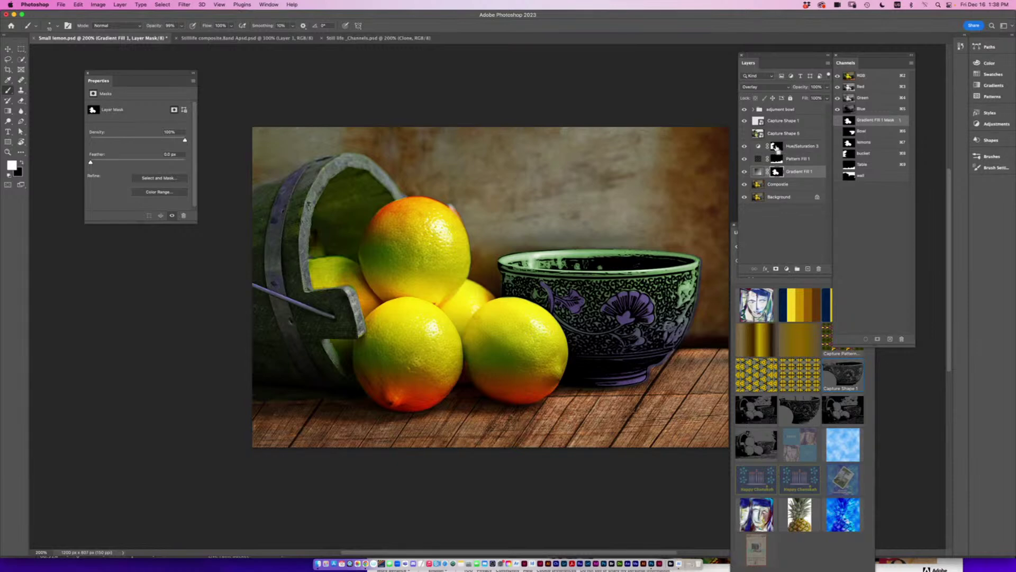
pyautogui.keyDown('super'); pyautogui.click(777, 147); pyautogui.keyUp('super')
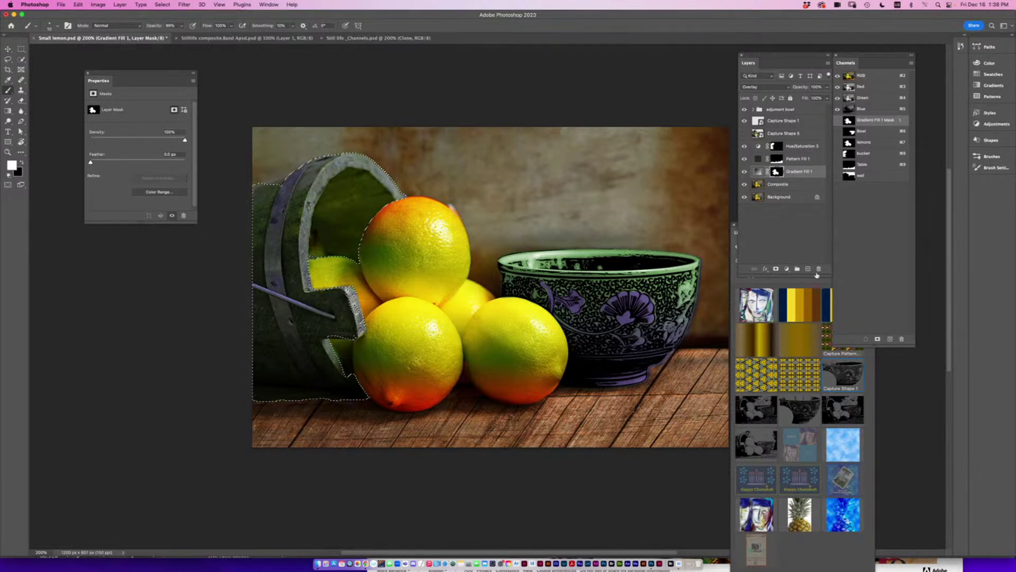
pyautogui.click(787, 268)
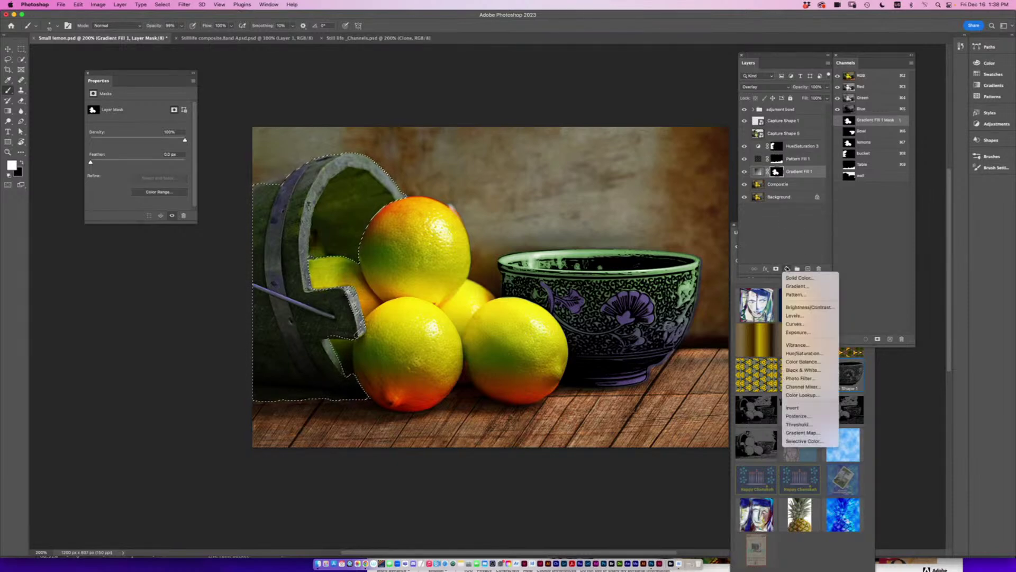
pyautogui.click(808, 394)
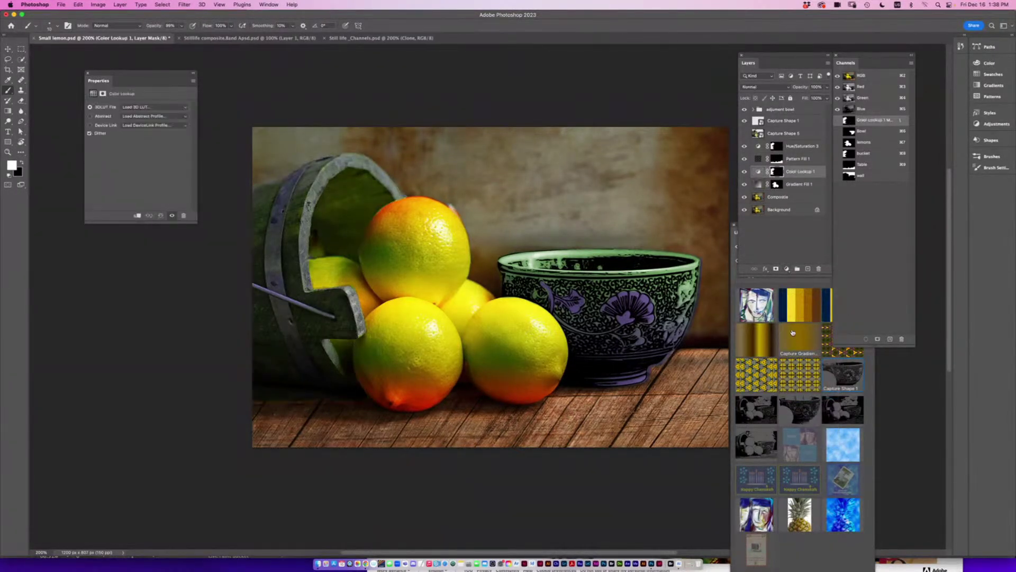
# Try the DropBlues, FuturisticBleak and LateSunset tables on the bucket's Color Lookup layer, and settle on FallColors.look.
pyautogui.click(142, 117)
pyautogui.click(140, 107)
pyautogui.click(141, 108)
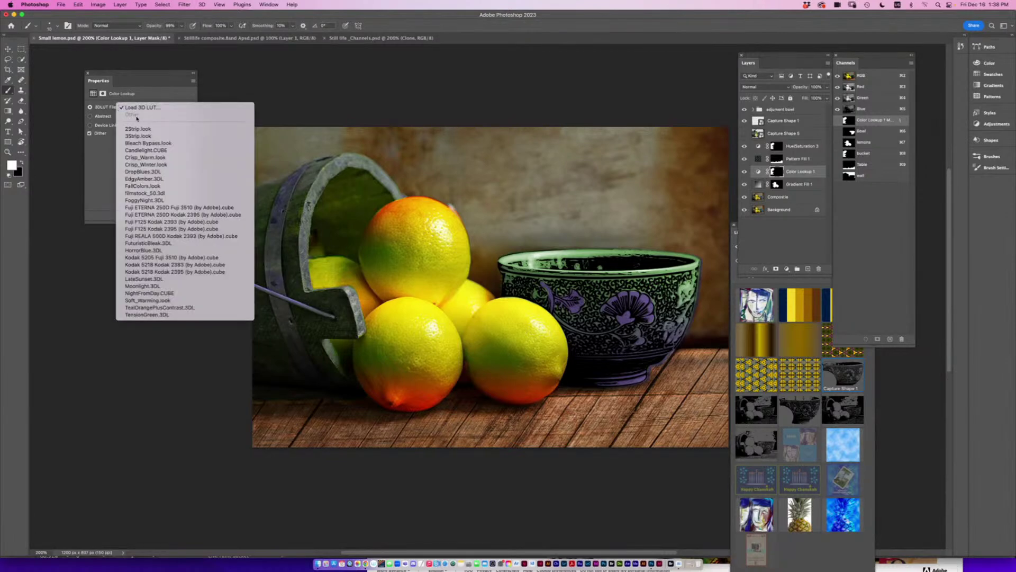
pyautogui.click(136, 171)
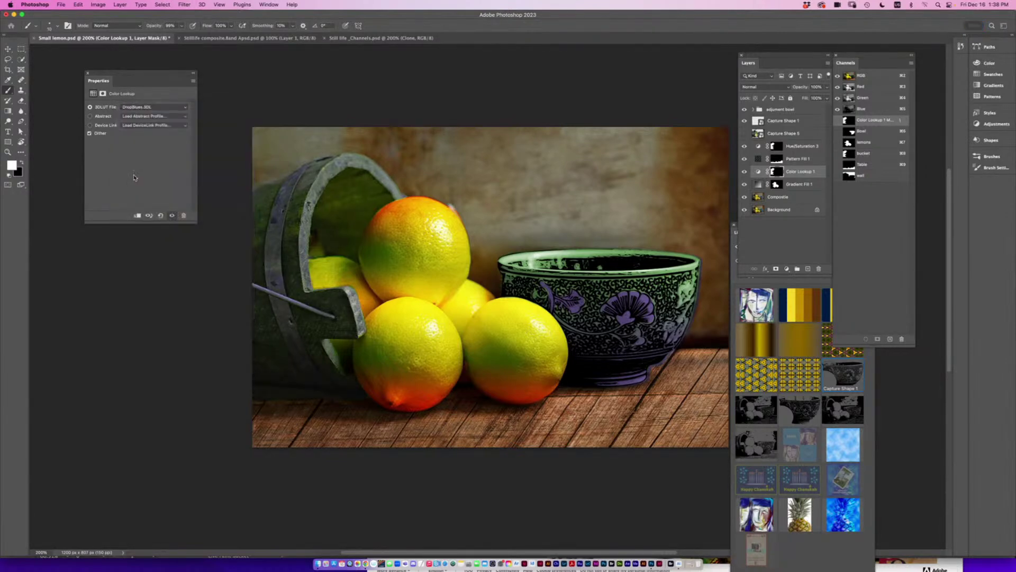
pyautogui.click(138, 107)
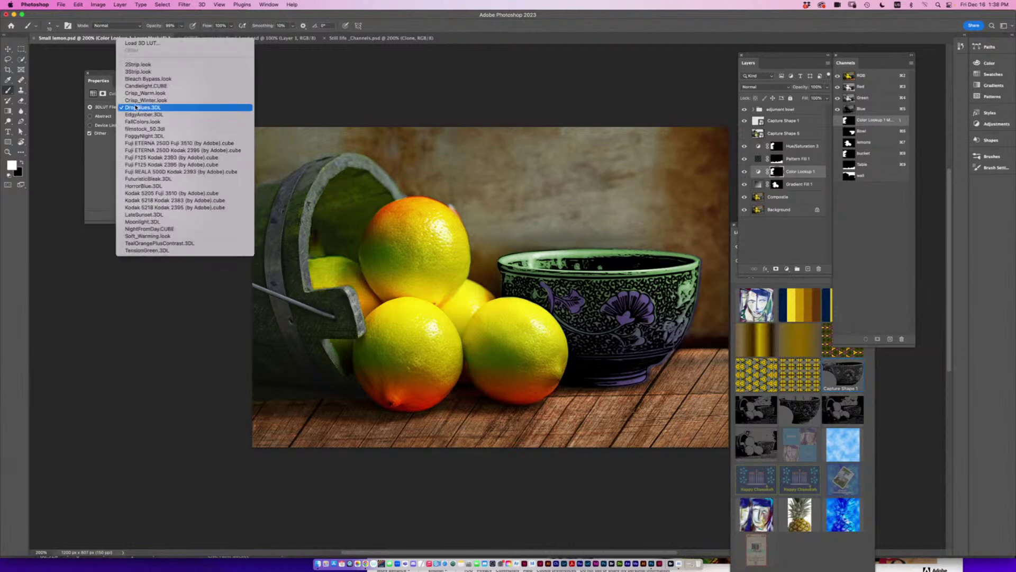
pyautogui.click(150, 180)
pyautogui.click(144, 112)
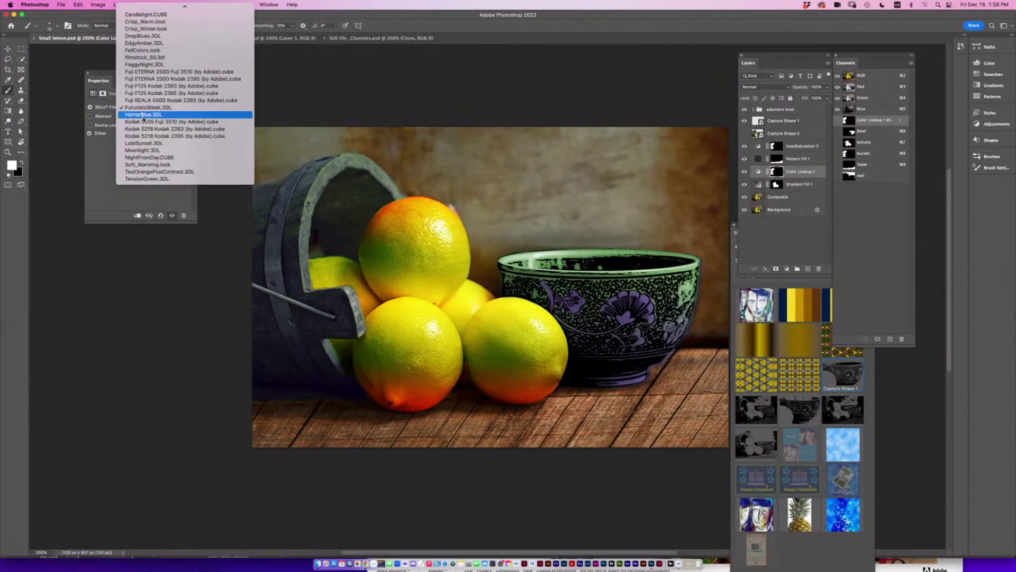
pyautogui.click(144, 143)
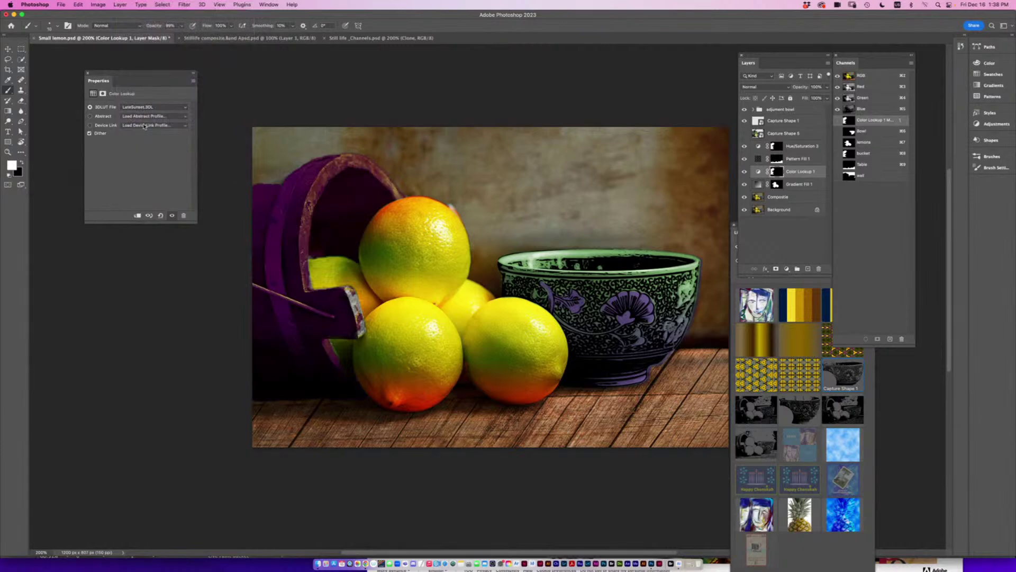
pyautogui.click(143, 108)
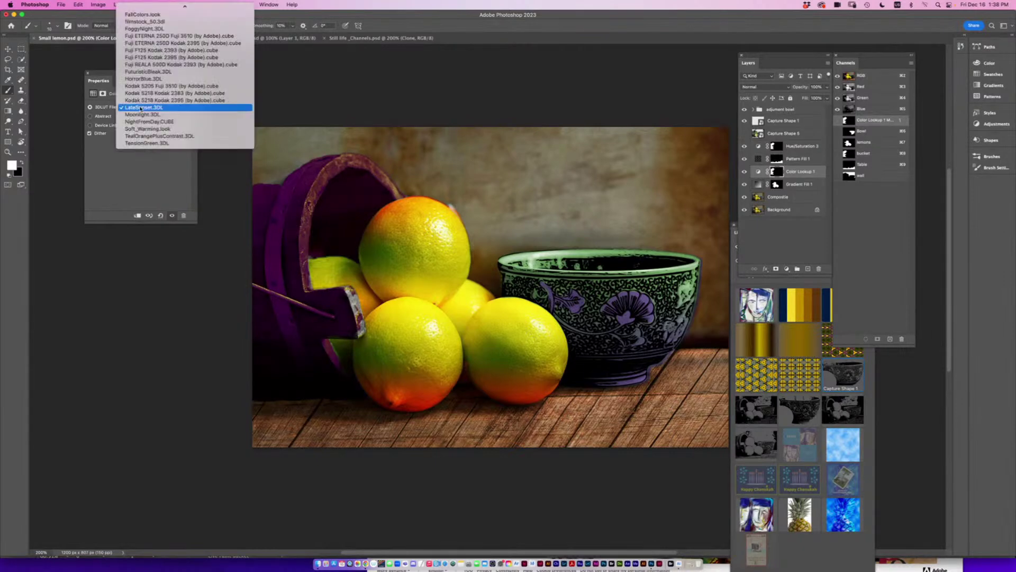
pyautogui.click(142, 14)
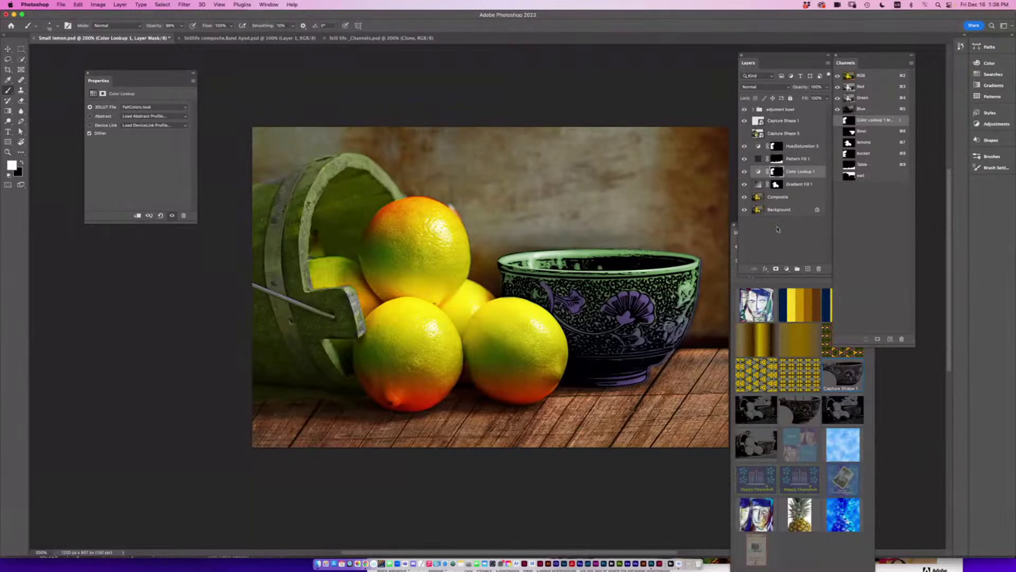
# Reorder the bucket's adjustments so Hue/Saturation sits directly above Color Lookup, with both above the table's pattern fill.
pyautogui.moveTo(810, 170); pyautogui.dragTo(801, 147)
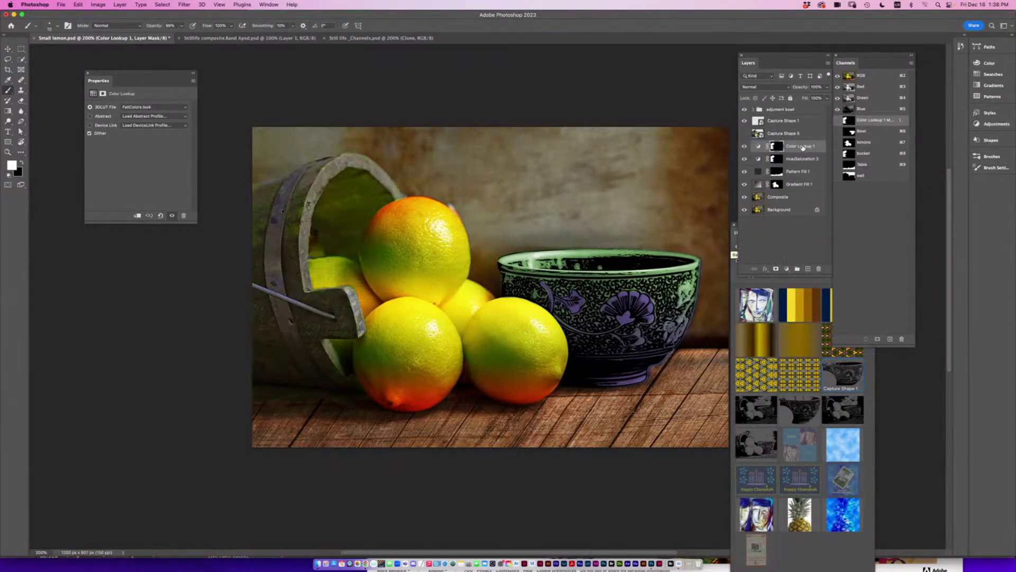
pyautogui.click(758, 136)
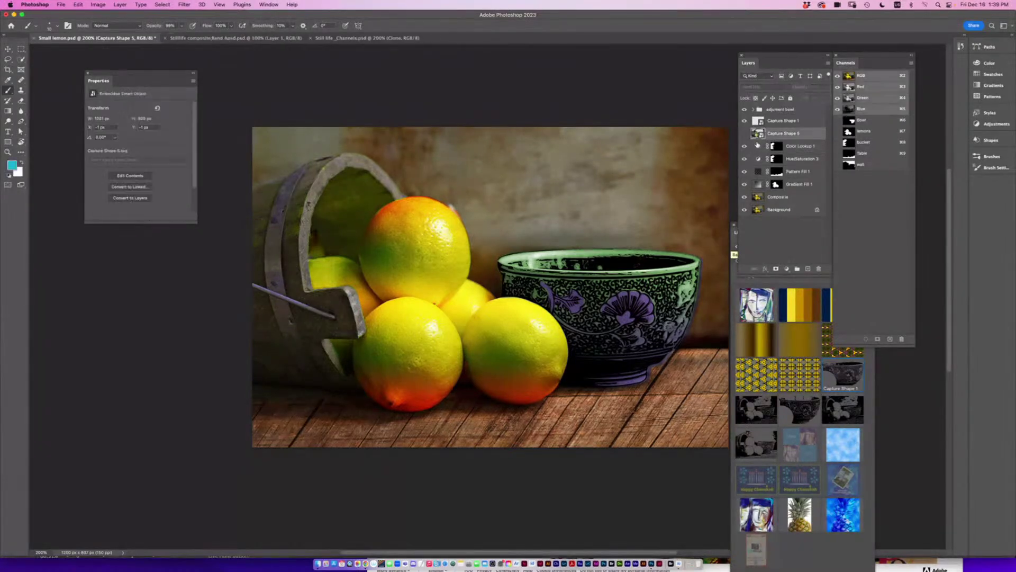
pyautogui.moveTo(790, 163); pyautogui.dragTo(789, 149)
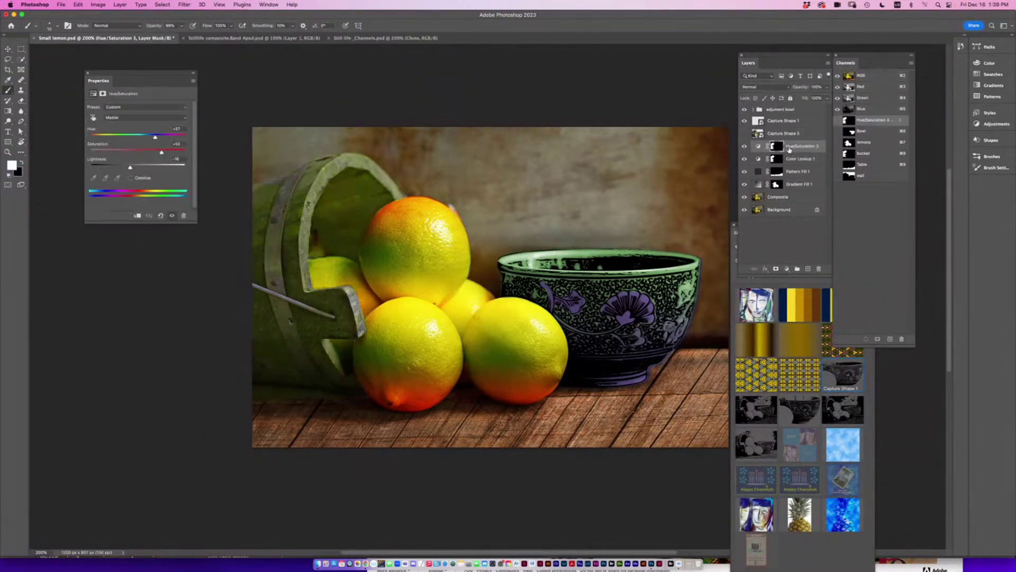
# Set the blend mode of the bucket's Hue/Saturation layer to Overlay.
pyautogui.click(758, 146)
pyautogui.click(755, 87)
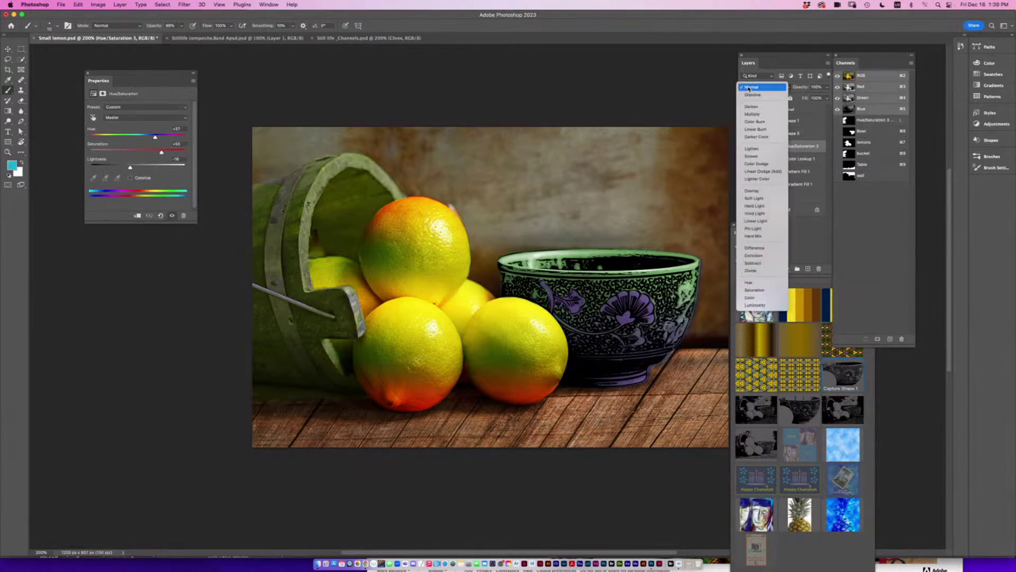
pyautogui.click(751, 190)
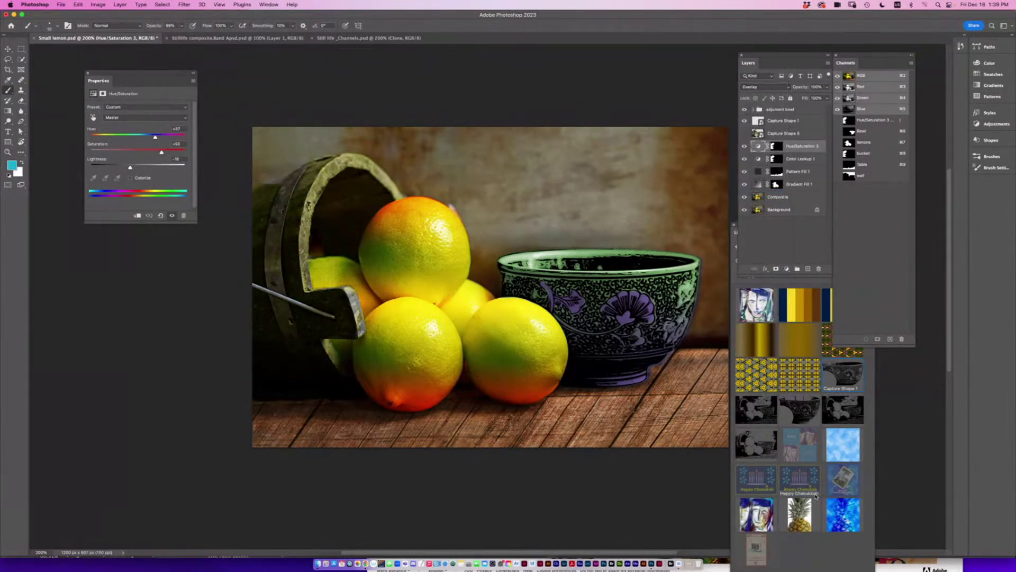
pyautogui.moveTo(816, 496)
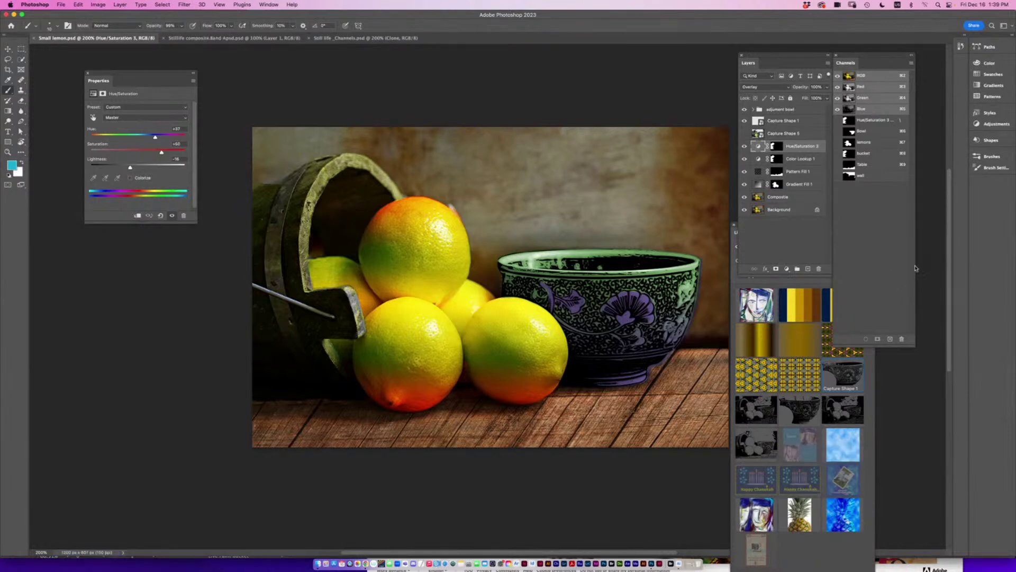
# Load the wall channel as a selection and fill it with the yellow captured pattern from the library as a masked pattern layer.
pyautogui.moveTo(486, 414); pyautogui.dragTo(458, 385)
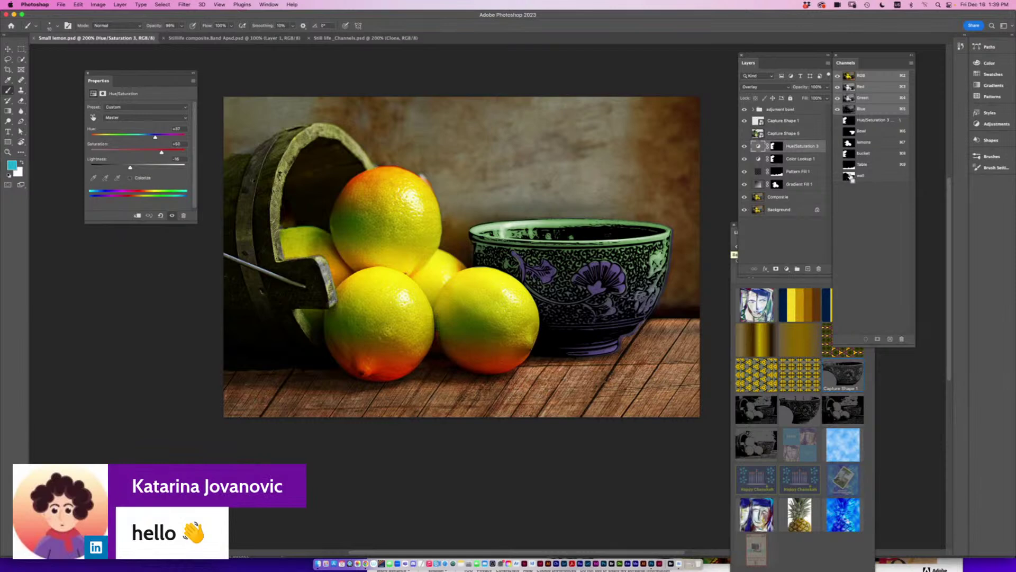
pyautogui.keyDown('super'); pyautogui.click(849, 179); pyautogui.keyUp('super')
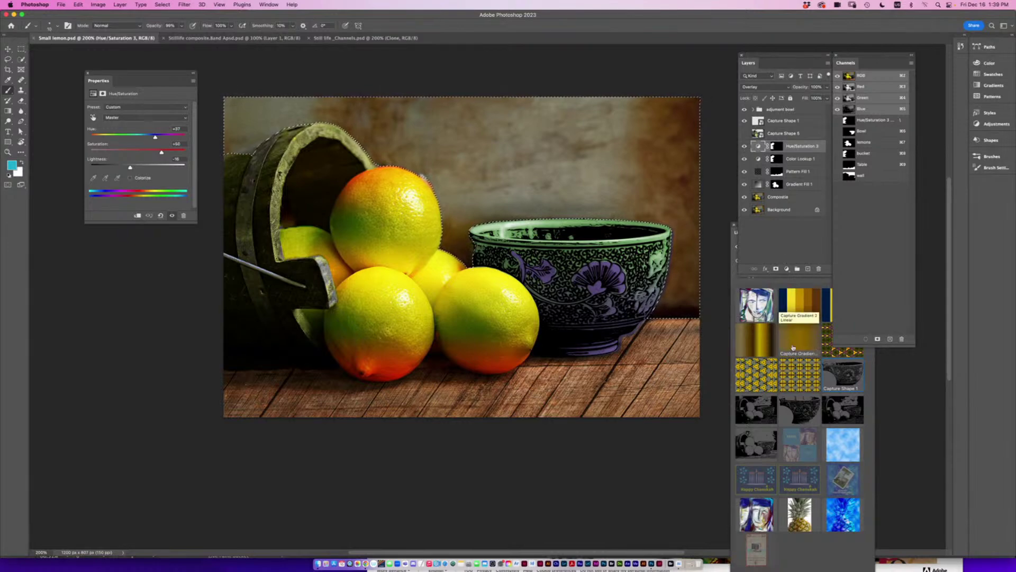
pyautogui.moveTo(780, 381); pyautogui.dragTo(598, 172)
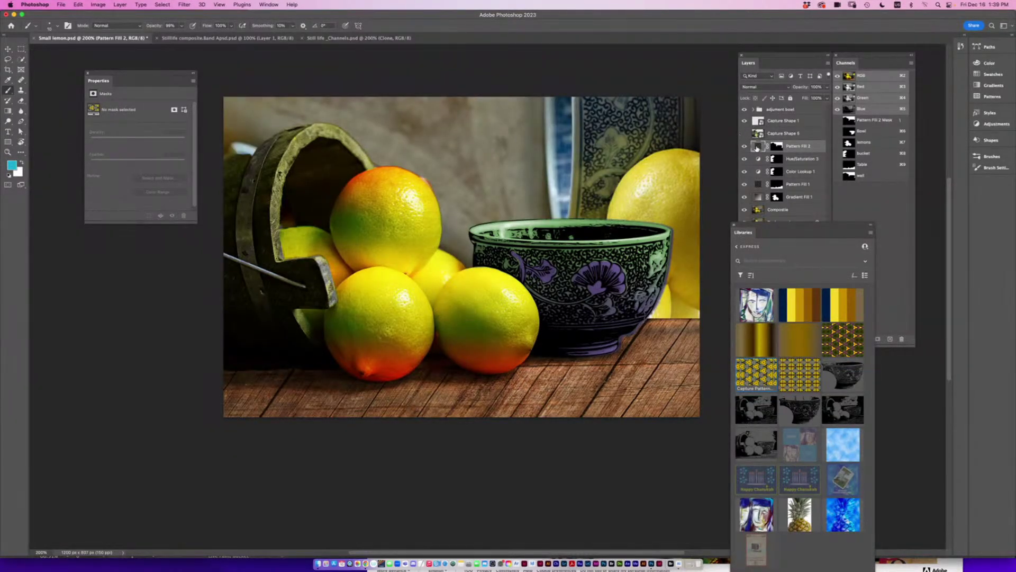
# Edit the wall's yellow pattern fill and scale it far down to a fine, tightly repeating texture.
pyautogui.doubleClick(758, 147)
pyautogui.moveTo(479, 96); pyautogui.dragTo(478, 87)
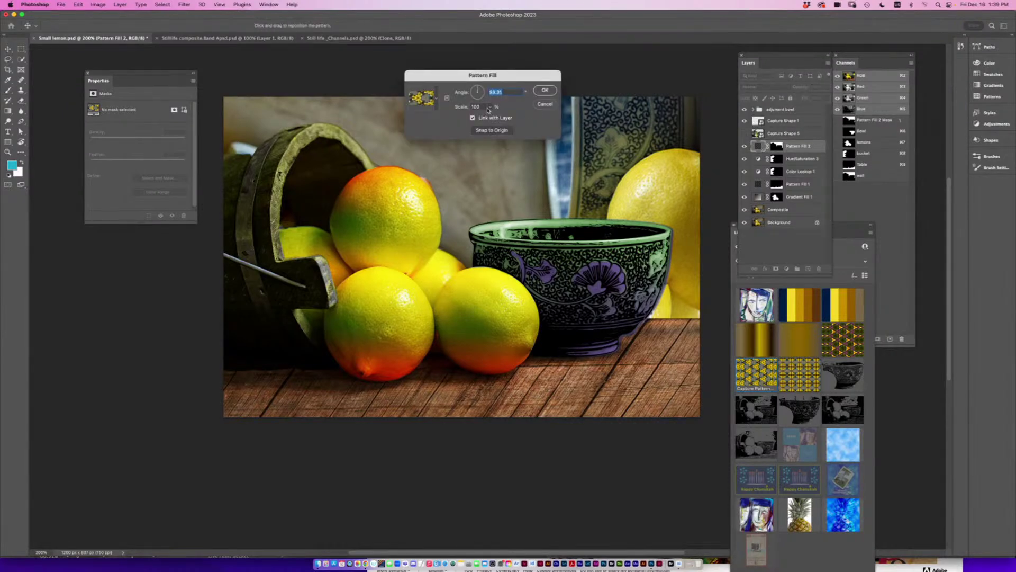
pyautogui.click(489, 108)
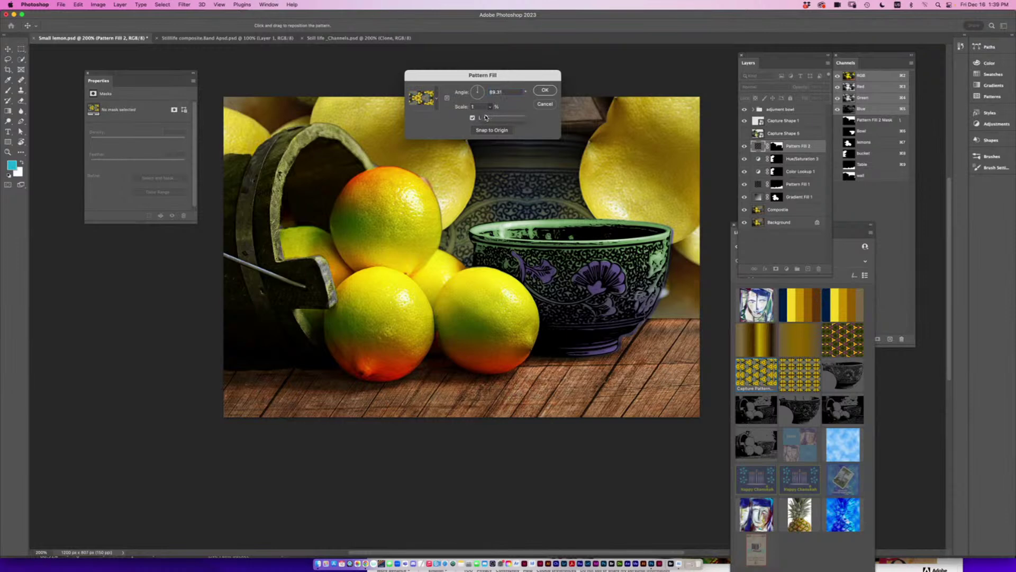
pyautogui.moveTo(505, 117); pyautogui.dragTo(488, 115)
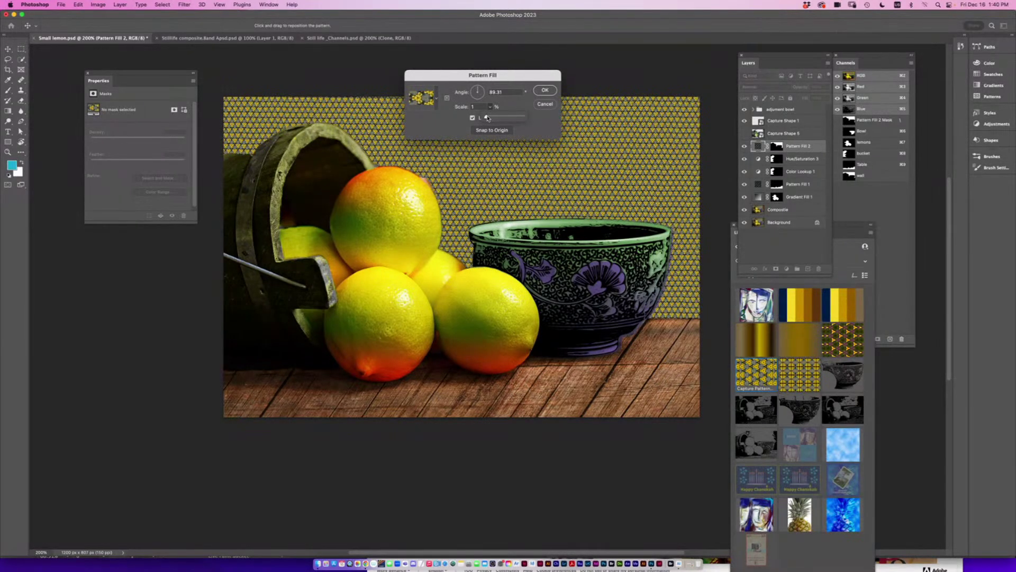
pyautogui.moveTo(486, 118); pyautogui.dragTo(487, 118)
pyautogui.click(545, 91)
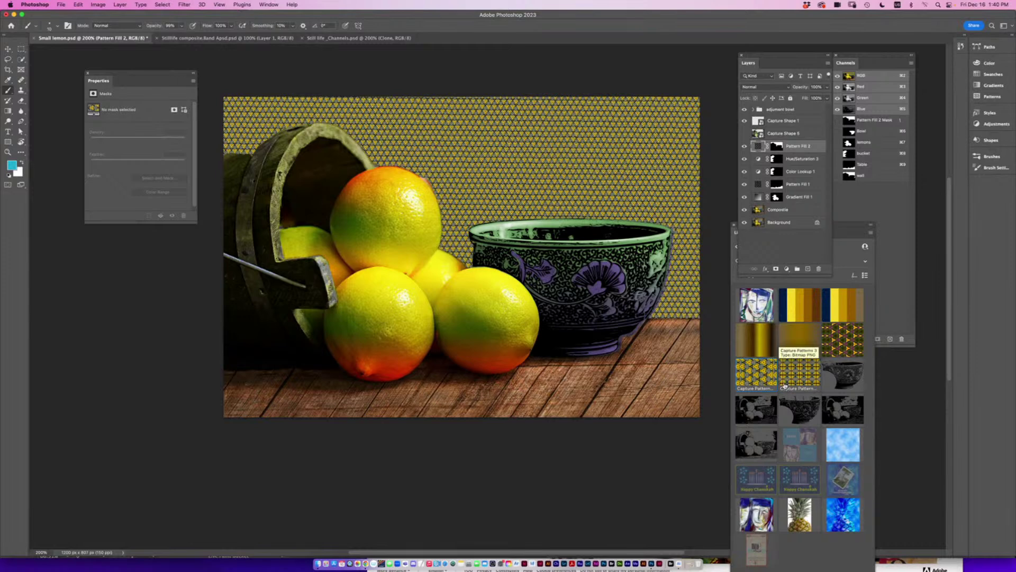
# Add the orange-and-green captured pattern as another fill layer, replace its mask with the wall mask from Pattern Fill 2, and hide Pattern Fill 2.
pyautogui.moveTo(843, 337); pyautogui.dragTo(540, 159)
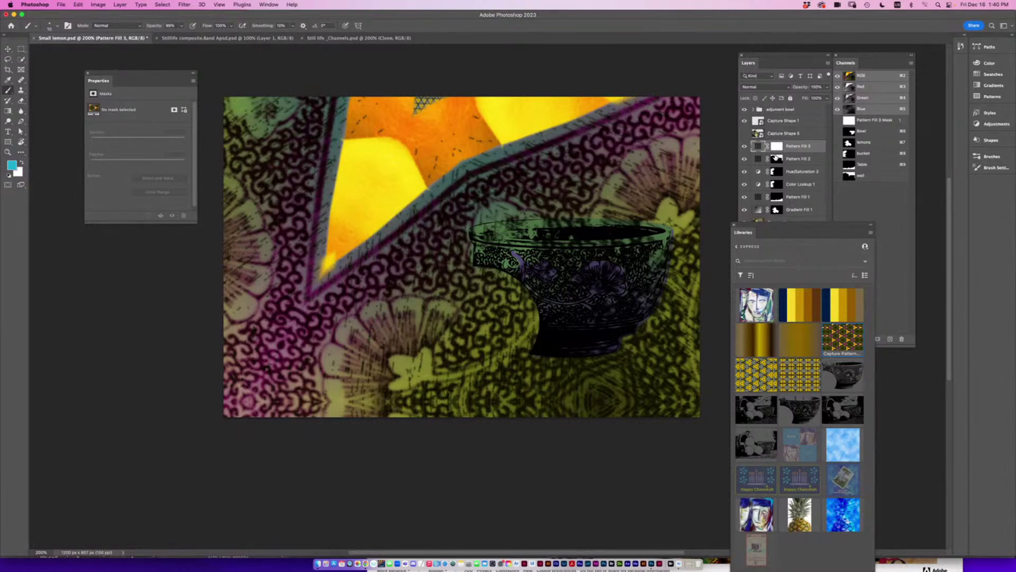
pyautogui.click(777, 159)
pyautogui.moveTo(776, 160); pyautogui.dragTo(776, 146)
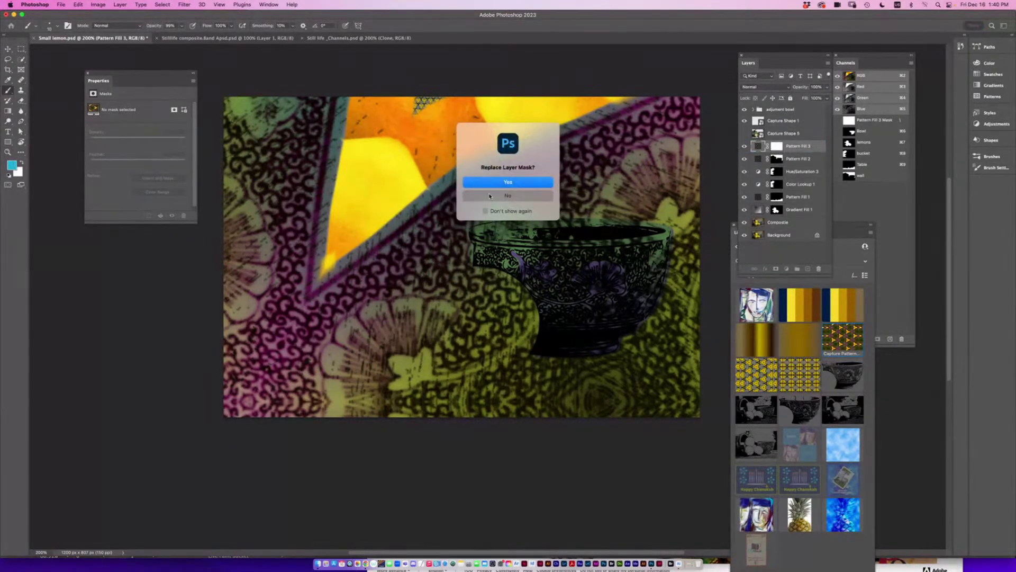
pyautogui.click(492, 182)
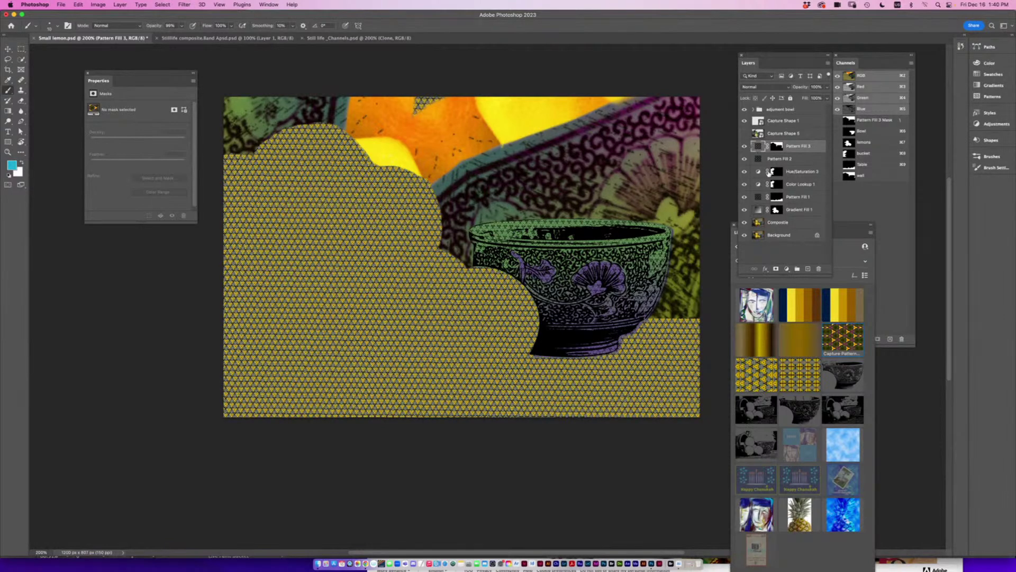
pyautogui.click(744, 159)
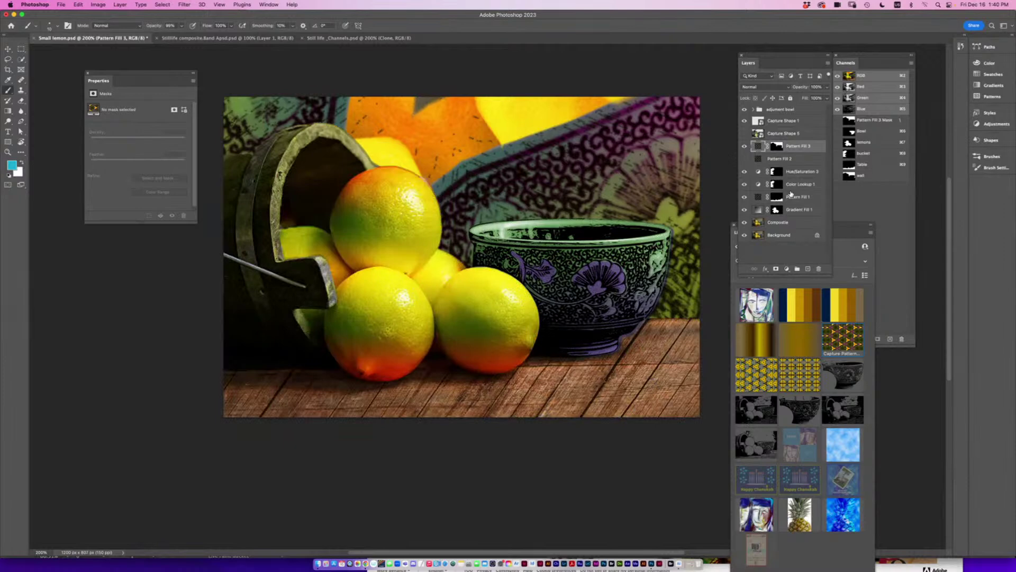
# Rotate the wall's new pattern fill and scale it down so more of the motif shows behind the bowl.
pyautogui.doubleClick(758, 150)
pyautogui.moveTo(479, 93); pyautogui.dragTo(490, 119)
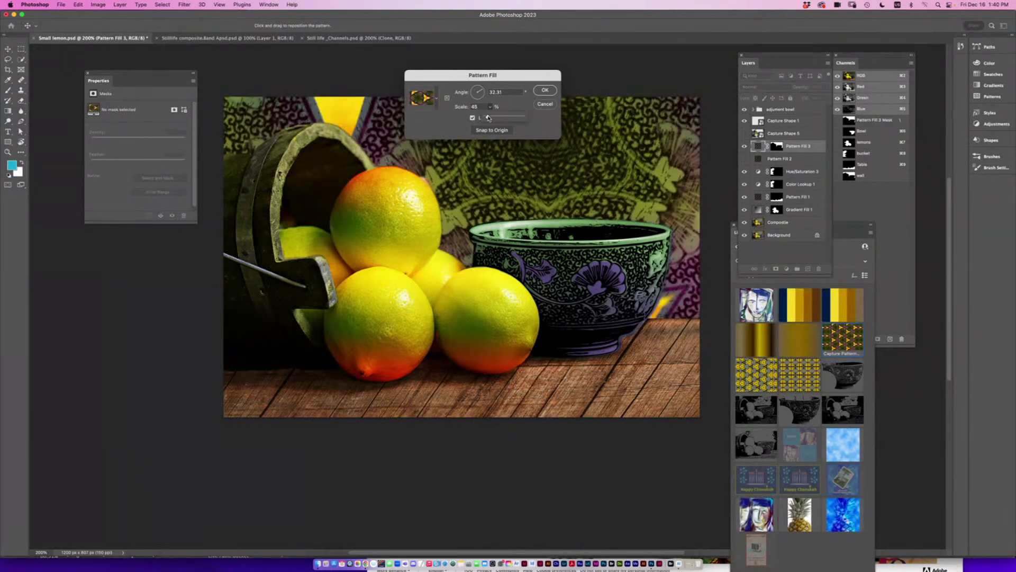
pyautogui.click(545, 91)
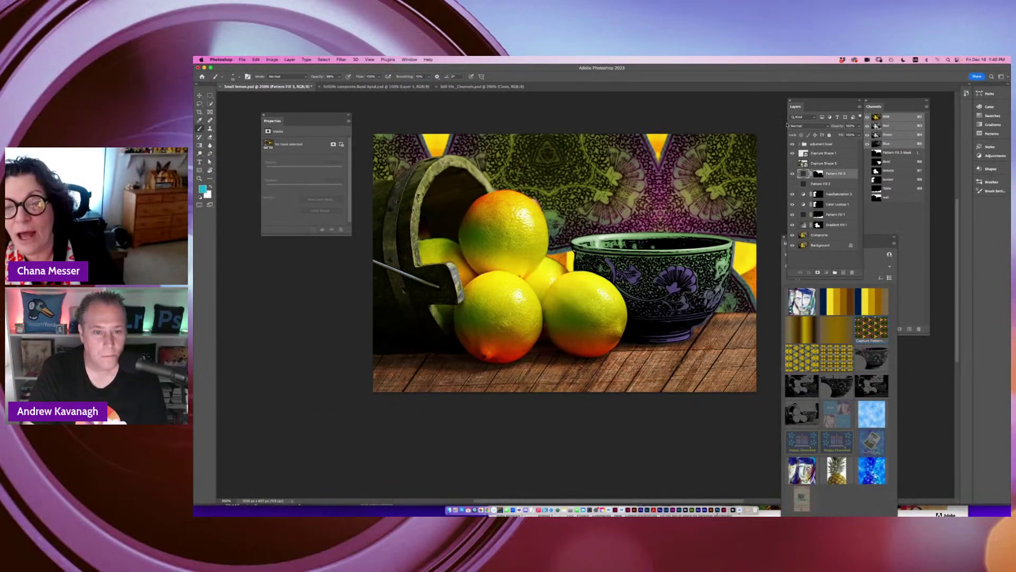
# Blend the new wall pattern into the photo with Soft Light mode and an opacity of about 64%.
pyautogui.click(752, 87)
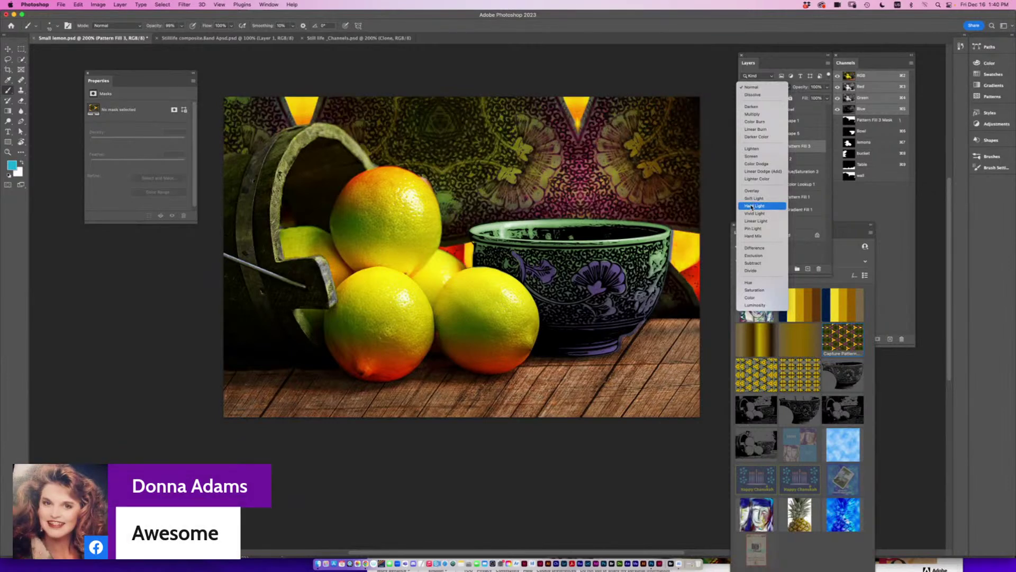
pyautogui.click(752, 199)
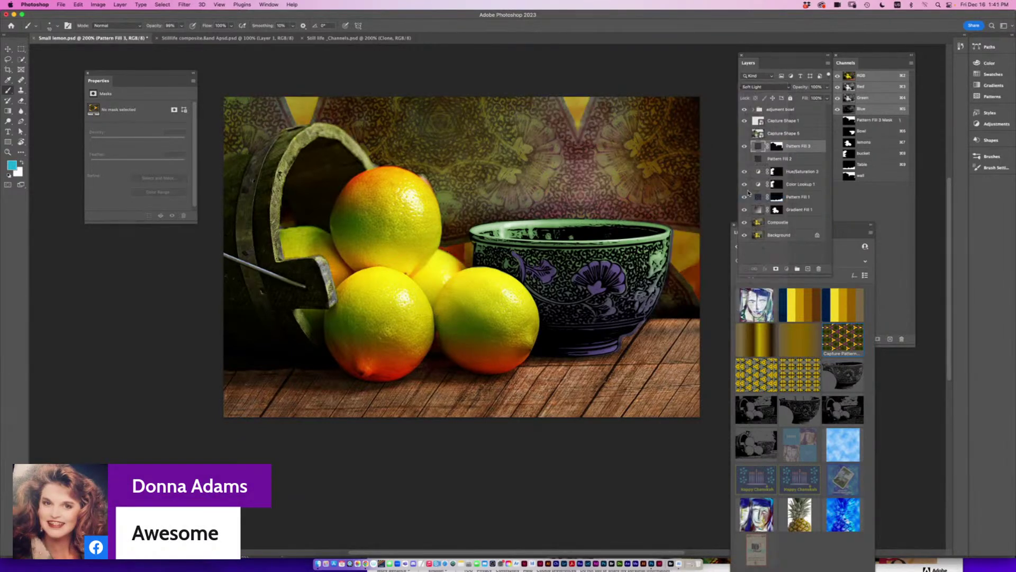
pyautogui.moveTo(803, 90); pyautogui.dragTo(788, 88)
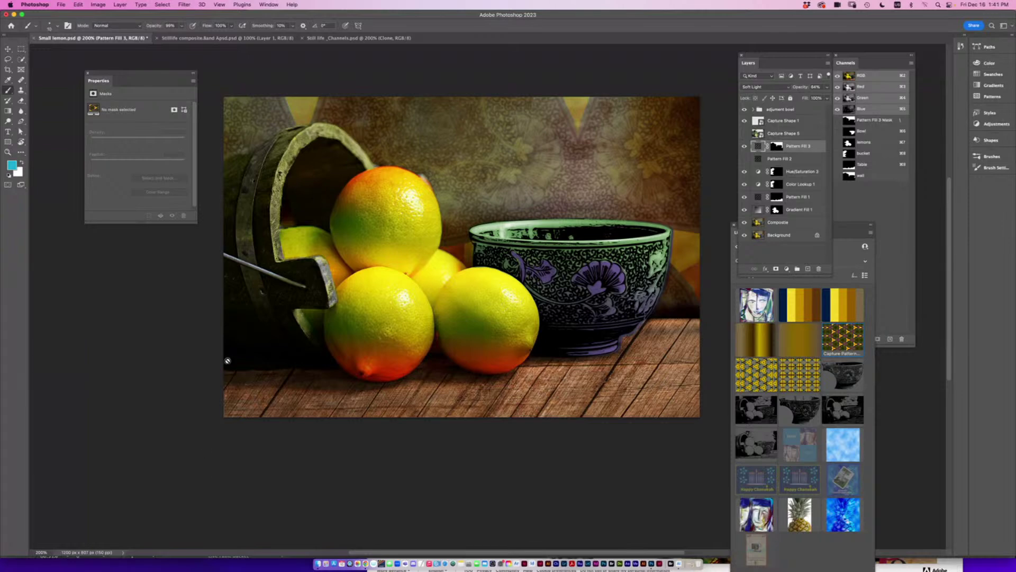
# Compare the restyled image with the before-and-after composite and the original still life in the other open documents.
pyautogui.click(197, 39)
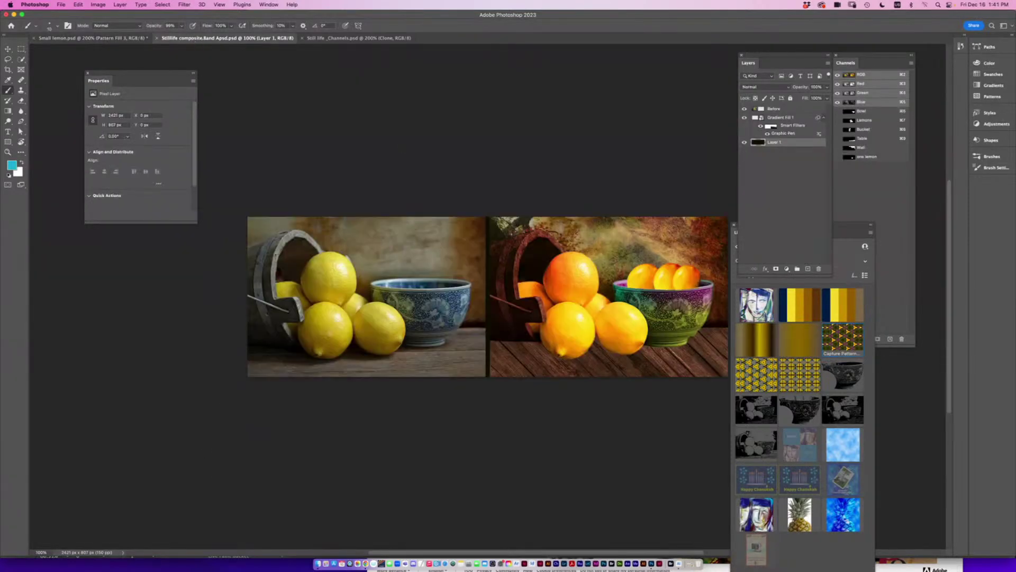
pyautogui.moveTo(581, 357); pyautogui.dragTo(477, 345)
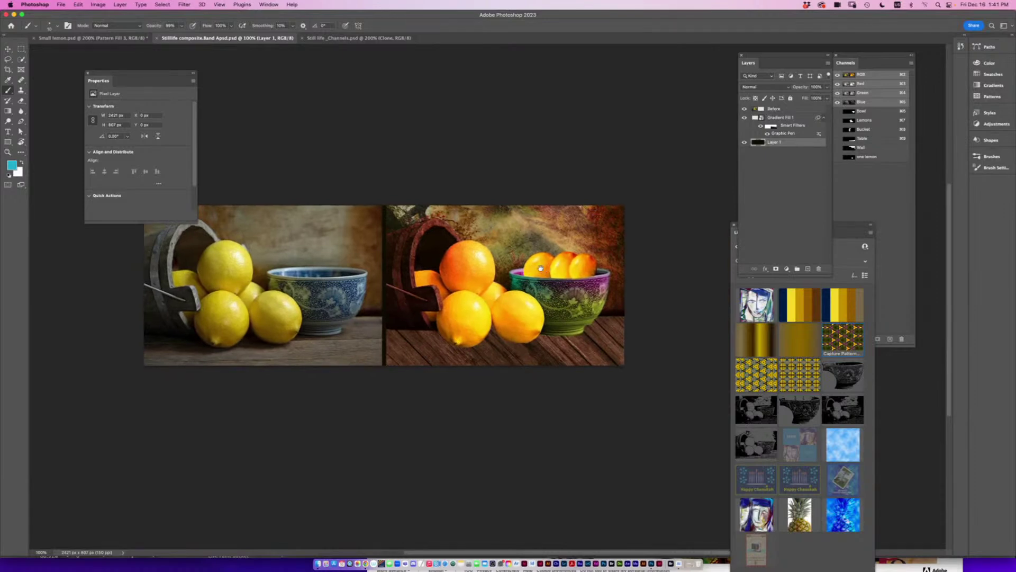
pyautogui.click(361, 40)
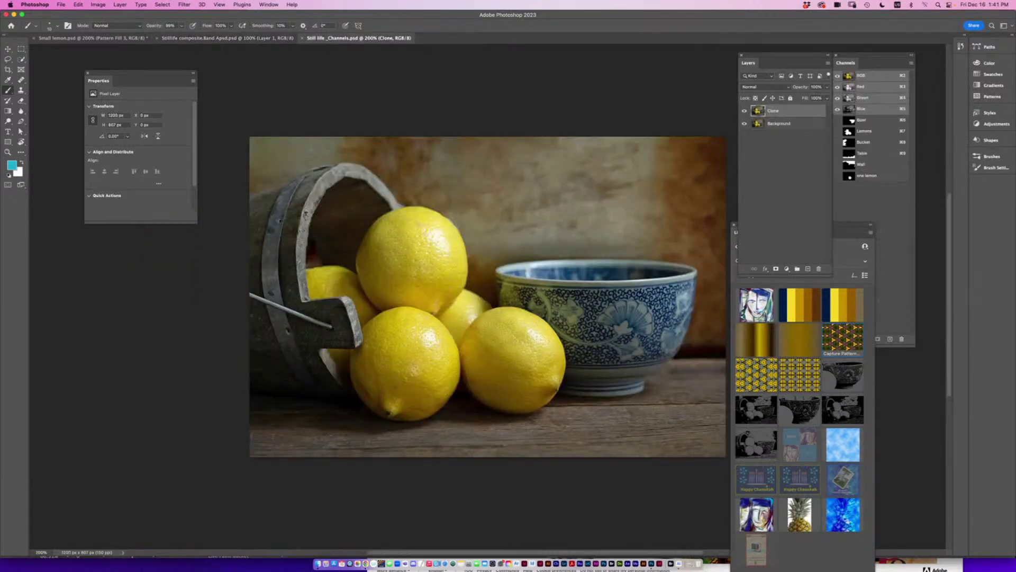
pyautogui.click(105, 38)
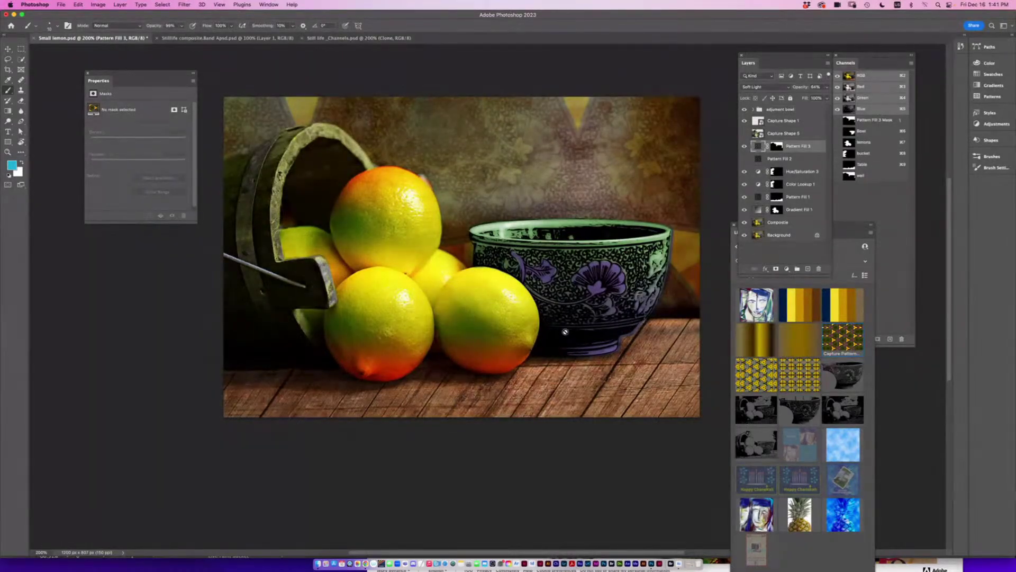
# Save the lemon document and select the Capture Shape 1 layer.
pyautogui.click(886, 205)
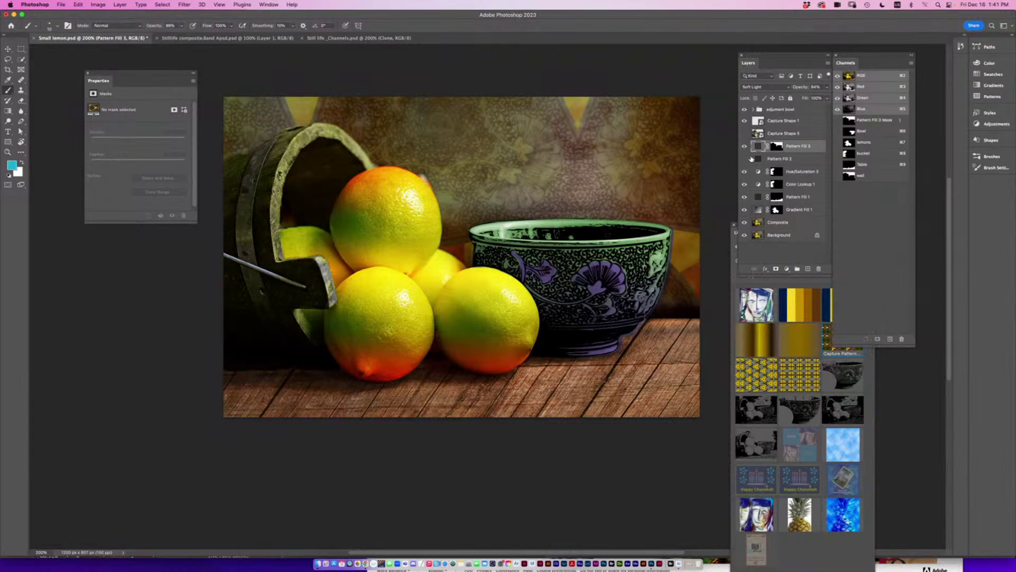
pyautogui.press('super+s')
pyautogui.click(793, 122)
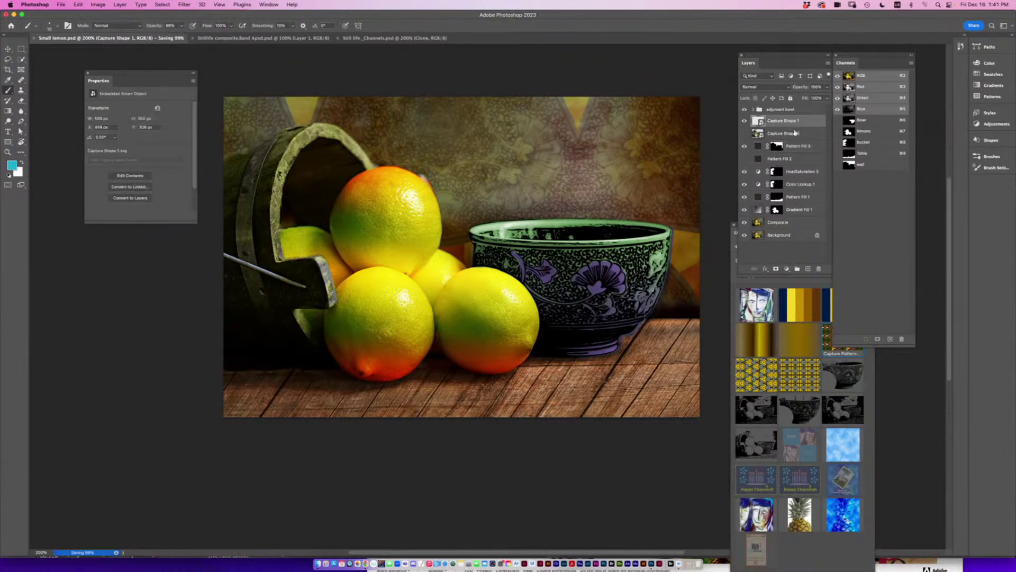
# Group the layers from Gradient Fill 1 up to Pattern Fill 3 and name the group "Pattern and effect".
pyautogui.click(805, 209)
pyautogui.press('/')
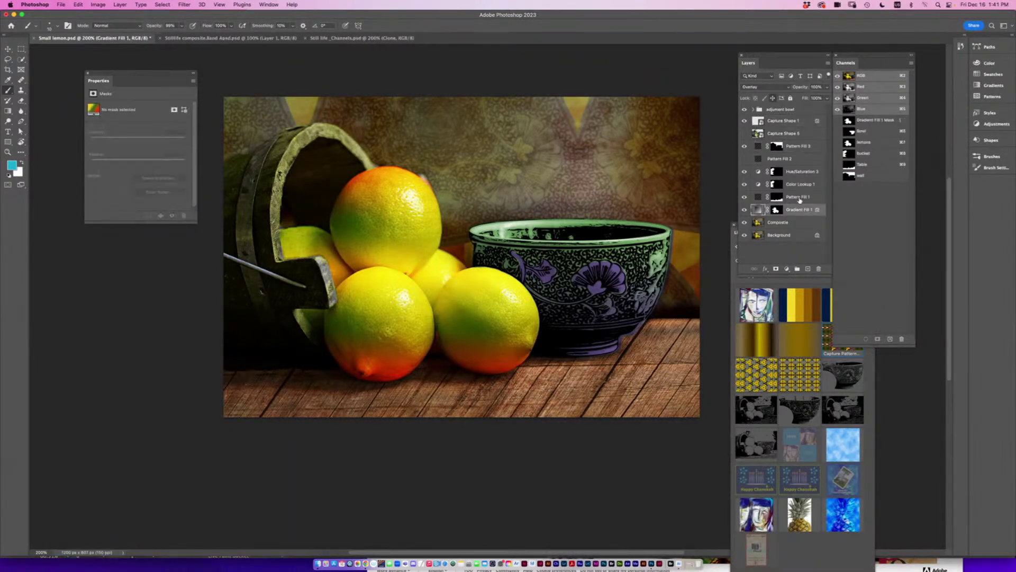
pyautogui.keyDown('shift'); pyautogui.click(799, 197); pyautogui.keyUp('shift')
pyautogui.keyDown('shift'); pyautogui.click(799, 184); pyautogui.keyUp('shift')
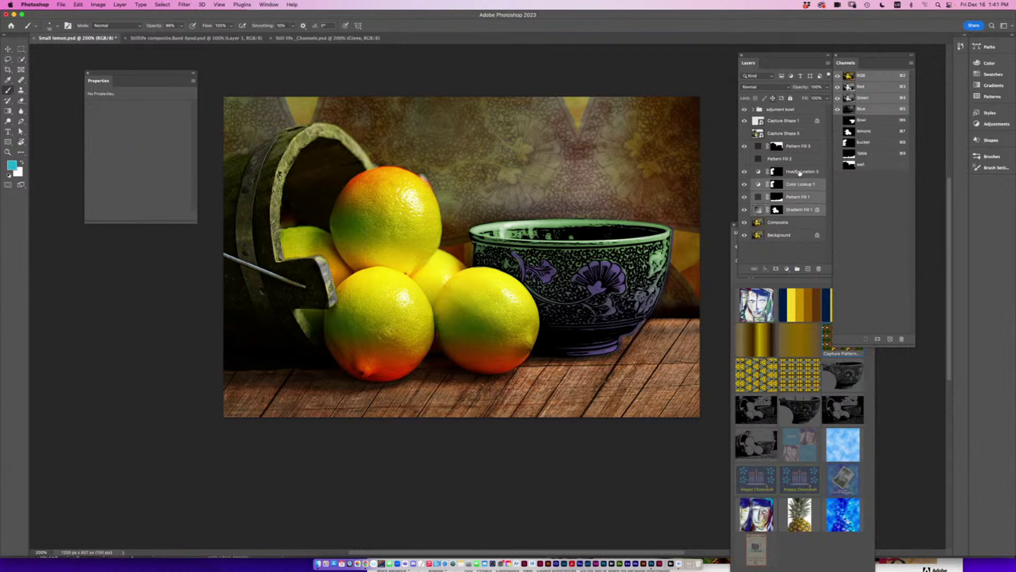
pyautogui.keyDown('shift'); pyautogui.click(801, 172); pyautogui.keyUp('shift')
pyautogui.click(803, 146)
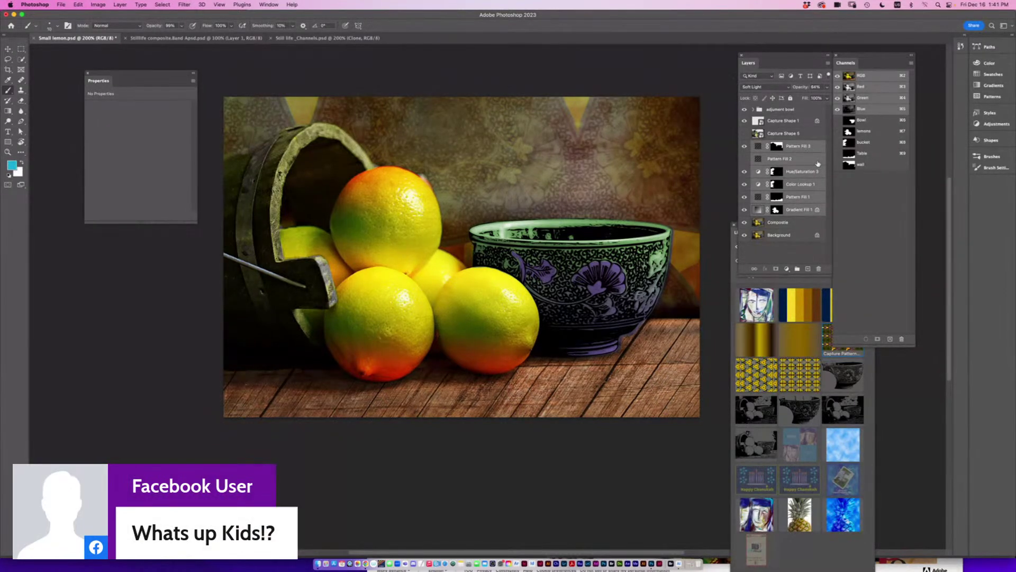
pyautogui.press('super+g')
pyautogui.doubleClick(775, 145)
pyautogui.write('P')
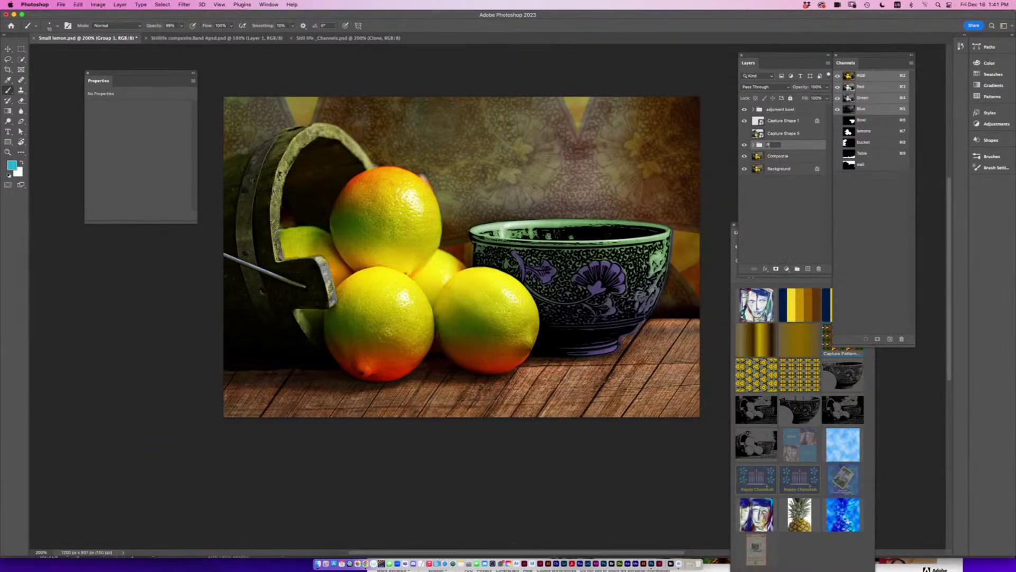
pyautogui.write('attern and effect')
pyautogui.press('Return')
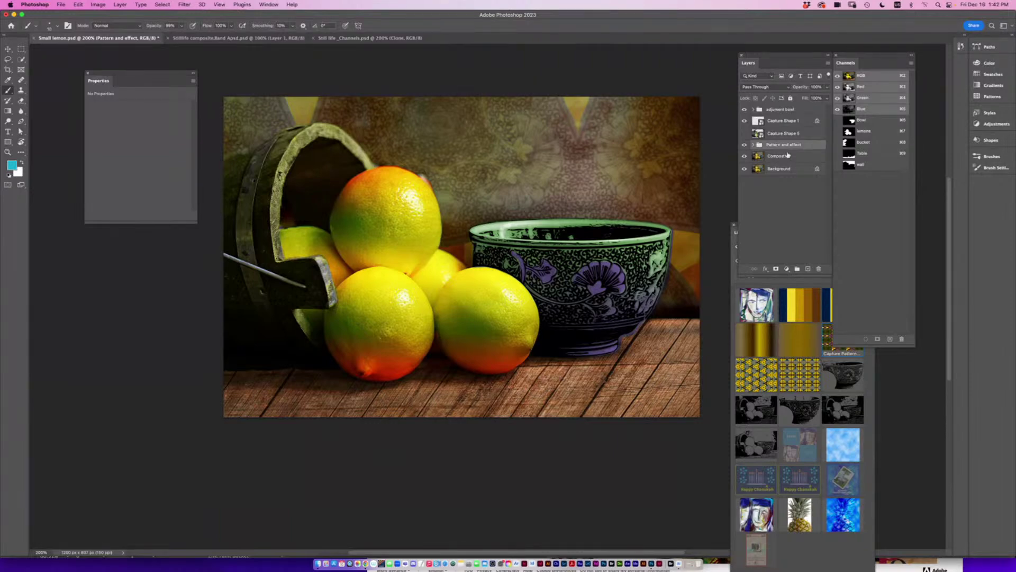
# Load the lemons channel as a selection with the Composite layer active and subtract everything except the front lemon nearest the bowl.
pyautogui.click(756, 156)
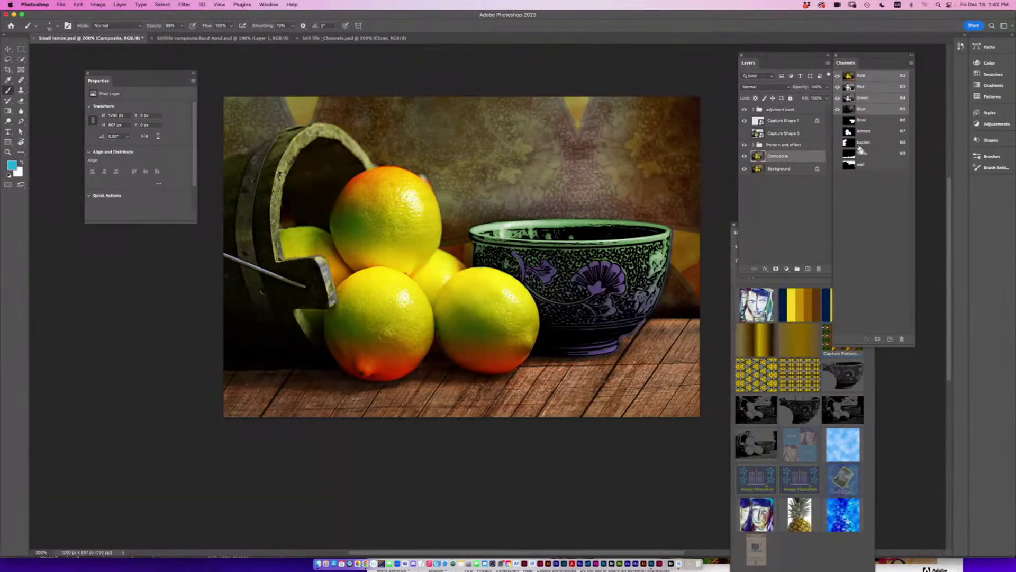
pyautogui.keyDown('super'); pyautogui.click(848, 132); pyautogui.keyUp('super')
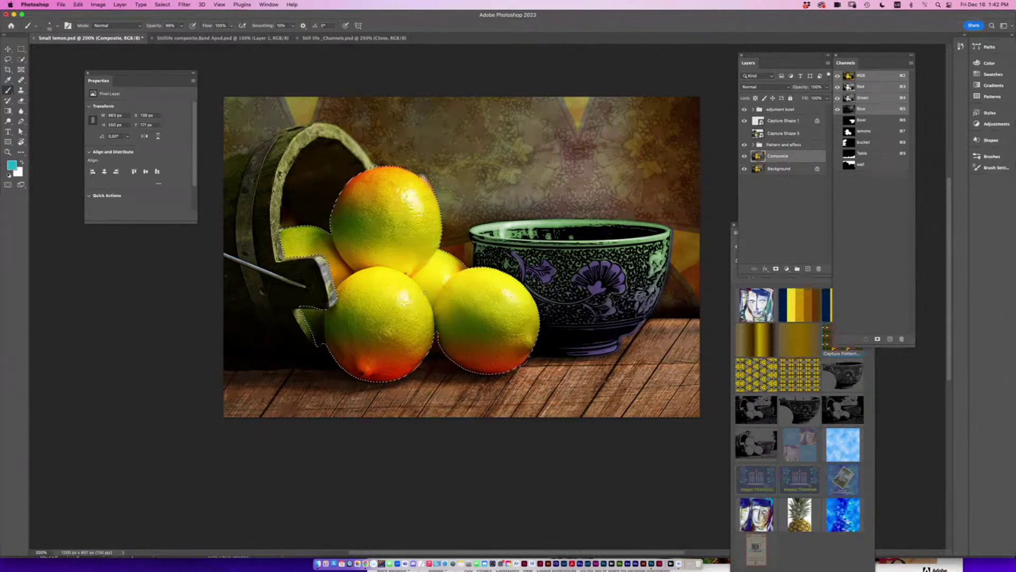
pyautogui.click(7, 60)
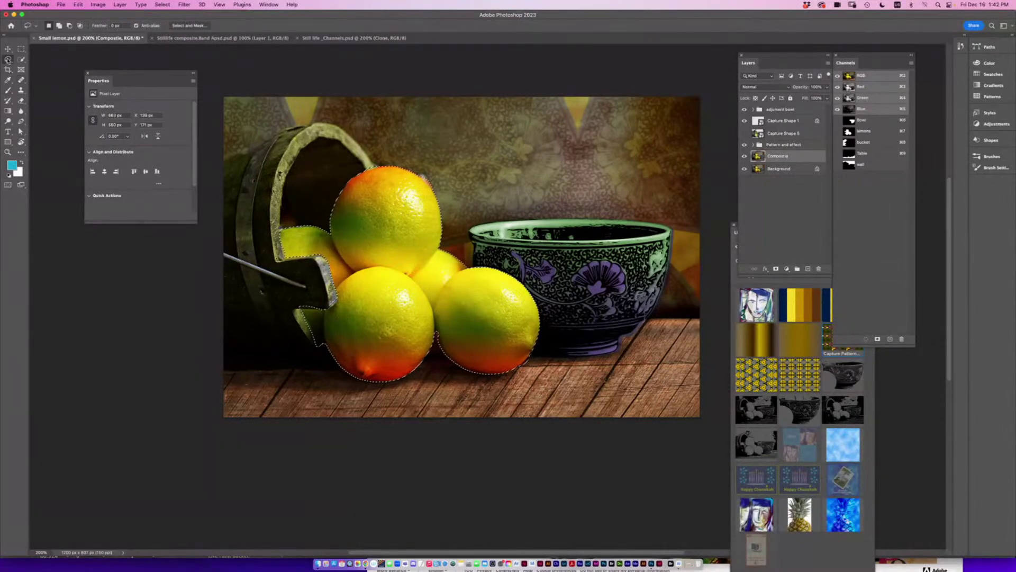
pyautogui.press('alt')
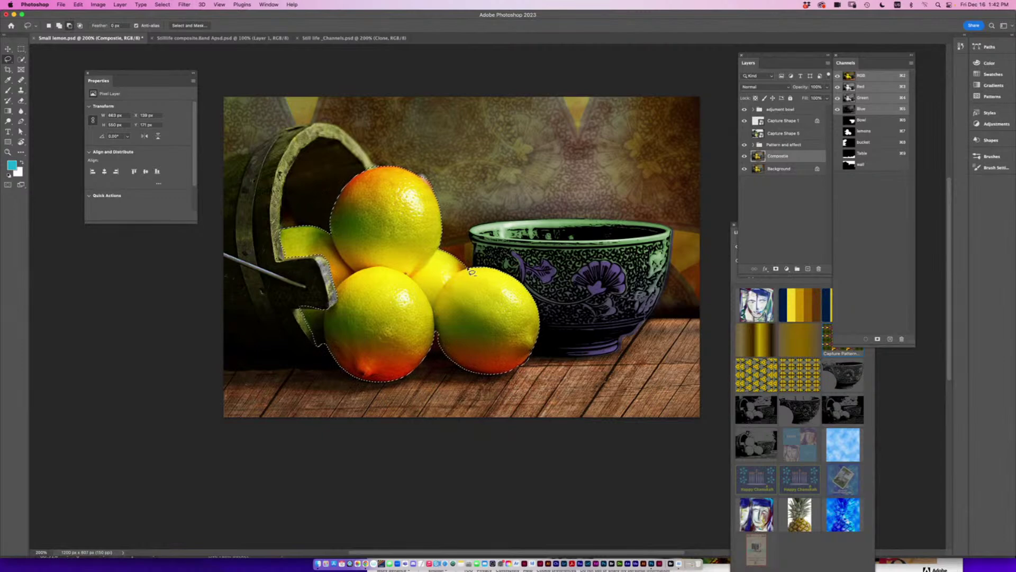
pyautogui.moveTo(452, 281)
pyautogui.mouseDown()
pyautogui.moveTo(425, 340)
pyautogui.moveTo(340, 414)
pyautogui.moveTo(220, 342)
pyautogui.moveTo(219, 194)
pyautogui.moveTo(421, 130)
pyautogui.mouseUp()
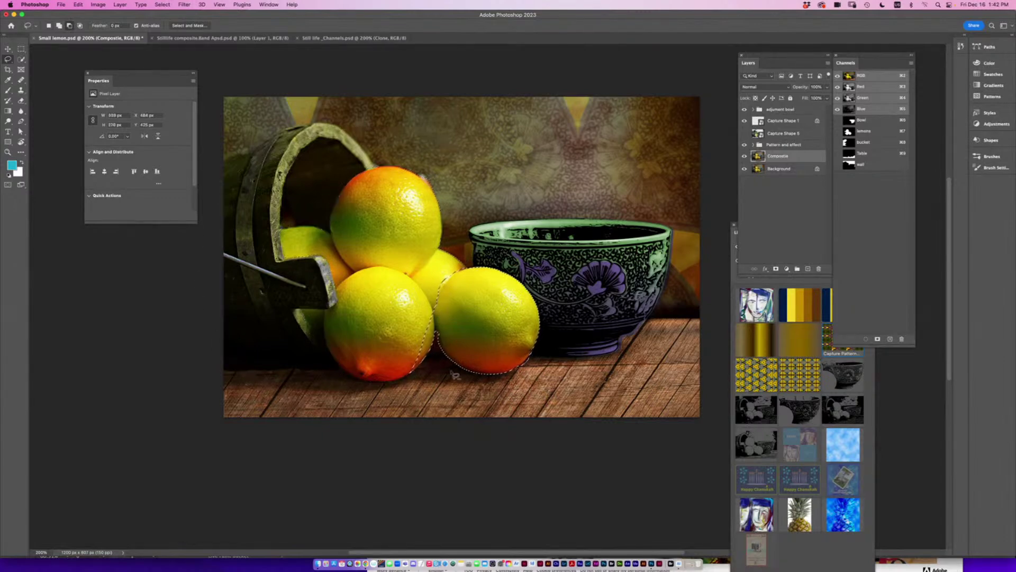
pyautogui.moveTo(439, 326); pyautogui.dragTo(452, 340)
pyautogui.moveTo(459, 276); pyautogui.dragTo(460, 277)
pyautogui.moveTo(537, 362); pyautogui.dragTo(523, 369)
# Save the single-lemon selection as a new channel named lemon1.
pyautogui.click(162, 4)
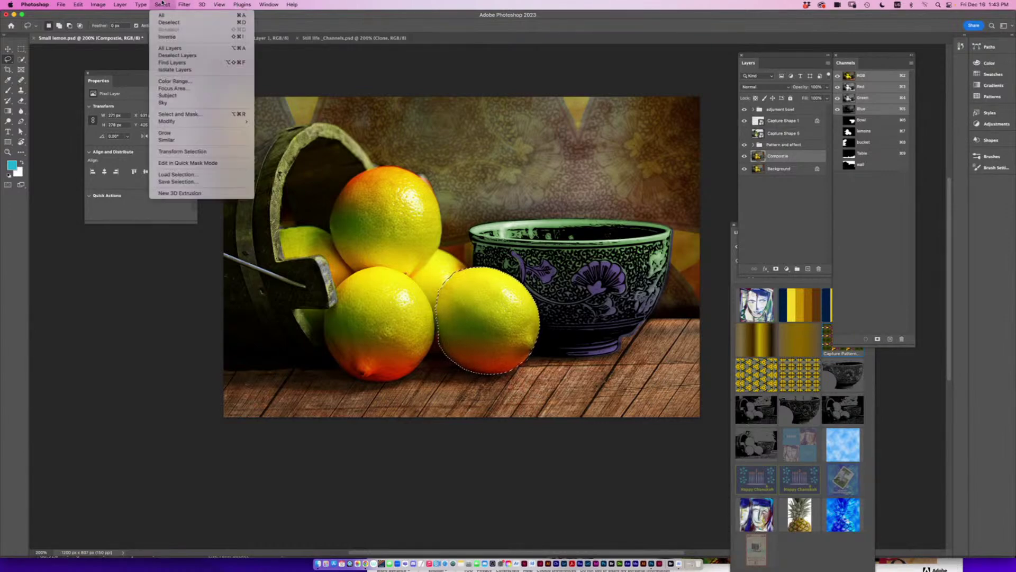
pyautogui.click(173, 182)
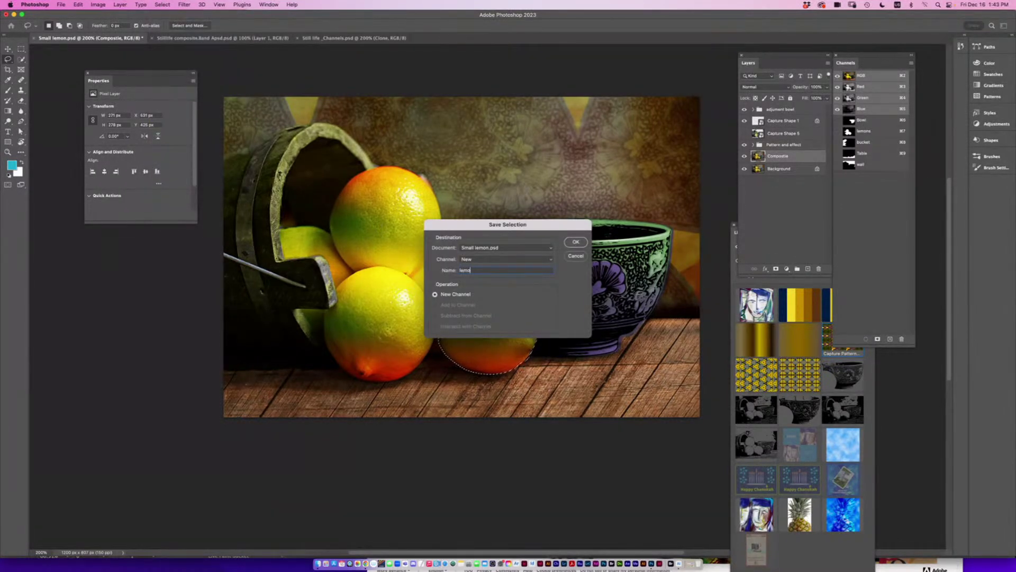
pyautogui.press('Return')
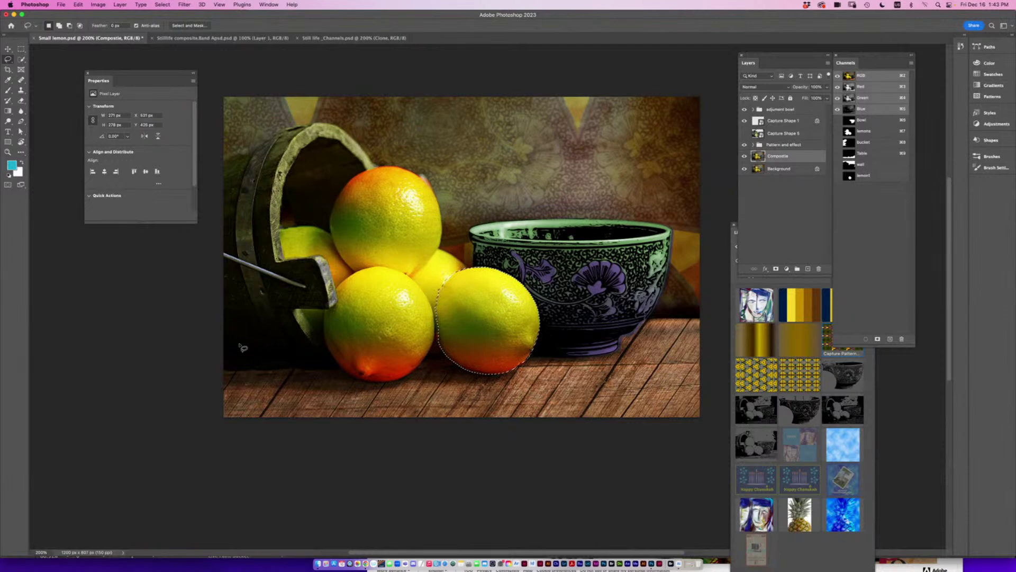
# Clear the selection and reselect the front lemon nearest the bowl with the Object Selection tool.
pyautogui.hotkey('ctrl', 'd')
pyautogui.click(20, 60)
pyautogui.rightClick(20, 60)
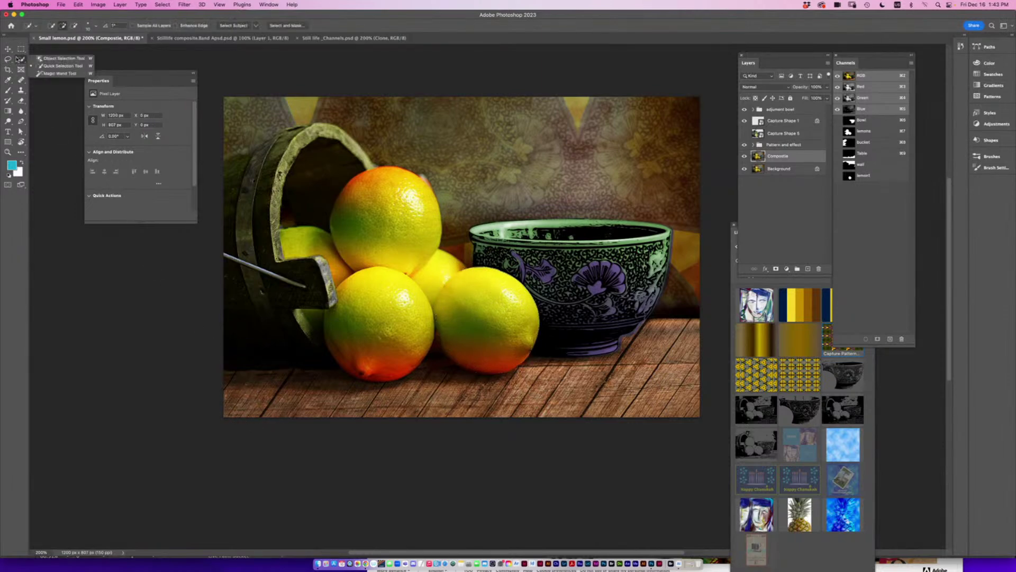
pyautogui.click(52, 59)
pyautogui.moveTo(431, 263); pyautogui.dragTo(544, 376)
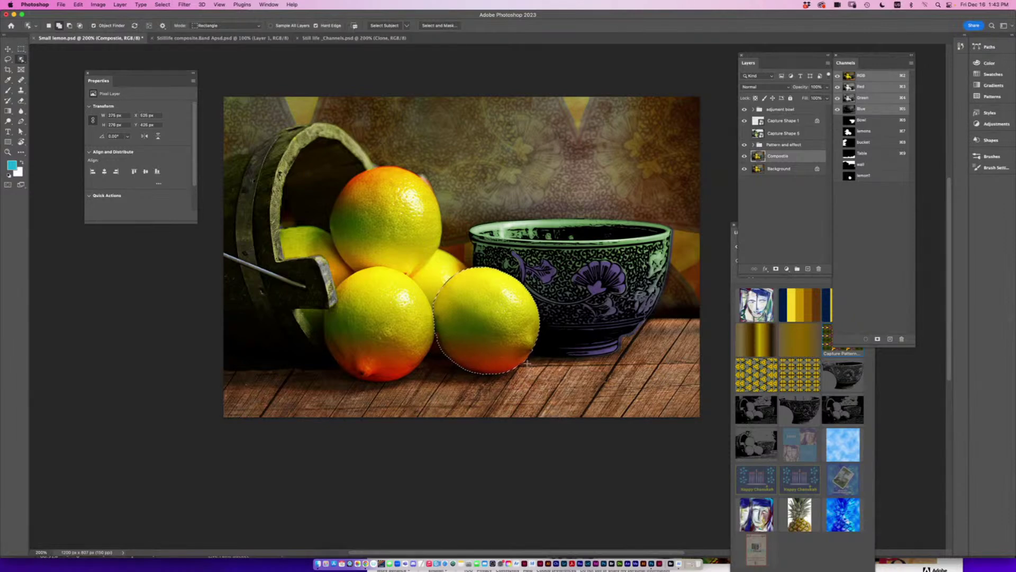
# Save the new lemon selection as a channel named lemon2.
pyautogui.click(161, 5)
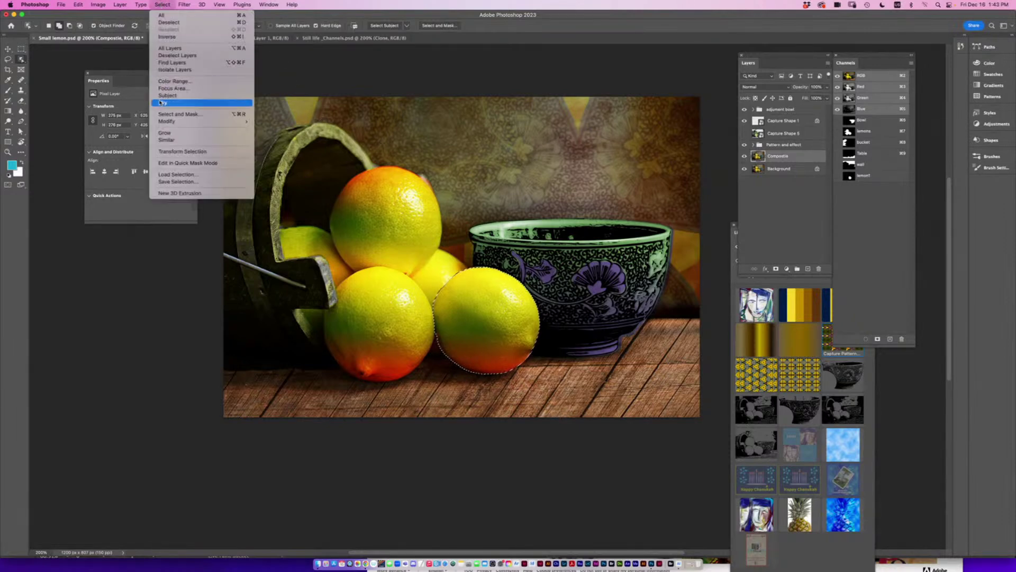
pyautogui.click(178, 181)
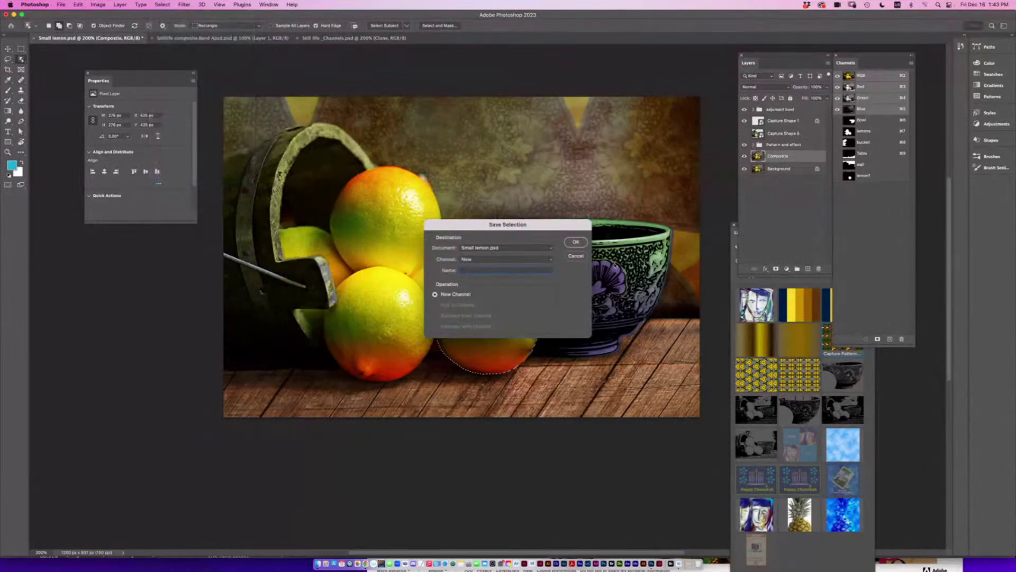
pyautogui.write('lemon2')
pyautogui.press('Return')
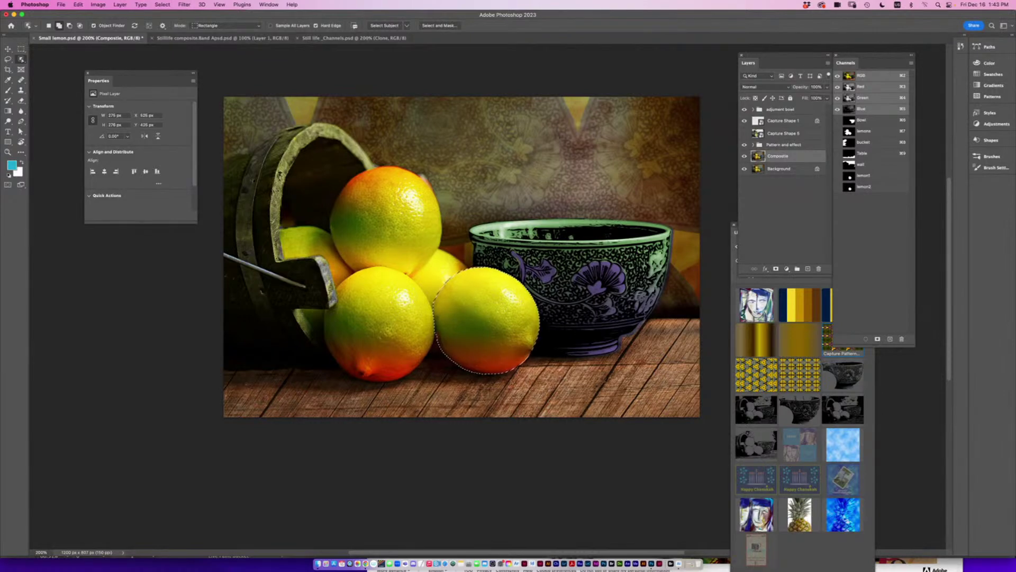
# Copy the selected lemon from the Composite layer to its own layer and name it Lemon.
pyautogui.press('super+j')
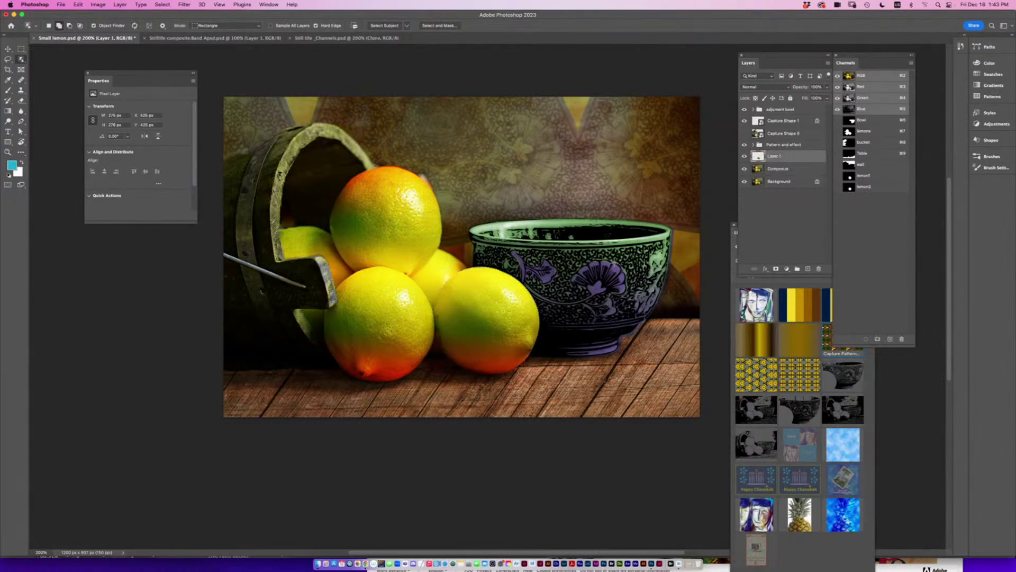
pyautogui.doubleClick(773, 155)
pyautogui.write('Lemon')
pyautogui.press('Return')
# Move the copied lemon above the bowl and bring its layer to the top of the layer stack.
pyautogui.click(8, 49)
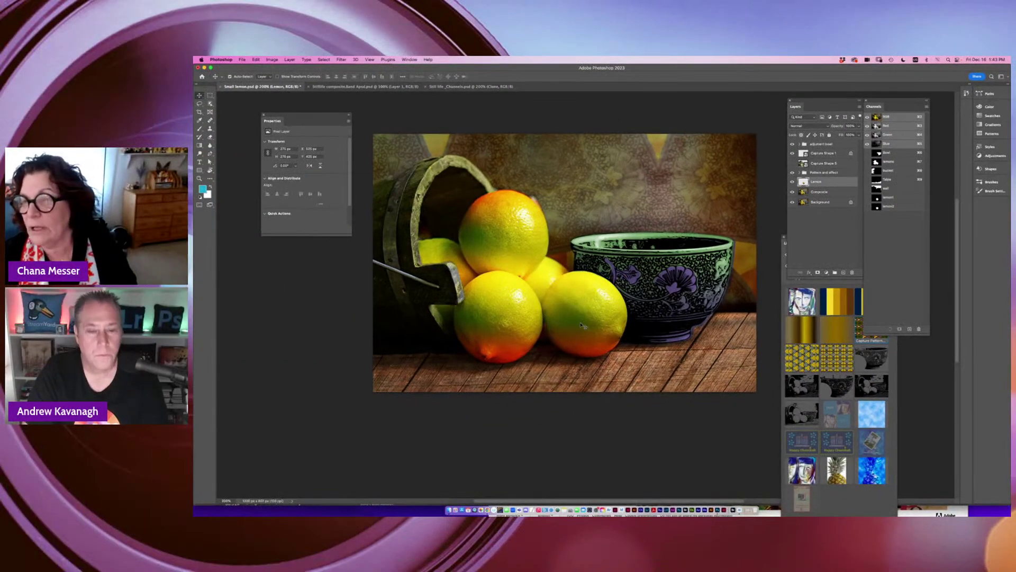
pyautogui.moveTo(580, 321); pyautogui.dragTo(614, 216)
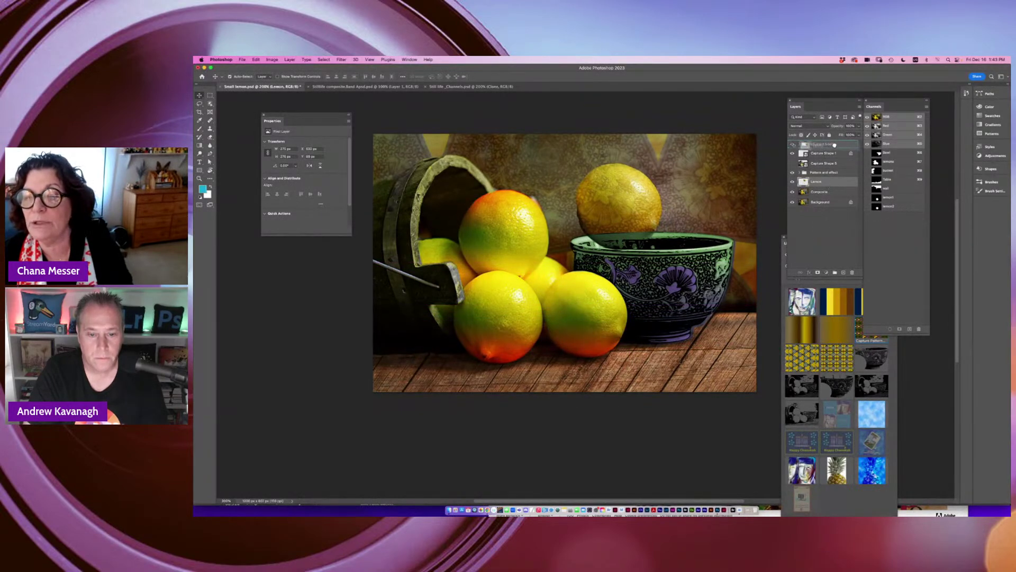
pyautogui.moveTo(834, 142); pyautogui.dragTo(831, 143)
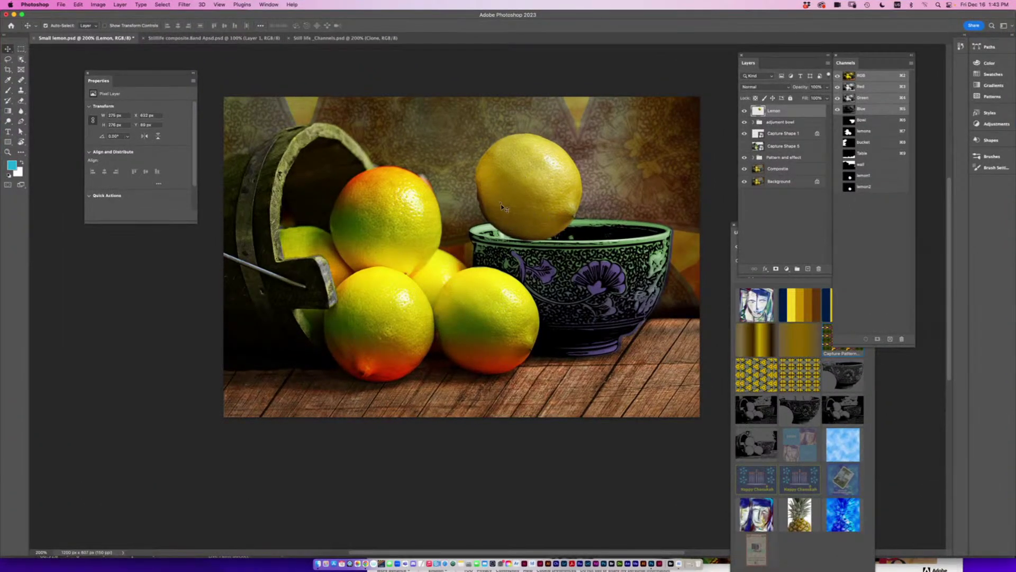
# Save the document and convert the Lemon layer to a smart object.
pyautogui.press('super+s')
pyautogui.click(828, 63)
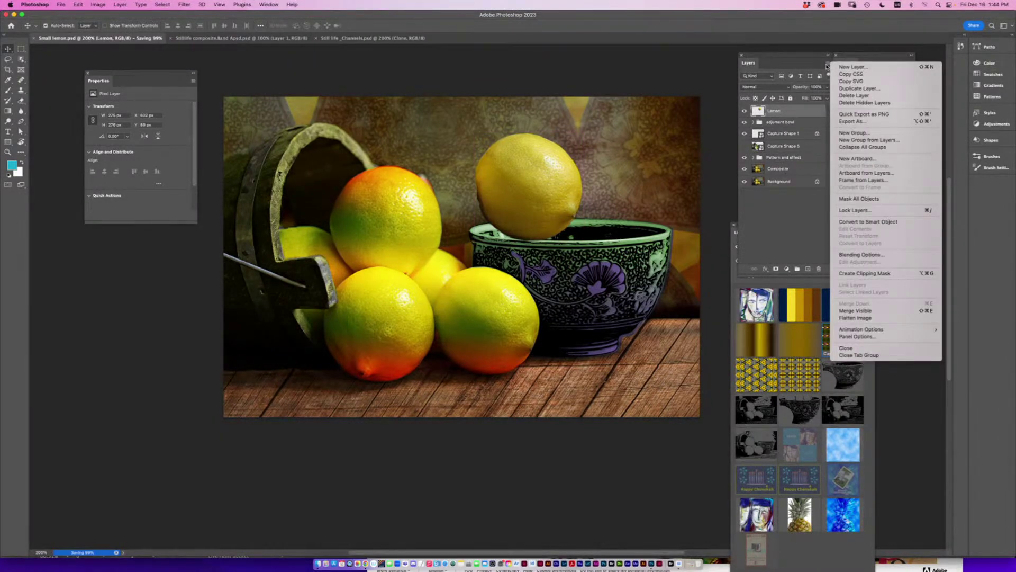
pyautogui.click(868, 222)
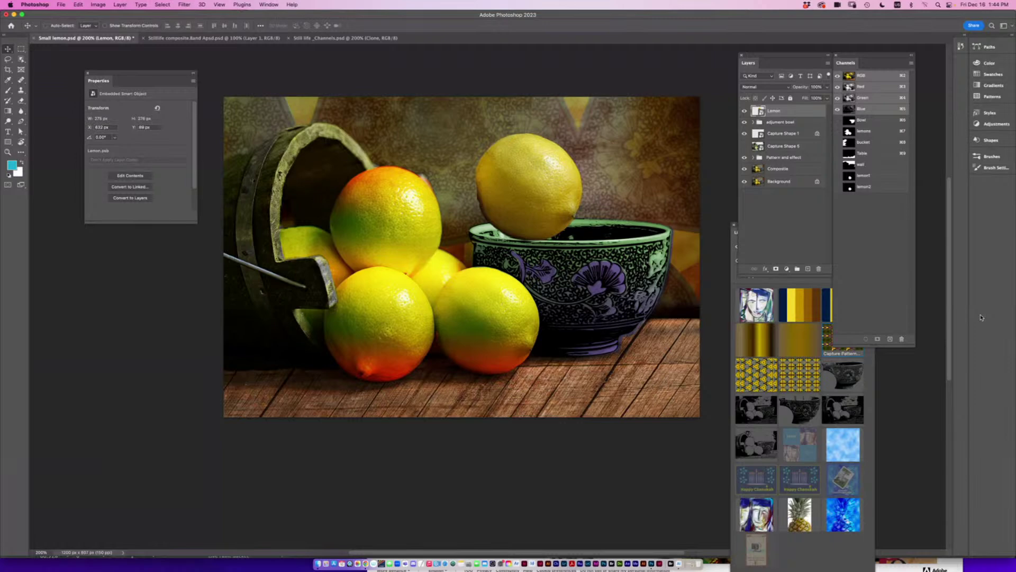
# Rotate the copied lemon about 77° counterclockwise, scale it down to about 65%, and place it over the bowl's rim nearest the lemon pile.
pyautogui.press('cmd+t')
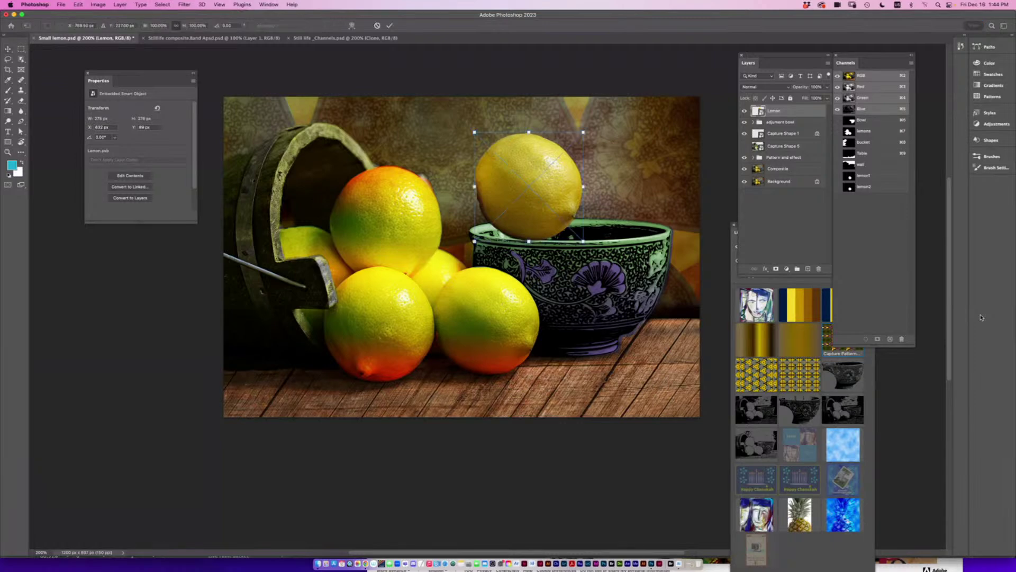
pyautogui.moveTo(590, 239); pyautogui.dragTo(604, 149)
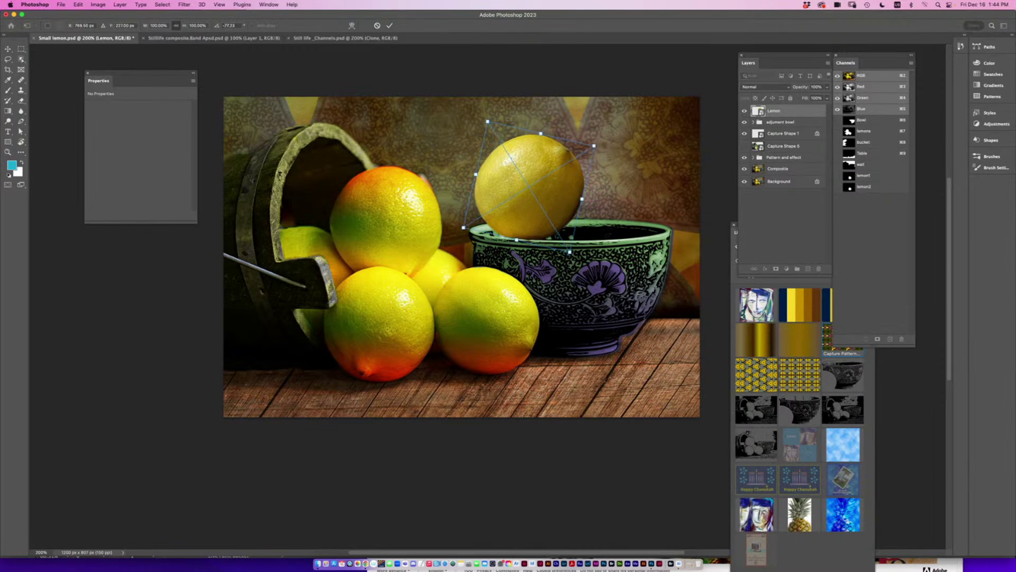
pyautogui.moveTo(570, 255)
pyautogui.mouseDown()
pyautogui.moveTo(549, 219)
pyautogui.moveTo(516, 209)
pyautogui.moveTo(525, 239)
pyautogui.moveTo(554, 249)
pyautogui.mouseUp()
pyautogui.moveTo(518, 220); pyautogui.dragTo(518, 228)
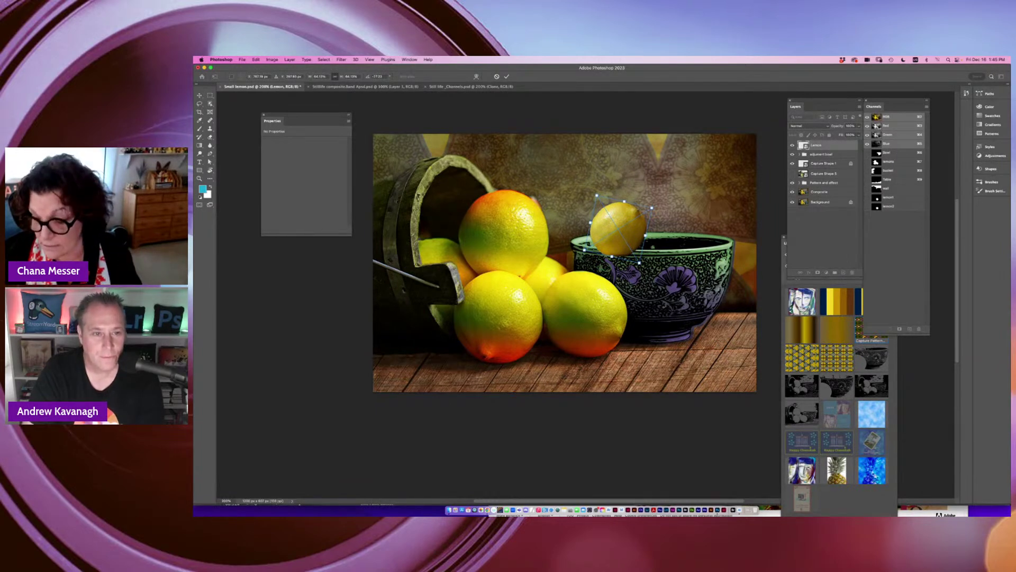
pyautogui.press('Return')
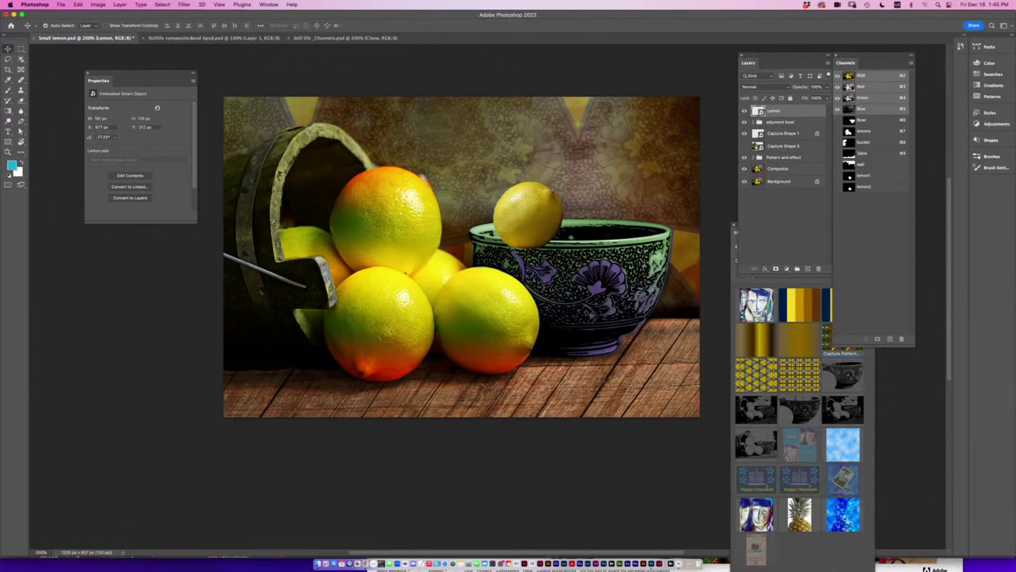
pyautogui.moveTo(527, 217); pyautogui.dragTo(526, 223)
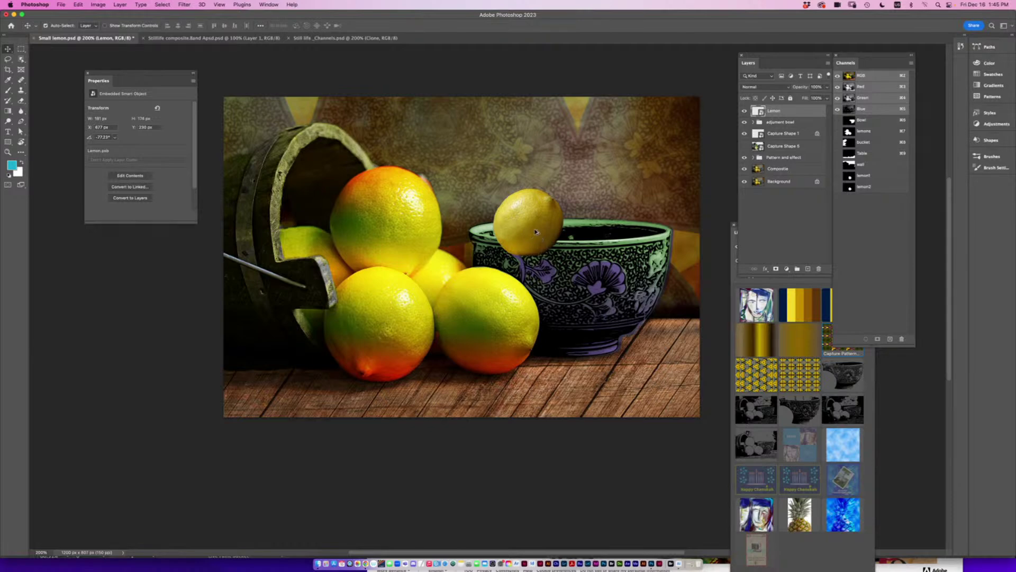
# Duplicate the small lemon, rotate the copy to about -144°, and place it overlapping the first one above the bowl.
pyautogui.moveTo(536, 231); pyautogui.dragTo(594, 233)
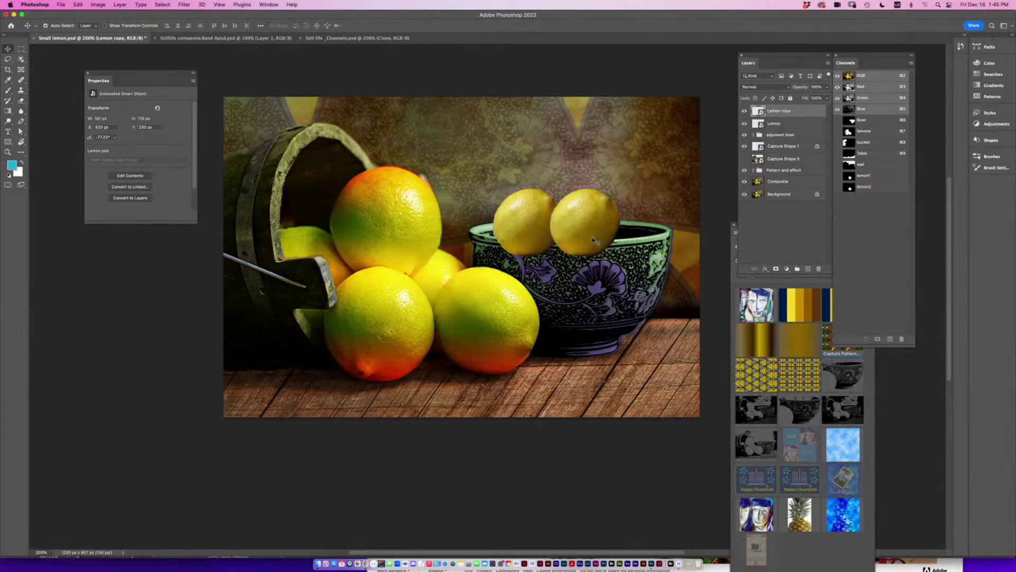
pyautogui.hotkey('ctrl', 't')
pyautogui.moveTo(636, 189); pyautogui.dragTo(578, 181)
pyautogui.moveTo(576, 231); pyautogui.dragTo(563, 229)
pyautogui.click(389, 25)
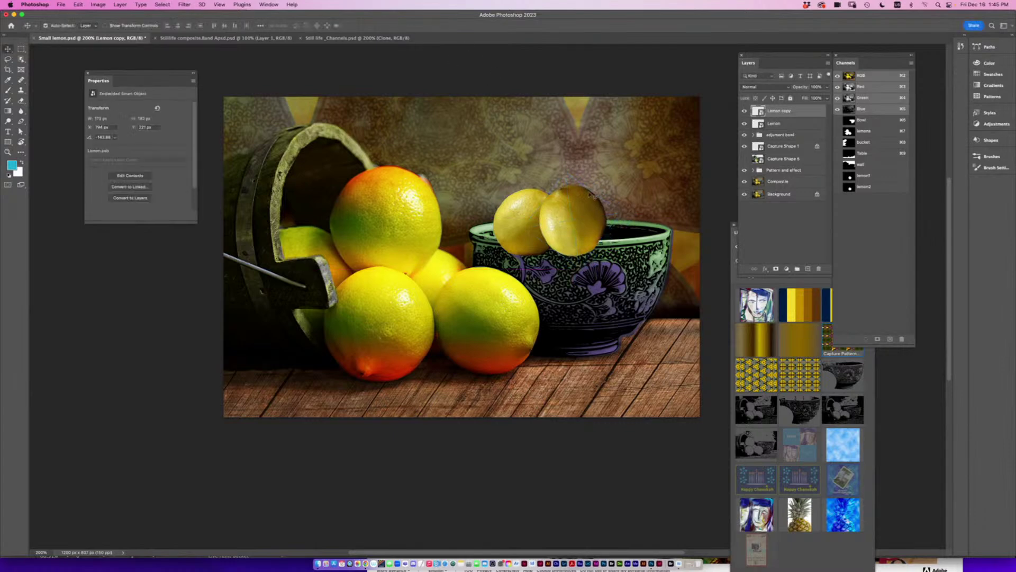
# Duplicate the second lemon, then rotate and shrink the new copy and place it near the bowl's far rim.
pyautogui.moveTo(565, 221); pyautogui.dragTo(597, 227)
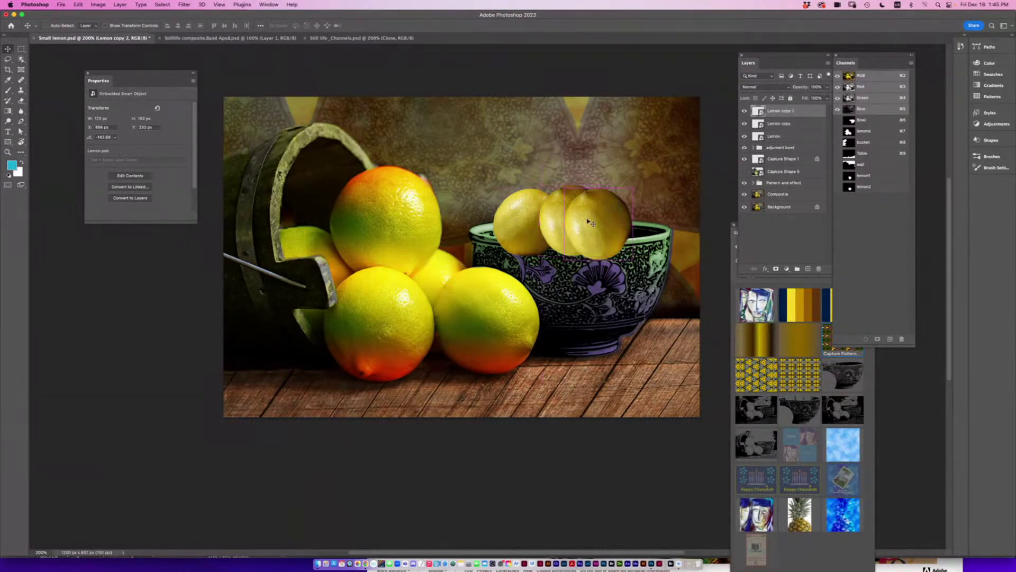
pyautogui.press('super+t')
pyautogui.moveTo(646, 216); pyautogui.dragTo(626, 219)
pyautogui.moveTo(581, 184); pyautogui.dragTo(615, 169)
pyautogui.moveTo(573, 229); pyautogui.dragTo(606, 233)
pyautogui.click(390, 25)
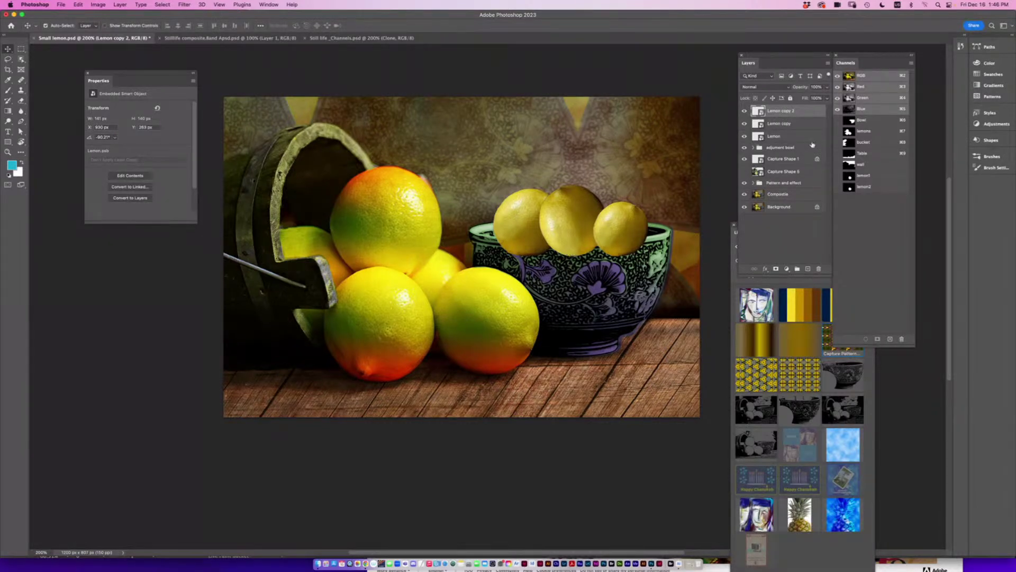
# Reduce the opacity of the Lemon, Lemon copy and Lemon copy 2 layers together to 43%.
pyautogui.click(788, 138)
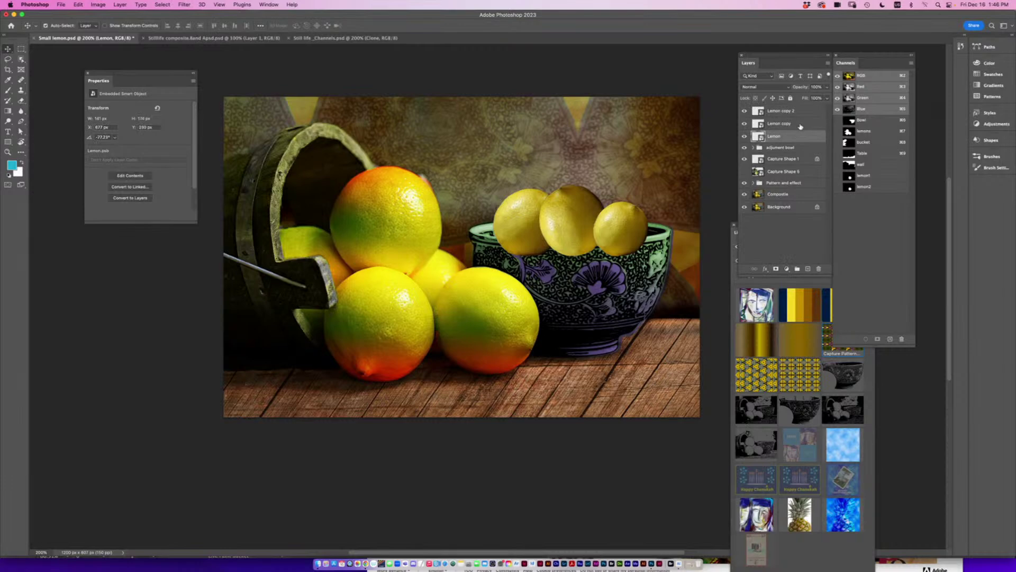
pyautogui.keyDown('shift'); pyautogui.click(798, 124); pyautogui.keyUp('shift')
pyautogui.keyDown('shift'); pyautogui.click(792, 111); pyautogui.keyUp('shift')
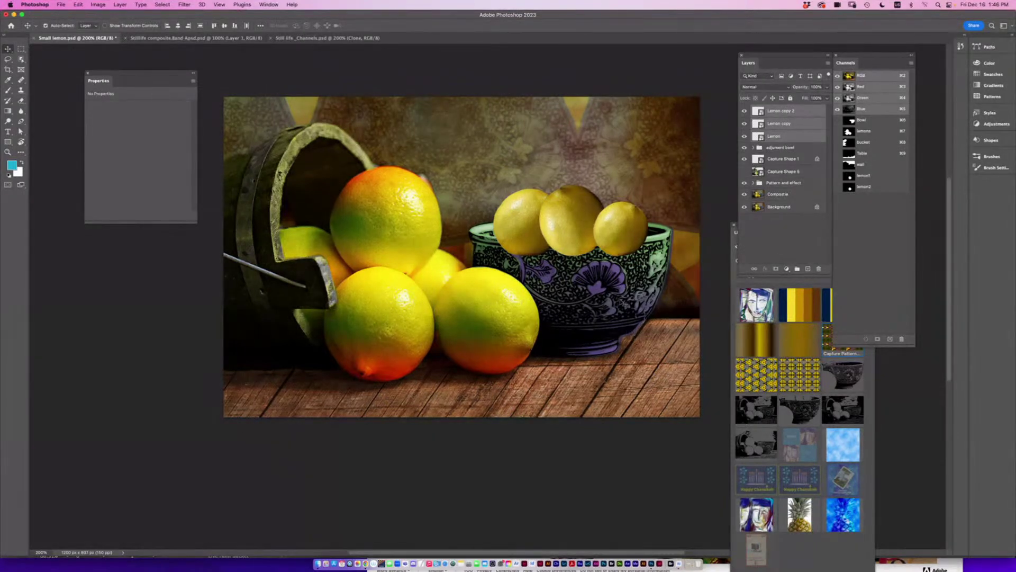
pyautogui.moveTo(798, 89); pyautogui.dragTo(791, 89)
pyautogui.write('48')
pyautogui.press('Return')
pyautogui.moveTo(800, 88); pyautogui.dragTo(797, 88)
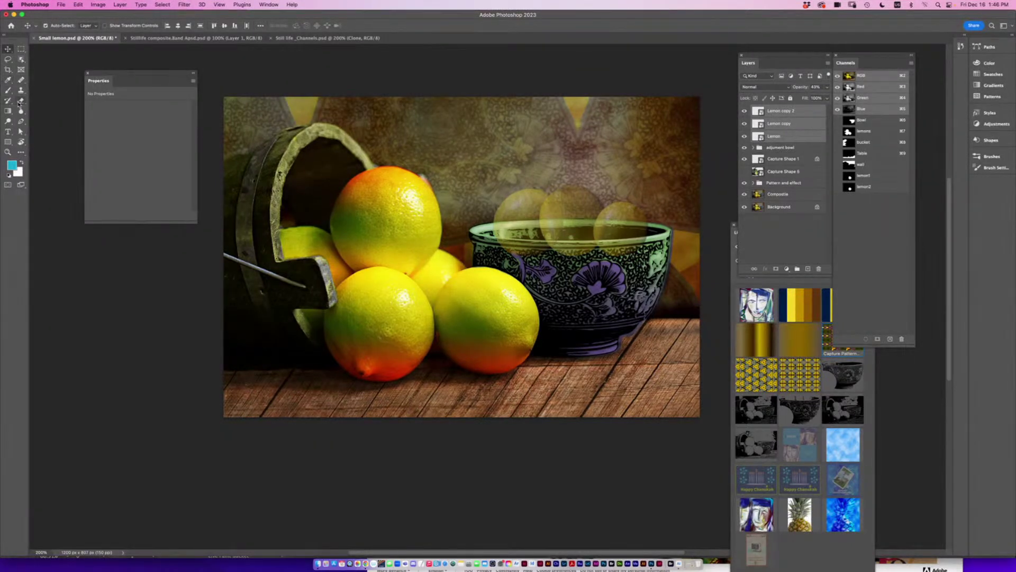
# Draw a closed Pen path that follows the bowl's front rim and loops above the three translucent lemons.
pyautogui.click(22, 122)
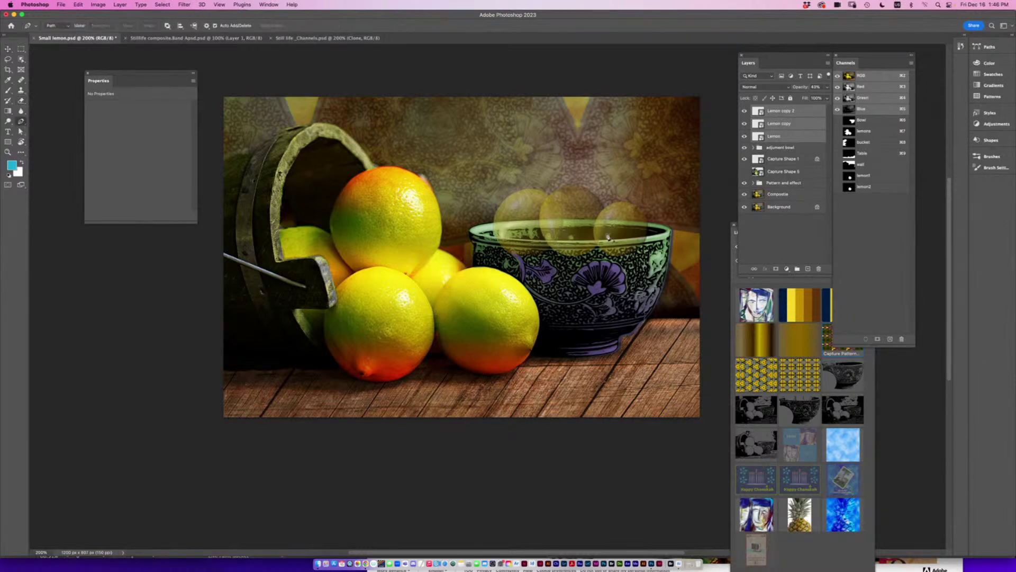
pyautogui.press('super+equal')
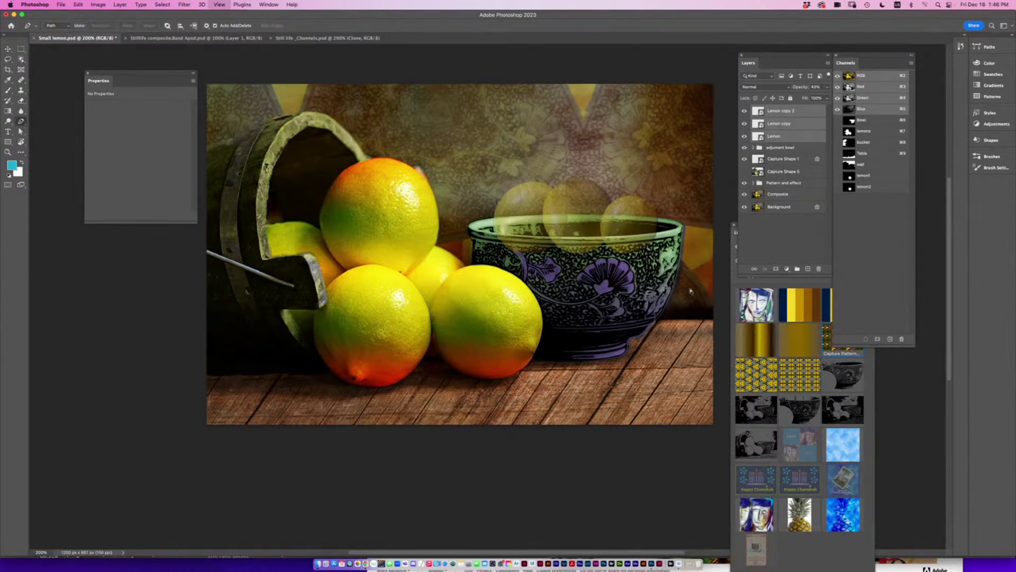
pyautogui.moveTo(617, 320); pyautogui.dragTo(499, 321)
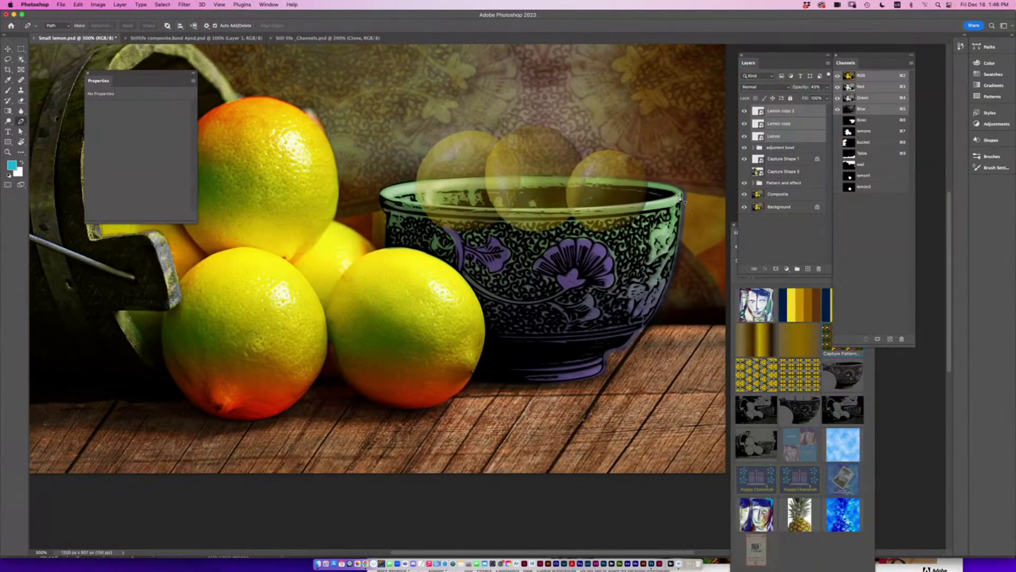
pyautogui.click(679, 196)
pyautogui.moveTo(585, 210); pyautogui.dragTo(555, 209)
pyautogui.moveTo(440, 204); pyautogui.dragTo(412, 201)
pyautogui.click(395, 198)
pyautogui.moveTo(386, 194); pyautogui.dragTo(400, 172)
pyautogui.click(597, 130)
pyautogui.click(654, 144)
pyautogui.click(681, 167)
pyautogui.click(680, 195)
pyautogui.click(21, 132)
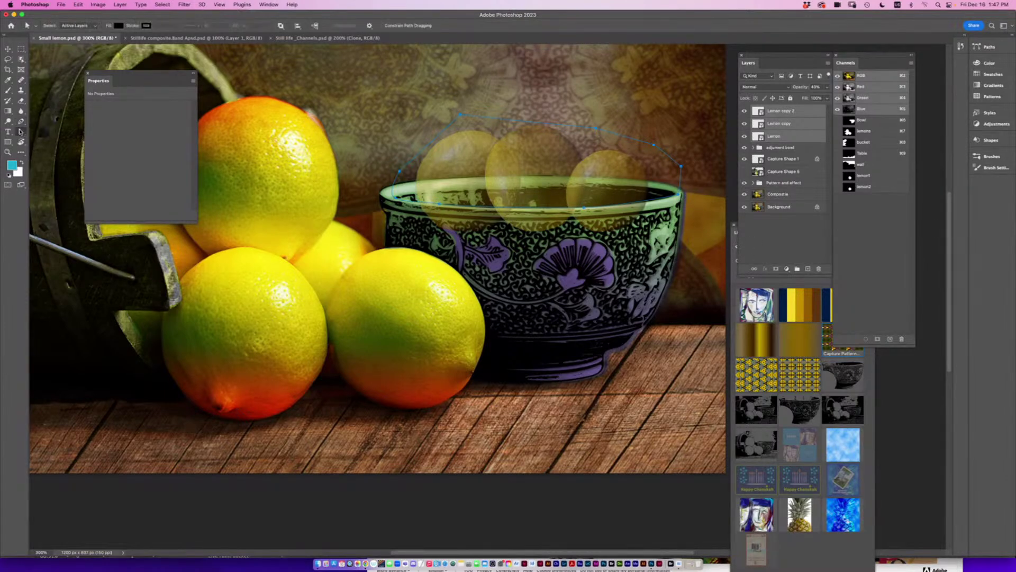
pyautogui.click(21, 122)
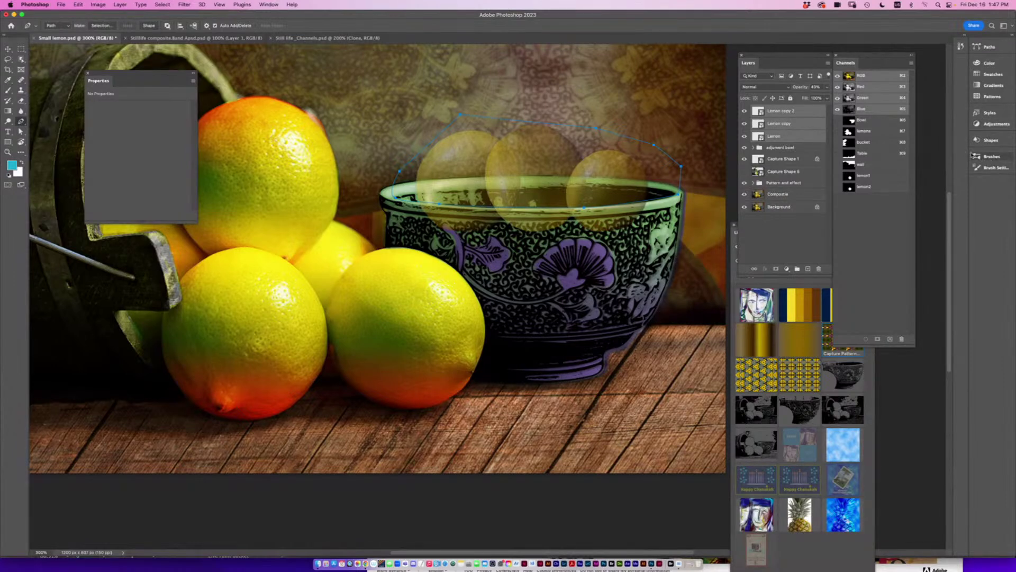
# Save the work path under the name Path 1.
pyautogui.click(986, 47)
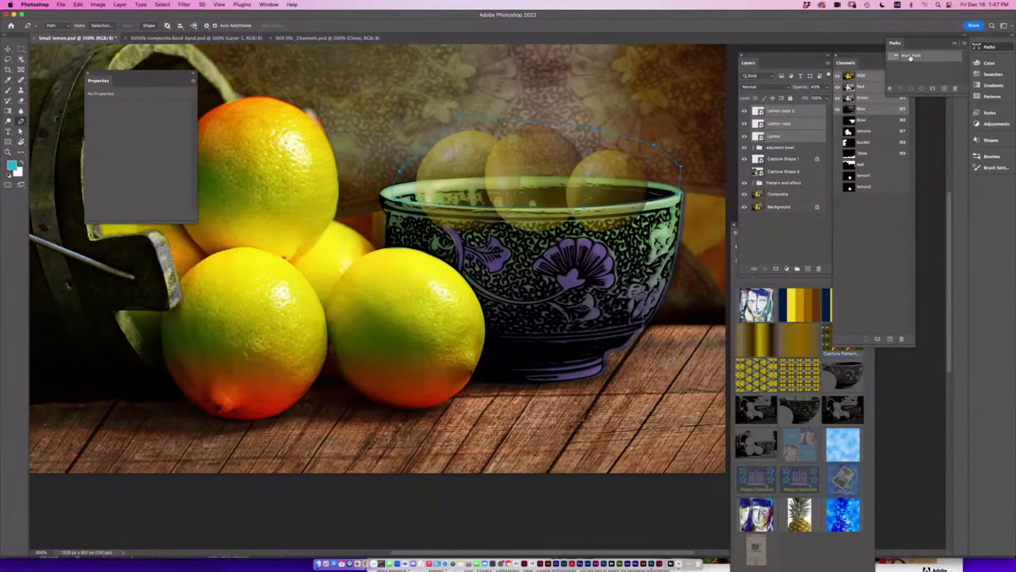
pyautogui.doubleClick(912, 56)
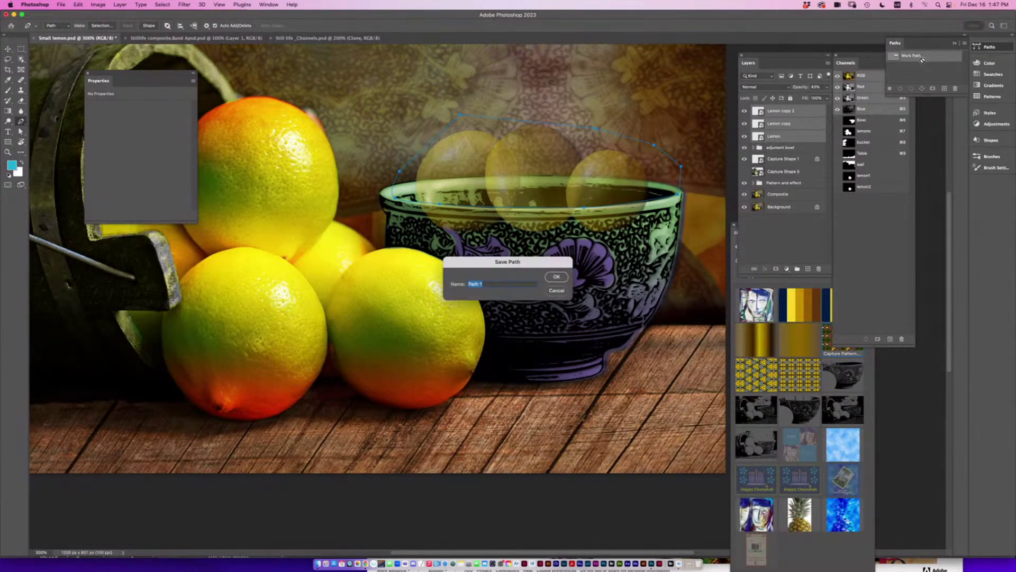
pyautogui.press('Return')
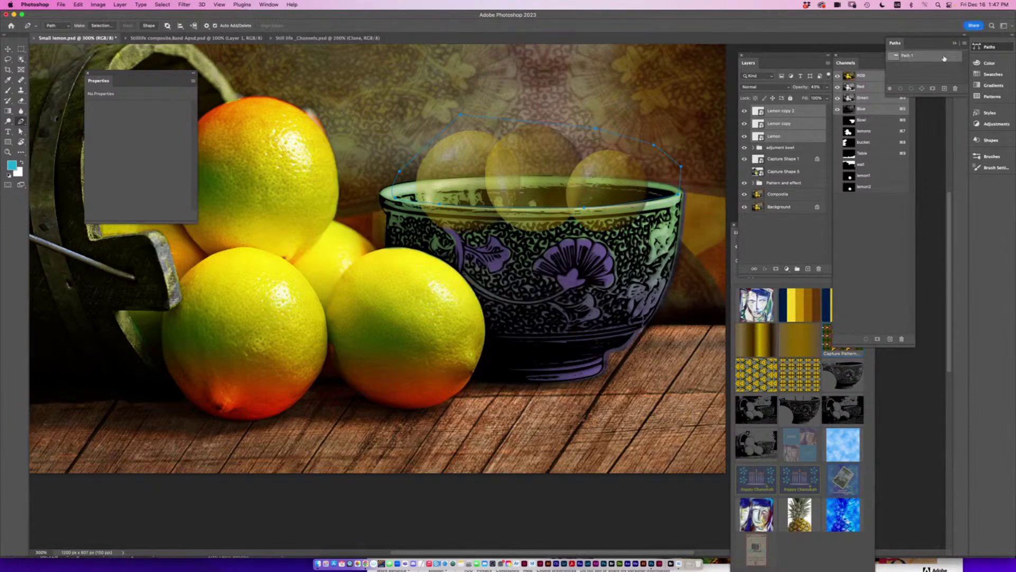
pyautogui.click(21, 131)
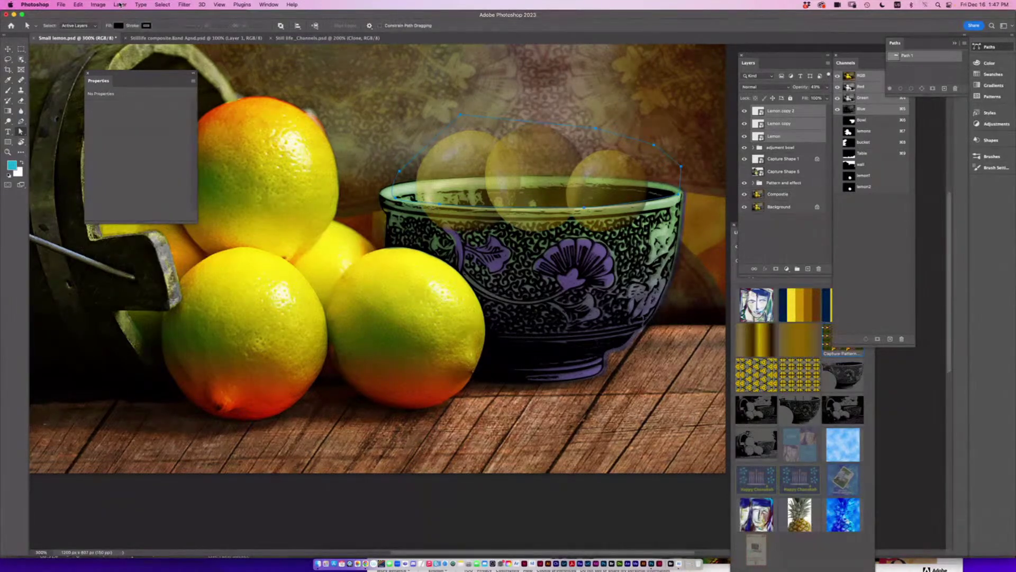
pyautogui.click(119, 4)
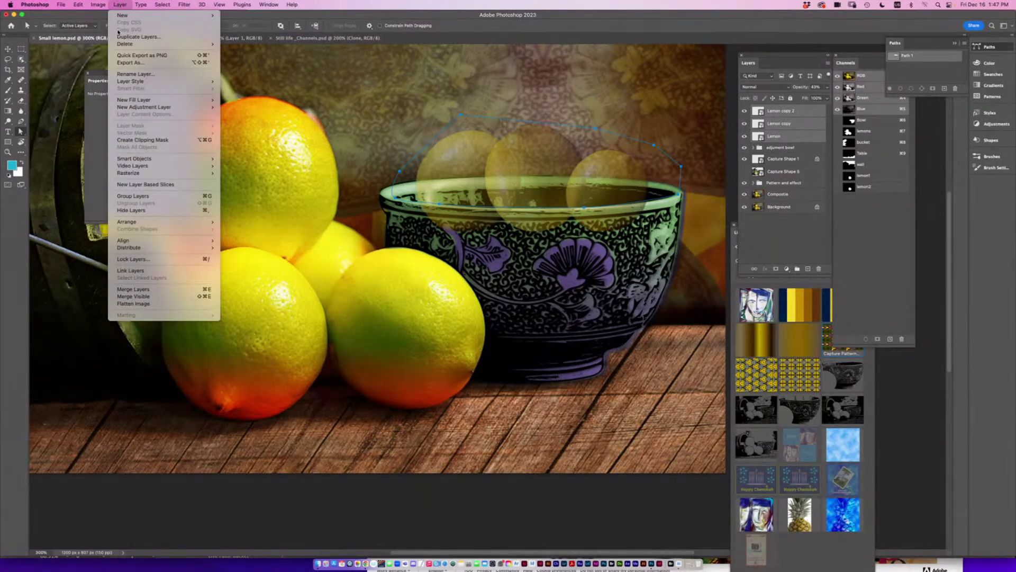
pyautogui.click(642, 171)
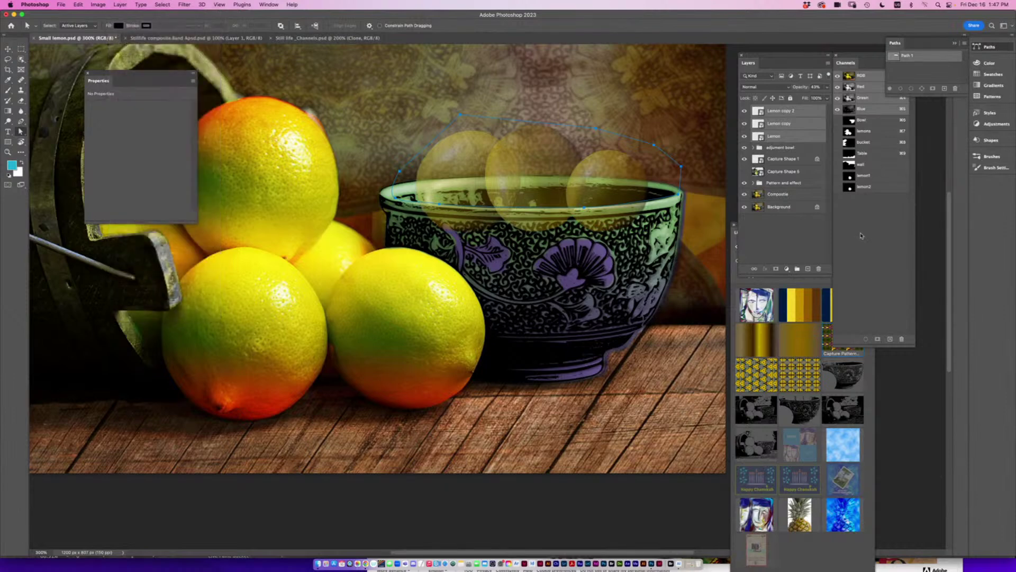
pyautogui.click(790, 196)
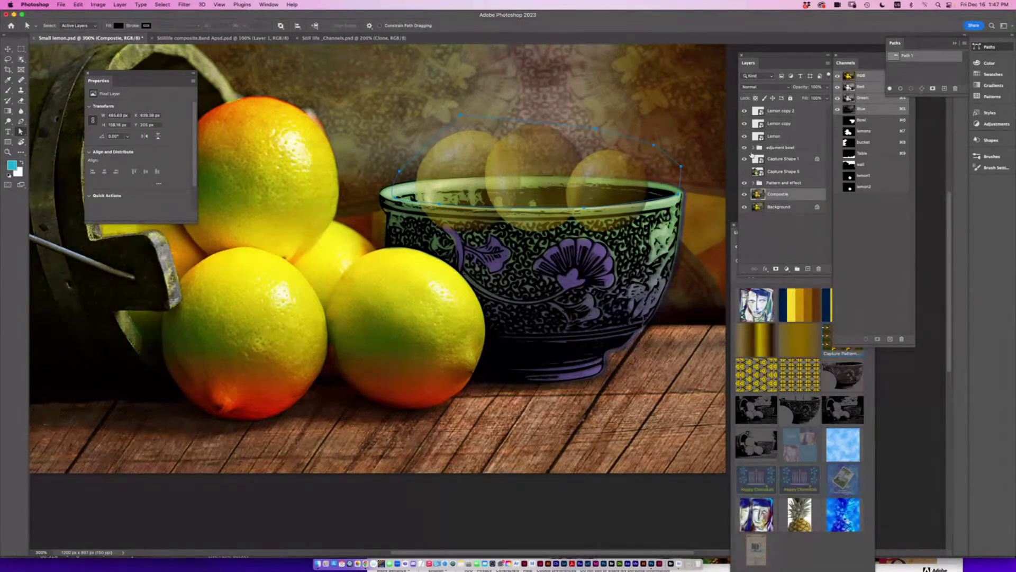
pyautogui.click(800, 112)
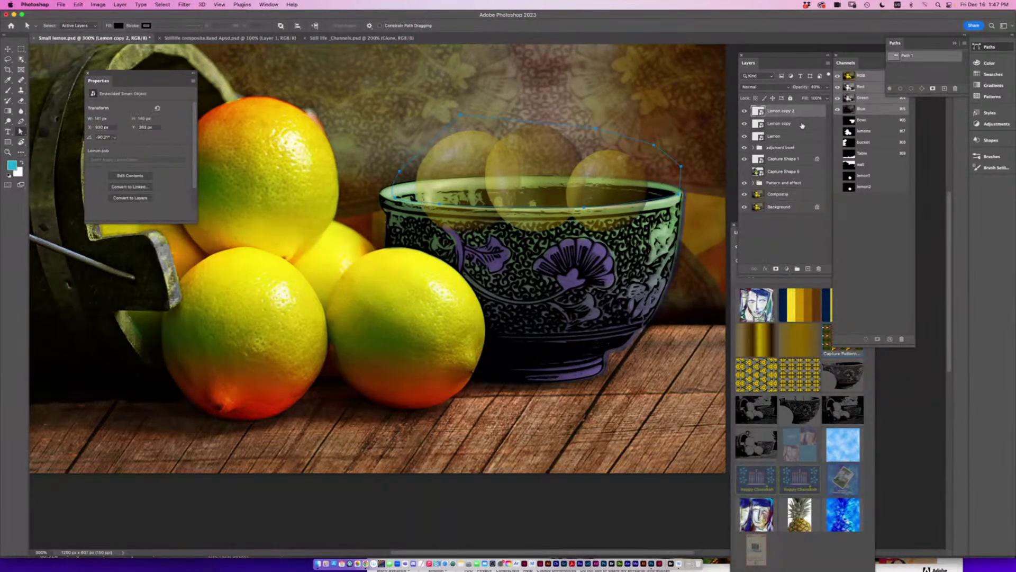
pyautogui.keyDown('shift'); pyautogui.click(802, 124); pyautogui.keyUp('shift')
pyautogui.keyDown('shift'); pyautogui.click(780, 136); pyautogui.keyUp('shift')
pyautogui.click(120, 5)
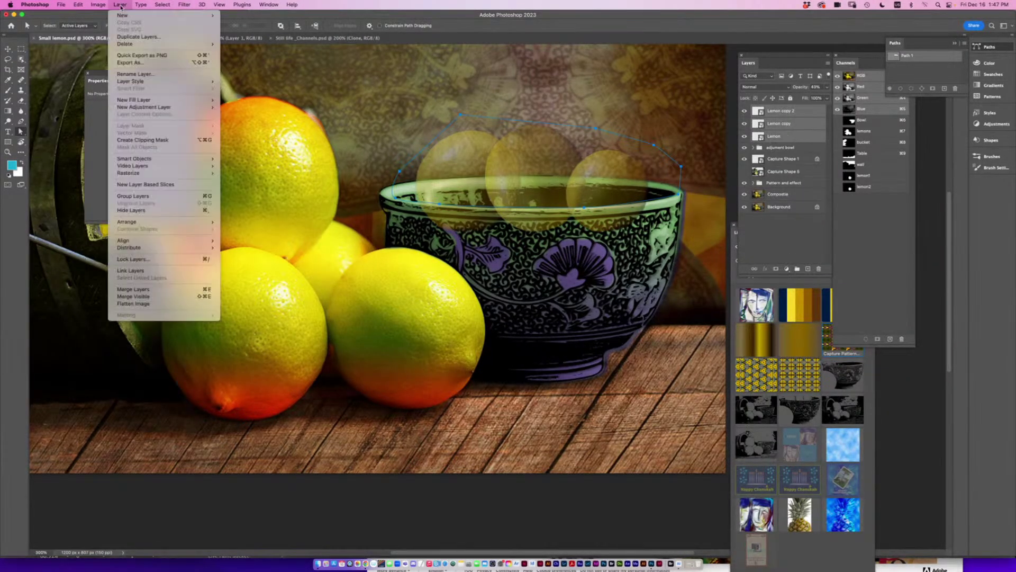
pyautogui.click(91, 111)
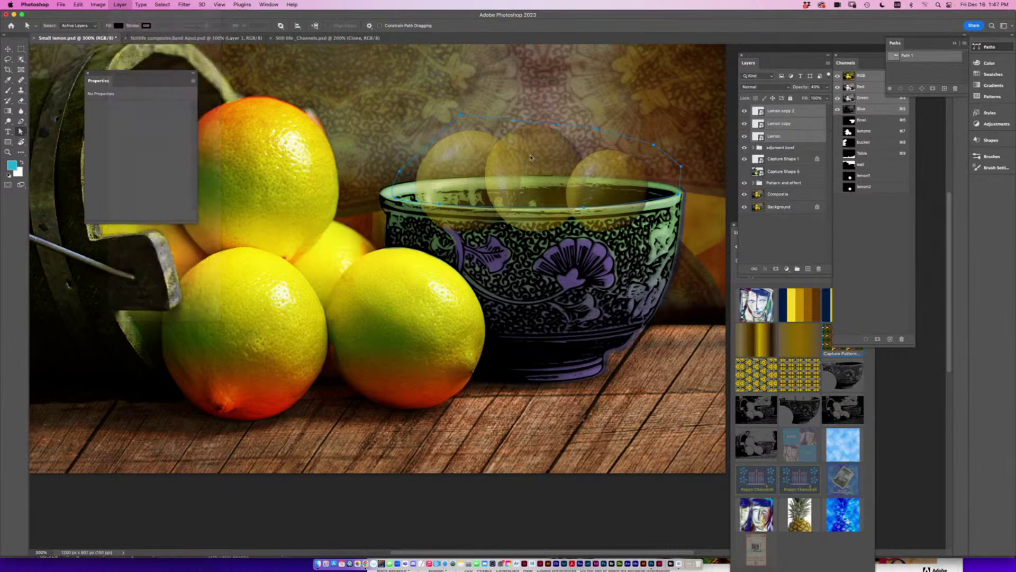
pyautogui.click(788, 235)
# Add a vector mask to the Lemon layer from the current path.
pyautogui.click(776, 139)
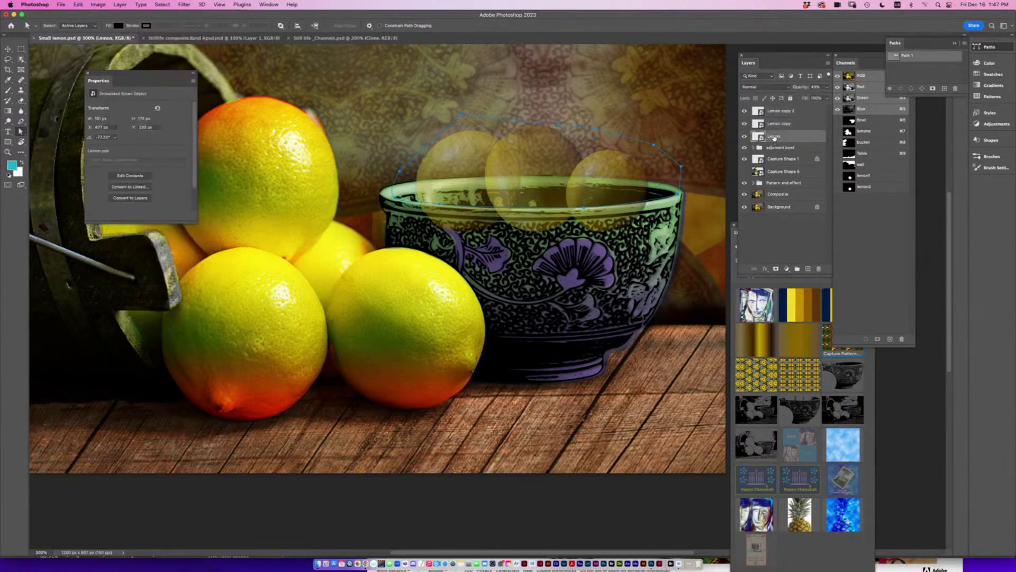
pyautogui.click(121, 5)
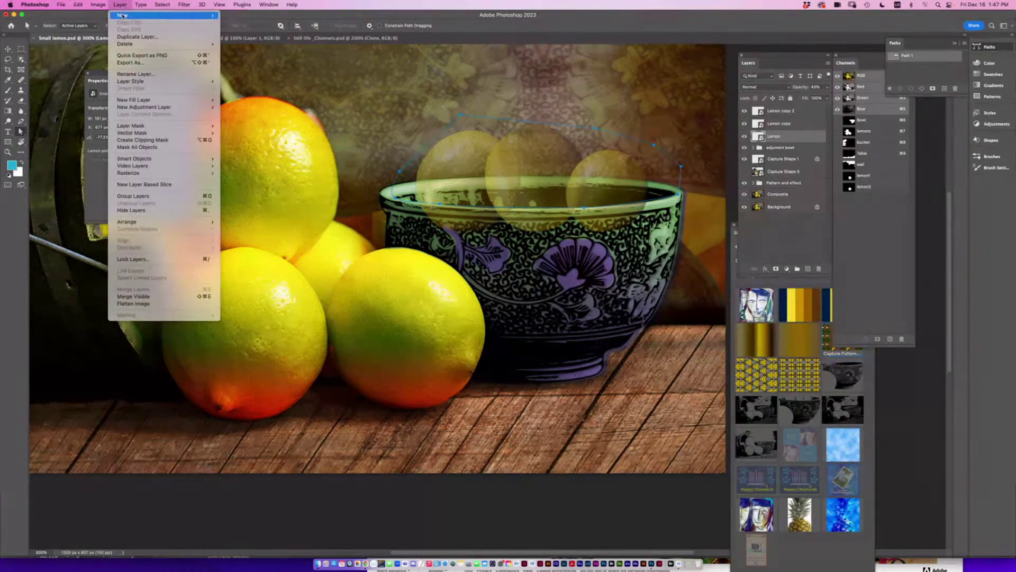
pyautogui.moveTo(185, 133)
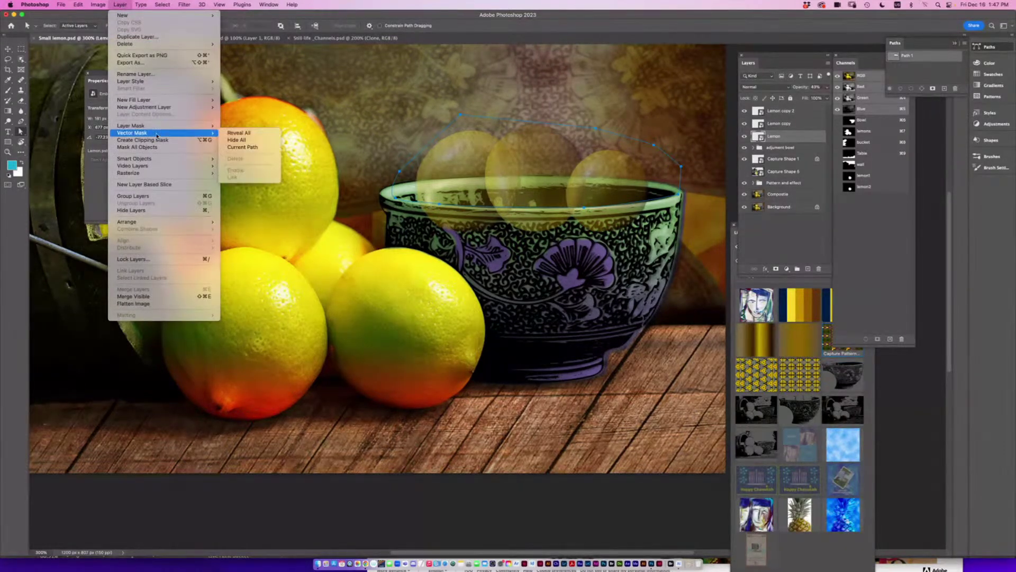
pyautogui.click(243, 147)
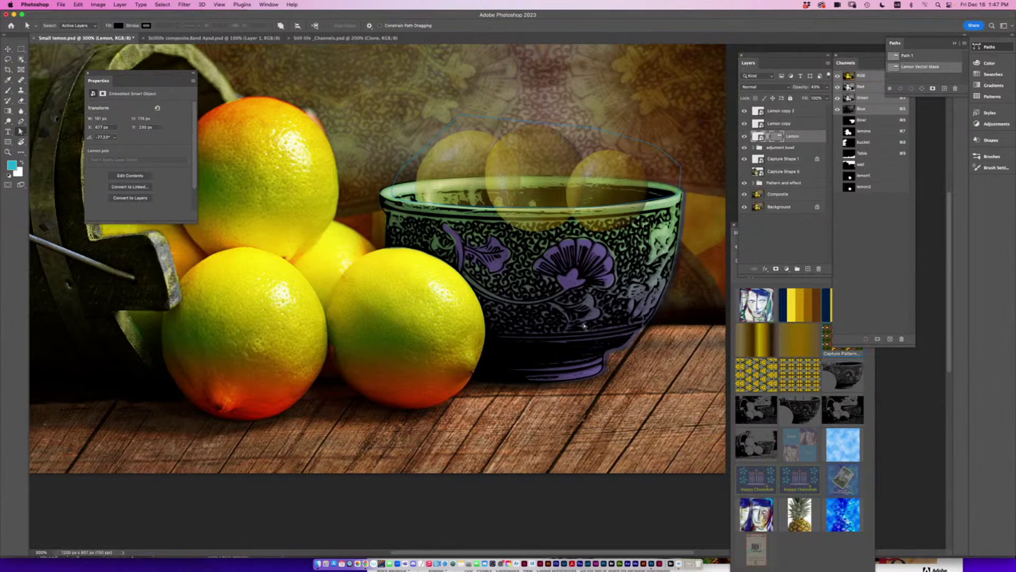
# Mask the Lemon copy layer with a vector mask made from Path 1.
pyautogui.click(760, 125)
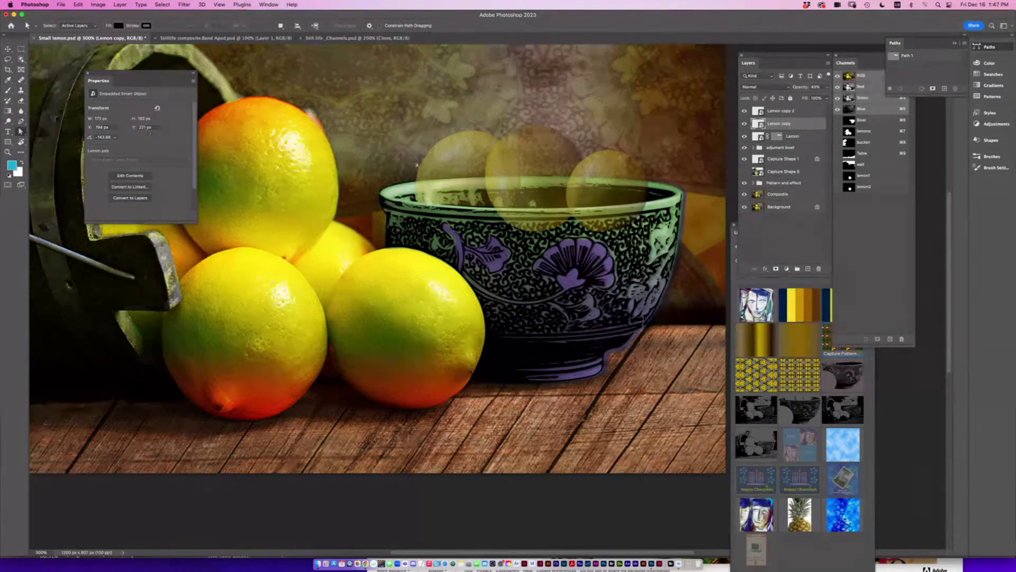
pyautogui.click(778, 137)
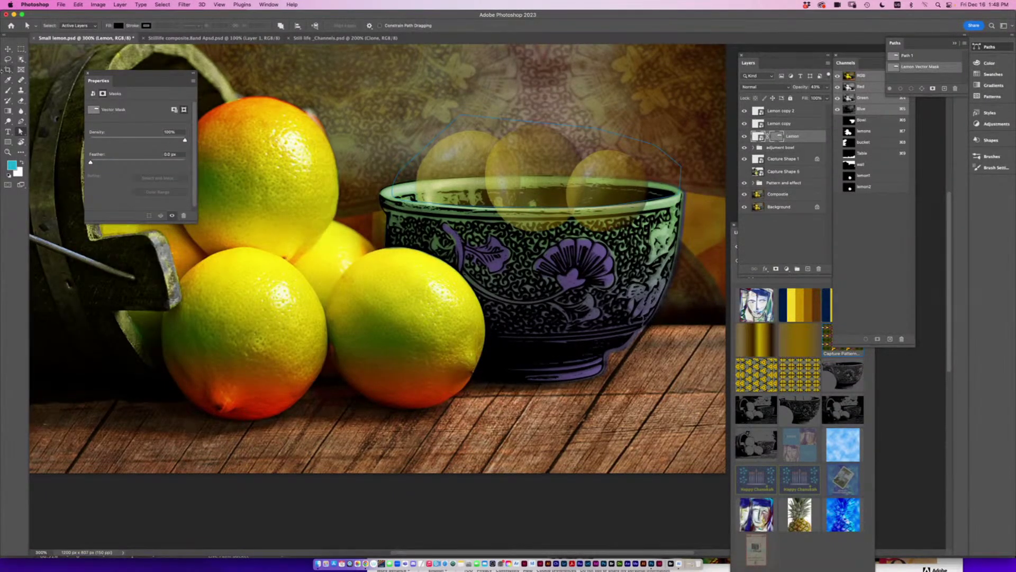
pyautogui.click(547, 125)
pyautogui.click(819, 126)
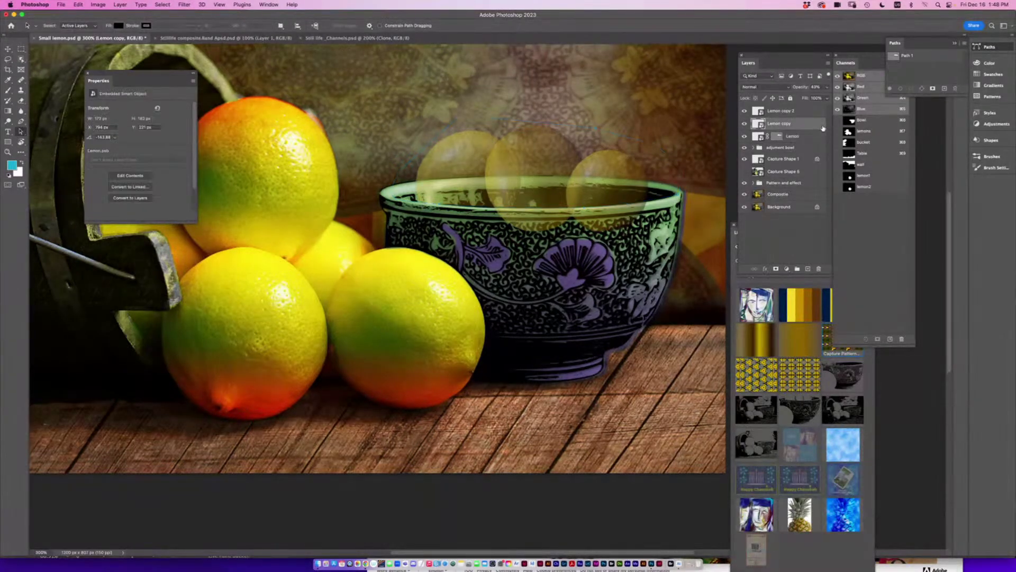
pyautogui.click(905, 56)
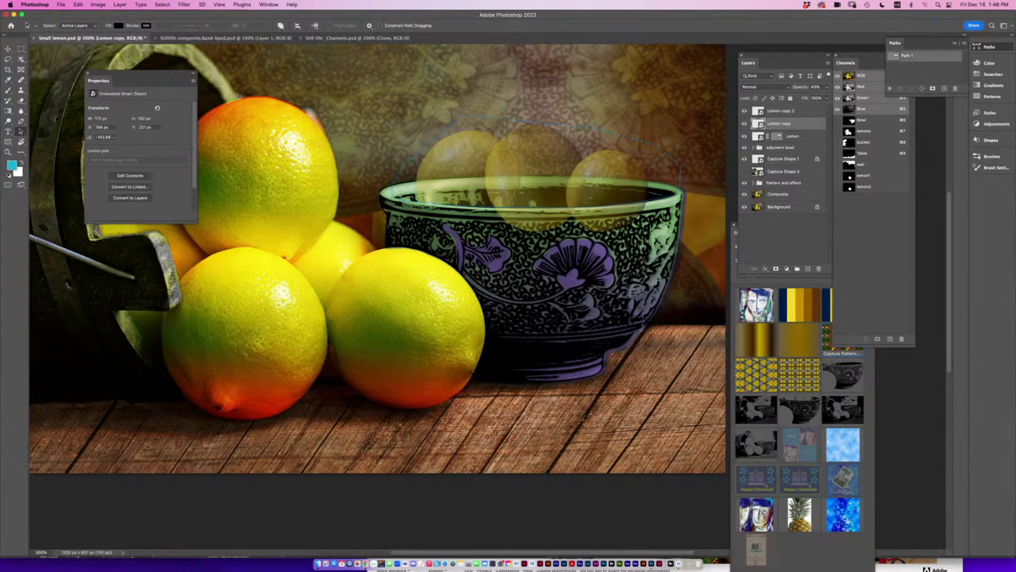
pyautogui.click(120, 5)
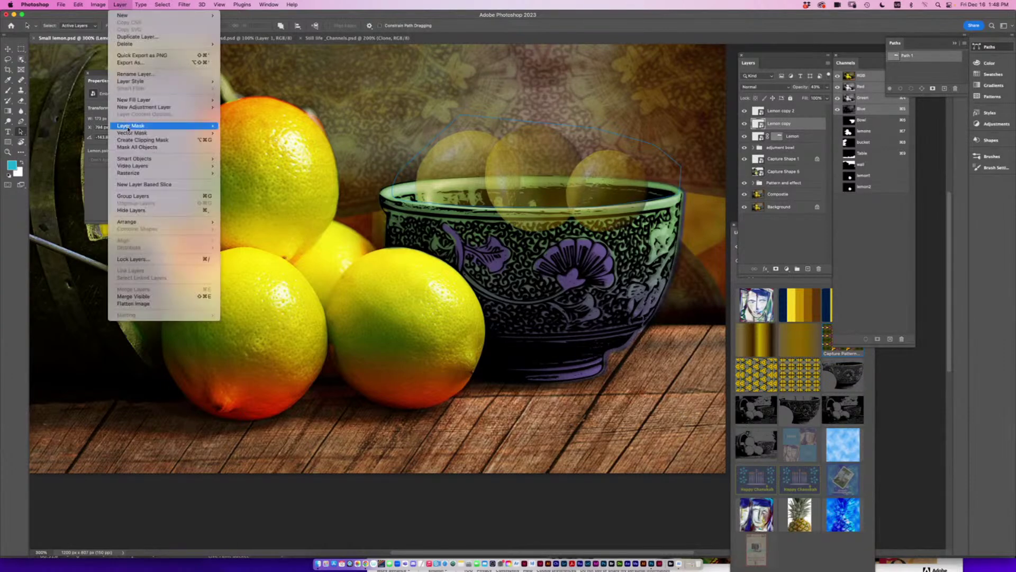
pyautogui.moveTo(131, 135)
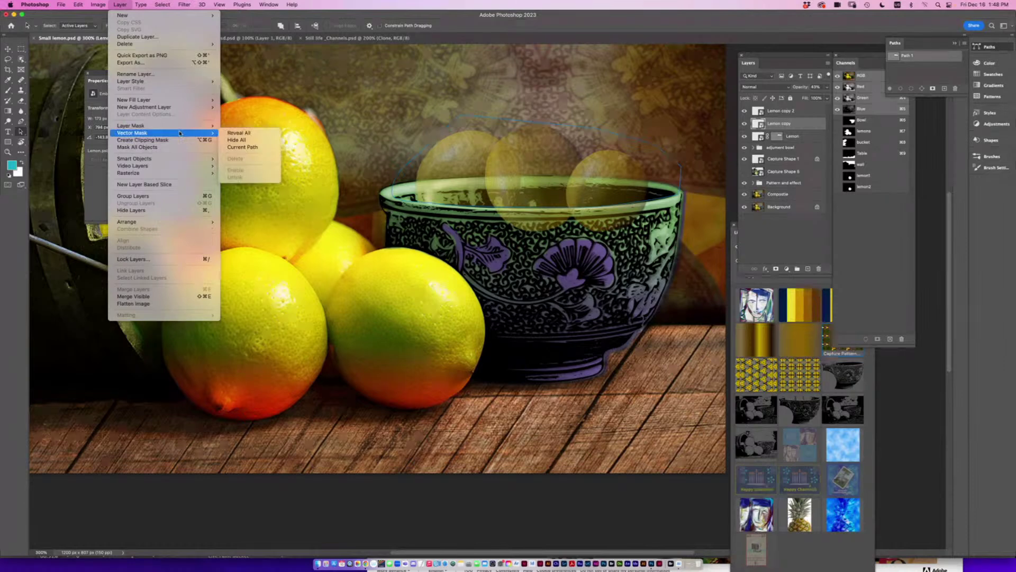
pyautogui.click(243, 147)
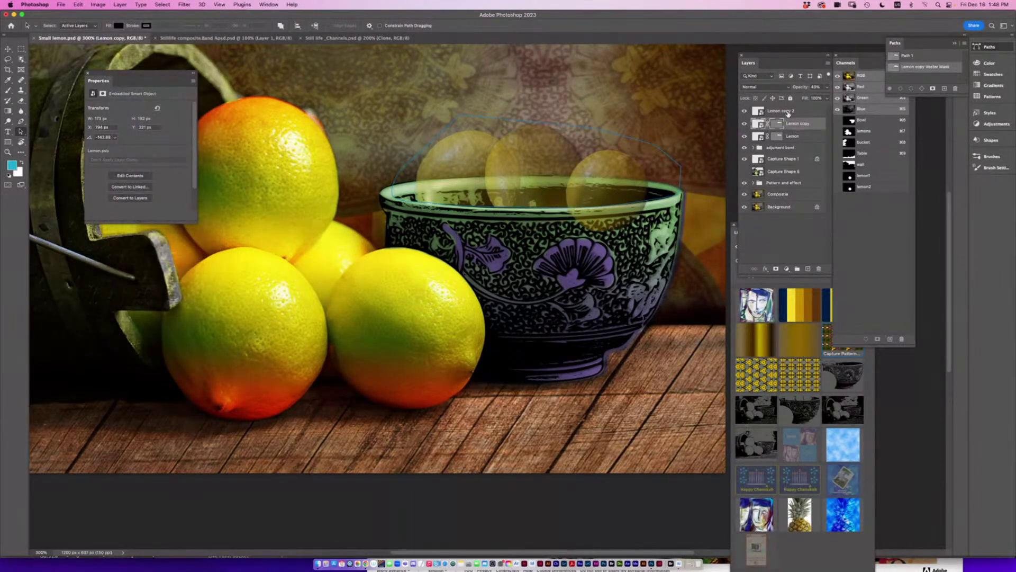
# Apply Path 1 as a vector mask on the Lemon copy 2 layer.
pyautogui.click(788, 112)
pyautogui.click(960, 59)
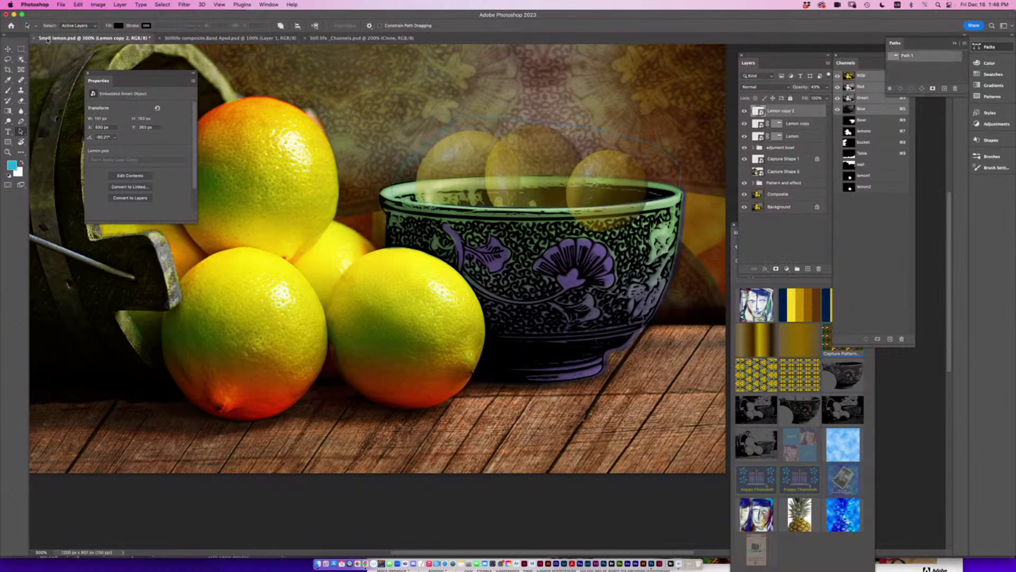
pyautogui.click(120, 4)
pyautogui.moveTo(175, 133)
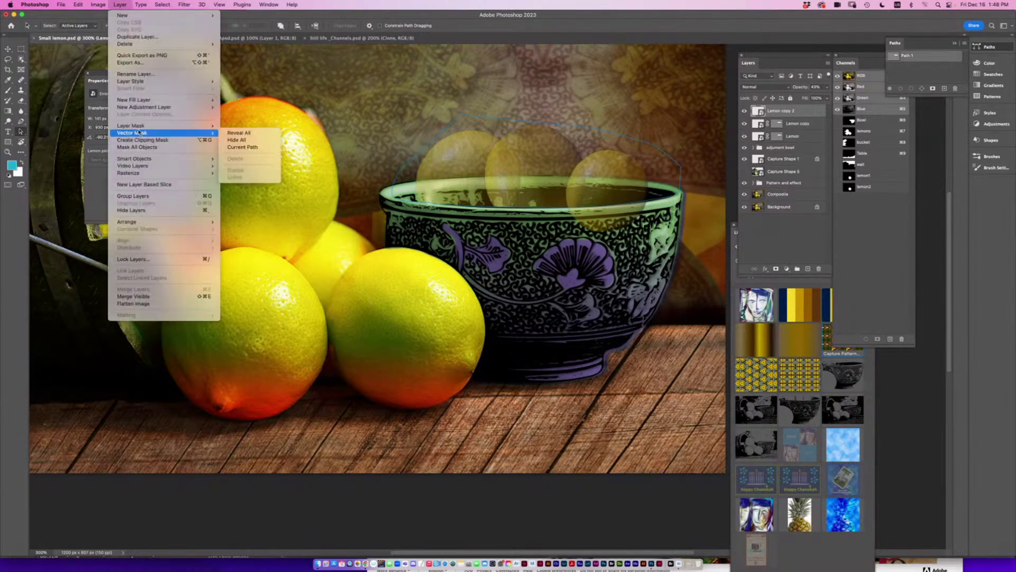
pyautogui.click(248, 147)
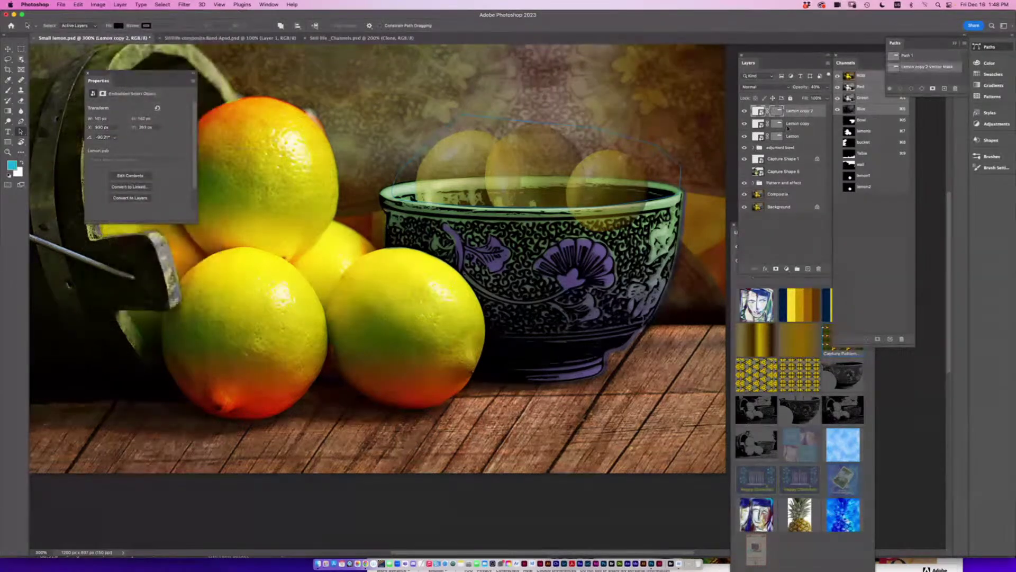
# Raise the opacity of all three masked lemon layers together until the lemons look nearly solid.
pyautogui.click(809, 128)
pyautogui.click(808, 137)
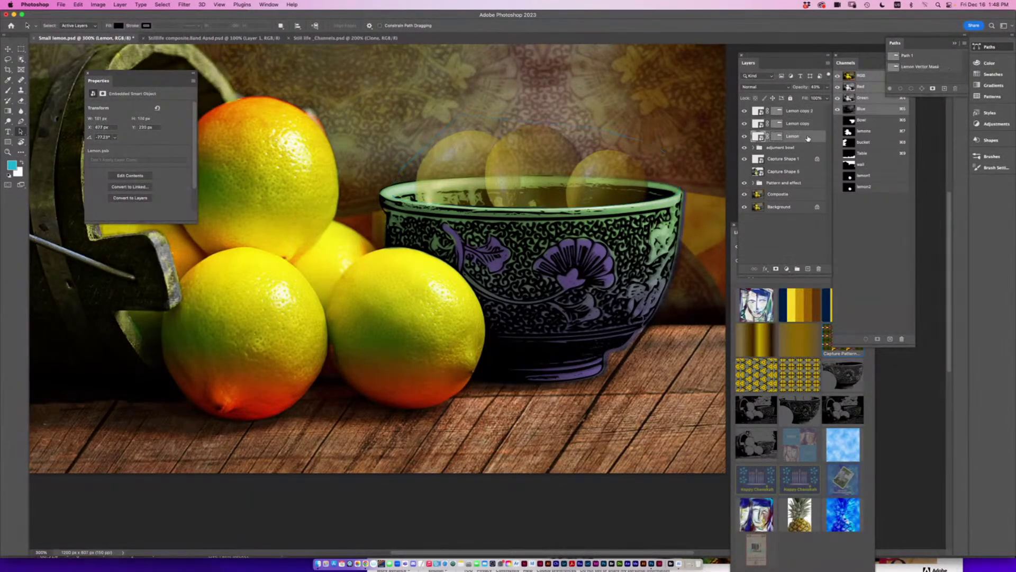
pyautogui.keyDown('shift'); pyautogui.click(809, 127); pyautogui.keyUp('shift')
pyautogui.keyDown('shift'); pyautogui.click(809, 112); pyautogui.keyUp('shift')
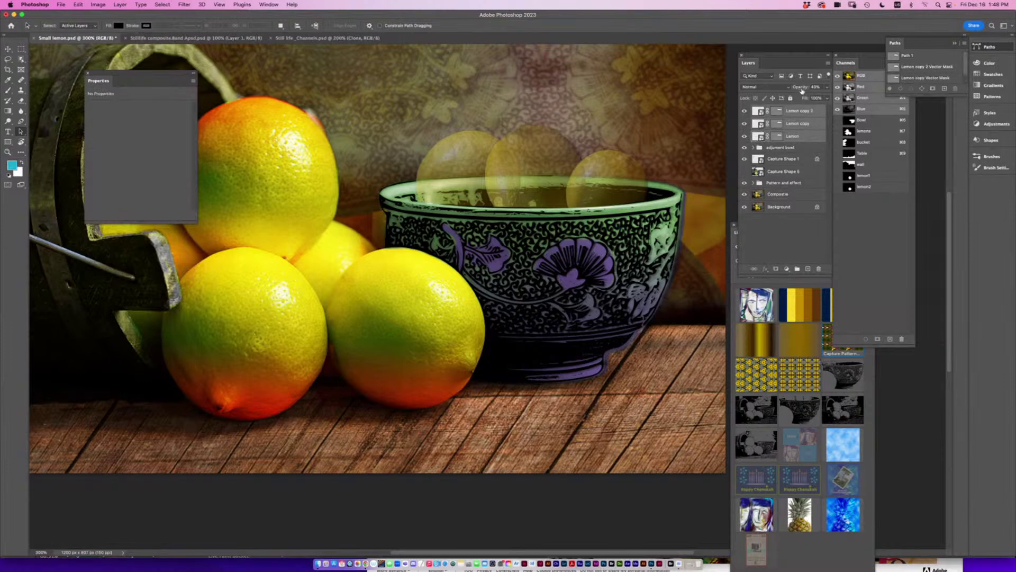
pyautogui.moveTo(889, 92); pyautogui.dragTo(884, 96)
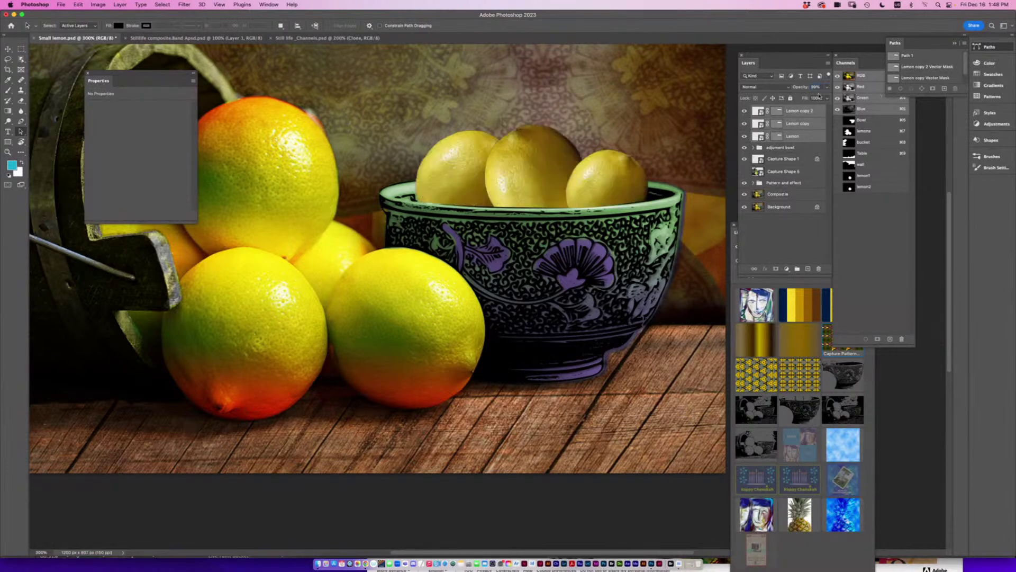
# Fine-tune the shared opacity of the Lemon, Lemon copy and Lemon copy 2 layers.
pyautogui.moveTo(801, 90); pyautogui.dragTo(899, 151)
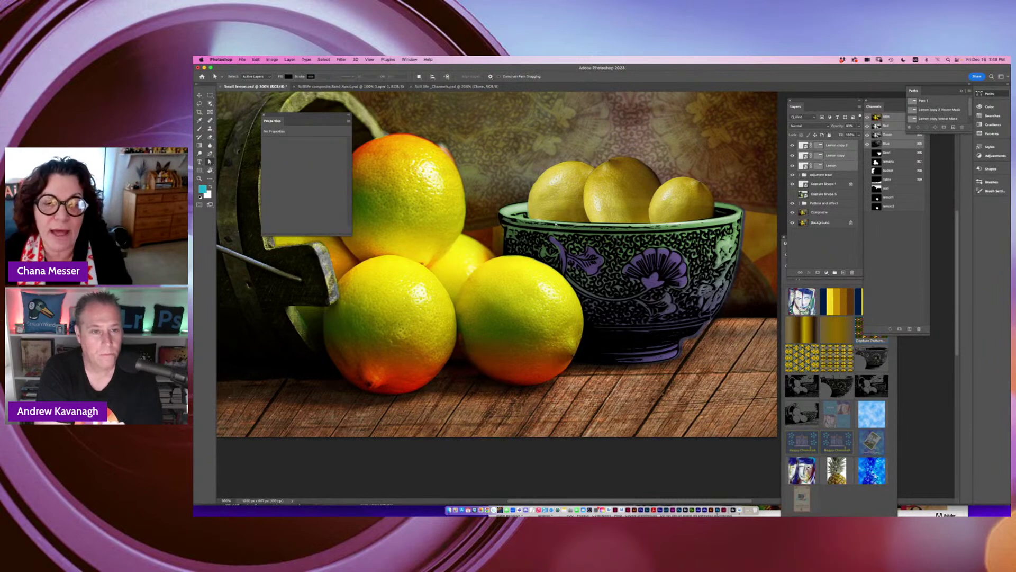
# Try reshaping the Lemon layer's vector mask by moving its path and upper anchor points, undoing the changes.
pyautogui.click(820, 166)
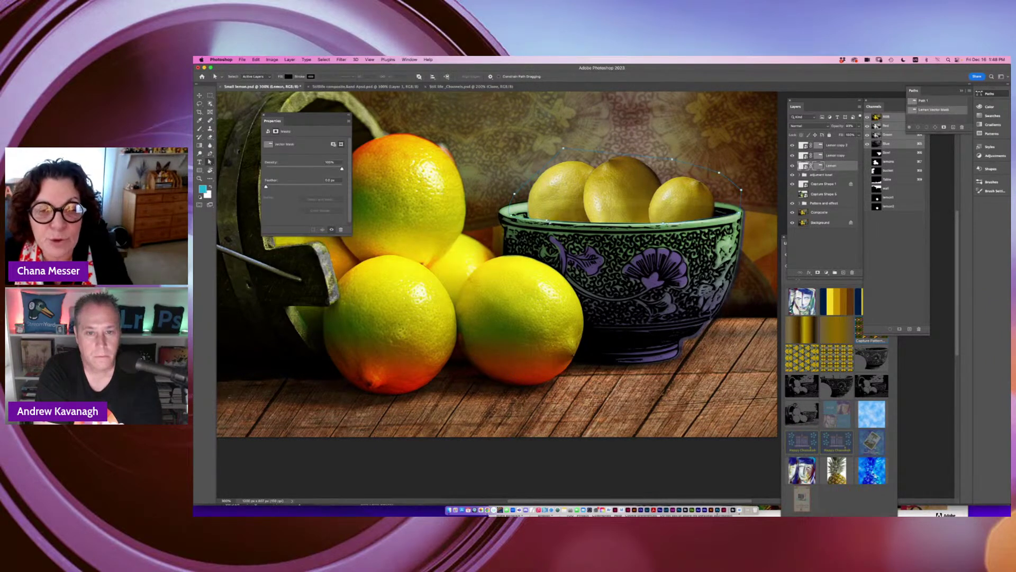
pyautogui.moveTo(546, 220); pyautogui.dragTo(551, 204)
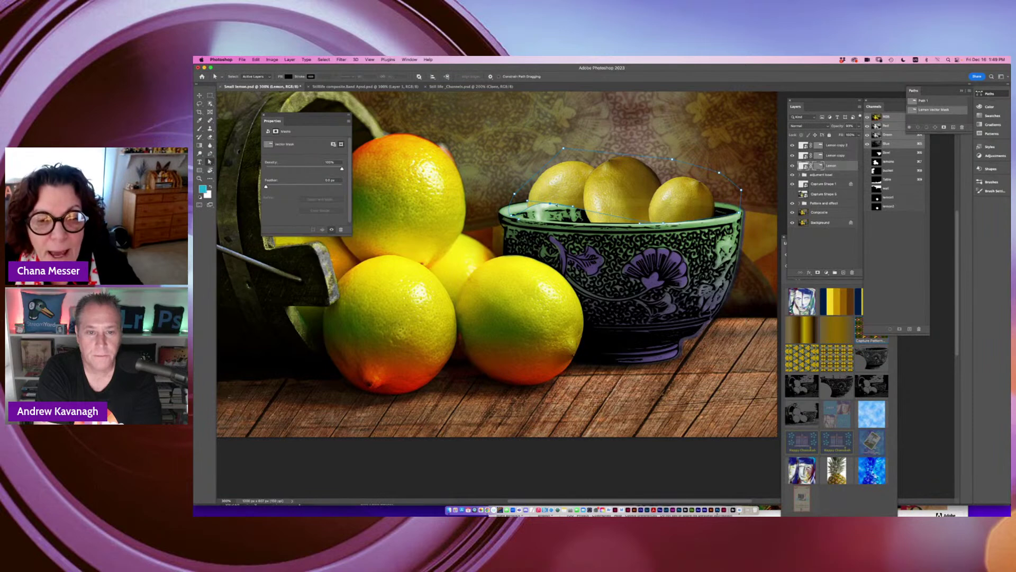
pyautogui.press('super+z')
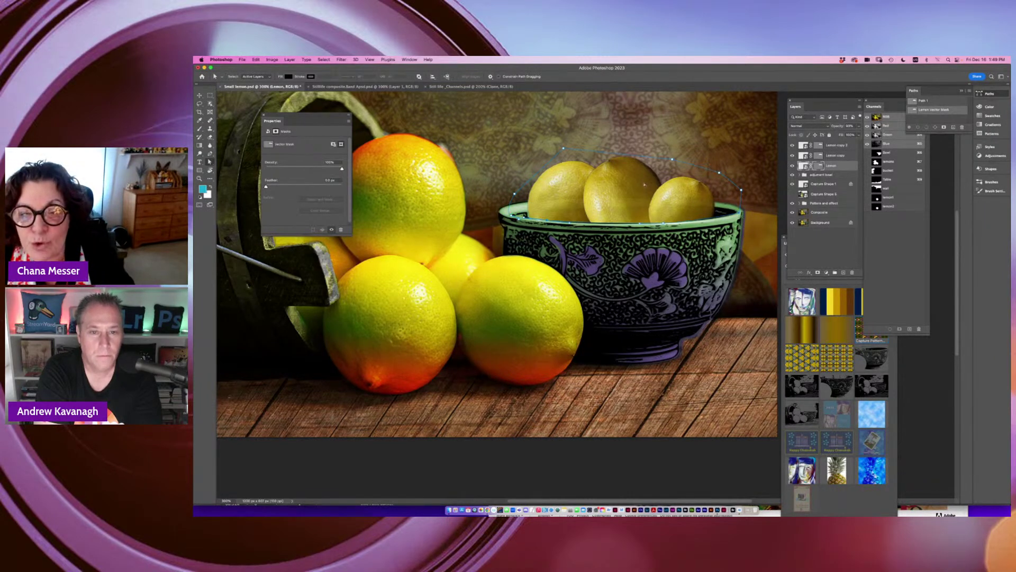
pyautogui.moveTo(671, 175); pyautogui.dragTo(672, 199)
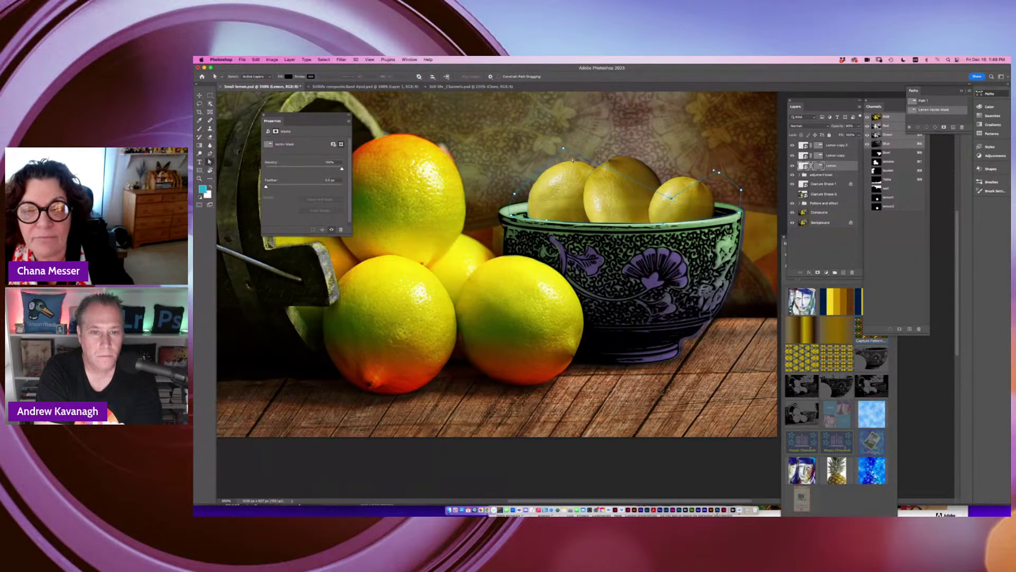
pyautogui.moveTo(564, 150); pyautogui.dragTo(557, 199)
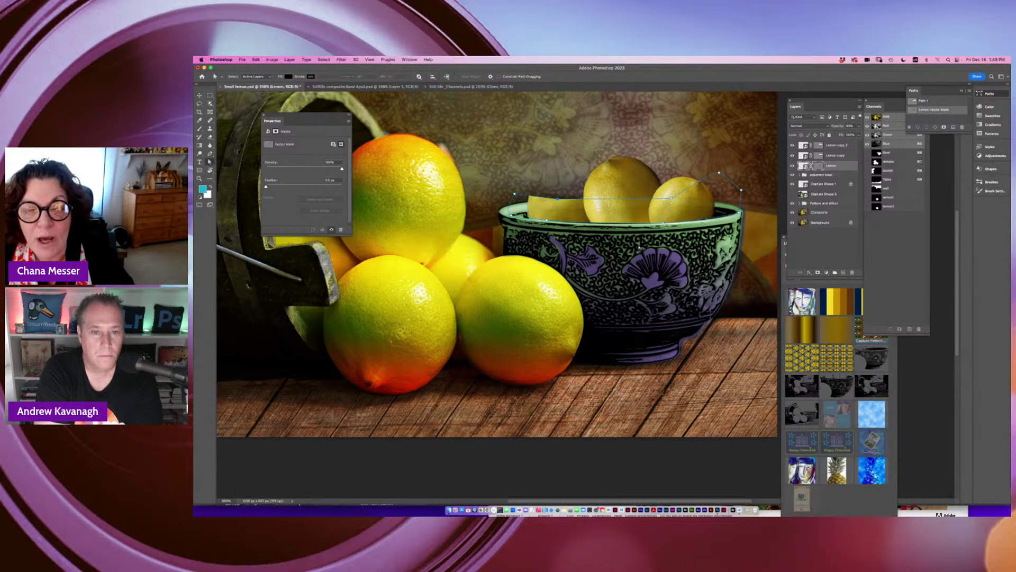
pyautogui.press('super+z')
pyautogui.click(665, 261)
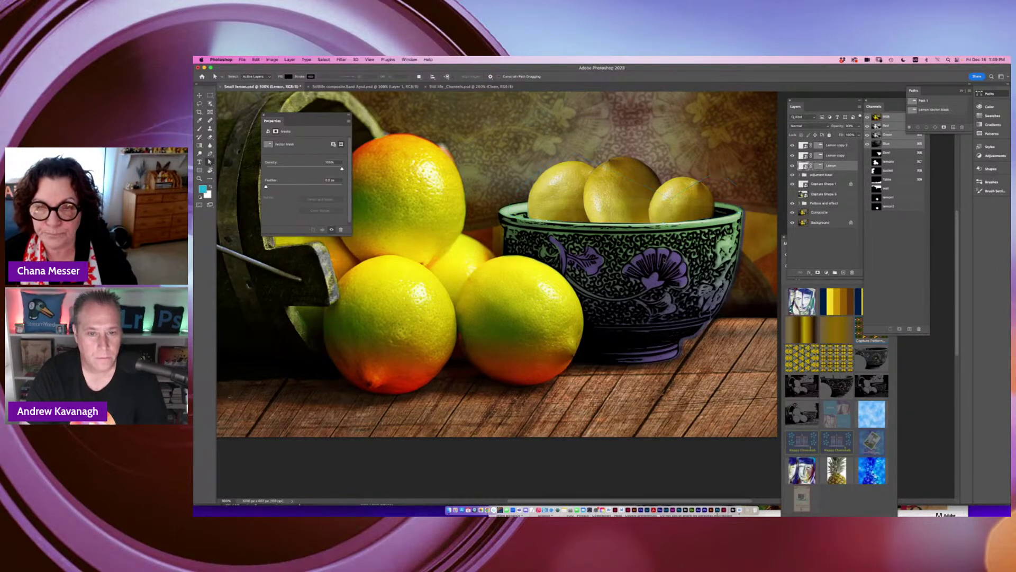
# Group the three lemon layers and name the group "lemon".
pyautogui.keyDown('shift'); pyautogui.click(849, 157); pyautogui.keyUp('shift')
pyautogui.keyDown('shift'); pyautogui.click(849, 146); pyautogui.keyUp('shift')
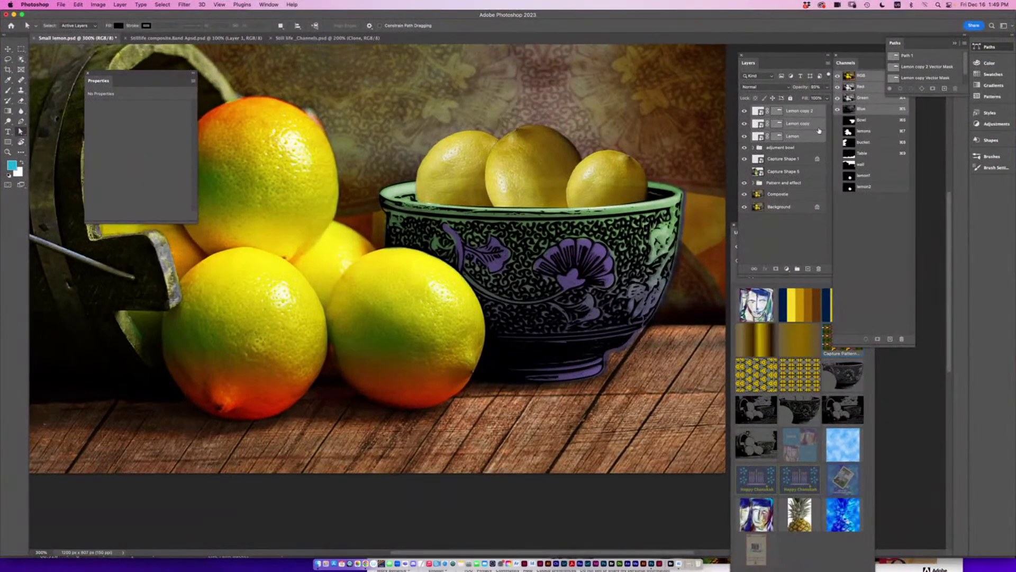
pyautogui.press('super+g')
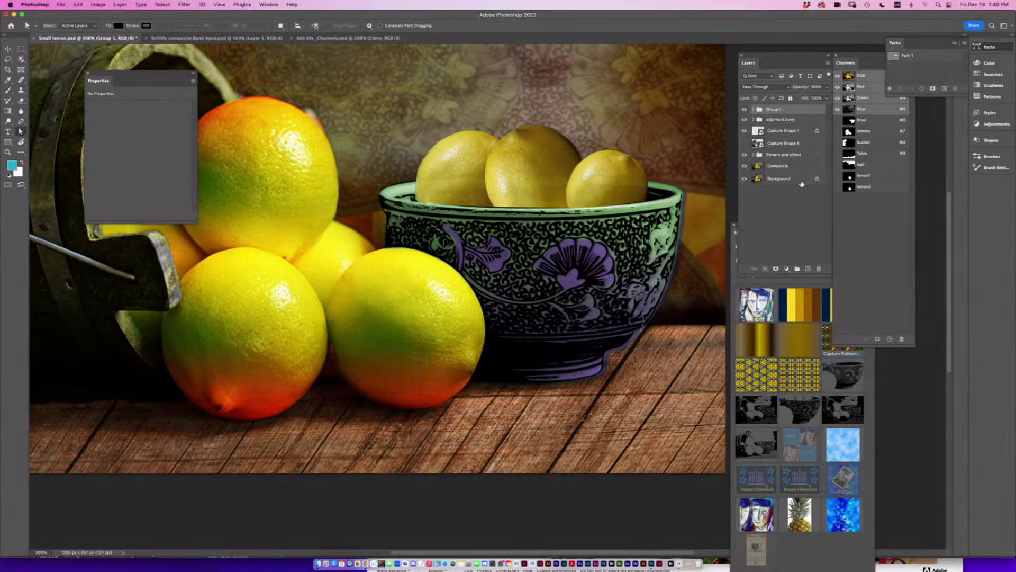
pyautogui.doubleClick(778, 110)
pyautogui.press('BackSpace')
pyautogui.write('lemon')
pyautogui.press('Return')
# Raise the opacity of the lemon layers individually inside the lemon group, with Lemon copy at 100%.
pyautogui.click(754, 109)
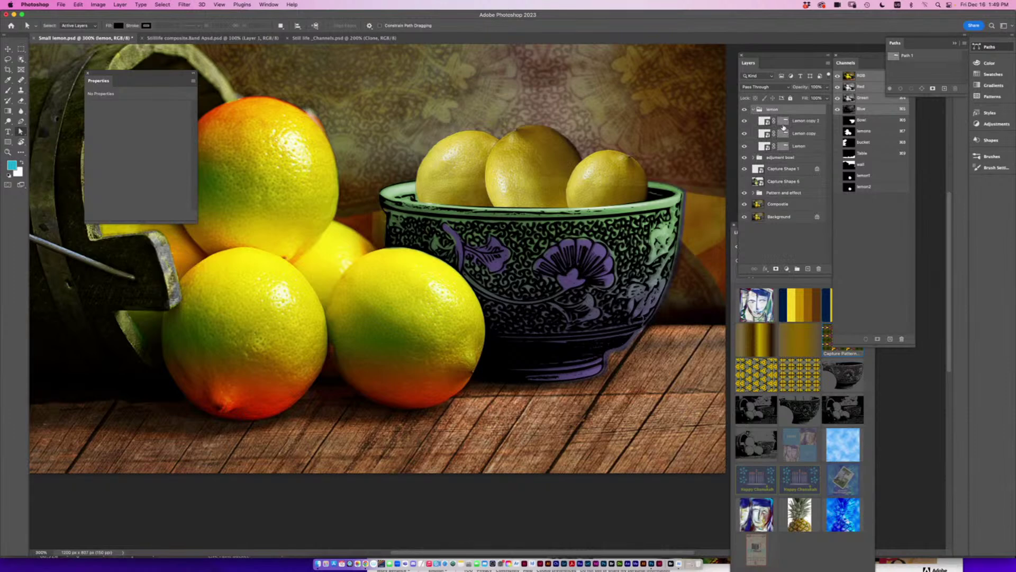
pyautogui.click(762, 122)
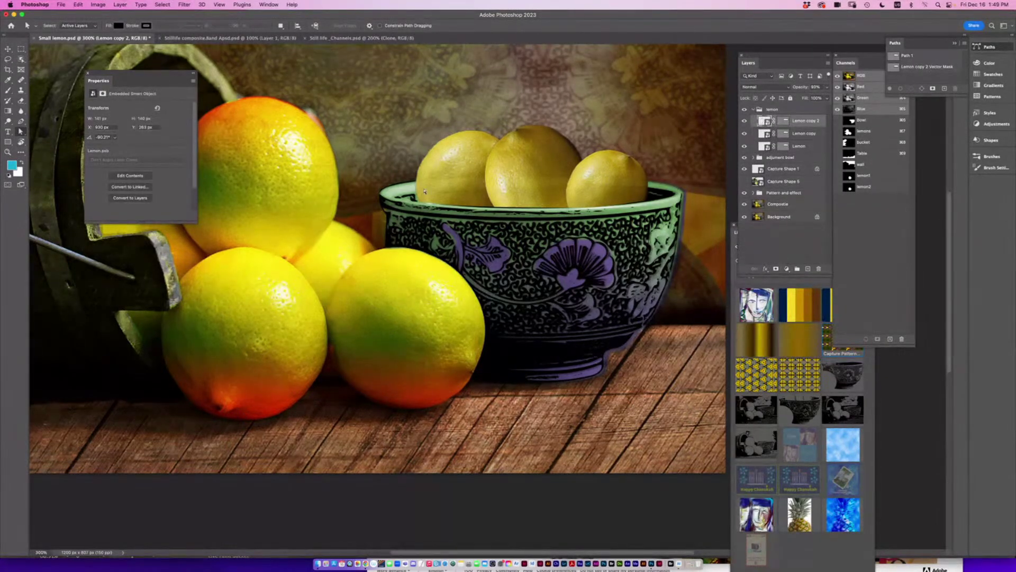
pyautogui.moveTo(798, 87); pyautogui.dragTo(844, 87)
pyautogui.click(766, 133)
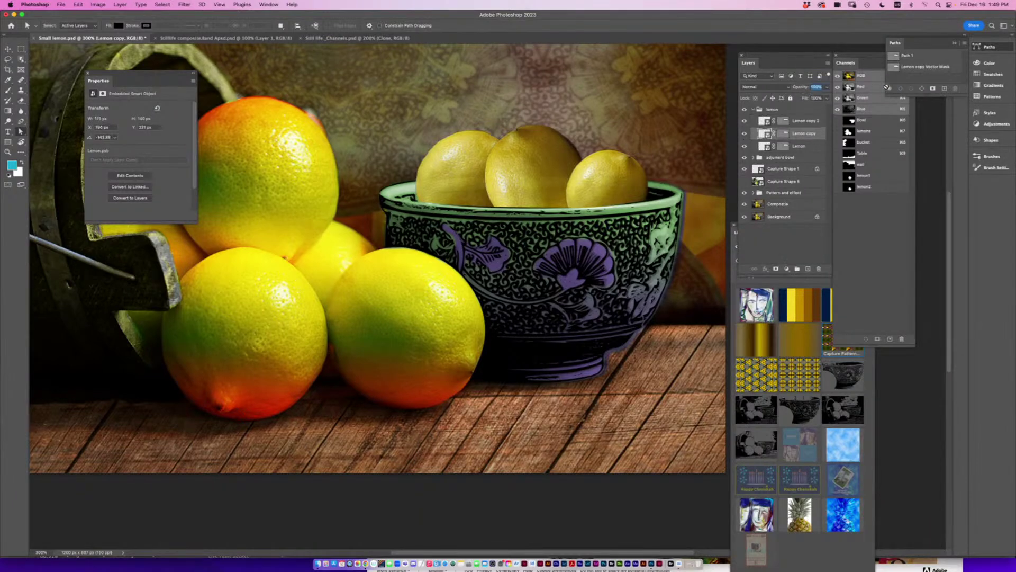
pyautogui.click(764, 146)
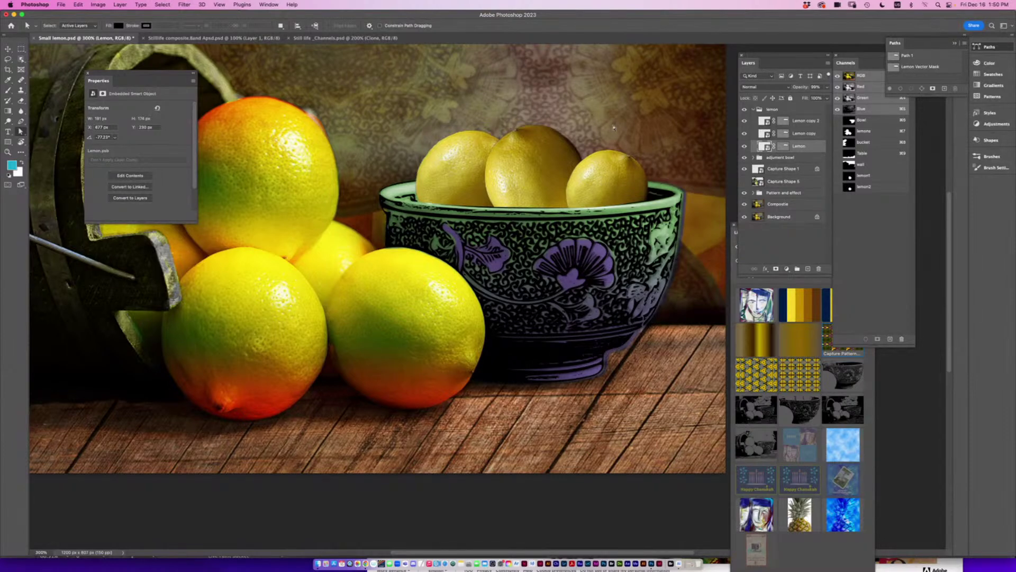
# Add a layer mask to the lemon group and try a black-to-white linear gradient upward from the bowl's rim, undoing the gradient.
pyautogui.click(753, 109)
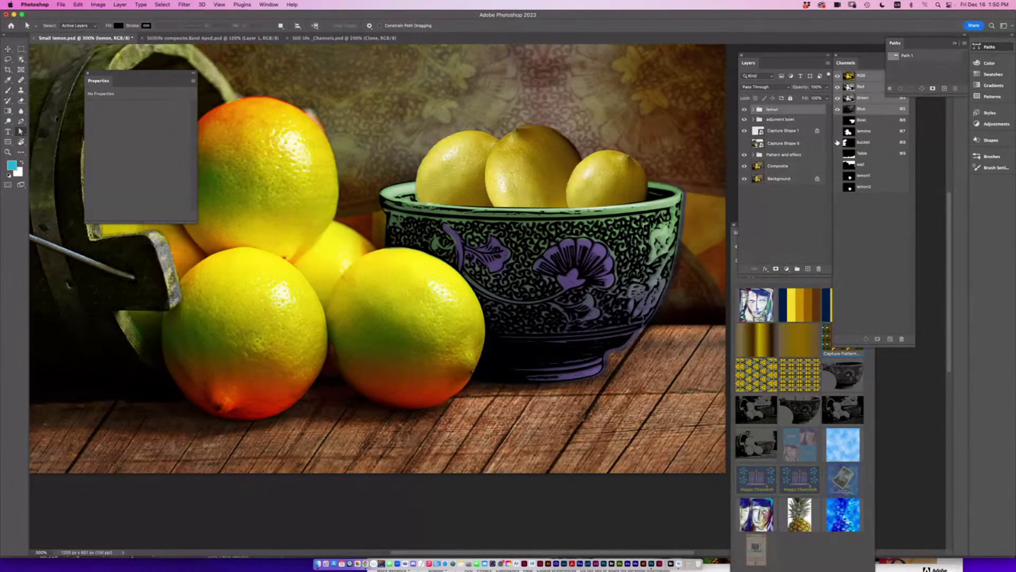
pyautogui.click(775, 269)
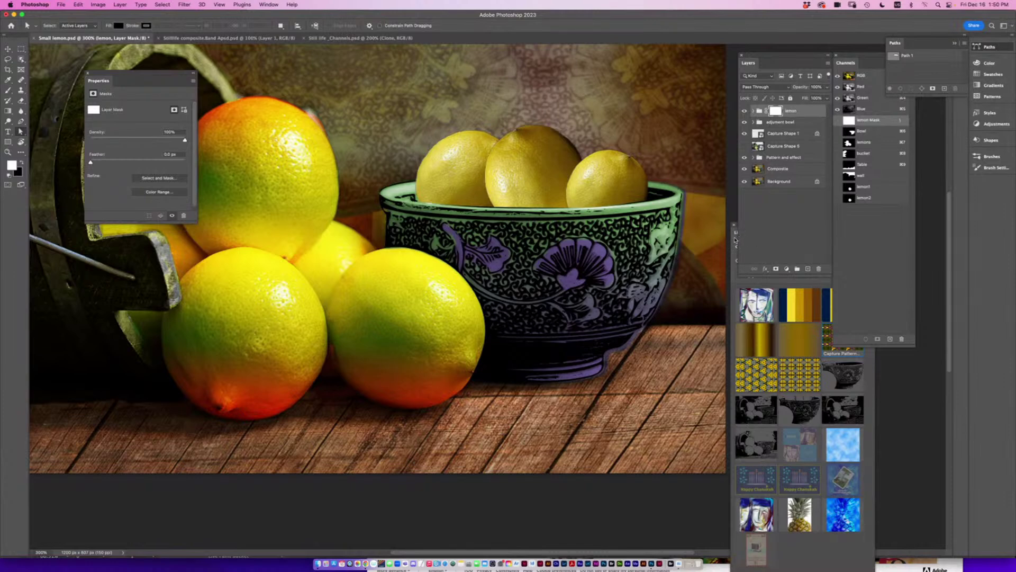
pyautogui.click(21, 162)
pyautogui.click(8, 112)
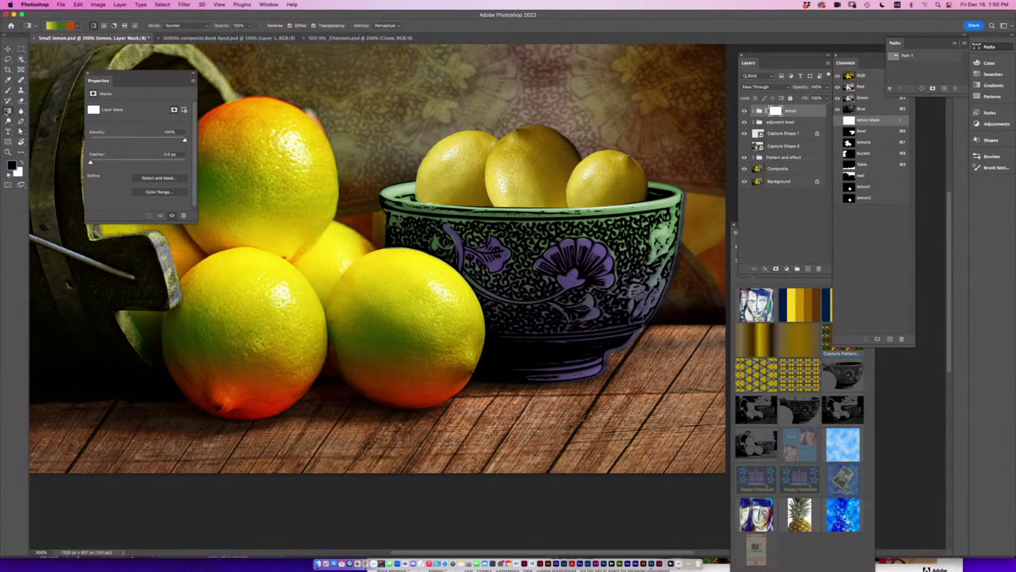
pyautogui.click(77, 26)
pyautogui.click(29, 52)
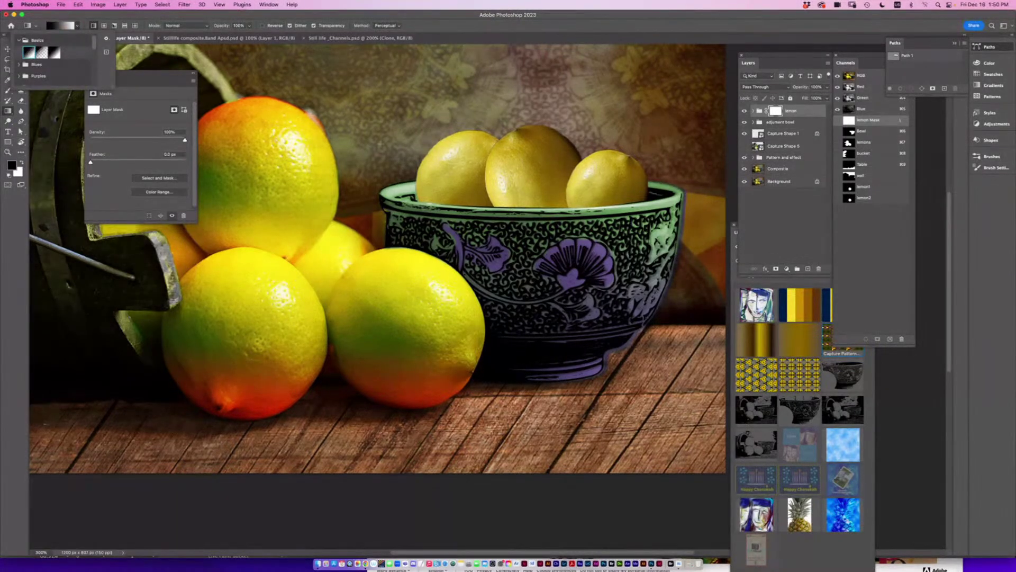
pyautogui.moveTo(533, 237); pyautogui.dragTo(533, 178)
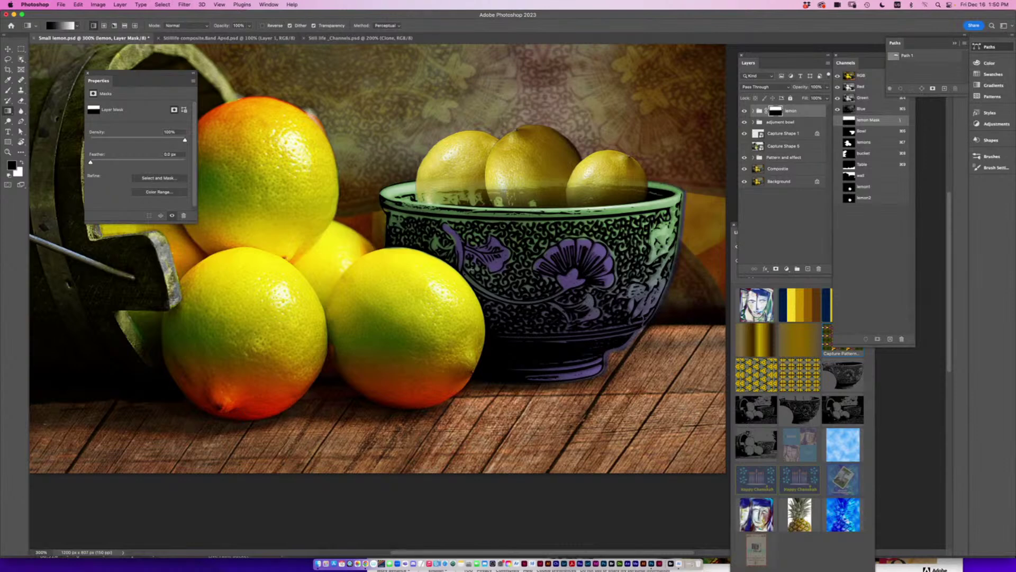
pyautogui.press('super+z')
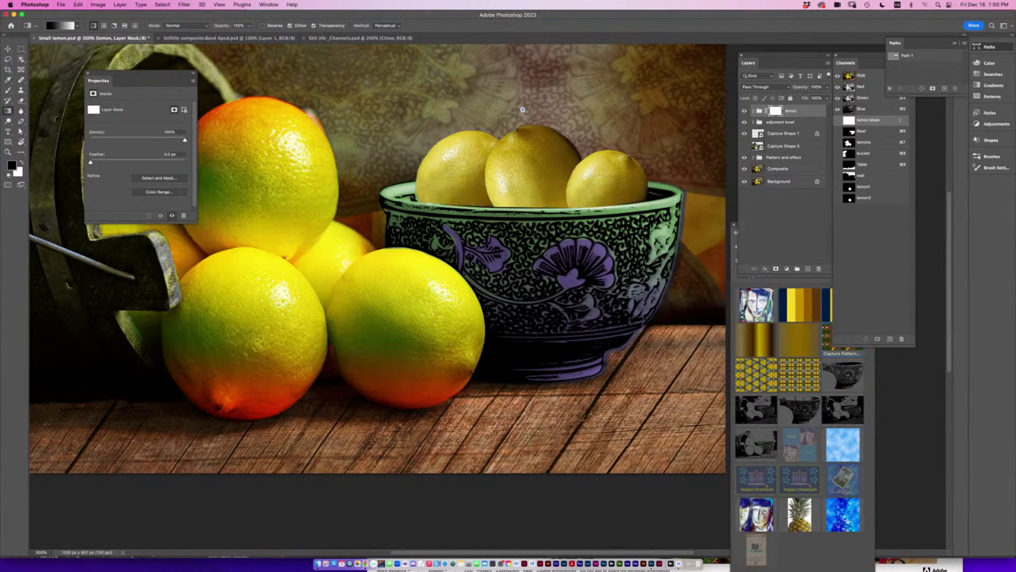
# Fade the lemon tops with a downward black-to-white gradient on the lemon group's mask, try a longer one, and disable the mask.
pyautogui.moveTo(522, 109); pyautogui.dragTo(524, 154)
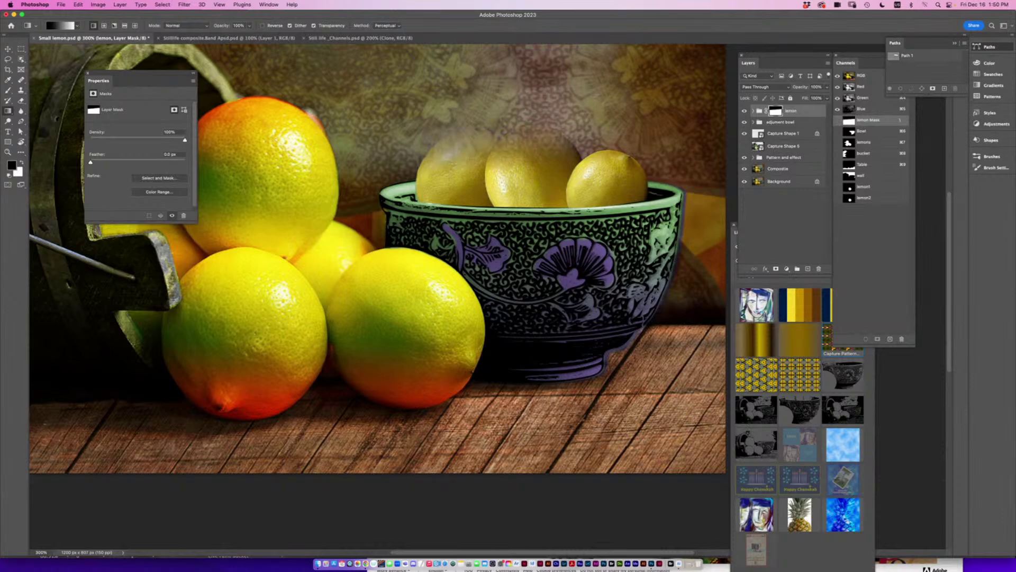
pyautogui.moveTo(580, 86); pyautogui.dragTo(586, 177)
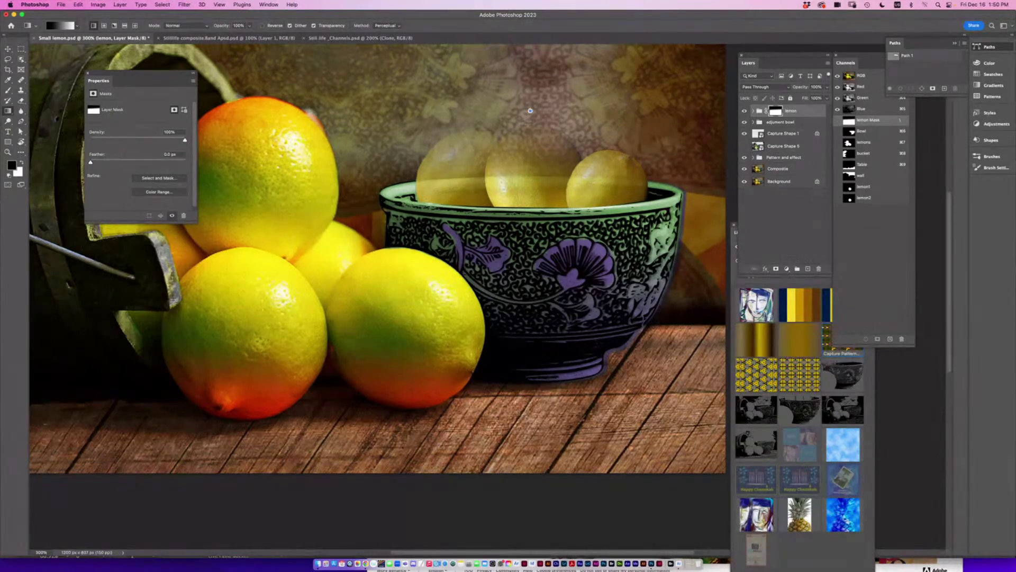
pyautogui.press('super+z')
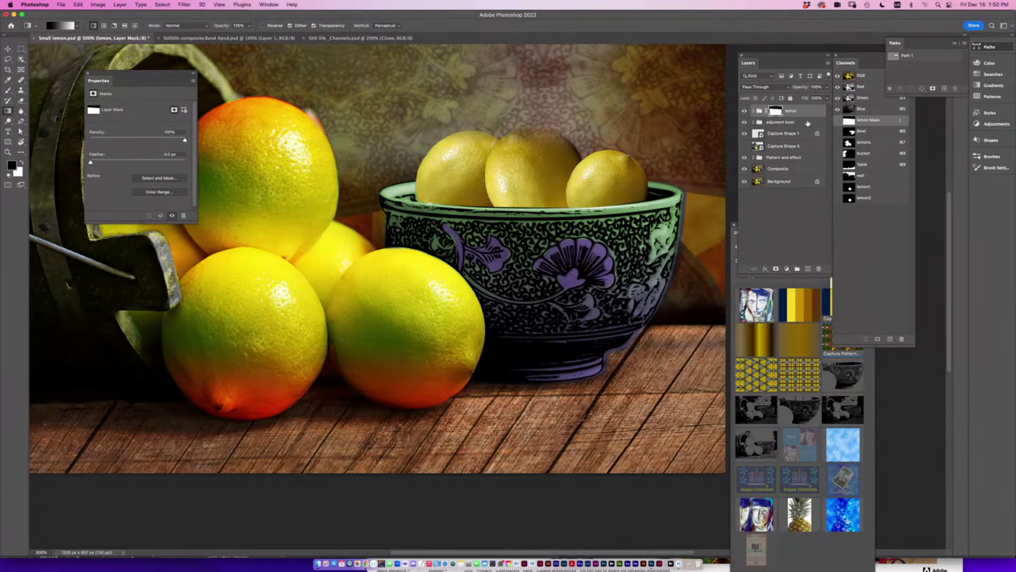
pyautogui.keyDown('shift'); pyautogui.click(776, 110); pyautogui.keyUp('shift')
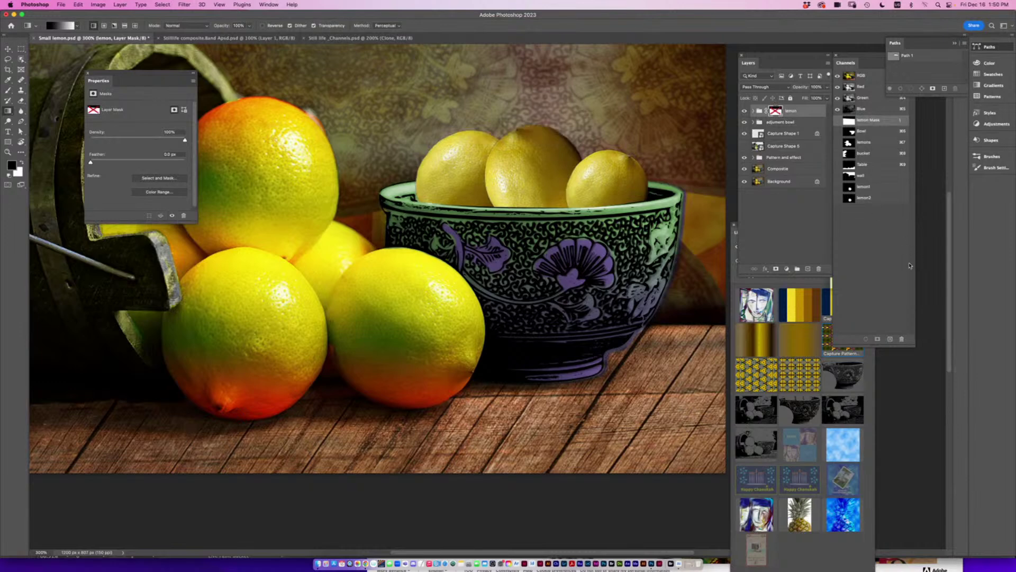
# Save the document with the grouped and masked lemons.
pyautogui.press('super+minus')
pyautogui.press('super+minus')
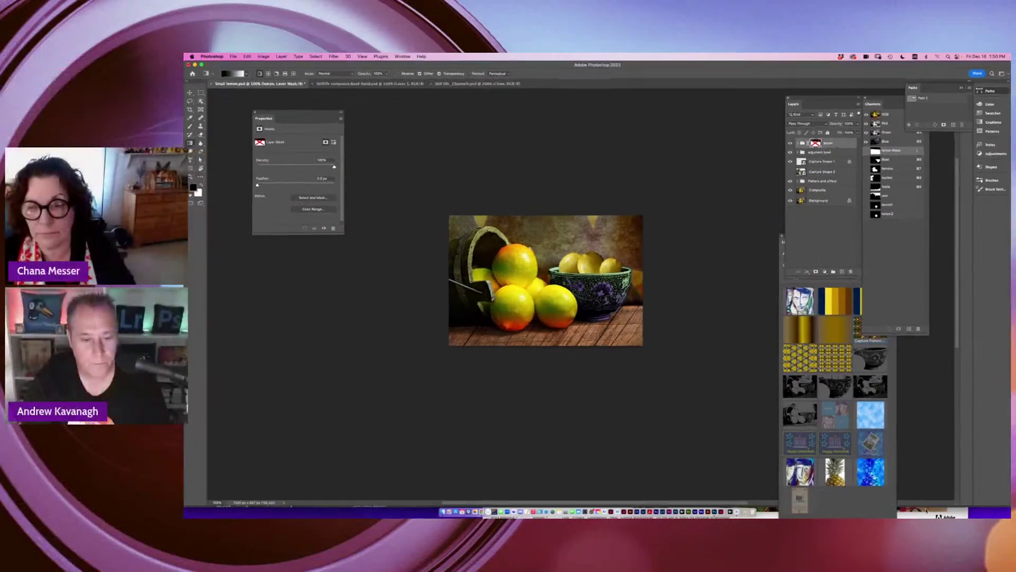
pyautogui.press('super+s')
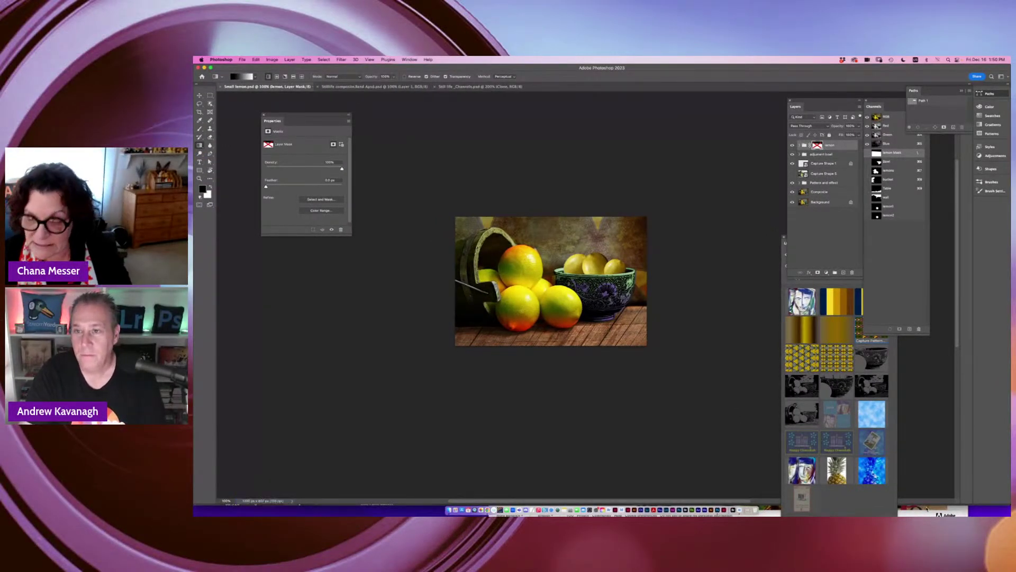
pyautogui.press('super+plus')
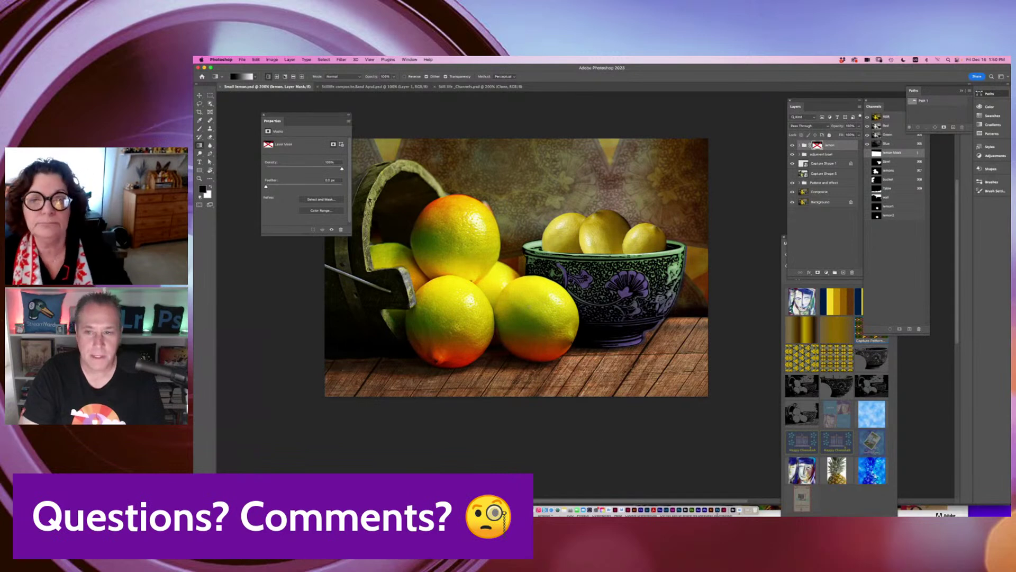
# Reset the current custom workspace to its saved panel layout.
pyautogui.click(410, 60)
pyautogui.moveTo(409, 69)
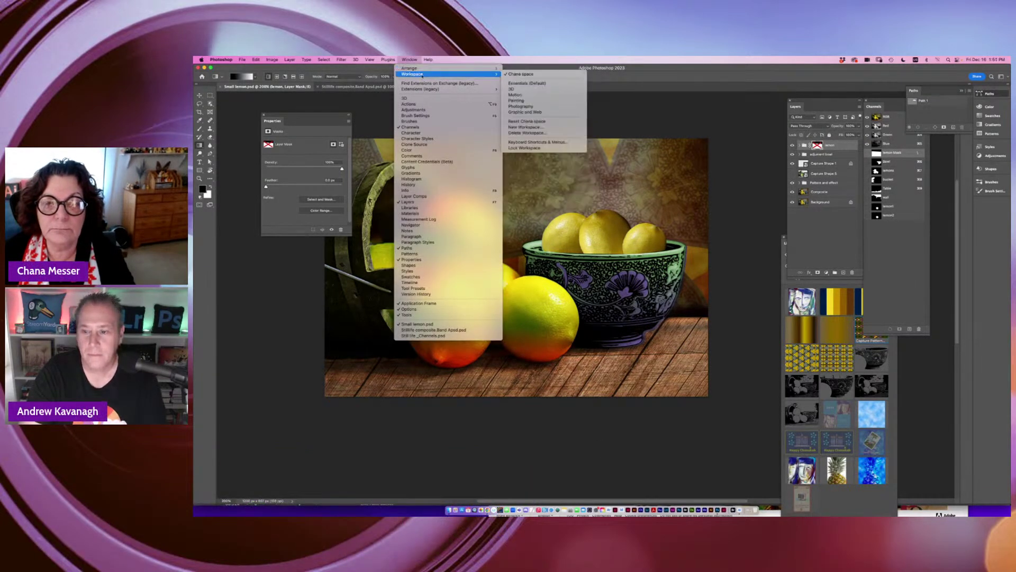
pyautogui.click(523, 121)
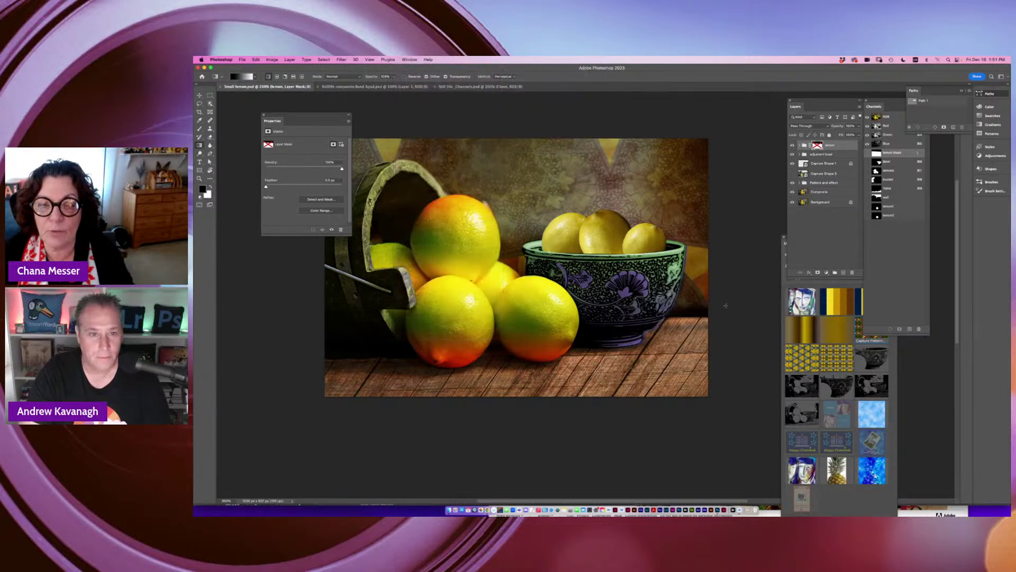
pyautogui.moveTo(542, 376); pyautogui.dragTo(614, 392)
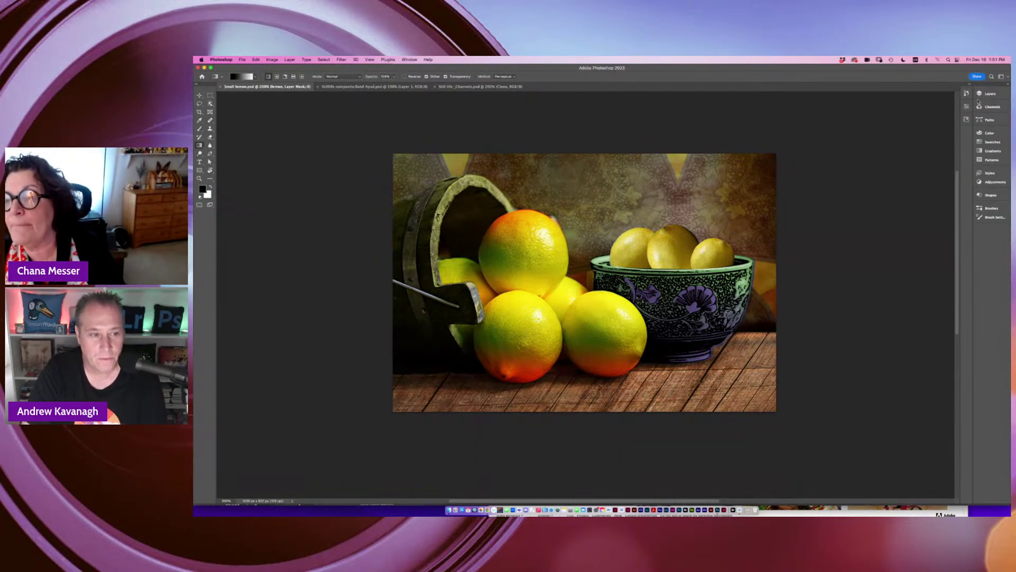
# Place Capture Shape 5 from the library over the whole image and commit the placement.
pyautogui.click(966, 119)
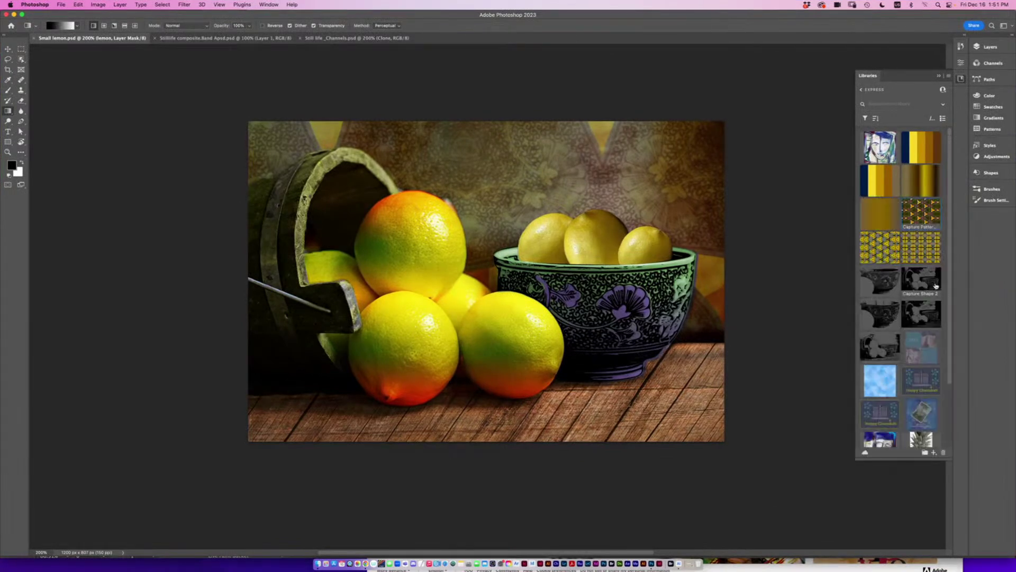
pyautogui.moveTo(880, 346); pyautogui.dragTo(541, 315)
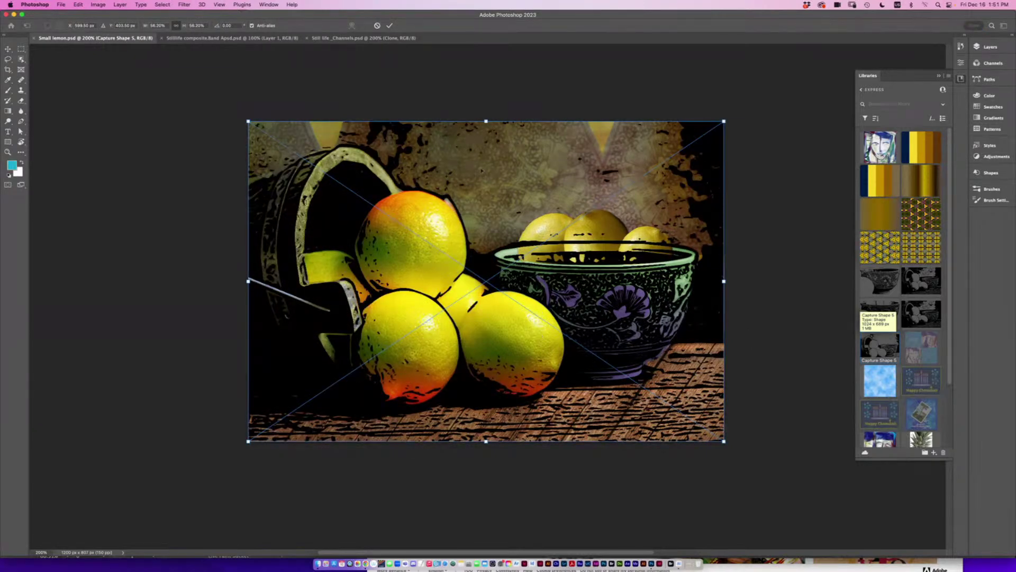
pyautogui.click(390, 26)
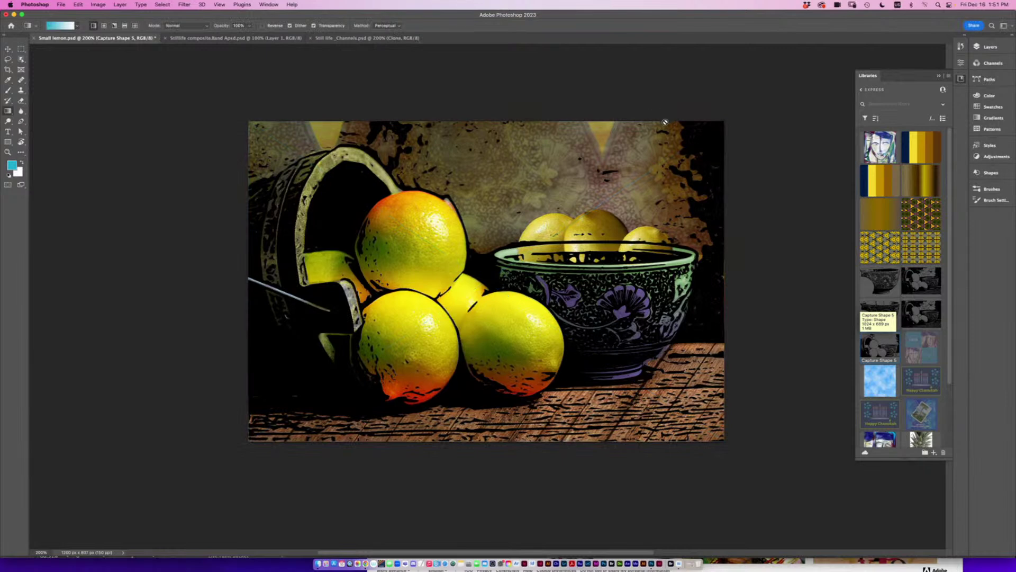
# Lower the Capture Shape 5 layer's opacity to about 86% and fade its right side with a black-to-white gradient on a new layer mask.
pyautogui.click(978, 51)
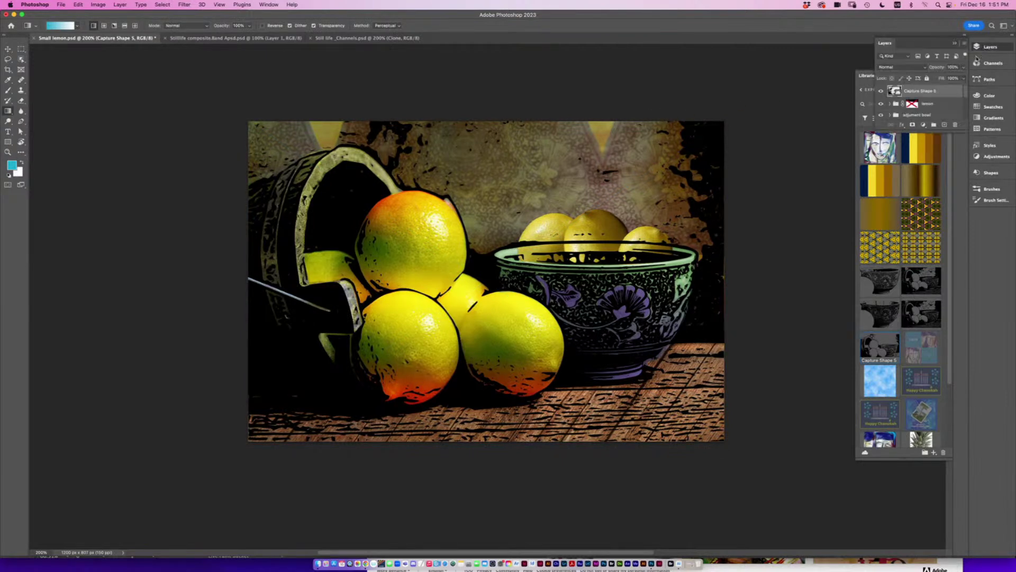
pyautogui.moveTo(945, 69); pyautogui.dragTo(923, 72)
pyautogui.click(913, 125)
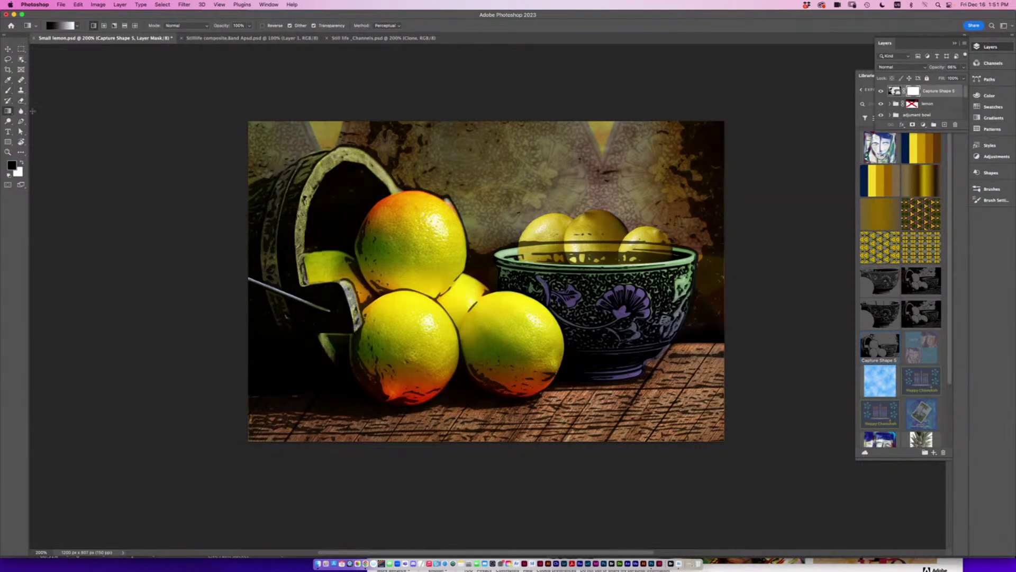
pyautogui.moveTo(767, 217); pyautogui.dragTo(612, 216)
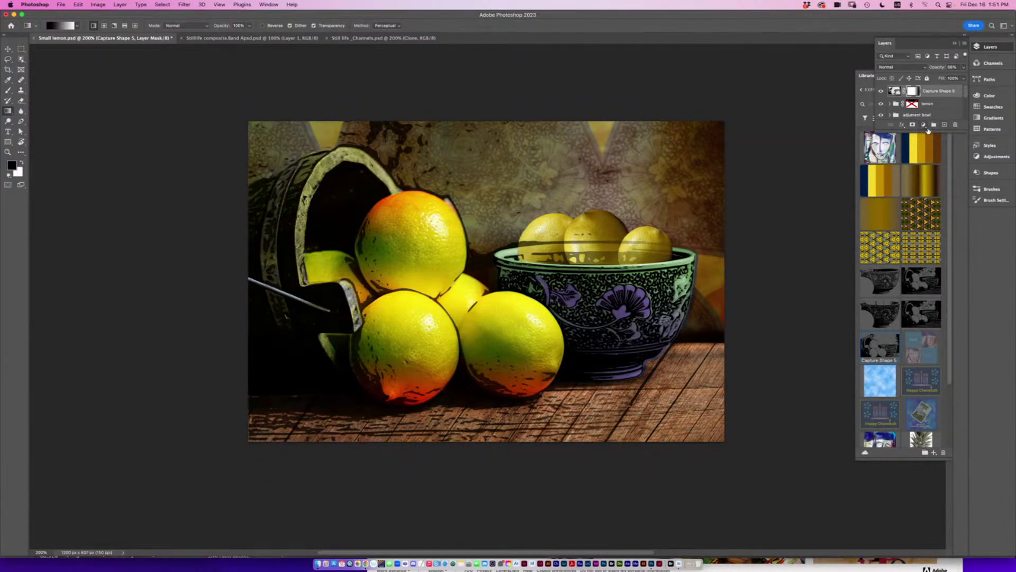
# Lengthen the layer list, move the masked Capture Shape 5 layer directly above the Composite layer, and save the document.
pyautogui.moveTo(928, 130); pyautogui.dragTo(928, 387)
pyautogui.moveTo(896, 92); pyautogui.dragTo(918, 153)
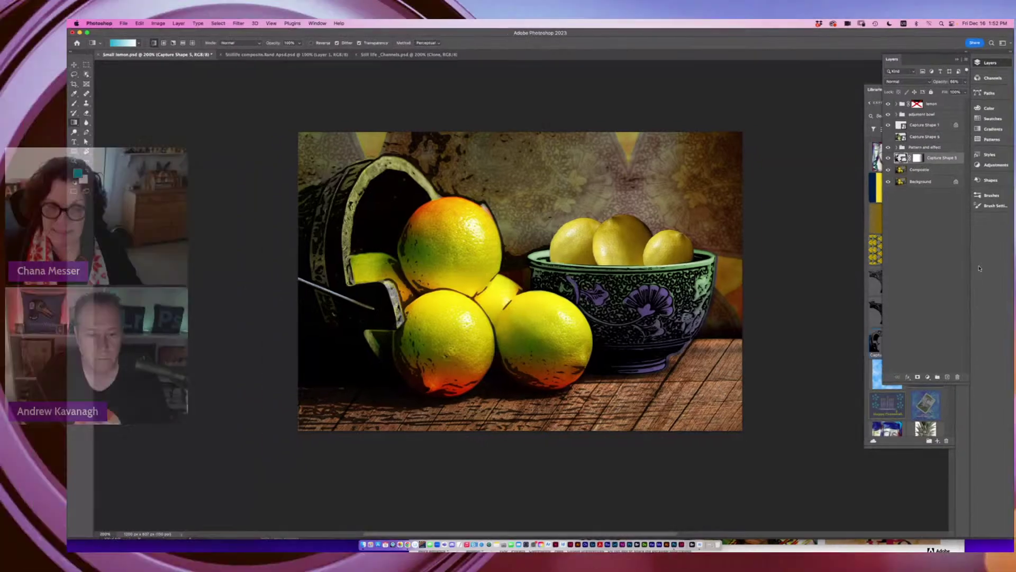
pyautogui.press('super+s')
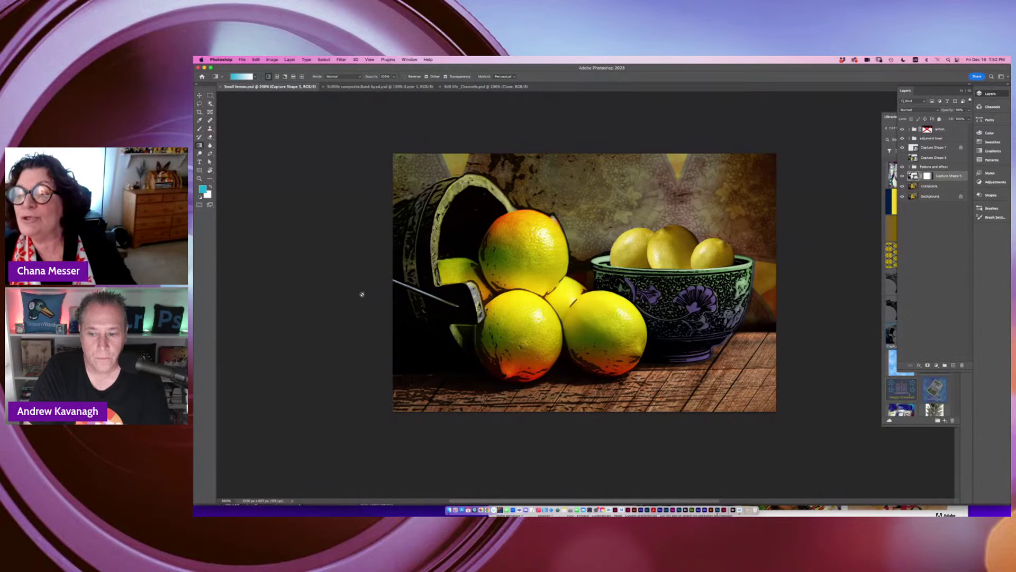
# Duplicate the Composite layer and move the copy above the lemon group, outside the group.
pyautogui.click(925, 186)
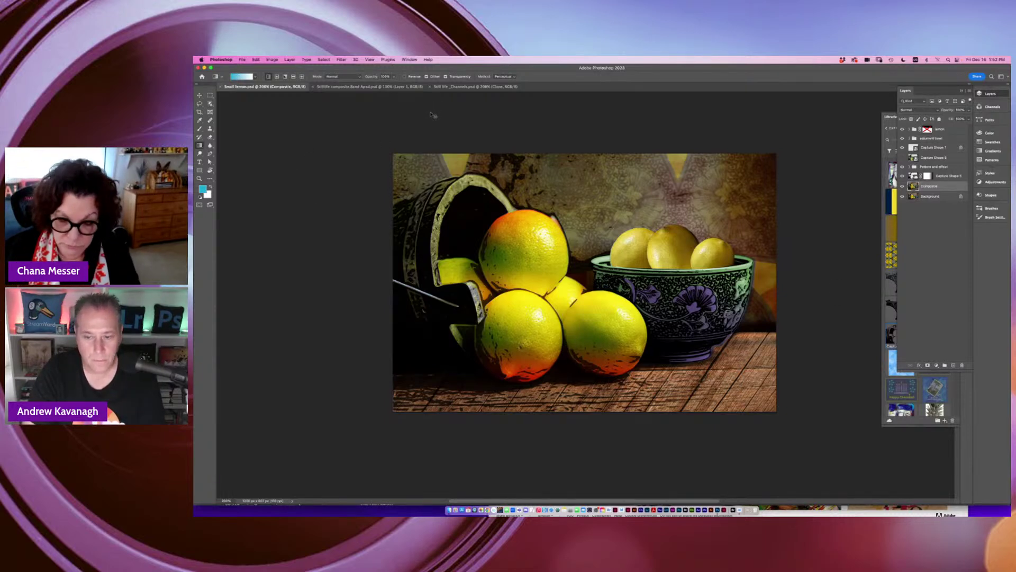
pyautogui.press('super+a')
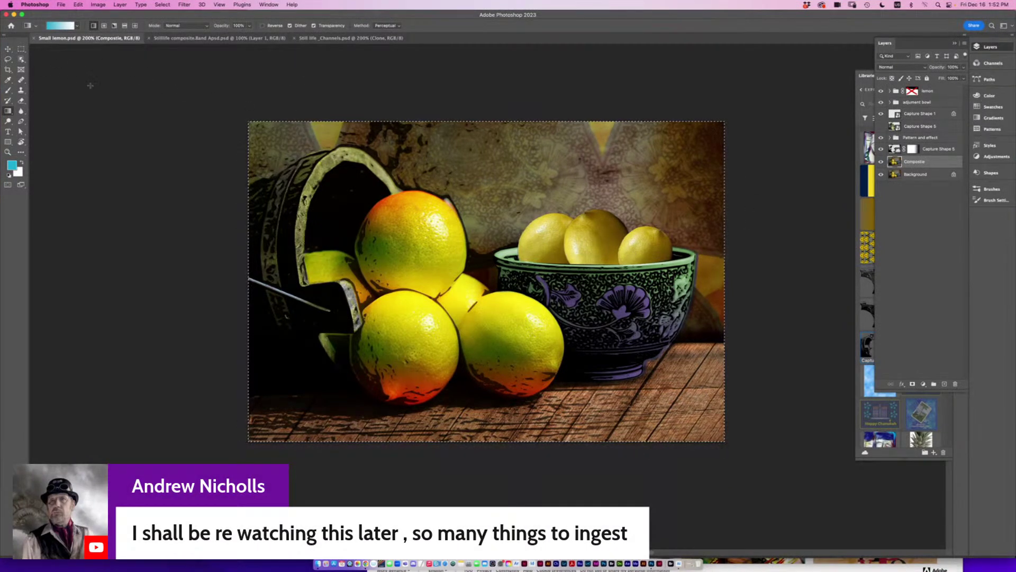
pyautogui.press('super+d')
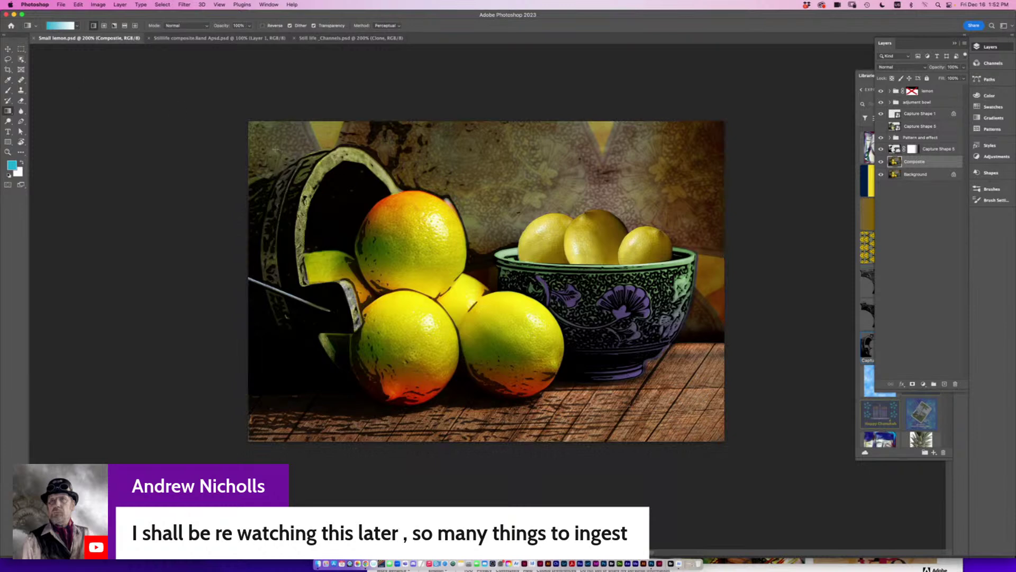
pyautogui.press('super+j')
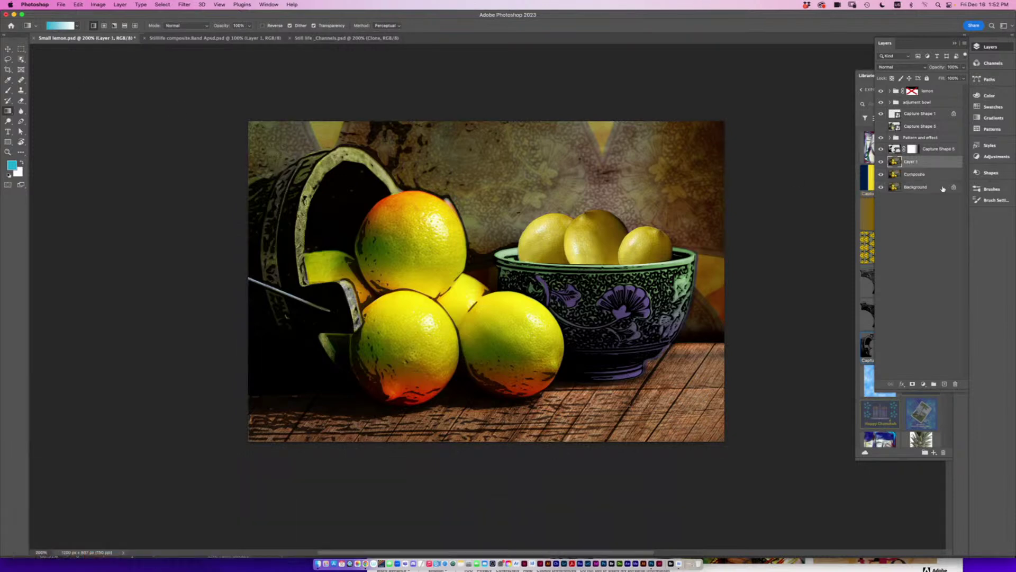
pyautogui.moveTo(910, 161); pyautogui.dragTo(919, 89)
pyautogui.click(895, 91)
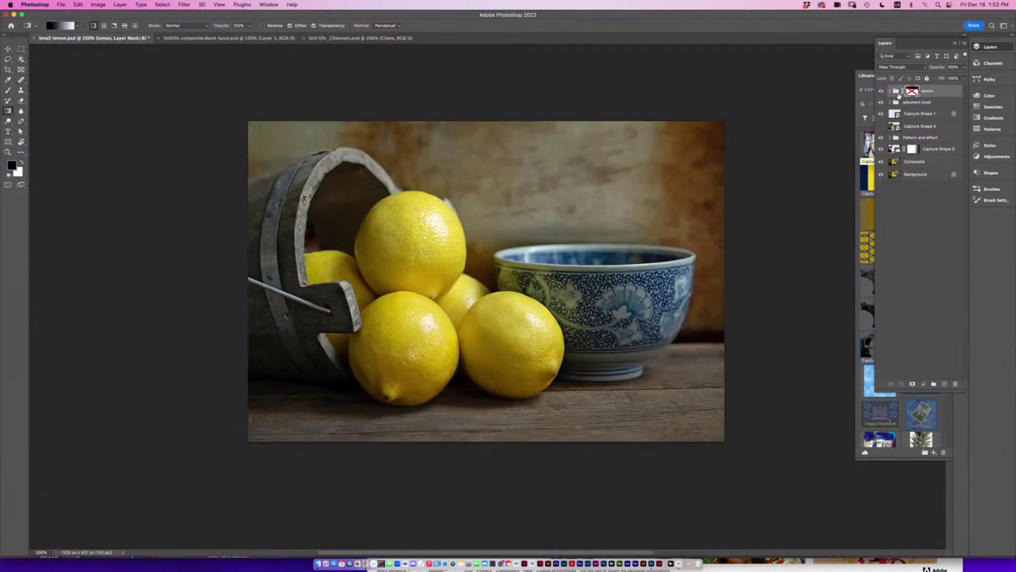
pyautogui.click(891, 92)
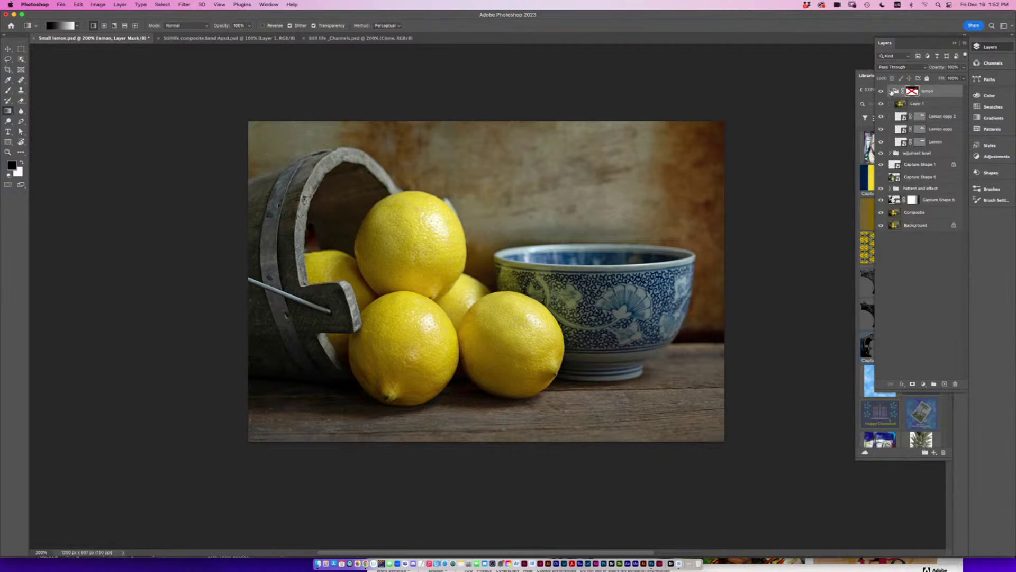
pyautogui.moveTo(911, 104); pyautogui.dragTo(889, 93)
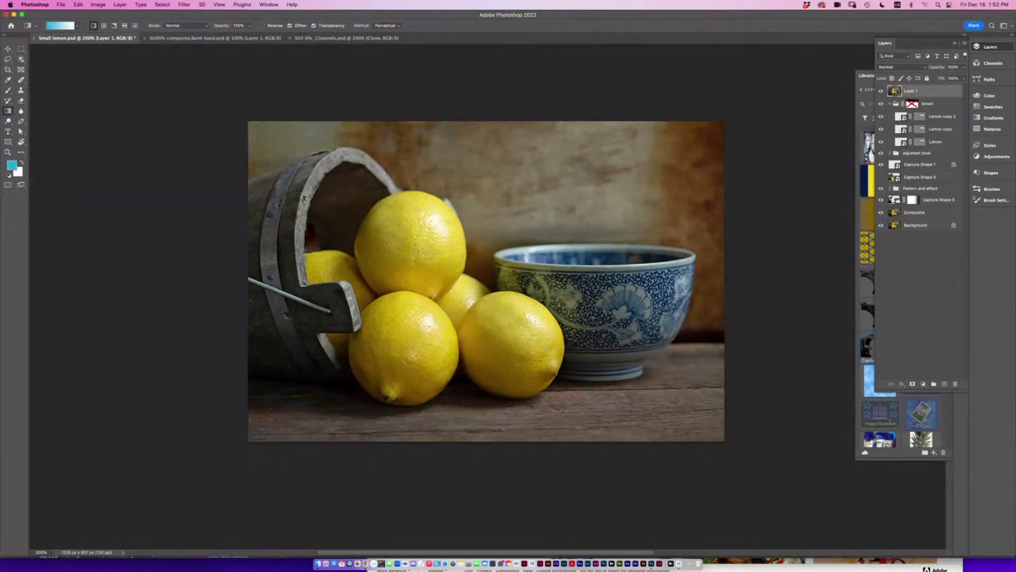
# Move Layer 1 fully to the left of the composite and expand the canvas with Reveal All to show both images side by side.
pyautogui.click(8, 49)
pyautogui.moveTo(433, 278); pyautogui.dragTo(169, 270)
pyautogui.moveTo(319, 296); pyautogui.dragTo(178, 305)
pyautogui.moveTo(256, 323)
pyautogui.mouseDown()
pyautogui.moveTo(237, 322)
pyautogui.moveTo(246, 327)
pyautogui.mouseUp()
pyautogui.click(95, 4)
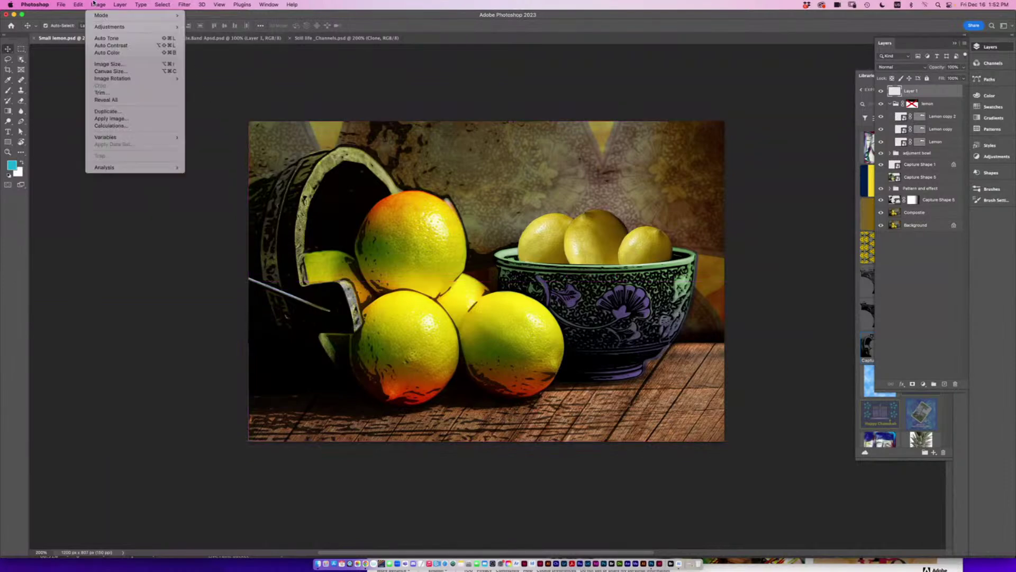
pyautogui.click(106, 99)
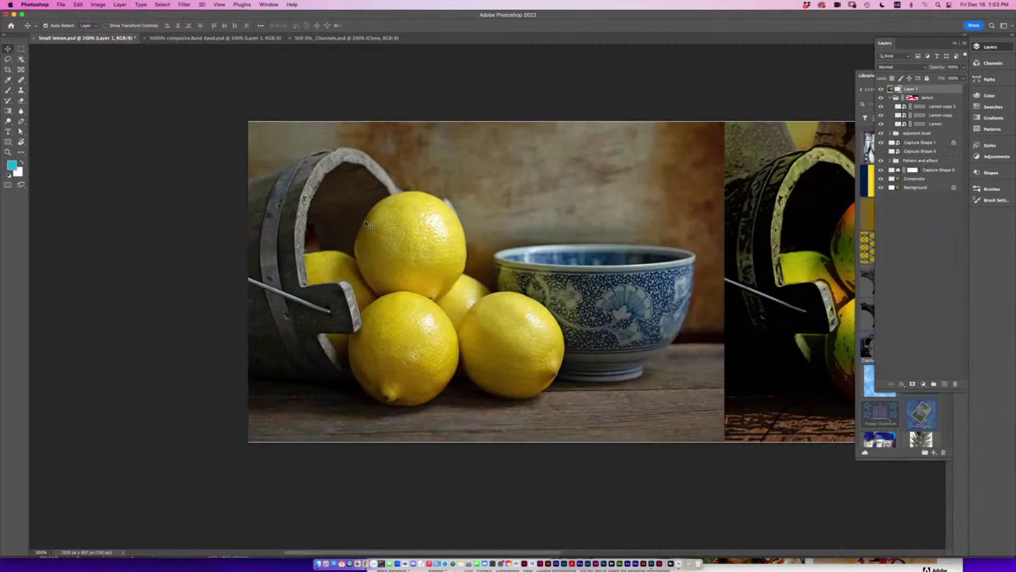
pyautogui.press('super+minus')
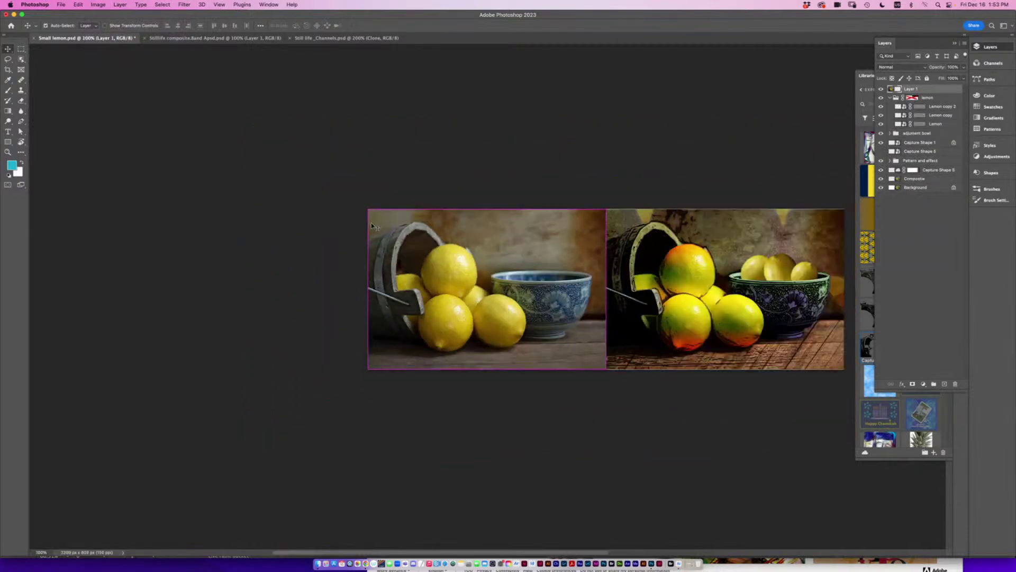
pyautogui.hscroll(5, 521, 339)
pyautogui.scroll(-2, 522, 340)
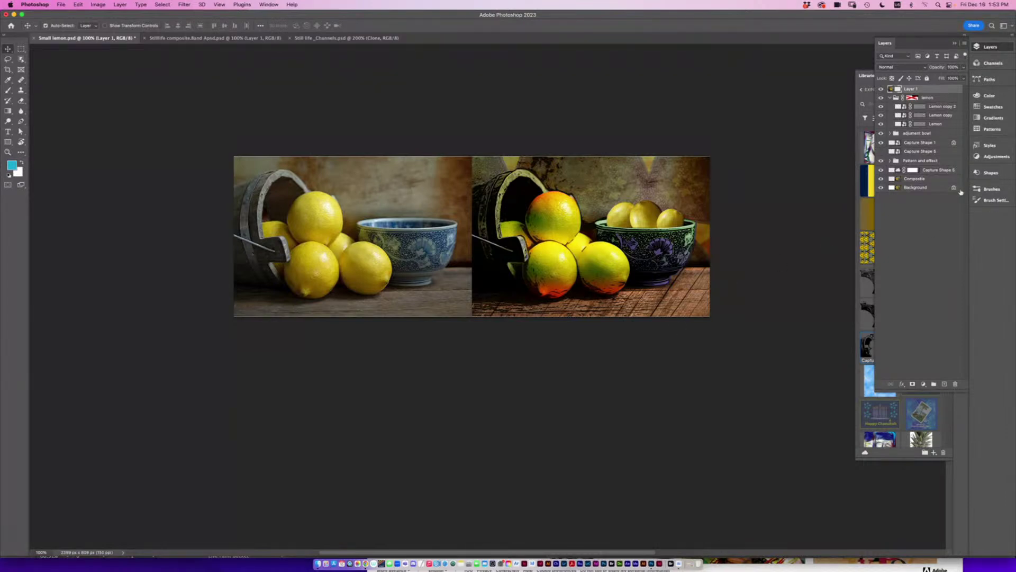
# Hide Layer 1 and make the Composite layer active.
pyautogui.click(920, 189)
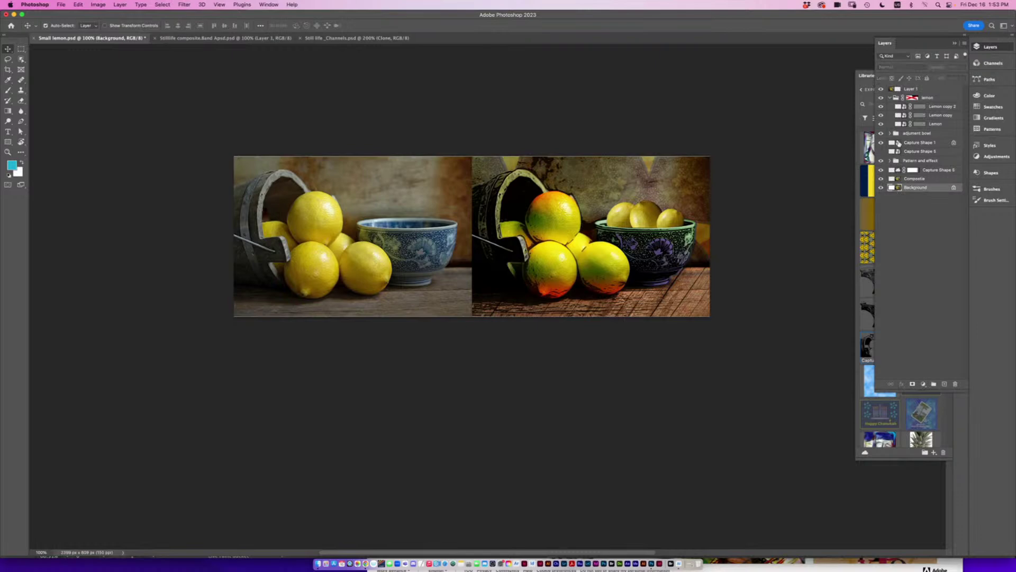
pyautogui.click(881, 90)
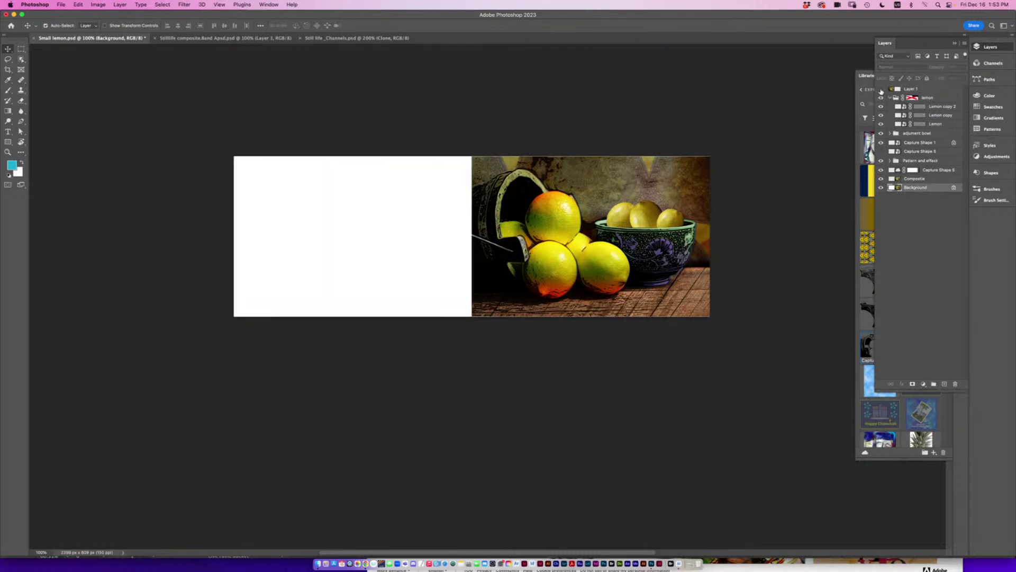
pyautogui.click(897, 179)
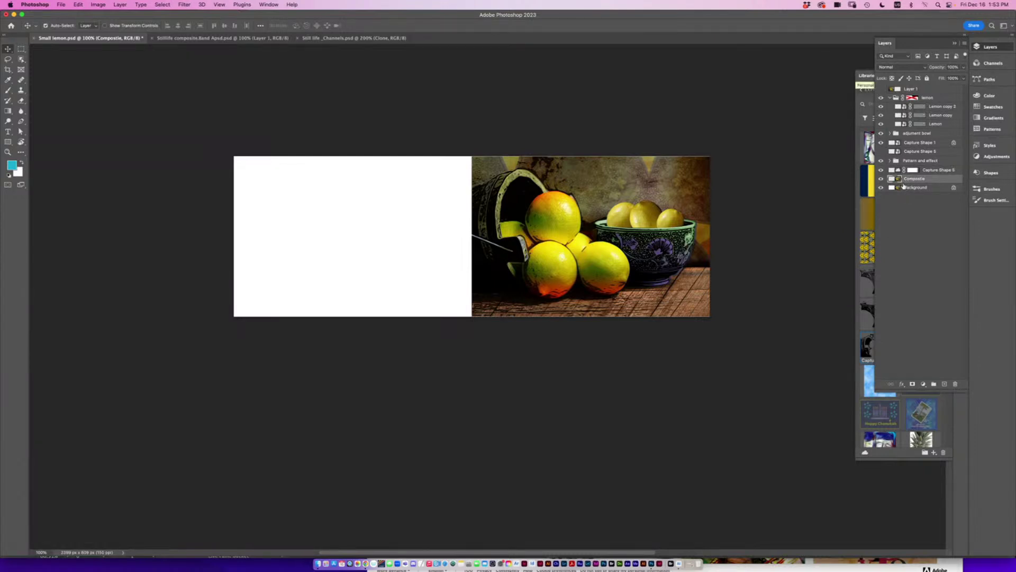
# Pull the Libraries panel clear of the layer list, shorten it, and launch Extract from Image.
pyautogui.moveTo(868, 72); pyautogui.dragTo(766, 73)
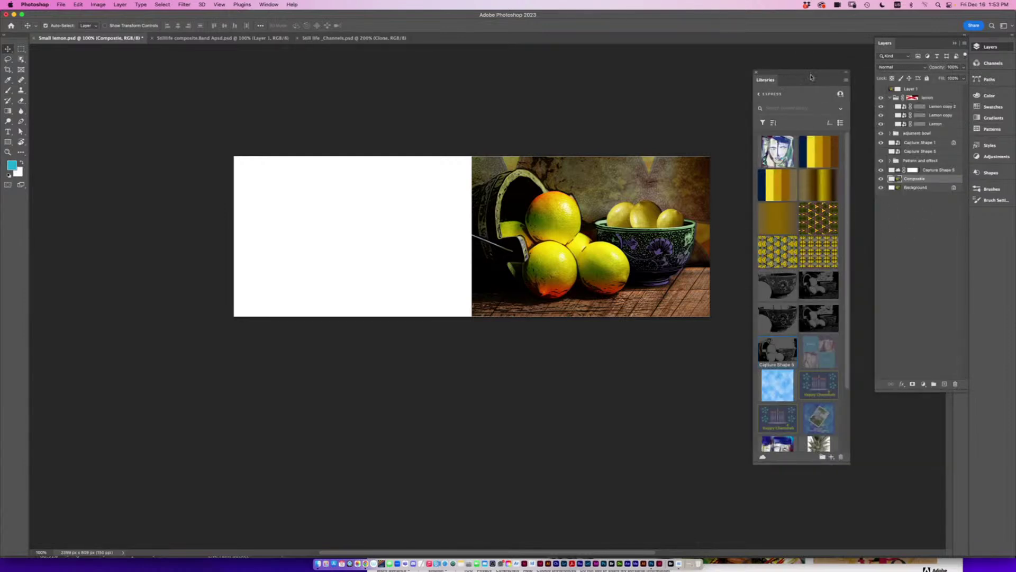
pyautogui.moveTo(824, 465); pyautogui.dragTo(842, 235)
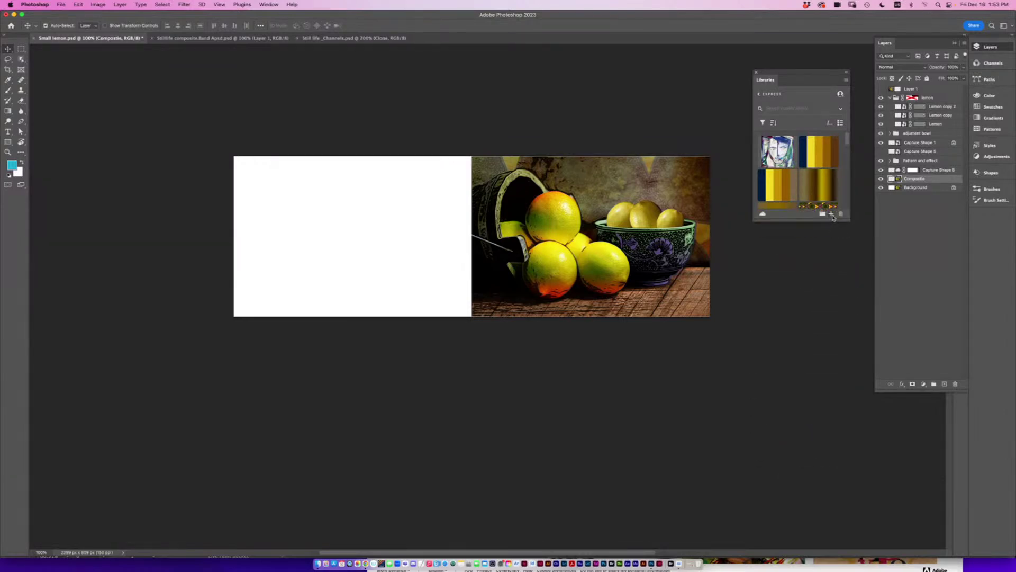
pyautogui.click(832, 215)
pyautogui.click(818, 200)
pyautogui.click(832, 215)
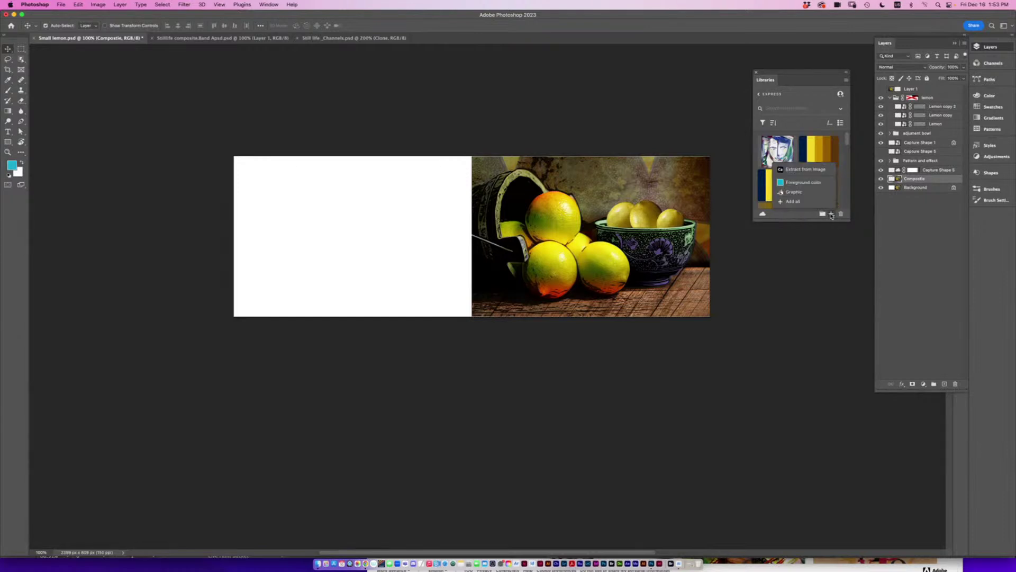
pyautogui.click(800, 170)
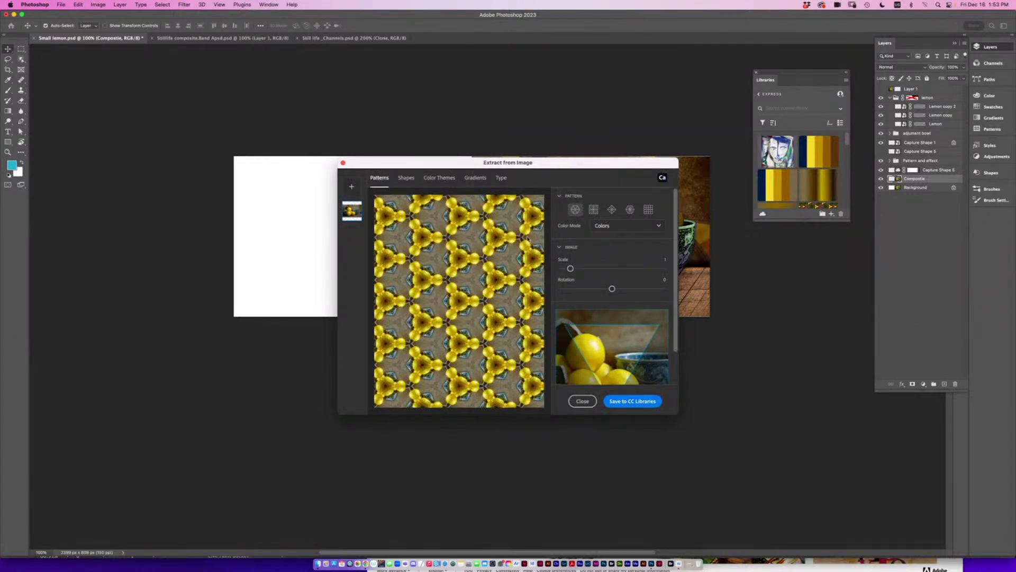
# Try the Grayscale color mode on the pattern and return it to Colors.
pyautogui.click(620, 230)
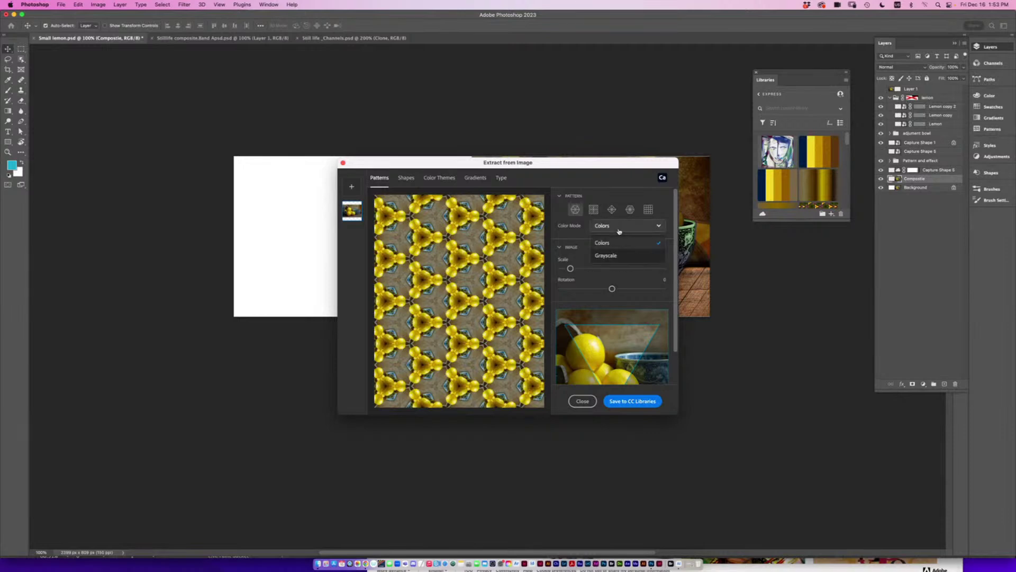
pyautogui.click(608, 256)
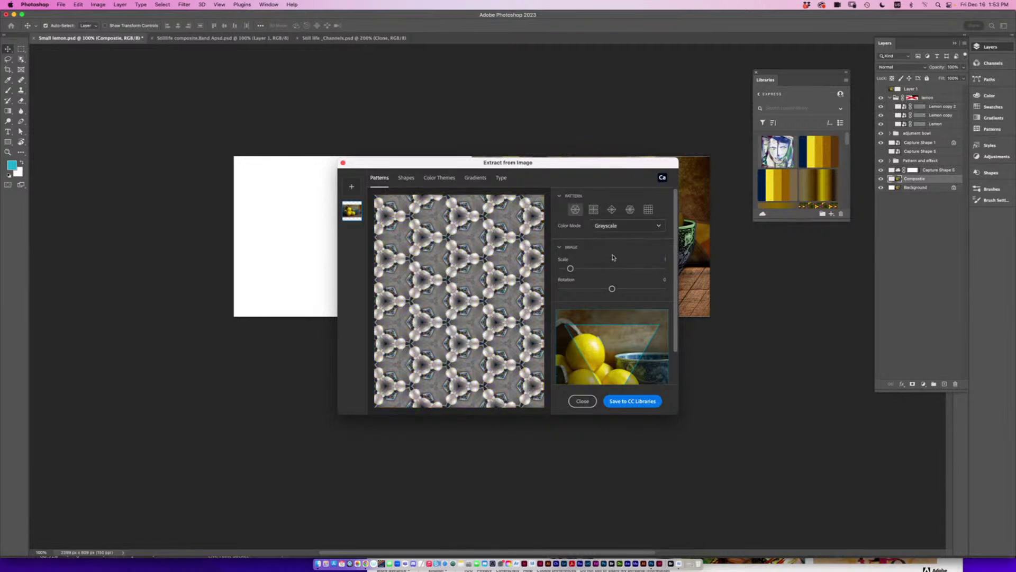
pyautogui.click(603, 226)
pyautogui.click(605, 244)
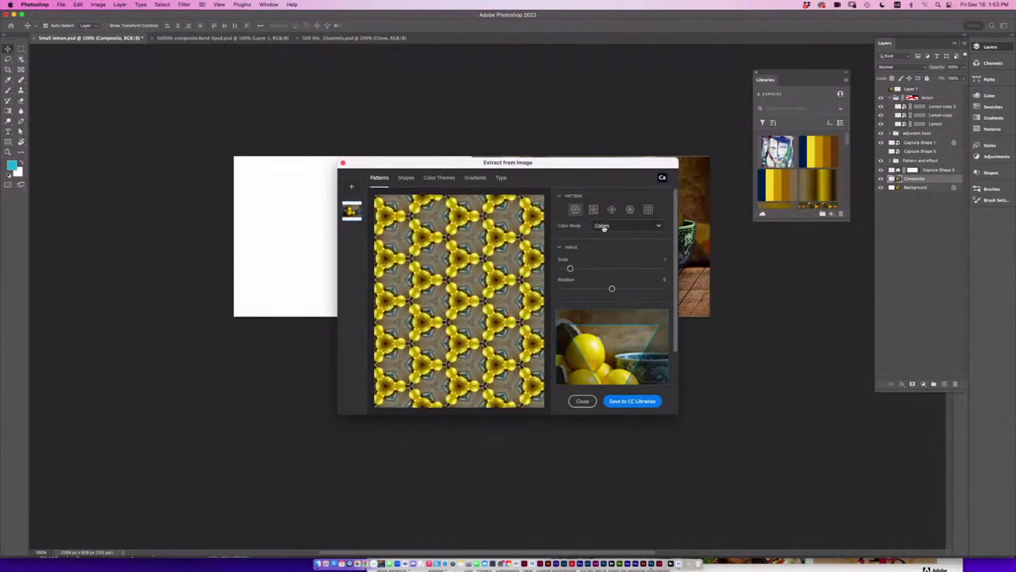
# Set the pattern's scale to about 1.3 and rotation to about -124, and compare the square, diamond, star and grid tile geometries.
pyautogui.click(593, 209)
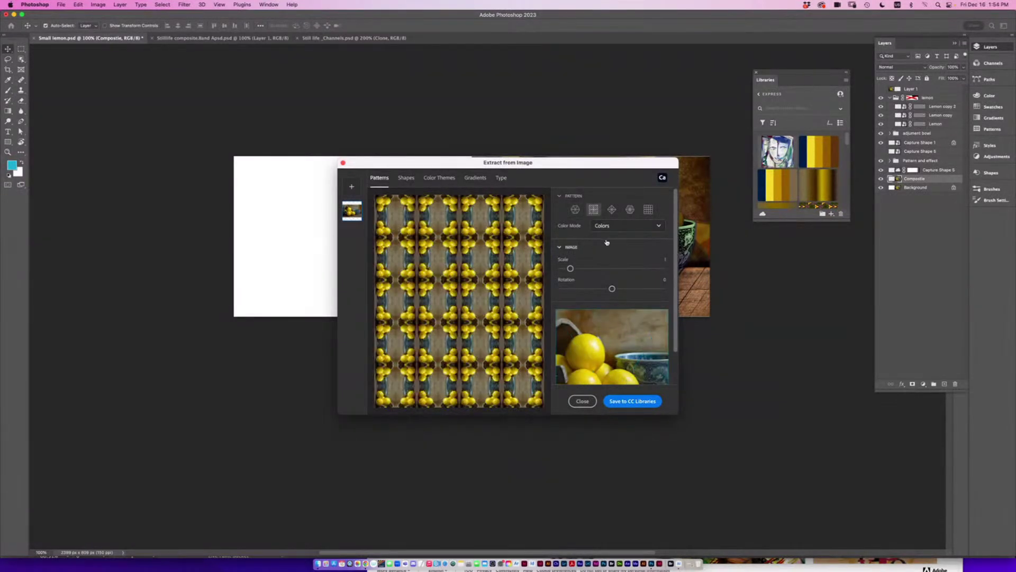
pyautogui.moveTo(570, 268); pyautogui.dragTo(577, 289)
pyautogui.click(611, 210)
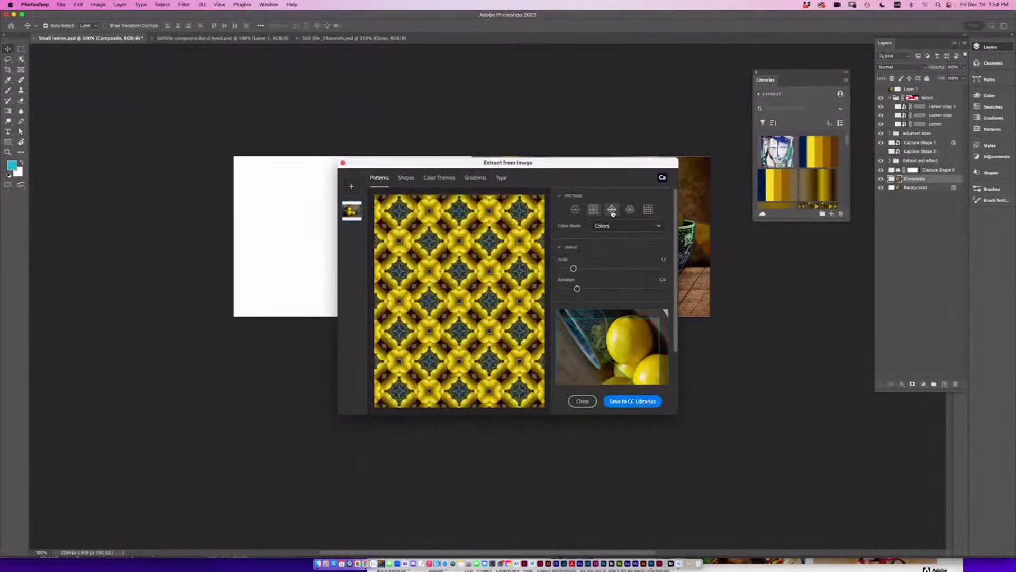
pyautogui.click(630, 210)
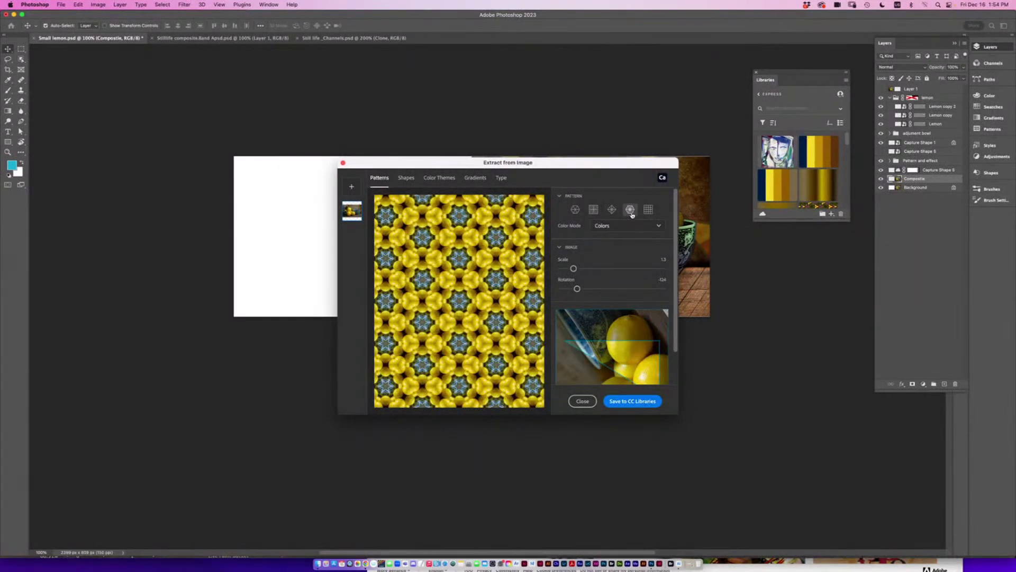
pyautogui.click(648, 210)
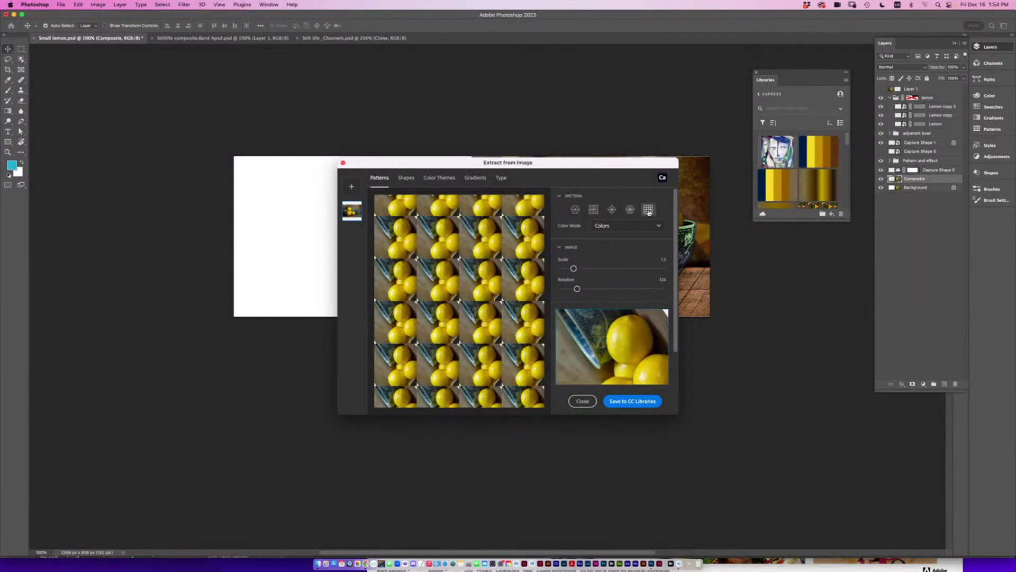
# Choose the diamond tile geometry, set the scale to 1, and save the pattern to the library.
pyautogui.click(612, 210)
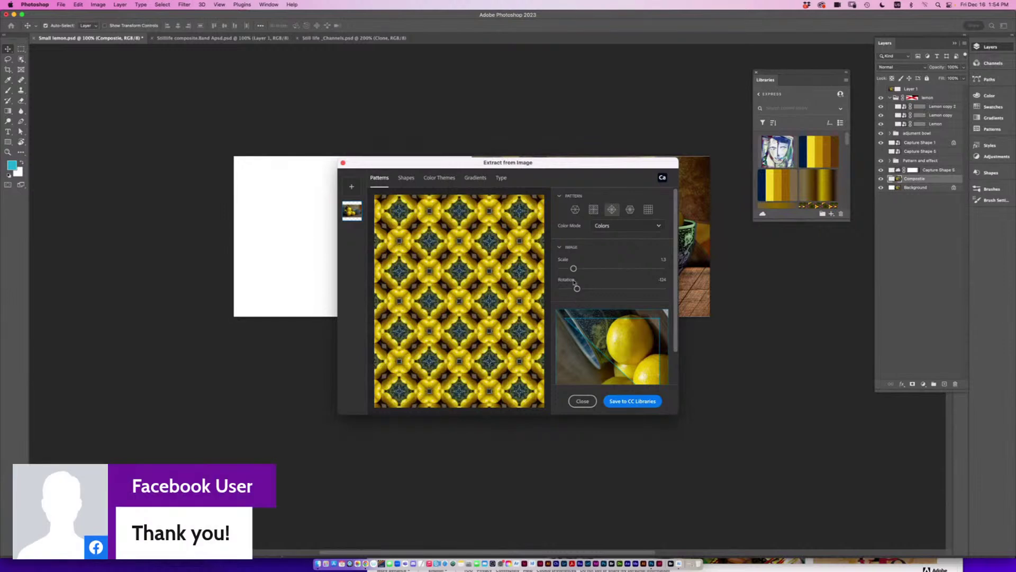
pyautogui.moveTo(573, 269); pyautogui.dragTo(569, 269)
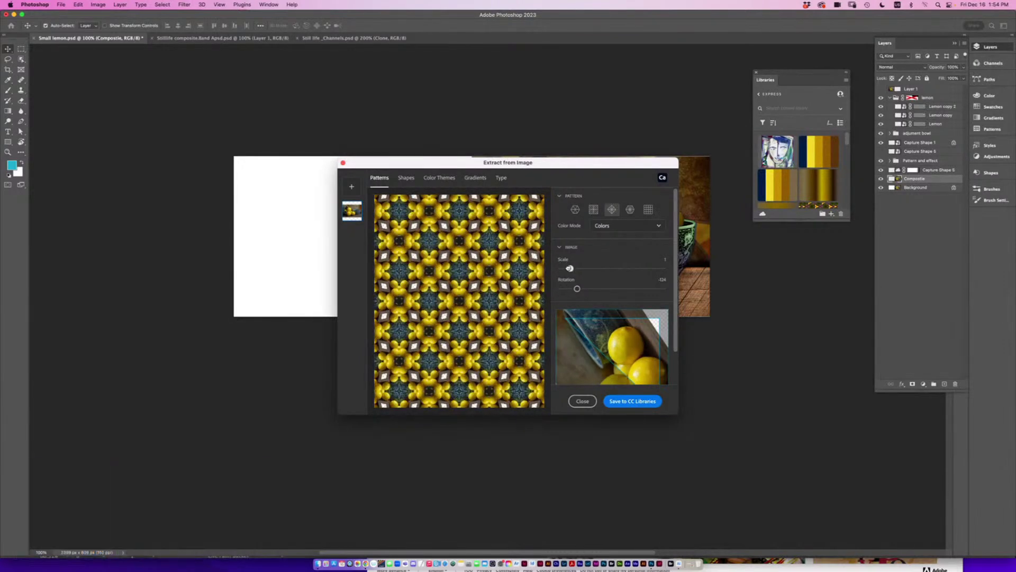
pyautogui.click(632, 402)
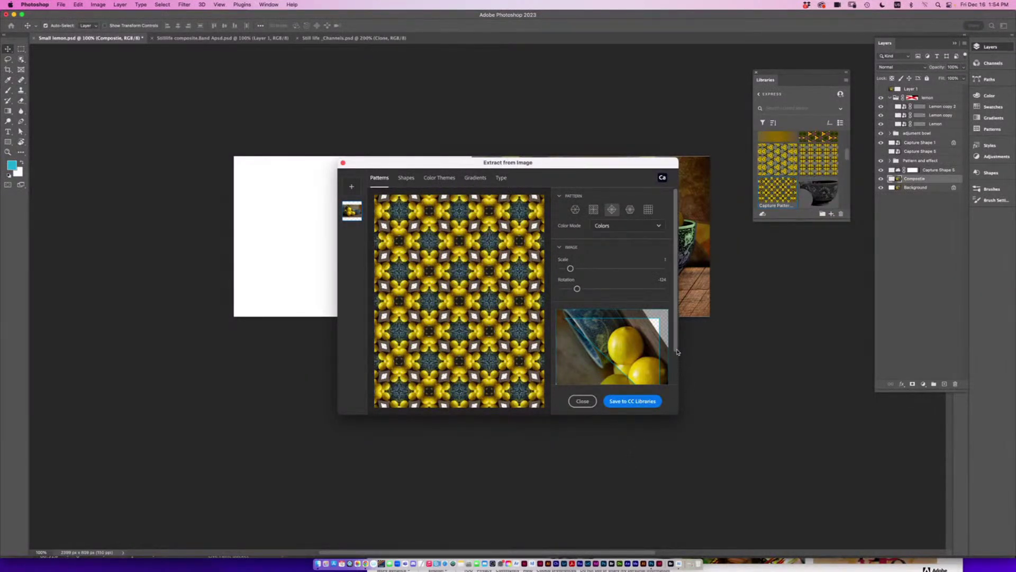
# Shift the source image so the blue bowl fills the tile, save this second pattern to the library, and close Extract from Image.
pyautogui.scroll(-3, 676, 352)
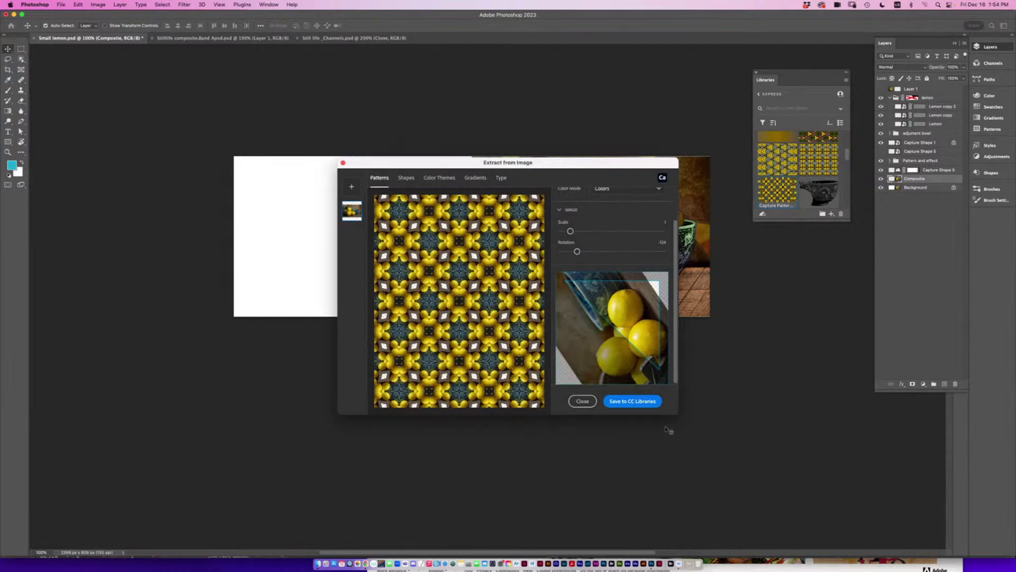
pyautogui.moveTo(618, 302); pyautogui.dragTo(667, 326)
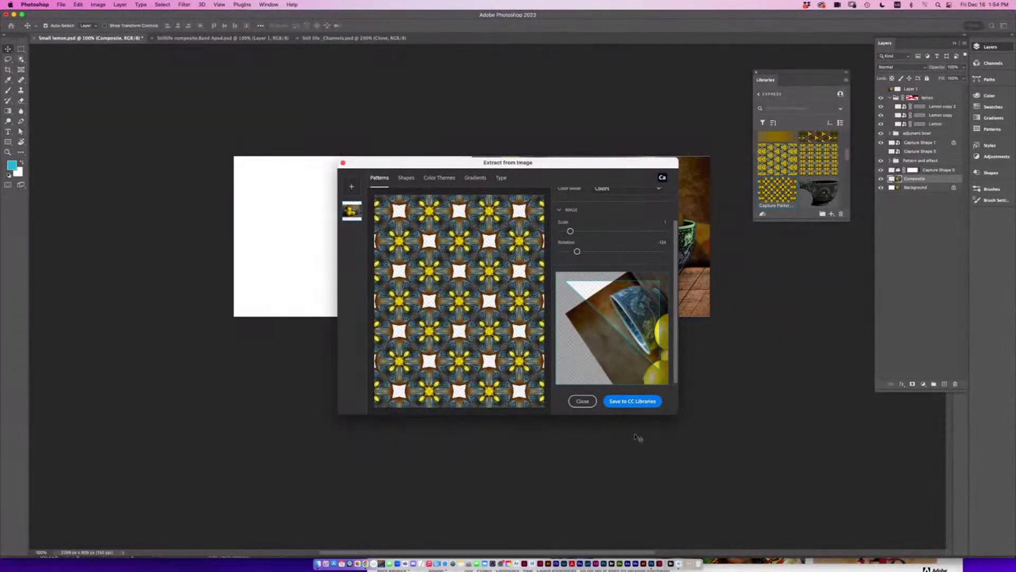
pyautogui.click(624, 406)
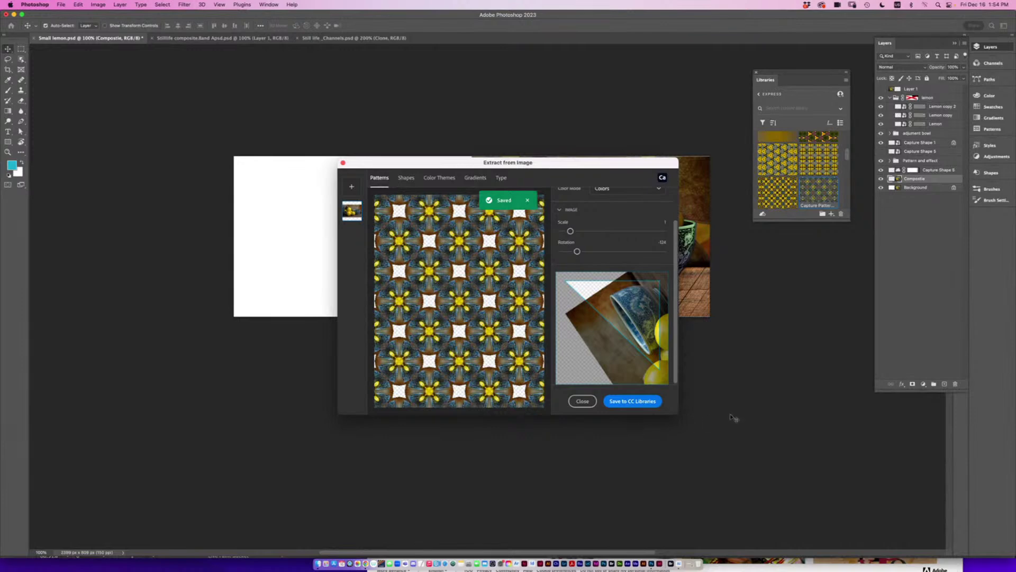
pyautogui.click(583, 401)
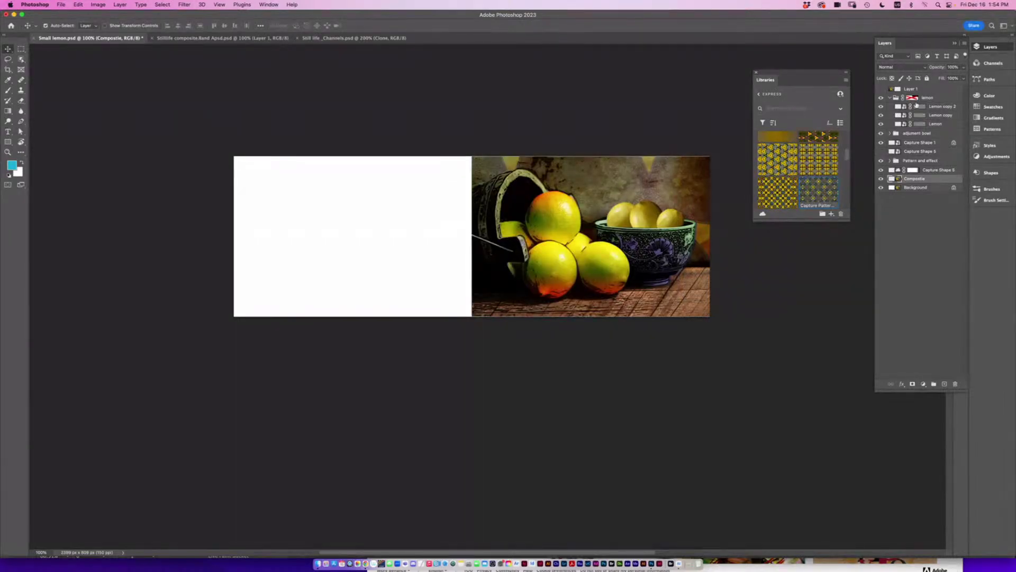
# Add the saved blue bowl pattern from the library as a fill layer above Layer 1, enlarging the library view.
pyautogui.click(943, 90)
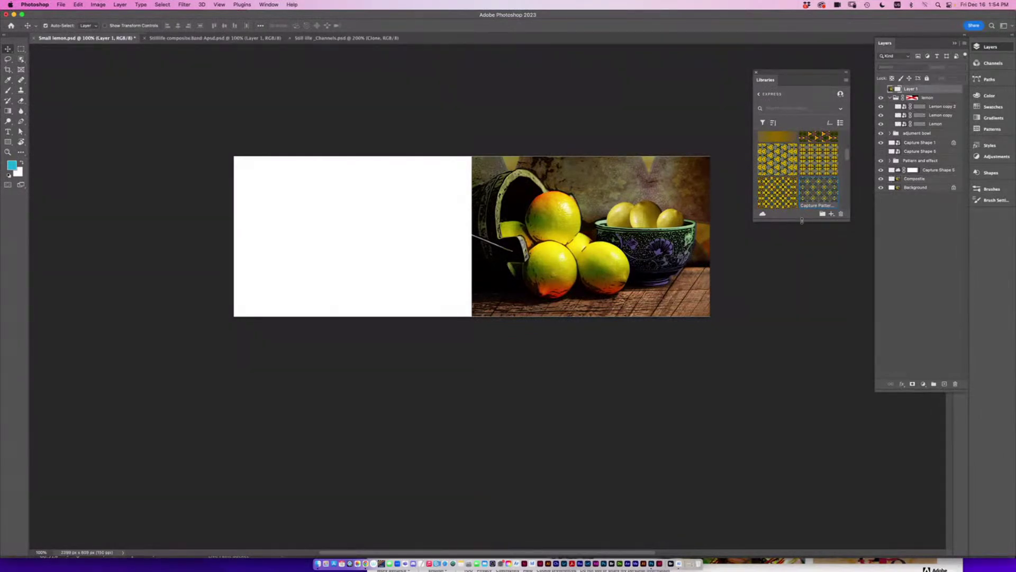
pyautogui.moveTo(802, 221); pyautogui.dragTo(802, 499)
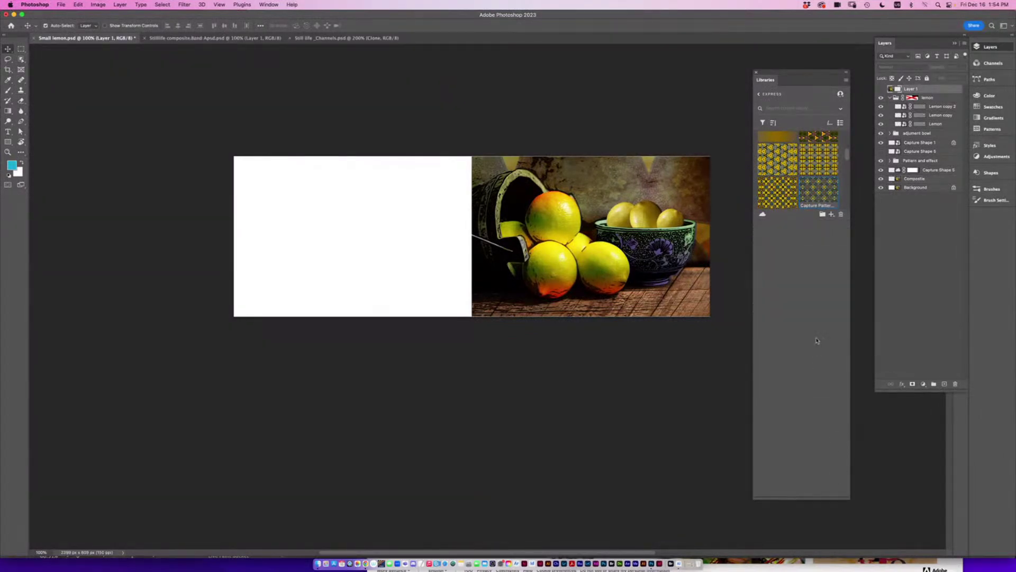
pyautogui.moveTo(819, 214); pyautogui.dragTo(646, 241)
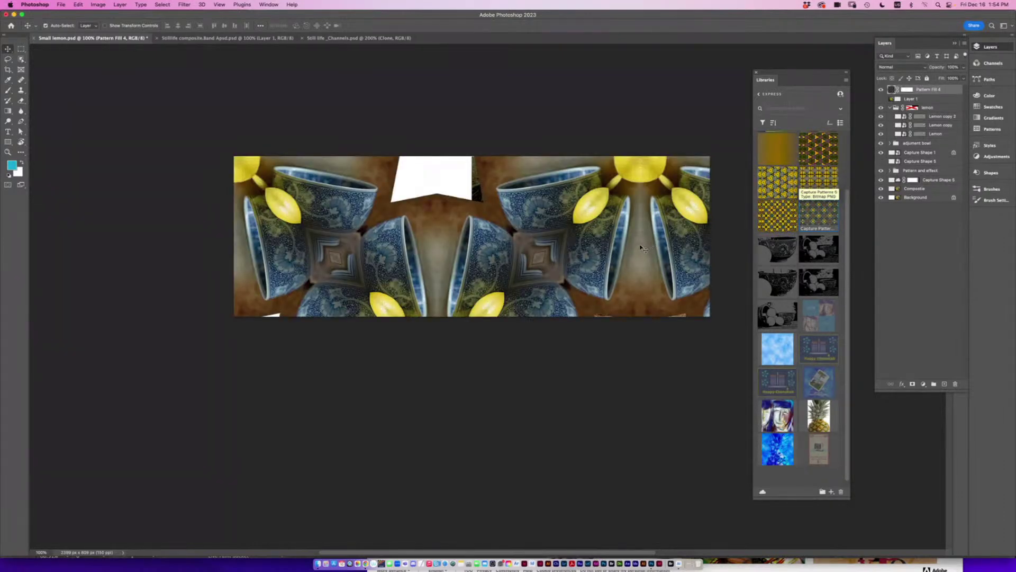
# Scale the pattern fill down until the bowl motif repeats as small tiles across the whole canvas.
pyautogui.doubleClick(893, 90)
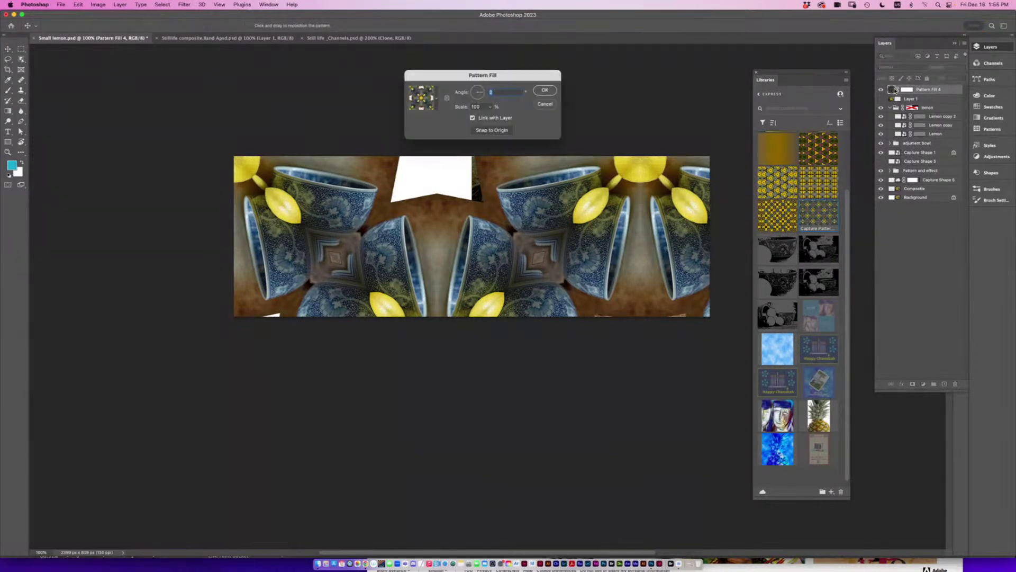
pyautogui.click(488, 107)
pyautogui.moveTo(492, 116); pyautogui.dragTo(488, 116)
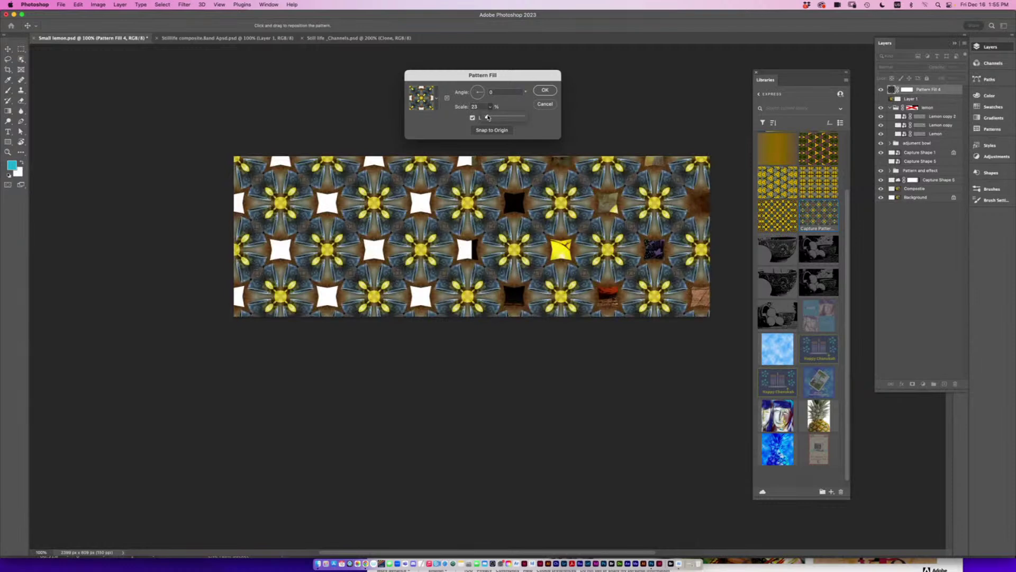
pyautogui.click(544, 93)
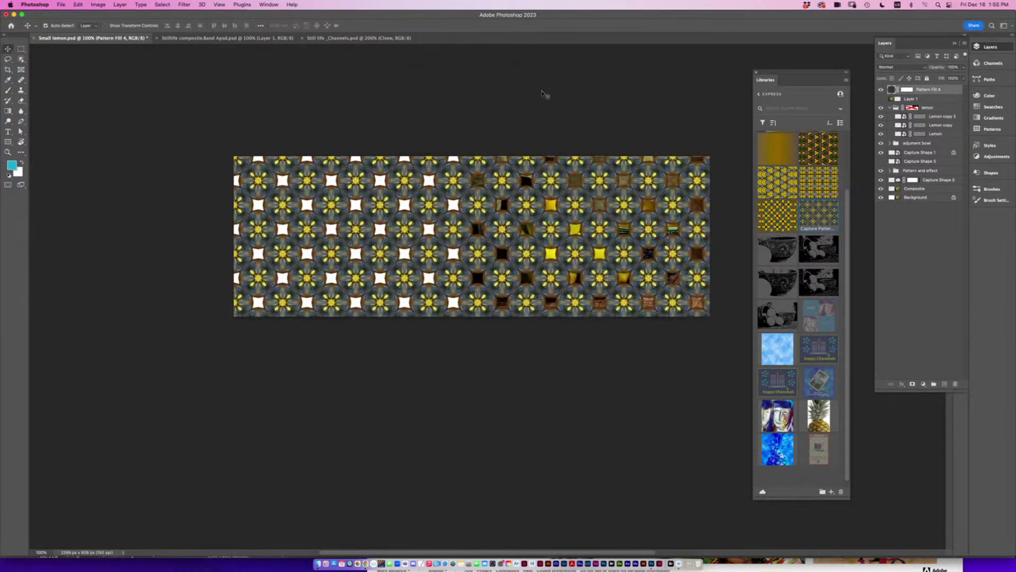
# Set the pattern fill's blend mode to Screen and show Layer 1 with the original photo.
pyautogui.click(890, 67)
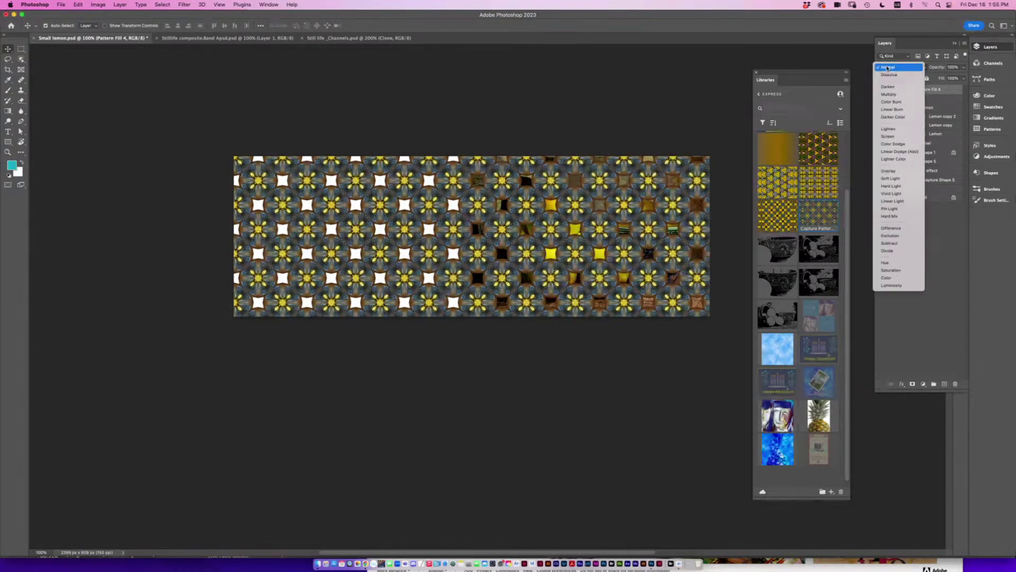
pyautogui.click(898, 137)
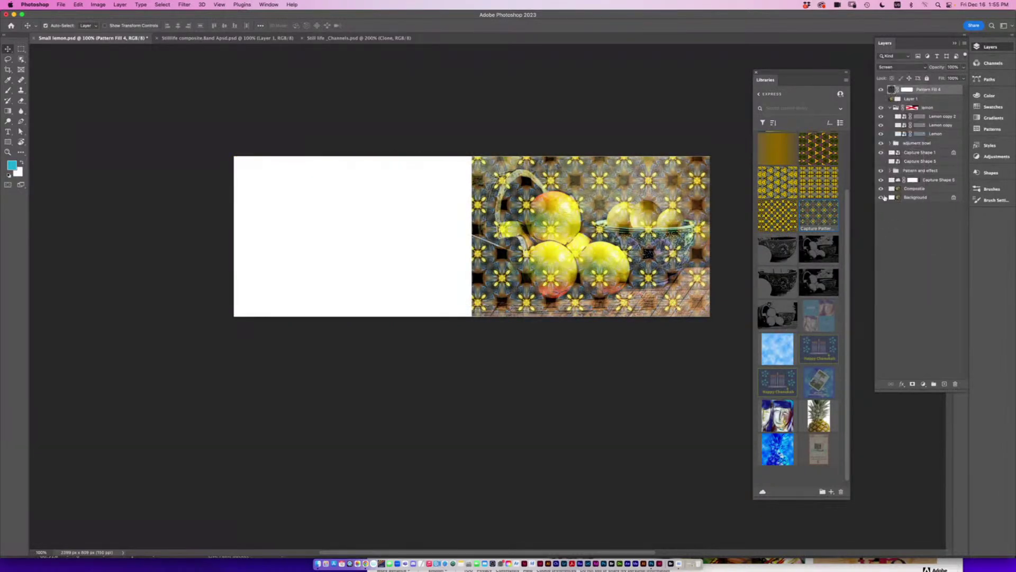
pyautogui.click(882, 99)
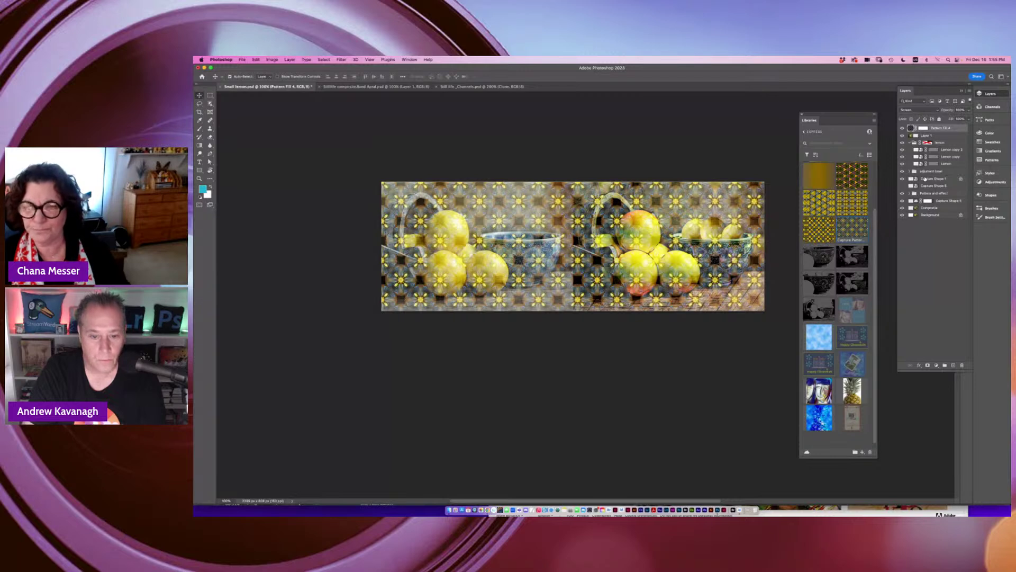
# Create a new blank document and place pineapple.png from the library in its center.
pyautogui.click(241, 59)
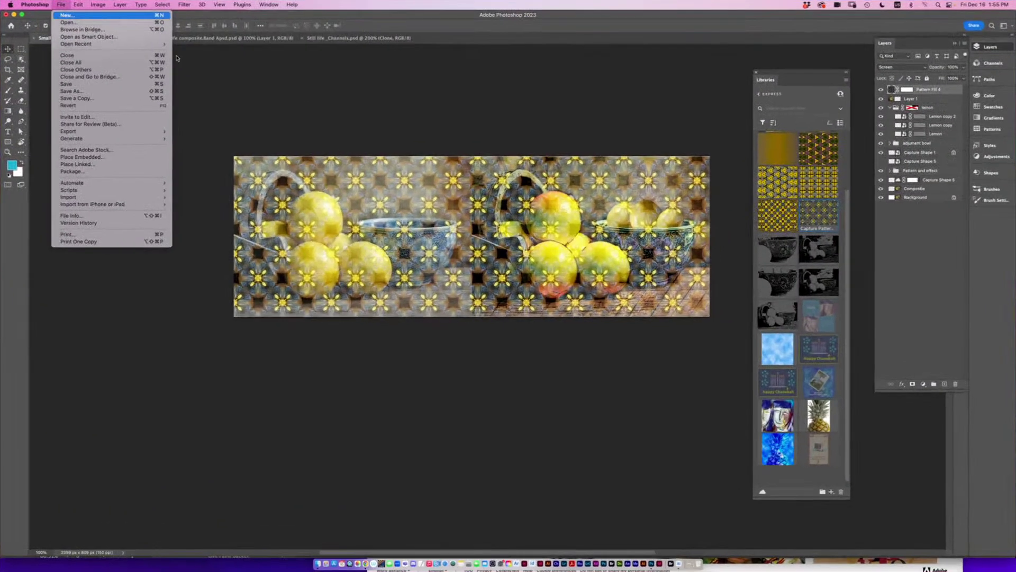
pyautogui.click(247, 68)
pyautogui.click(699, 403)
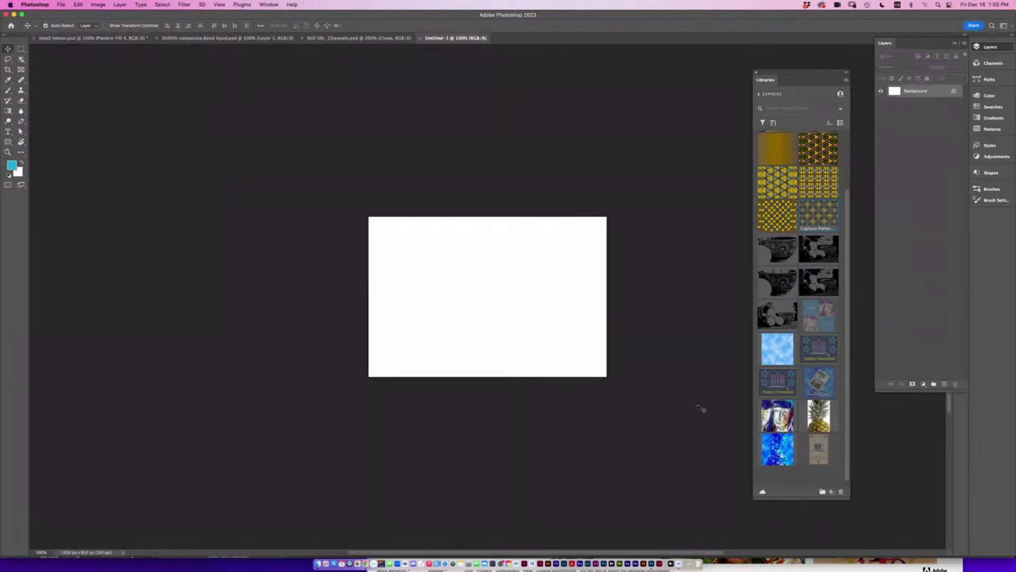
pyautogui.moveTo(821, 427); pyautogui.dragTo(500, 319)
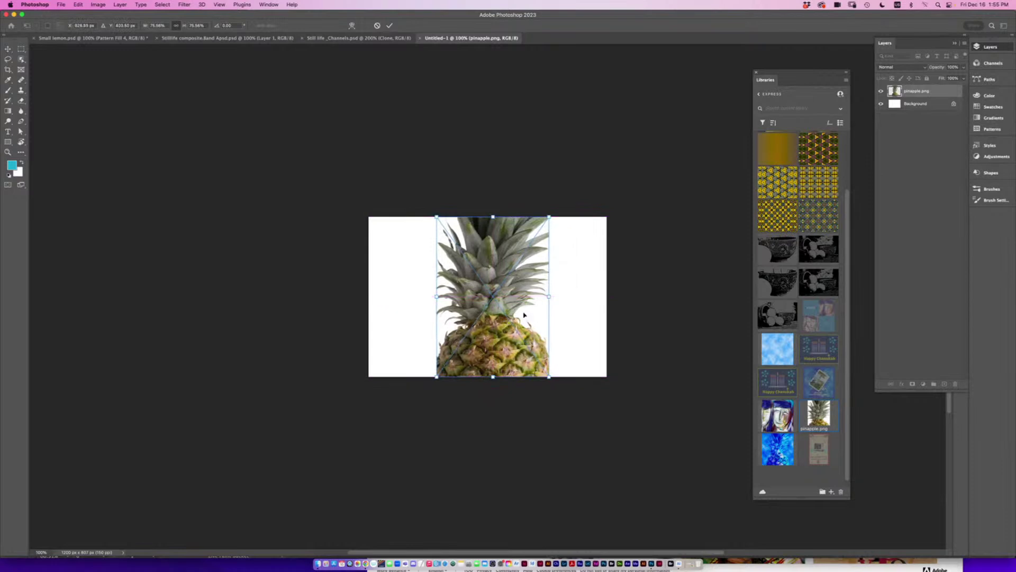
pyautogui.click(391, 26)
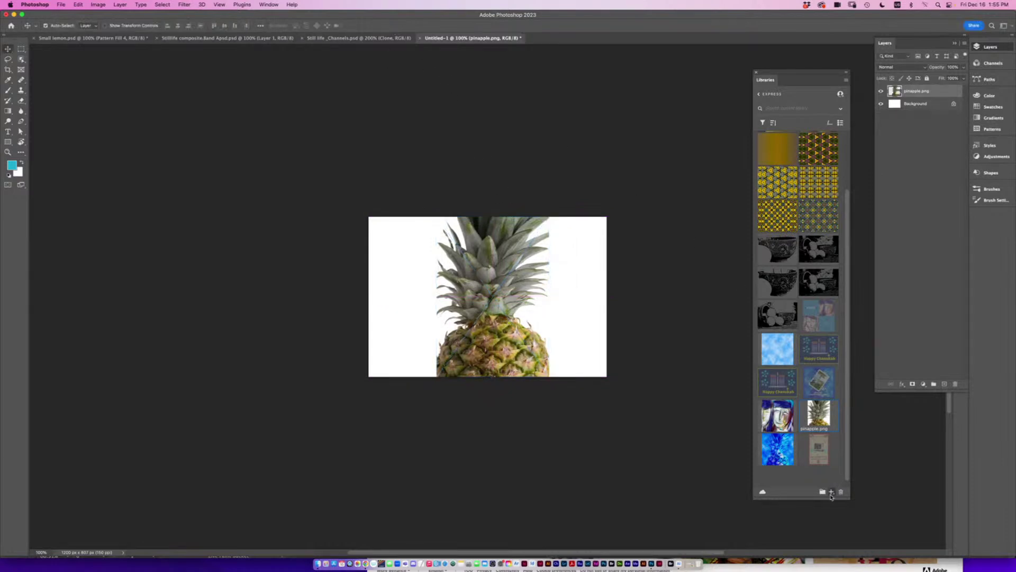
# Show the pineapple layer's properties and open Extract from Image on the placed pineapple.
pyautogui.click(831, 492)
pyautogui.moveTo(846, 478); pyautogui.dragTo(842, 499)
pyautogui.click(832, 492)
pyautogui.click(832, 491)
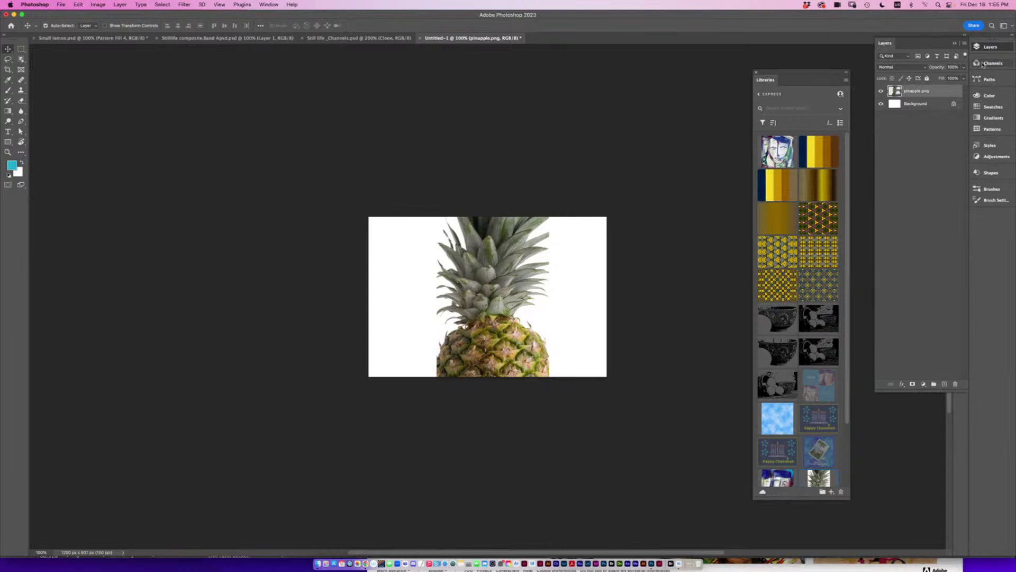
pyautogui.click(881, 45)
pyautogui.click(962, 62)
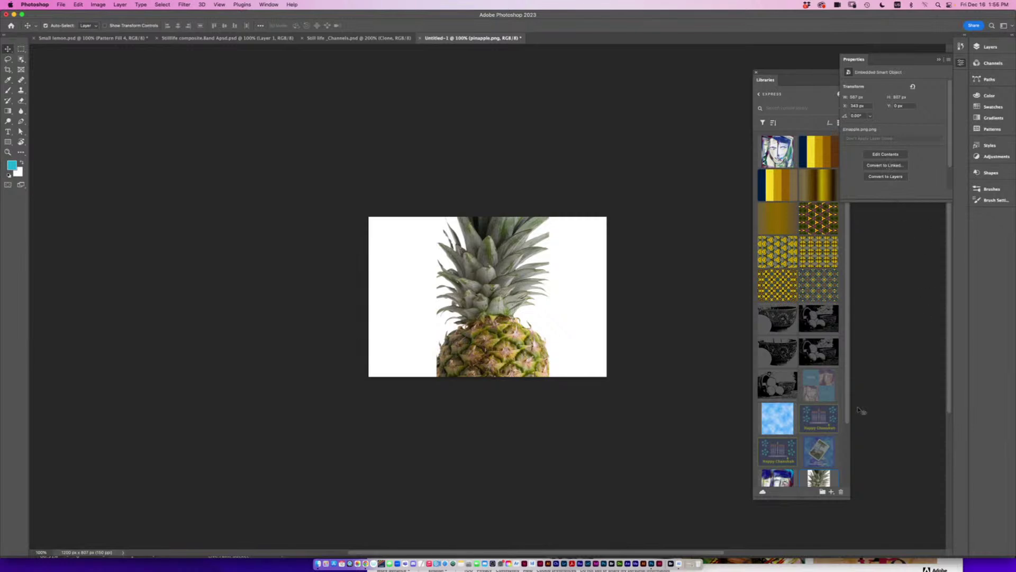
pyautogui.click(832, 495)
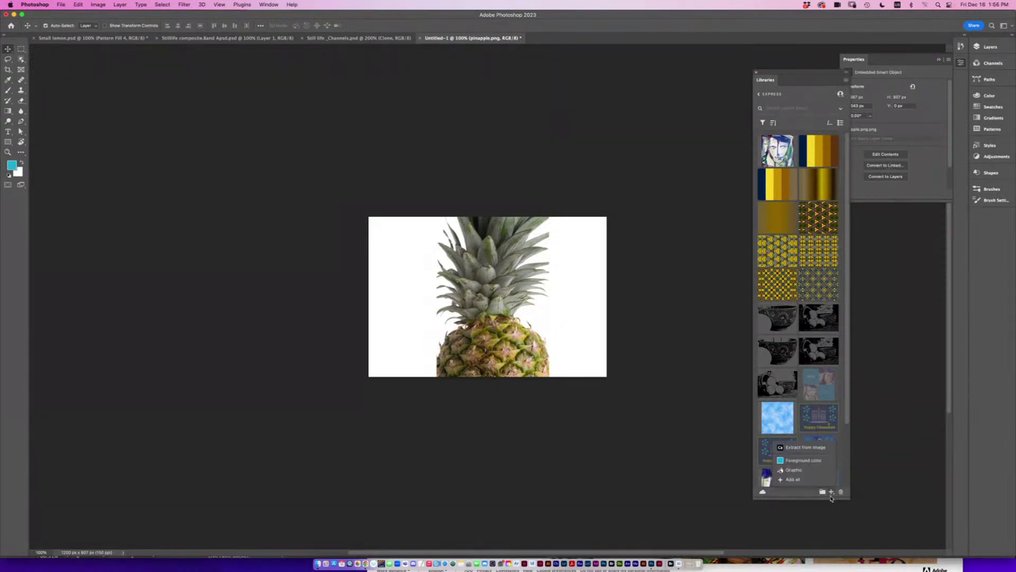
pyautogui.click(788, 451)
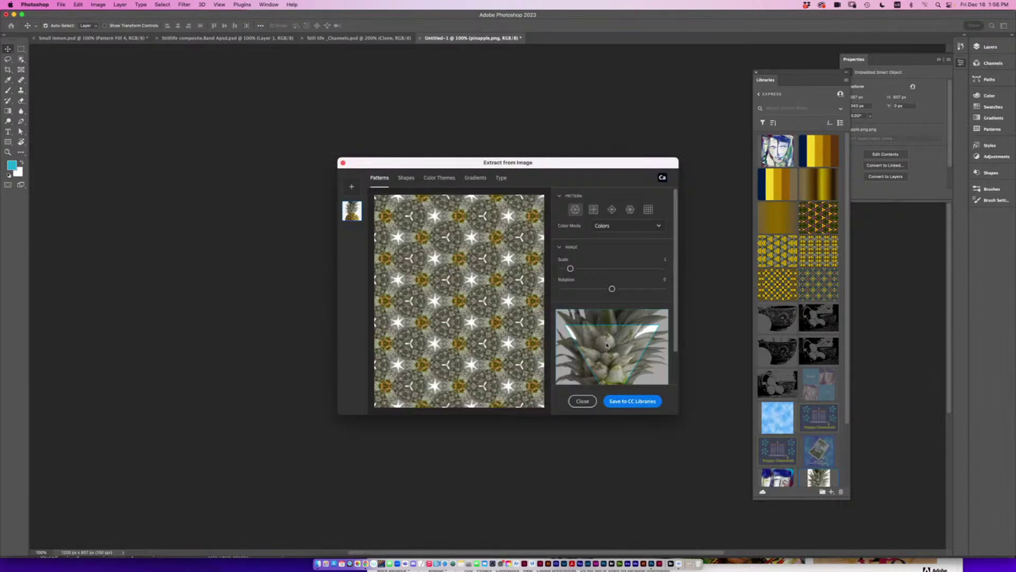
# Shift the pineapple source image within the tile, compare the square and diamond geometries, and choose the star tile.
pyautogui.moveTo(627, 349); pyautogui.dragTo(592, 337)
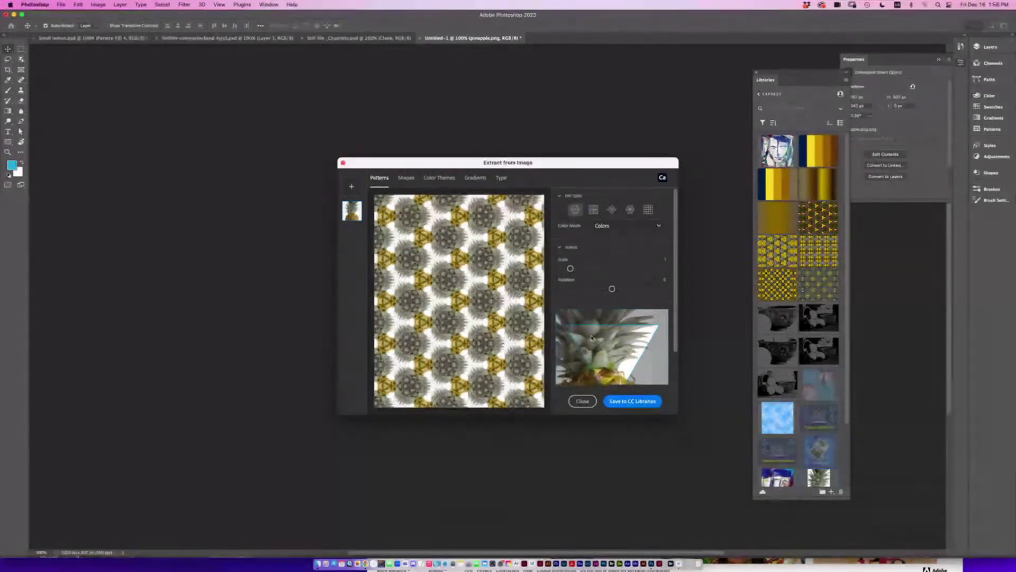
pyautogui.click(593, 209)
pyautogui.click(612, 209)
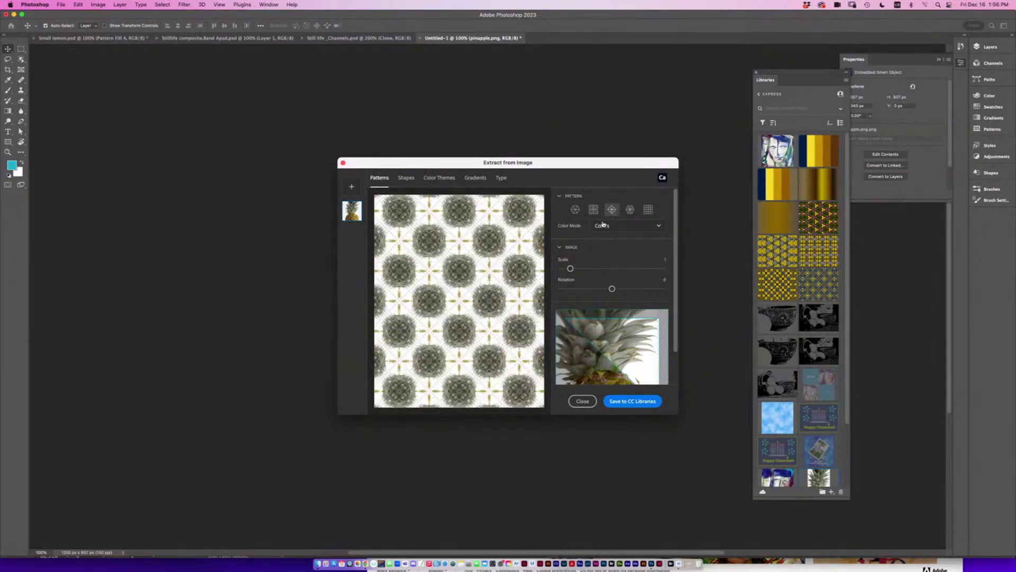
pyautogui.click(630, 210)
# Set the pineapple pattern's scale to 1.4 and save it to the library.
pyautogui.moveTo(571, 268); pyautogui.dragTo(575, 268)
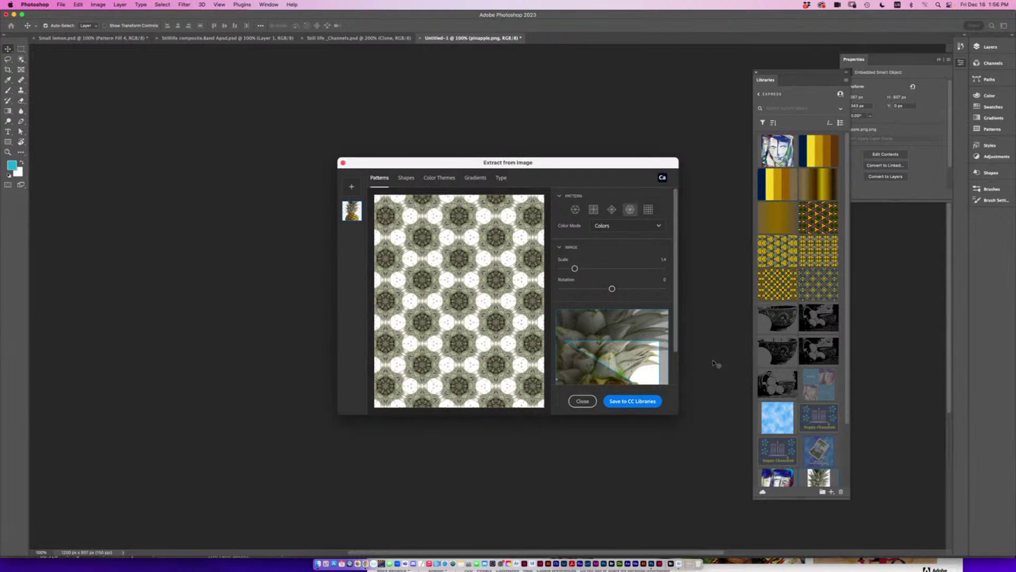
pyautogui.click(617, 401)
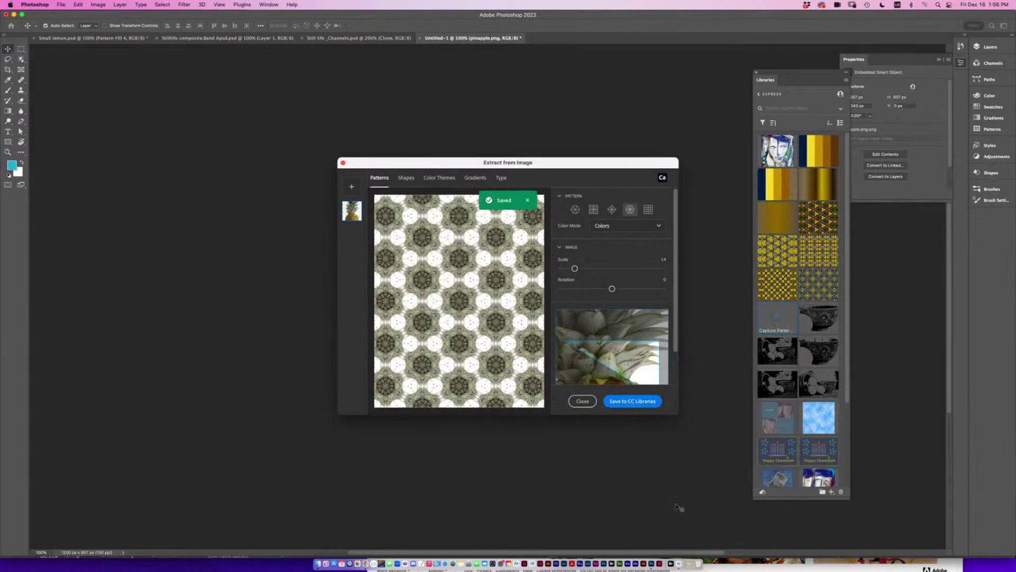
pyautogui.scroll(-2, 788, 318)
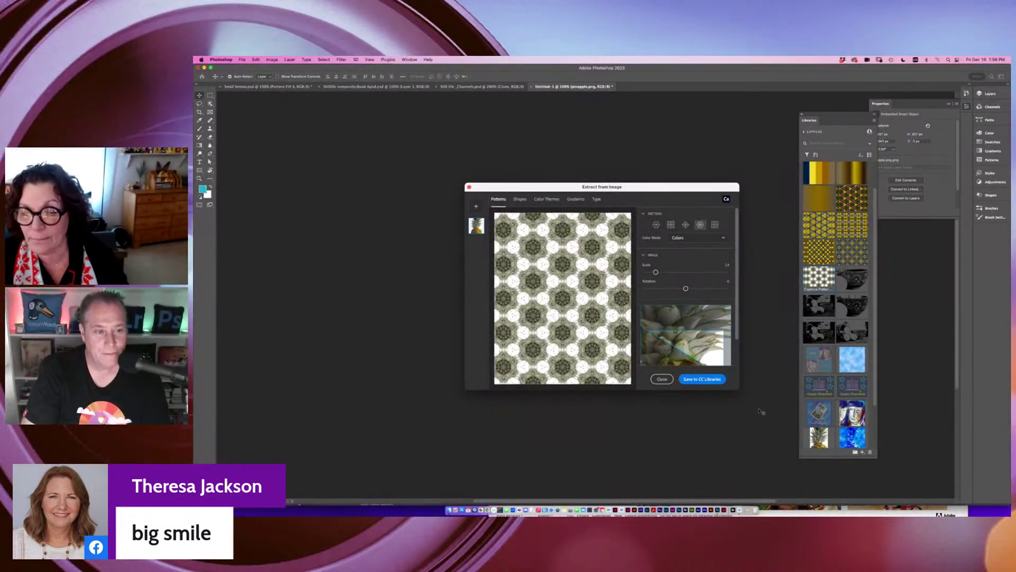
# Extract the pineapple as a black-and-white shape, save it to the library, and close Extract from Image.
pyautogui.click(520, 200)
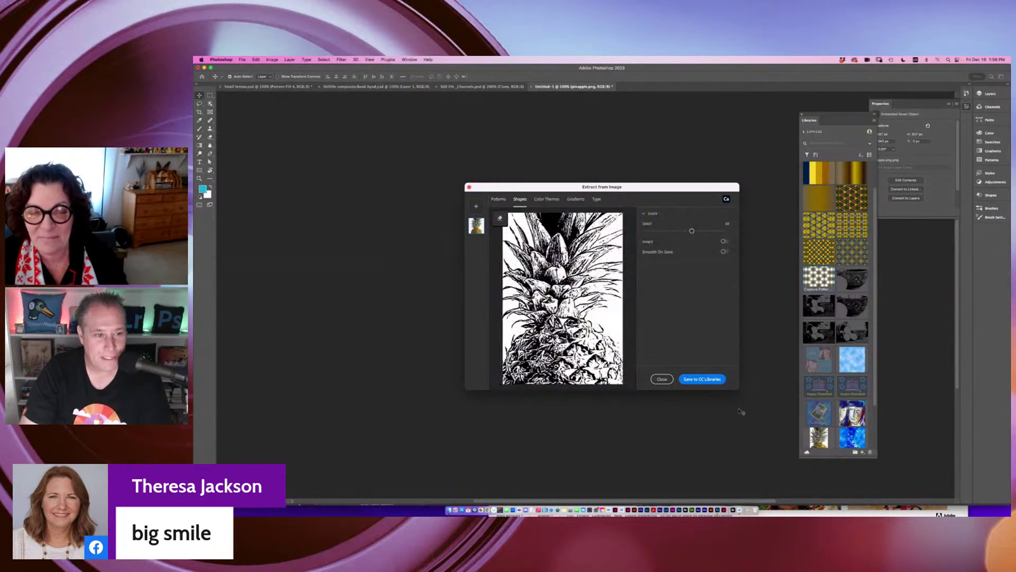
pyautogui.click(697, 379)
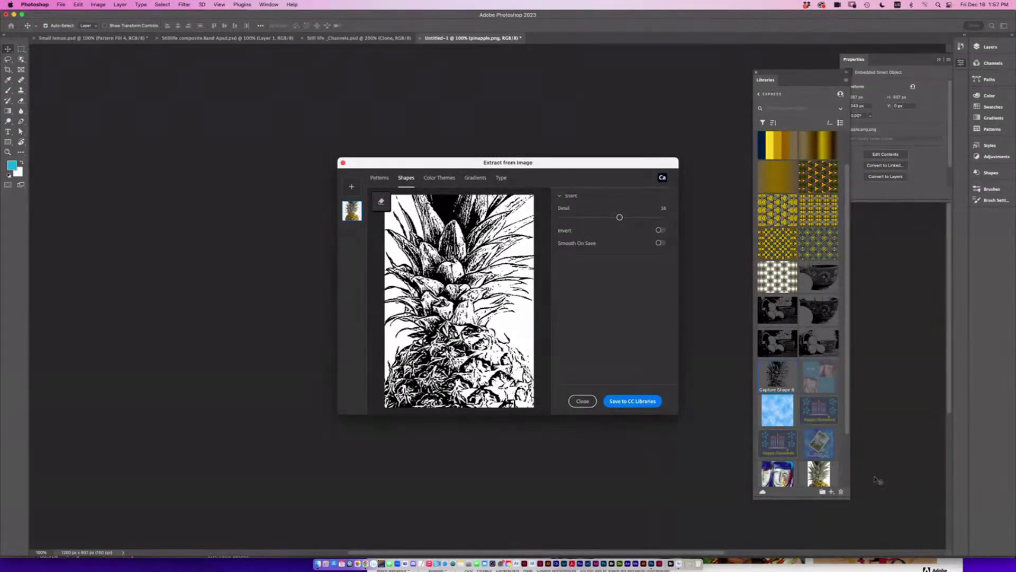
pyautogui.click(583, 401)
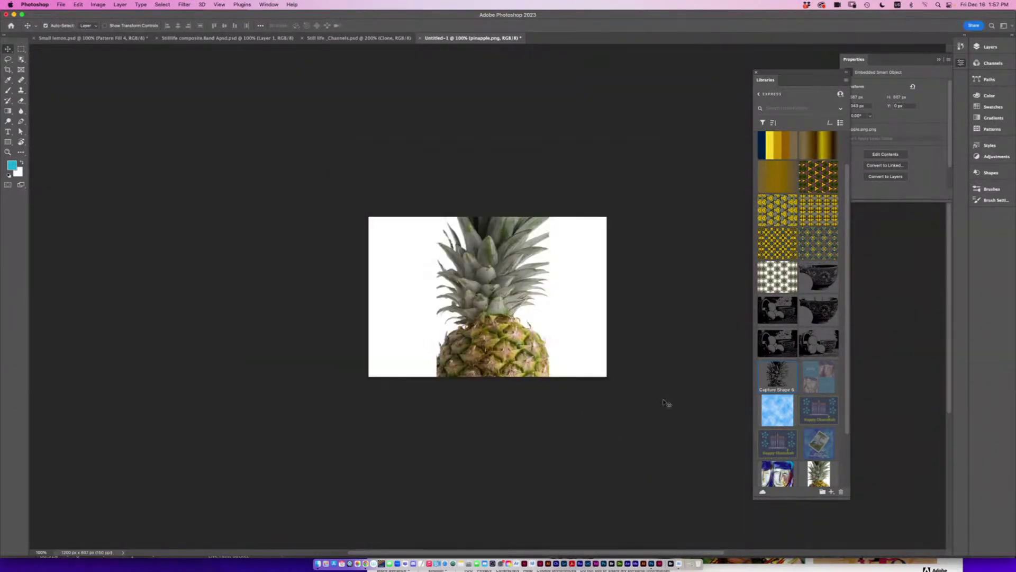
# Place the captured pineapple shape from the library over the photo, aligned with the pineapple.
pyautogui.moveTo(776, 419); pyautogui.dragTo(582, 355)
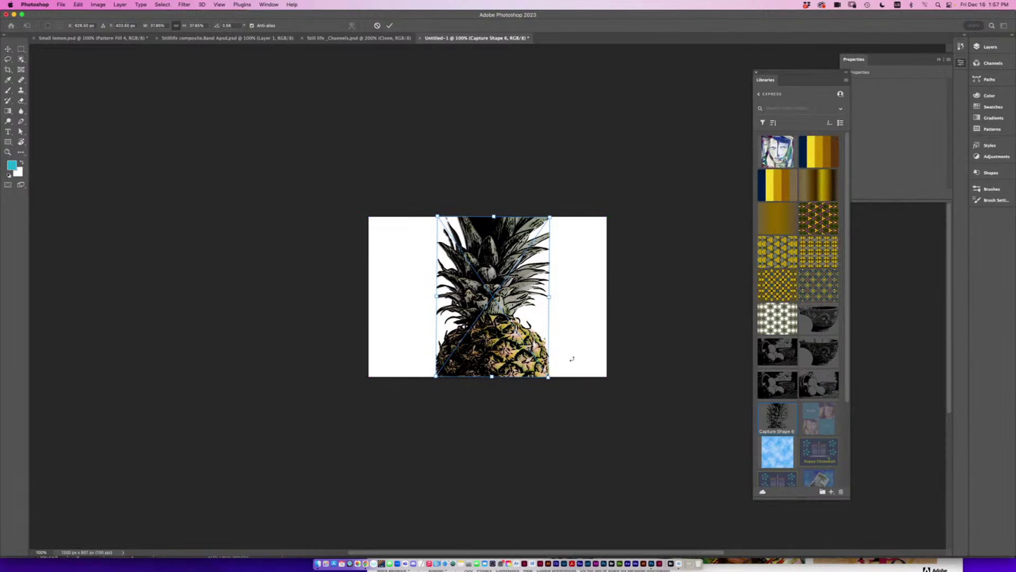
pyautogui.moveTo(480, 360); pyautogui.dragTo(480, 360)
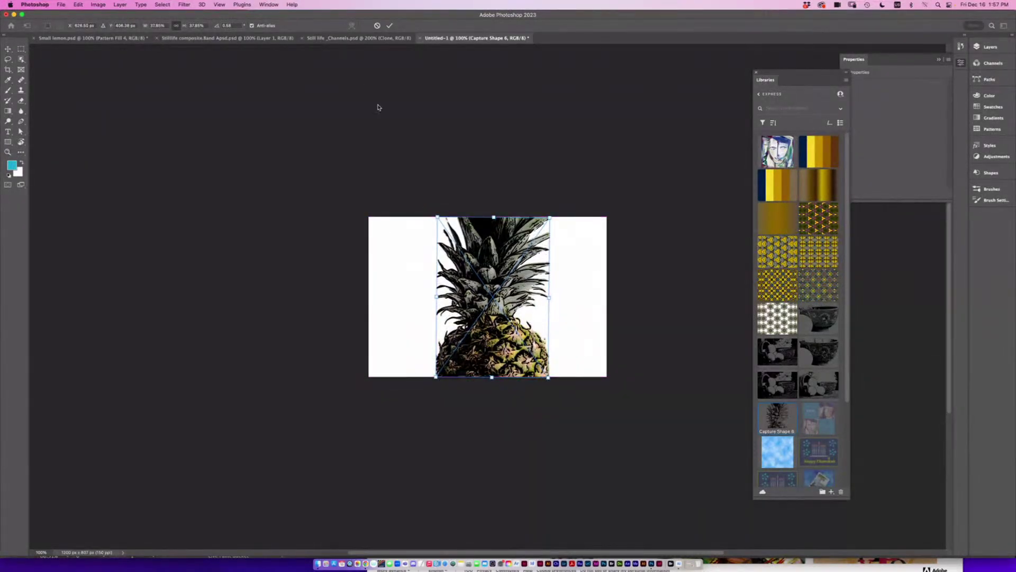
pyautogui.click(389, 25)
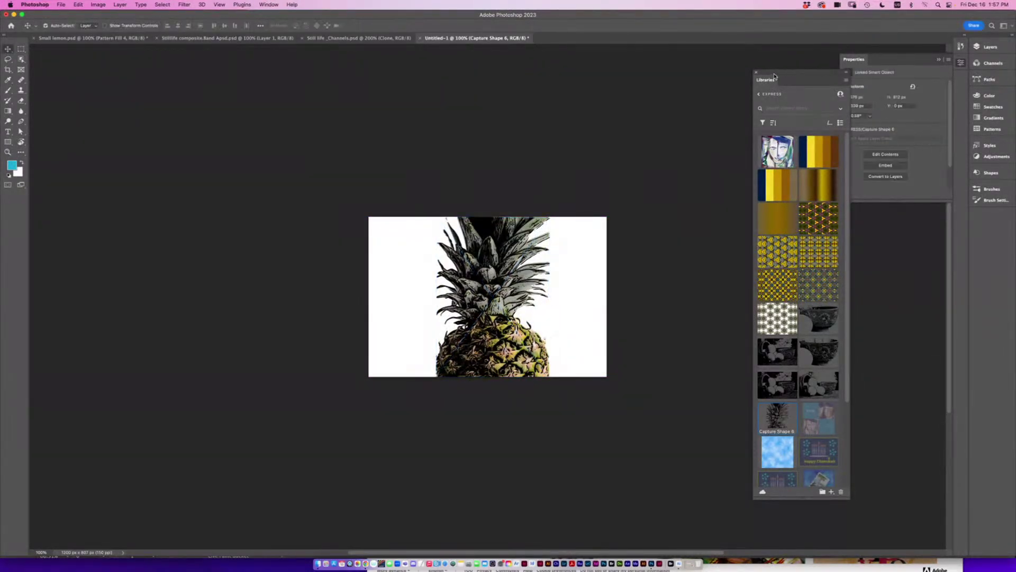
# Arrange the layer list beside the library, show the shape's properties, and embed the linked pineapple shape.
pyautogui.moveTo(774, 75); pyautogui.dragTo(805, 84)
pyautogui.click(989, 48)
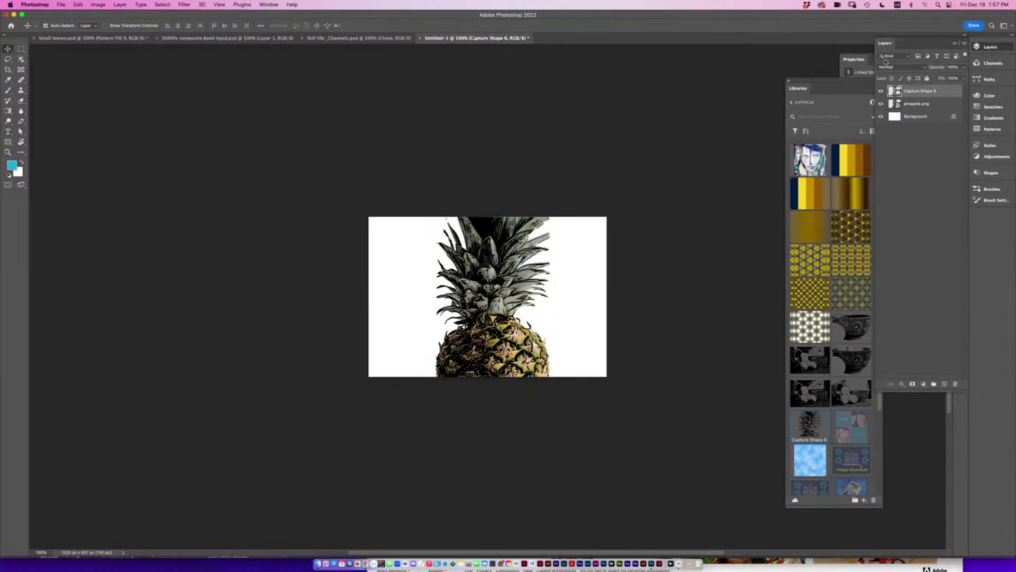
pyautogui.moveTo(885, 43); pyautogui.dragTo(681, 65)
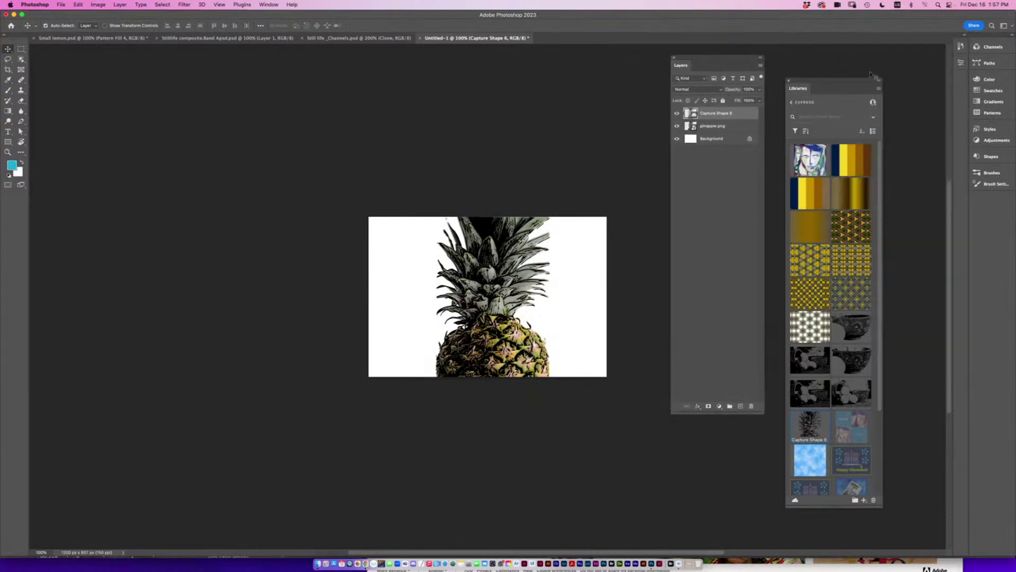
pyautogui.click(962, 63)
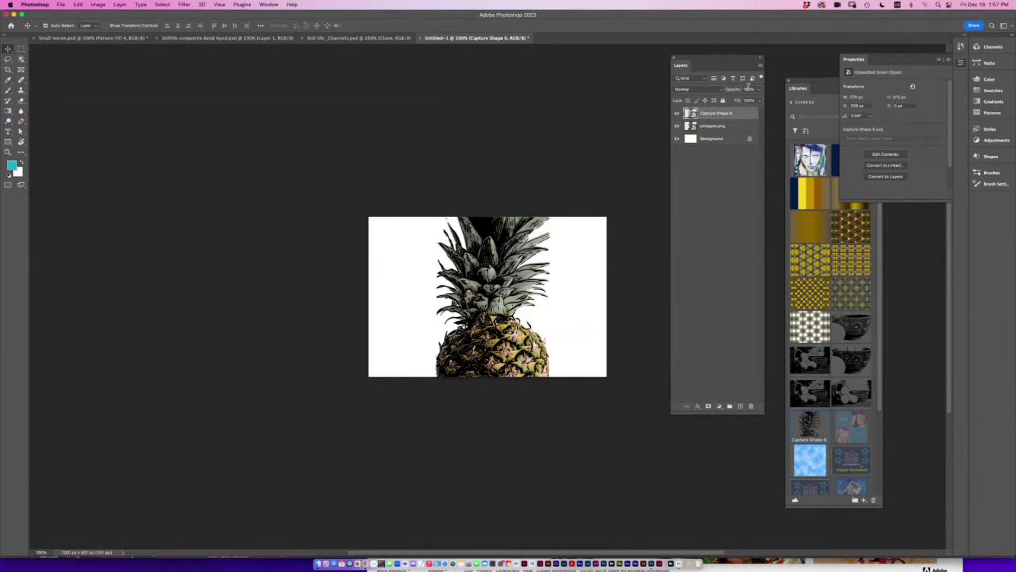
# Try to convert the embedded pineapple shape's smart object to layers.
pyautogui.click(761, 66)
pyautogui.click(833, 244)
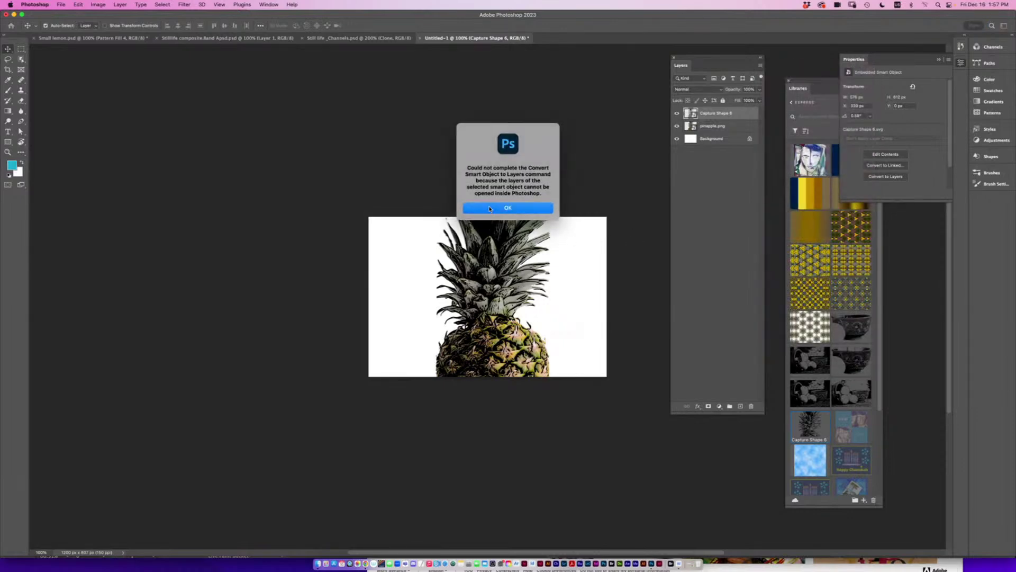
pyautogui.click(490, 208)
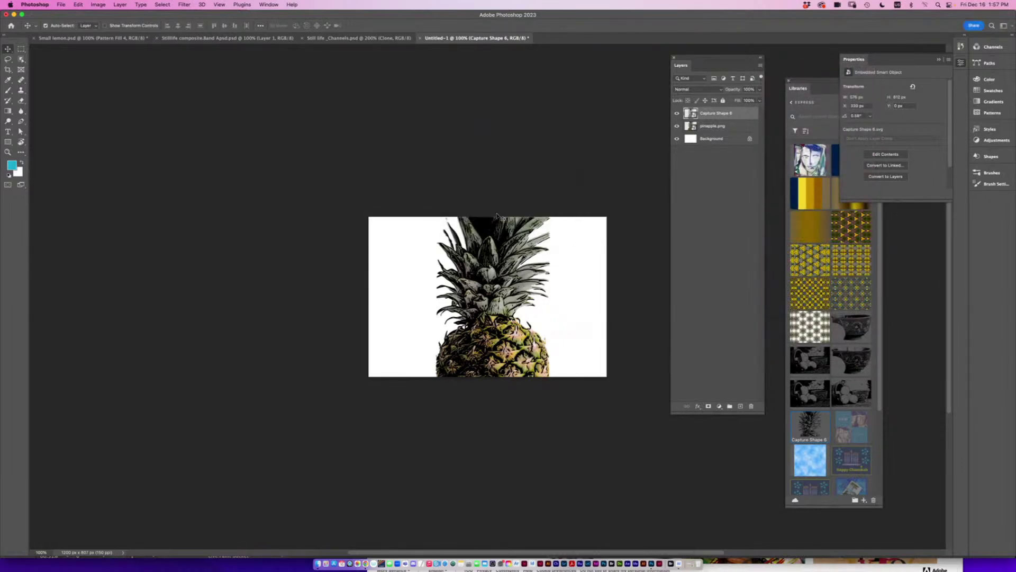
# Open the pineapple shape's smart object in Illustrator and lasso-select paths from the leaves down into the fruit.
pyautogui.doubleClick(692, 113)
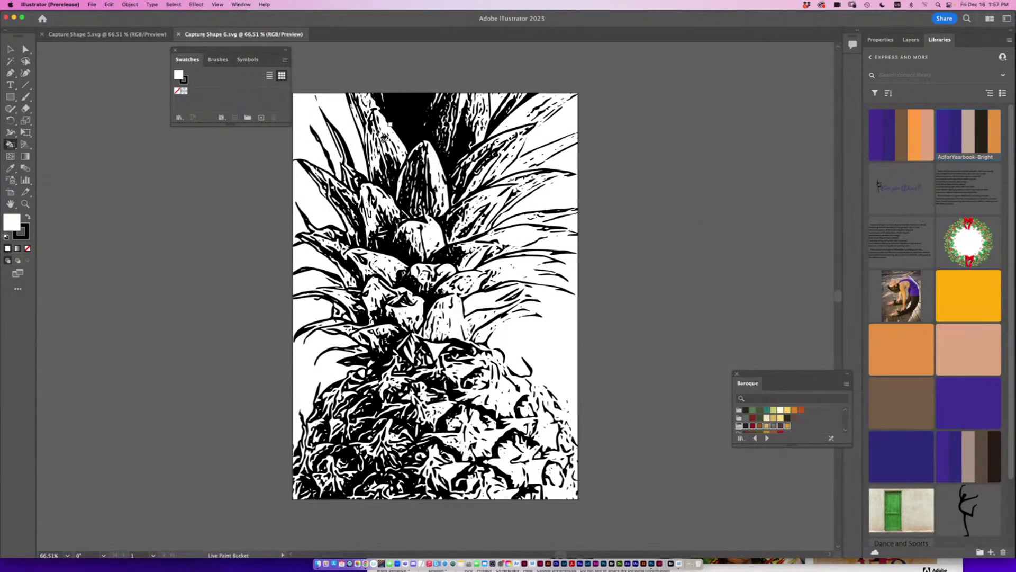
pyautogui.click(25, 61)
pyautogui.moveTo(316, 81)
pyautogui.mouseDown()
pyautogui.moveTo(490, 257)
pyautogui.moveTo(503, 498)
pyautogui.mouseUp()
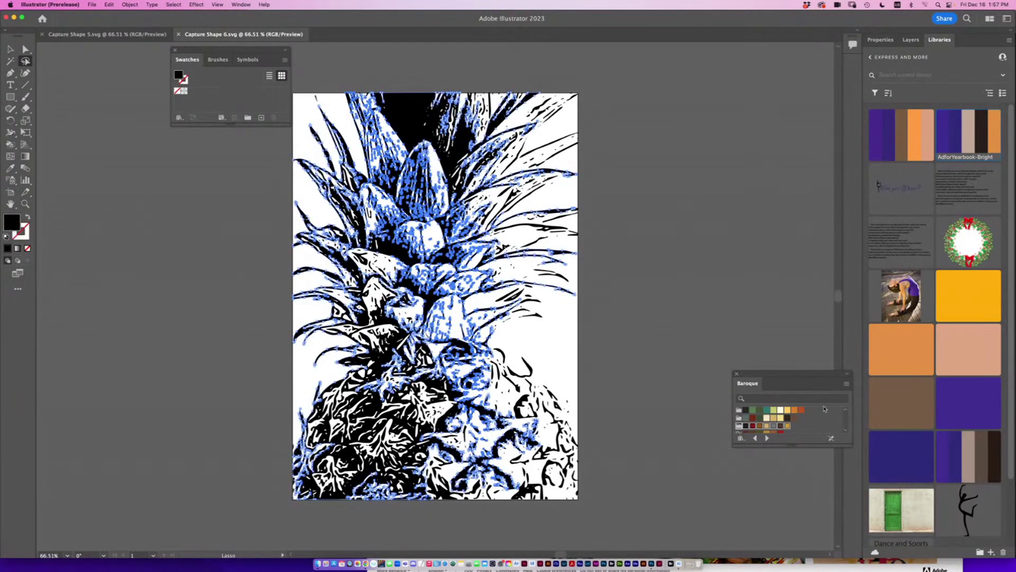
# Fill the selected pineapple paths with the orange Baroque swatch, save the shape, and switch back to Photoshop.
pyautogui.click(794, 409)
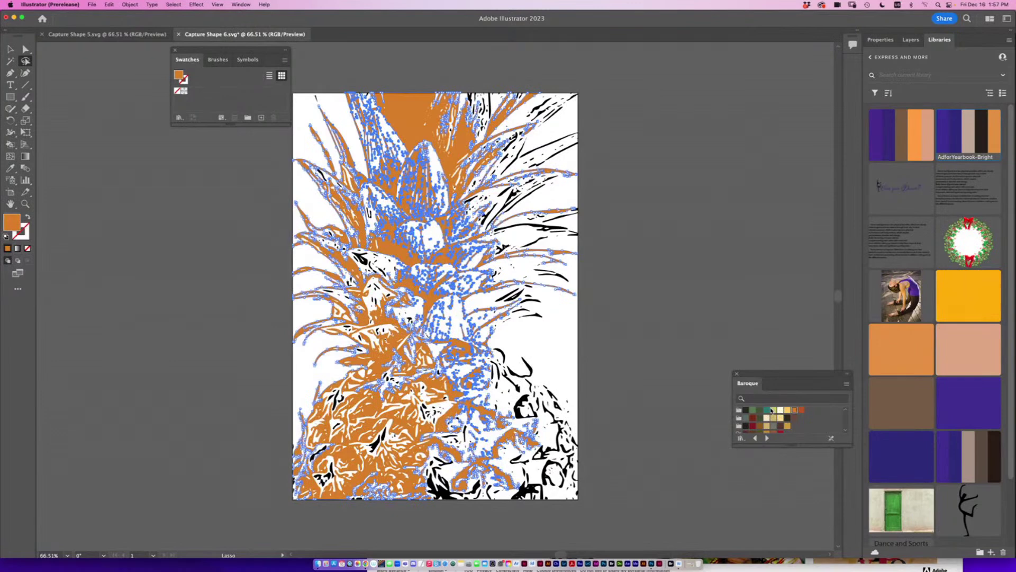
pyautogui.press('super+s')
pyautogui.click(649, 566)
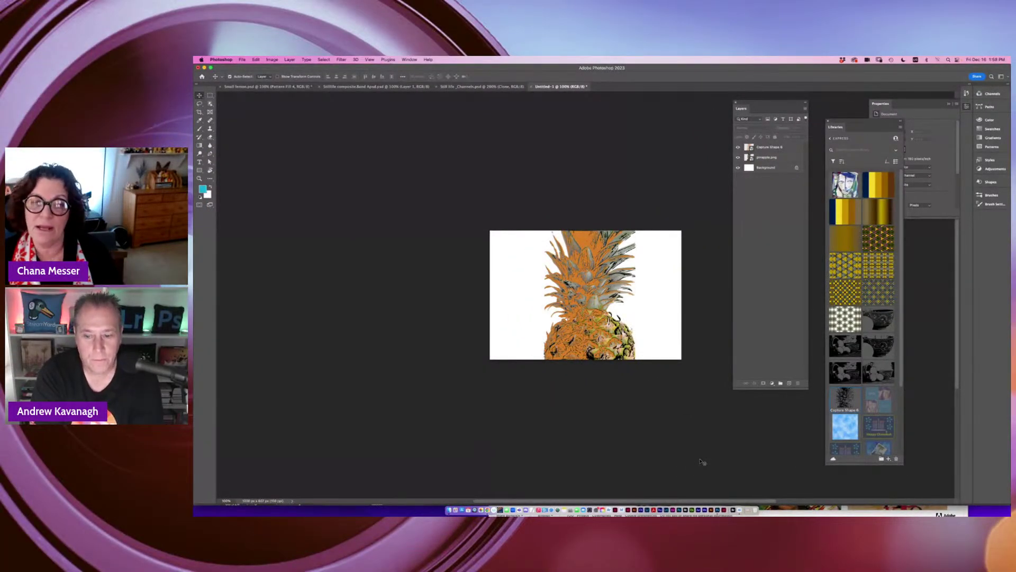
# Bring up the still life composite document, close the library, and place the layer list beside the properties.
pyautogui.click(479, 86)
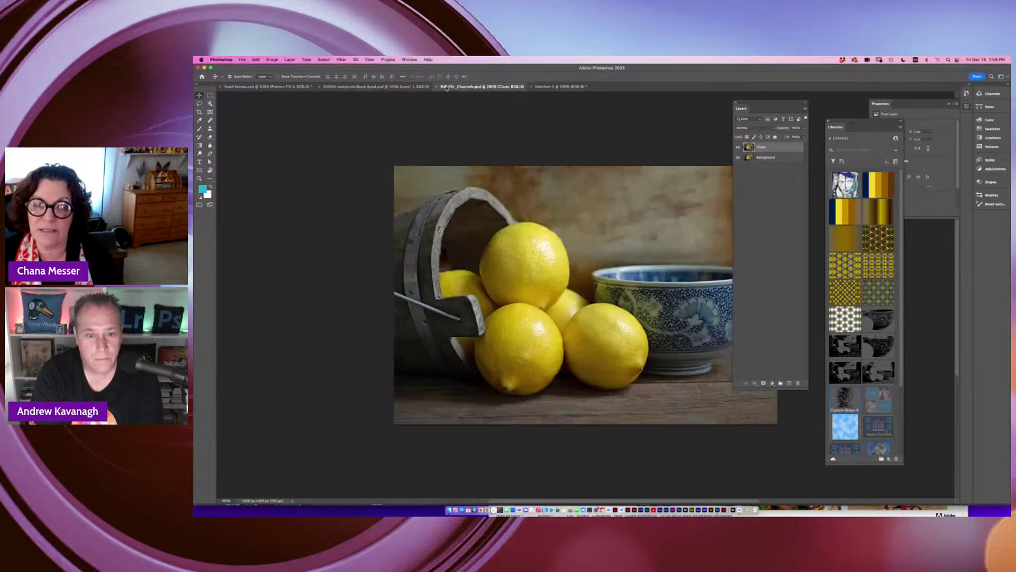
pyautogui.click(389, 87)
pyautogui.moveTo(765, 102); pyautogui.dragTo(774, 122)
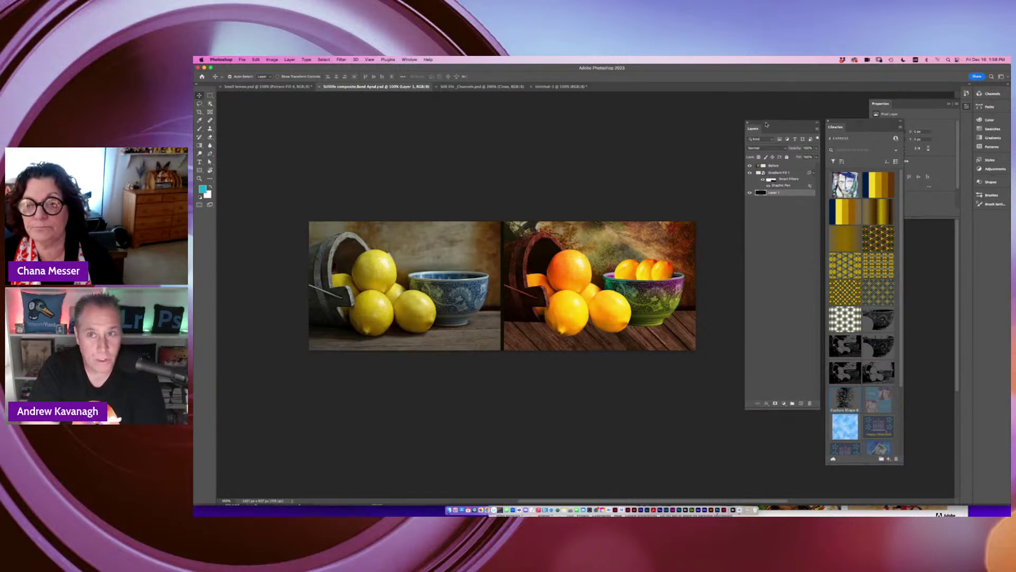
pyautogui.click(845, 121)
pyautogui.moveTo(774, 123); pyautogui.dragTo(820, 101)
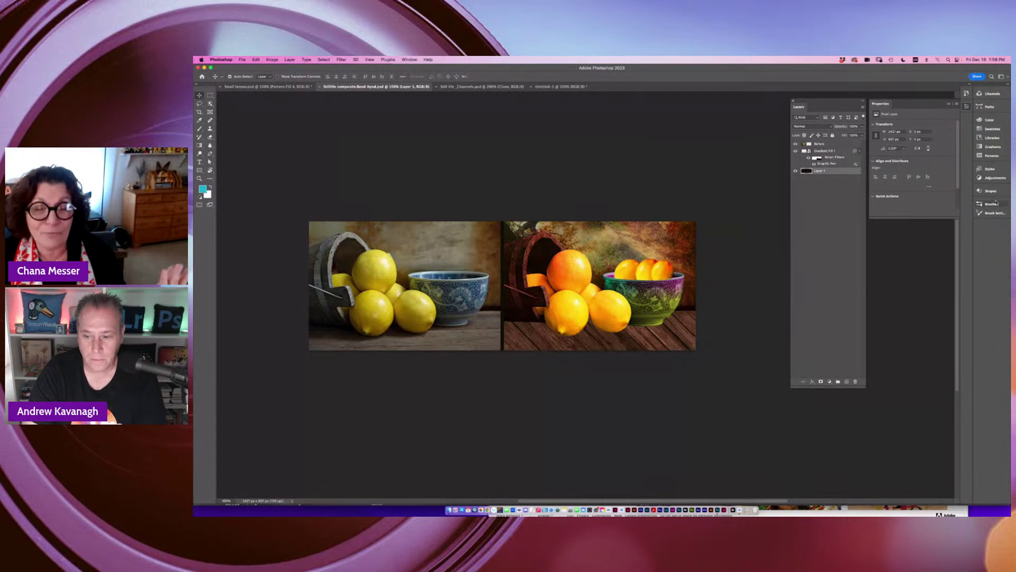
# Look through the open still life documents, return to Small lemon.psd, and hide its pattern fill layer.
pyautogui.click(267, 87)
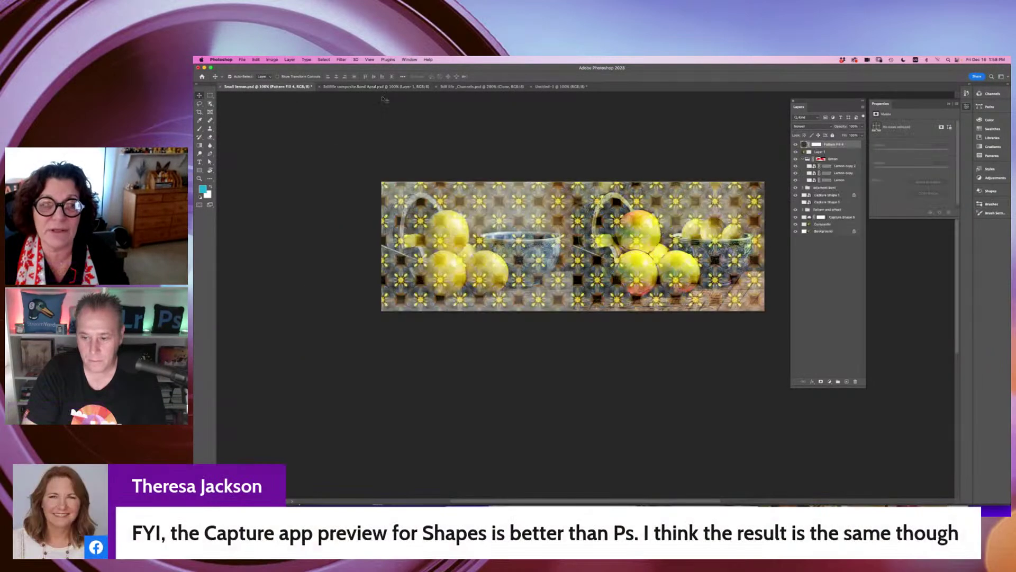
pyautogui.click(466, 87)
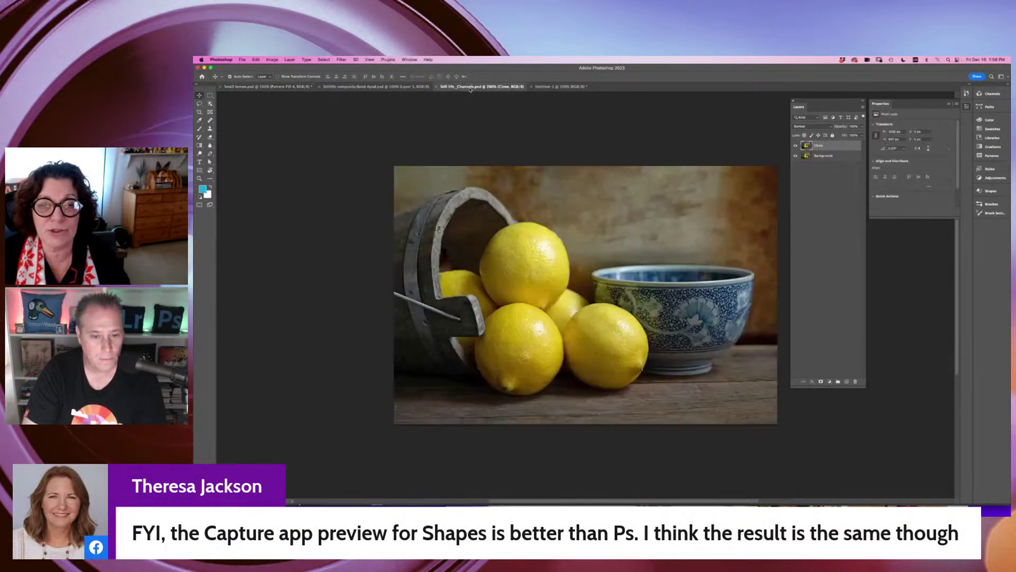
pyautogui.click(384, 87)
pyautogui.click(273, 87)
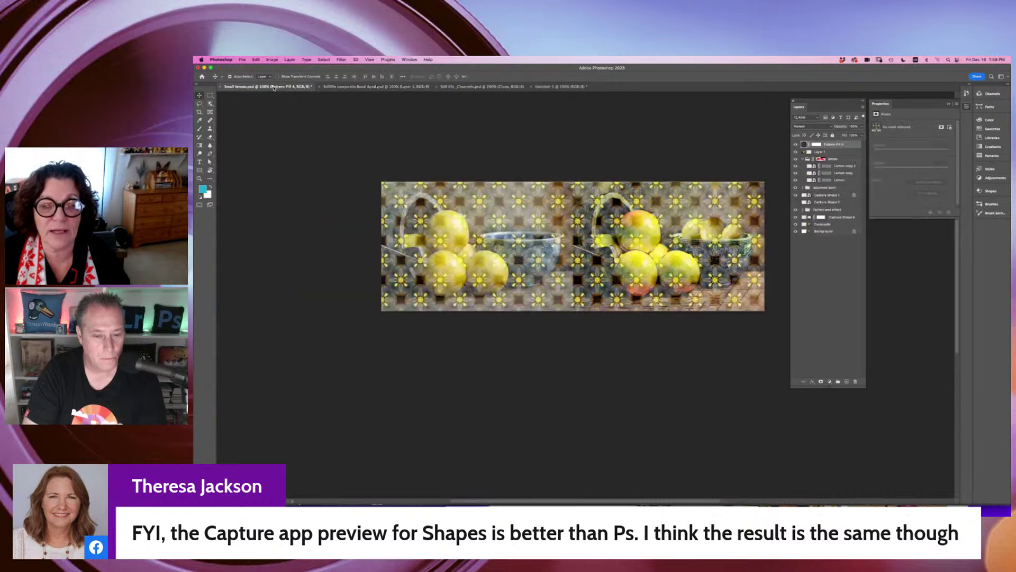
pyautogui.click(795, 145)
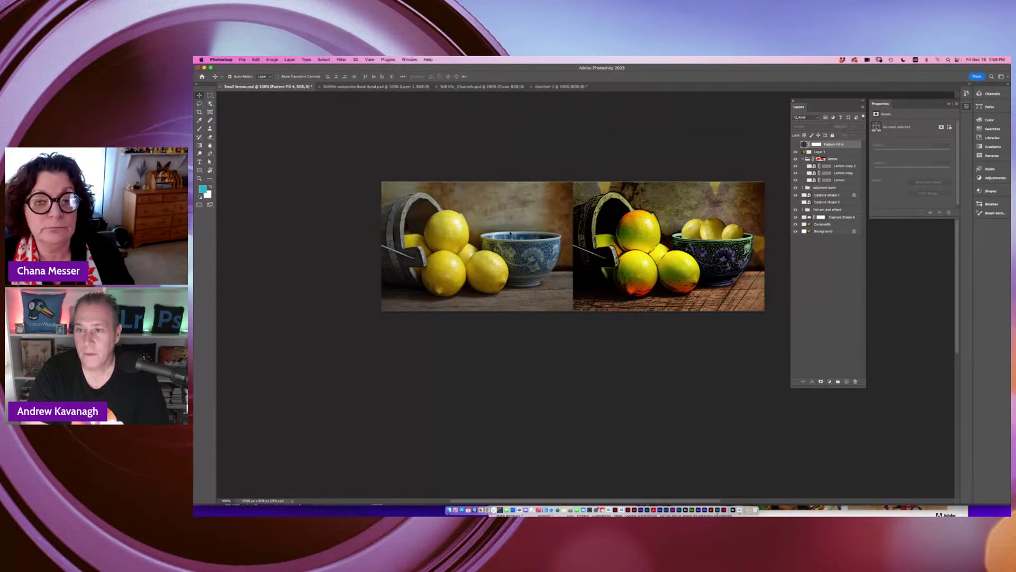
# Crop the side-by-side image to its right half, keeping only the stylized still life.
pyautogui.click(199, 112)
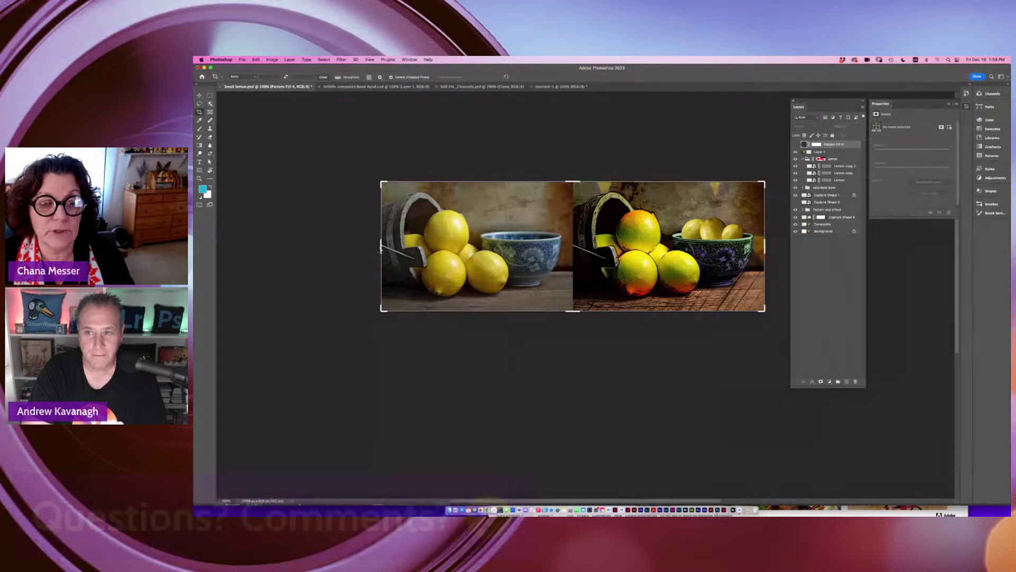
pyautogui.click(379, 251)
pyautogui.moveTo(380, 251); pyautogui.dragTo(476, 251)
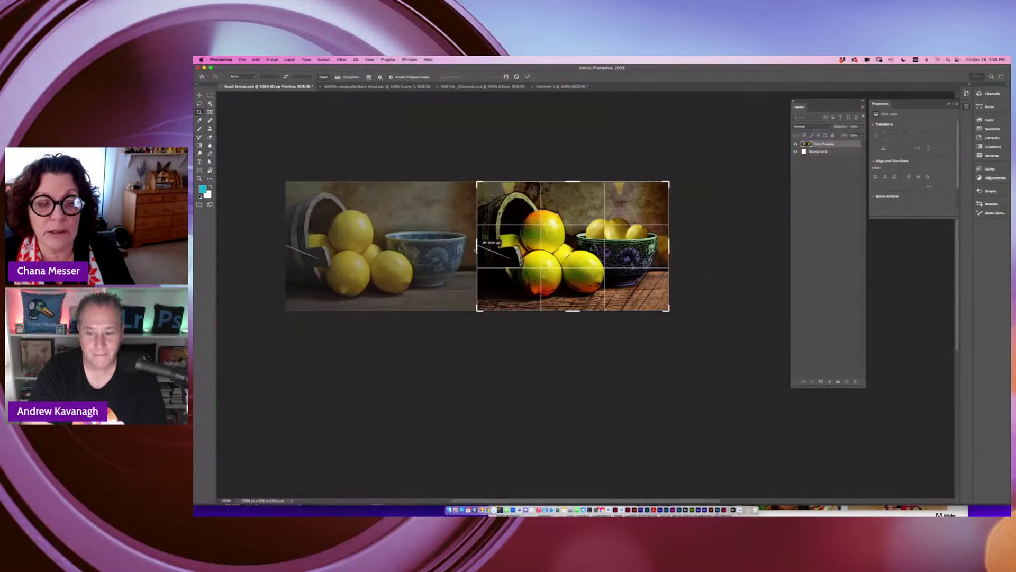
pyautogui.press('Return')
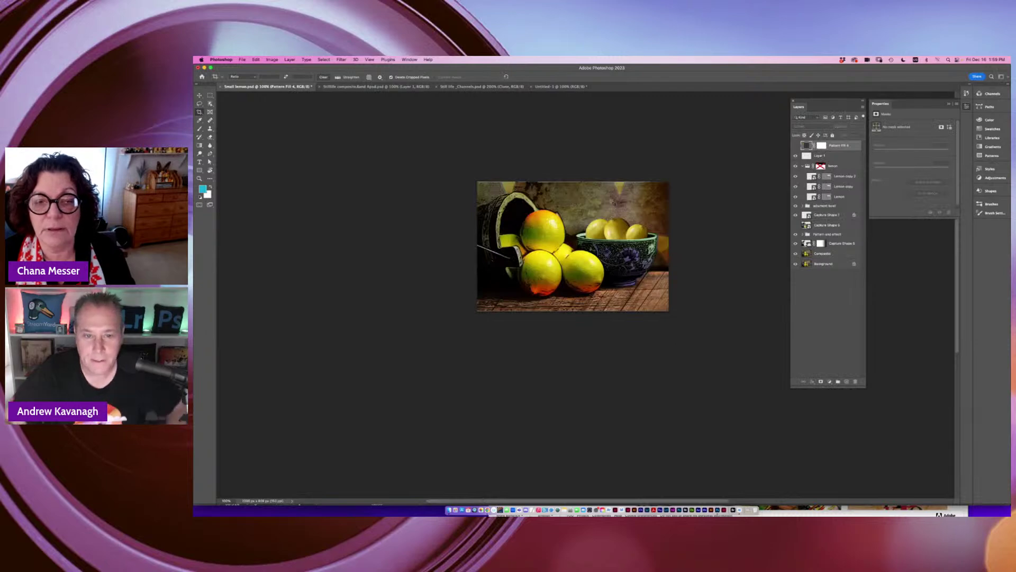
# Select the layers from Composite up to Layer 1 and convert them to one smart object.
pyautogui.click(841, 254)
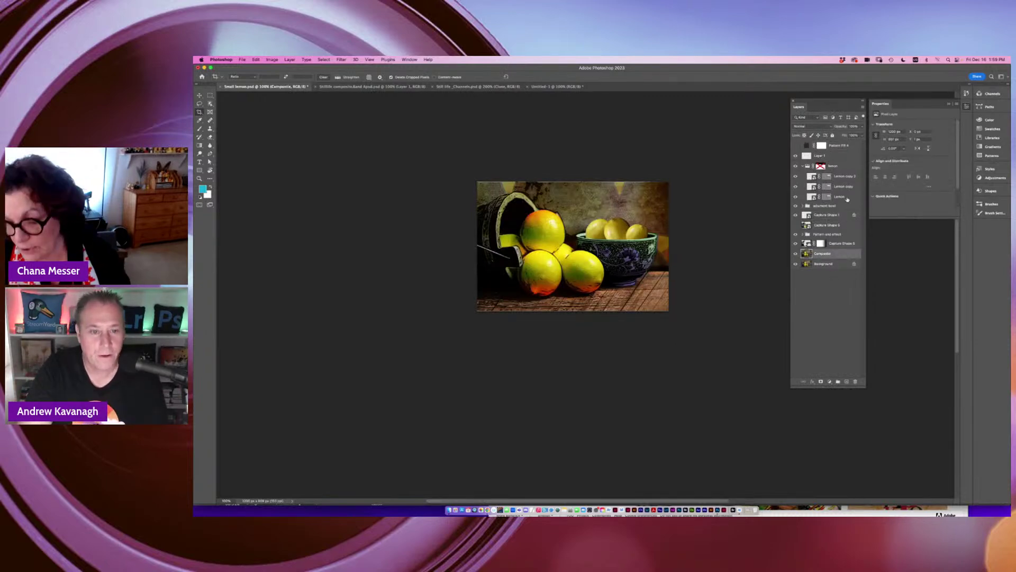
pyautogui.keyDown('shift'); pyautogui.click(847, 156); pyautogui.keyUp('shift')
pyautogui.click(832, 65)
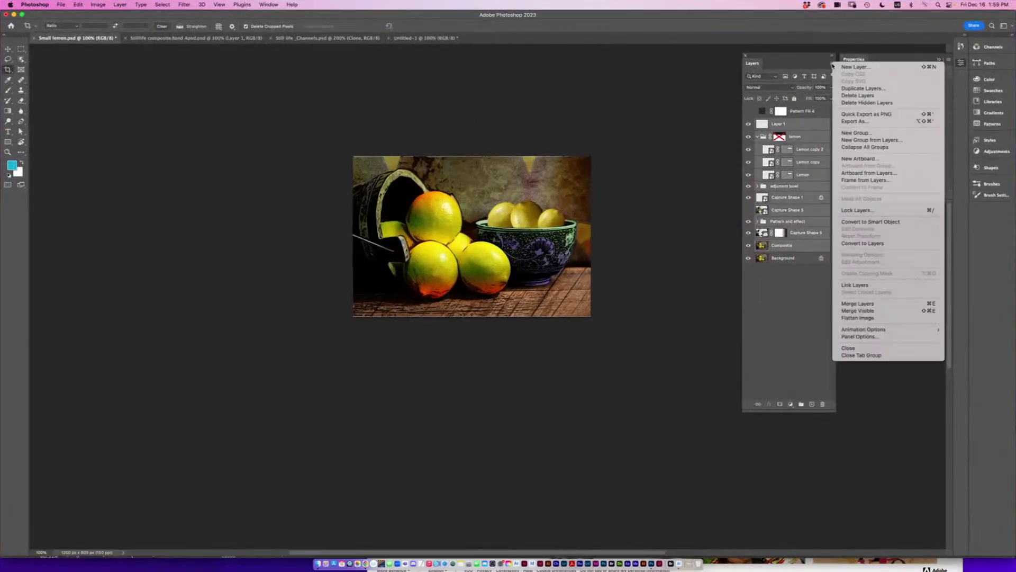
pyautogui.click(879, 224)
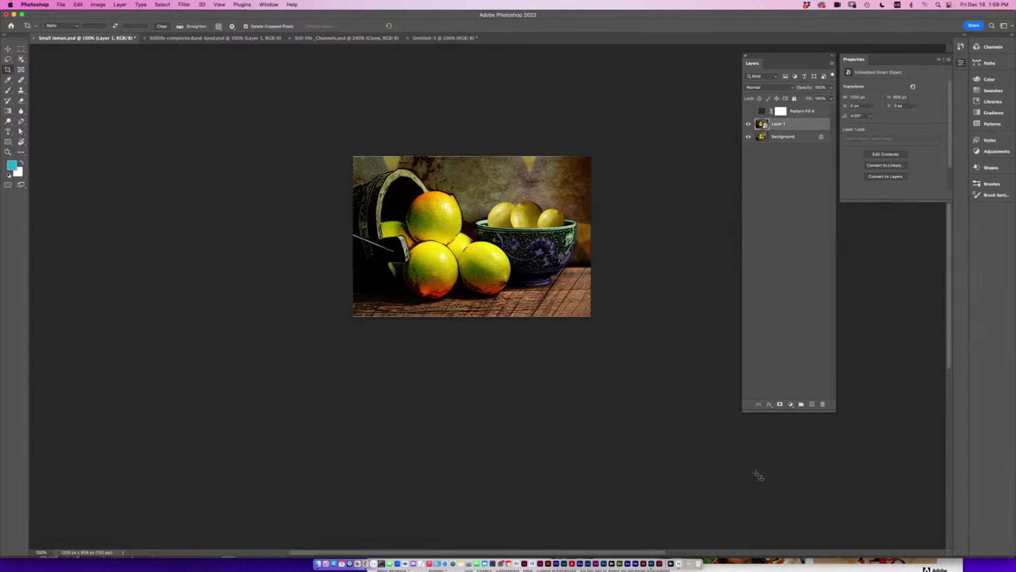
# Apply the Style Transfer neural filter to the smart object with the wheat-field artist style, output as a smart filter.
pyautogui.click(184, 4)
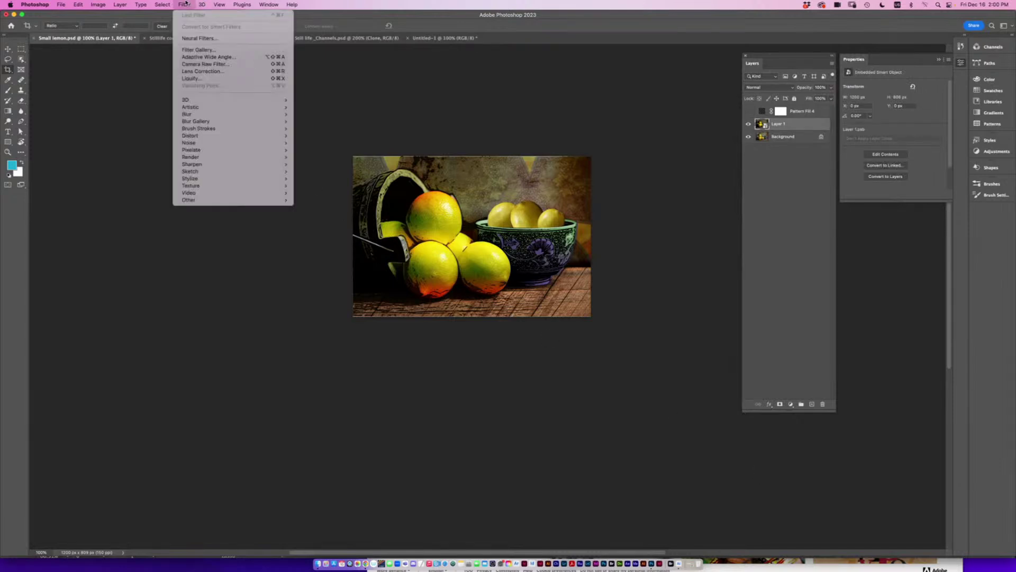
pyautogui.click(193, 39)
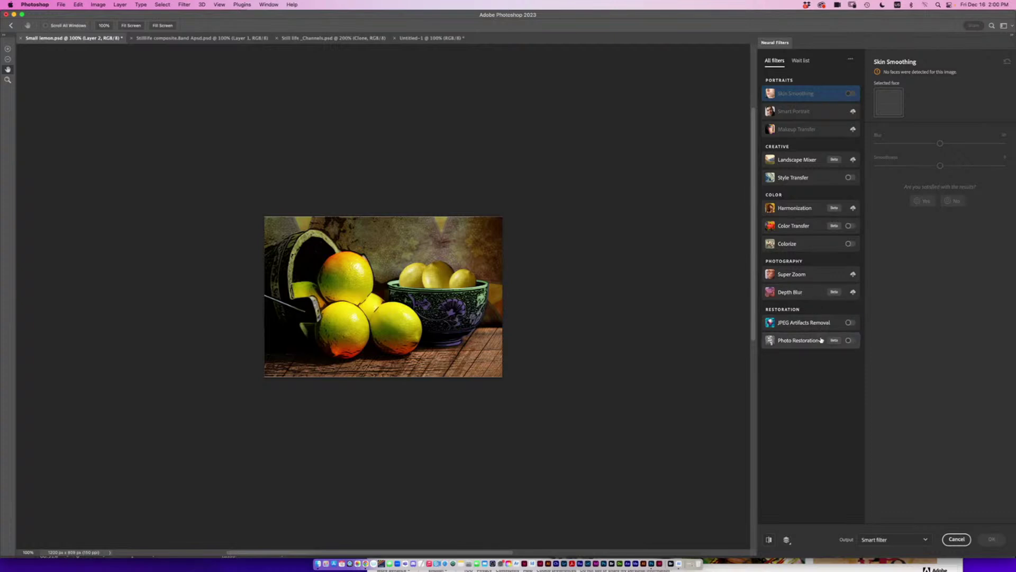
pyautogui.click(850, 178)
pyautogui.click(940, 146)
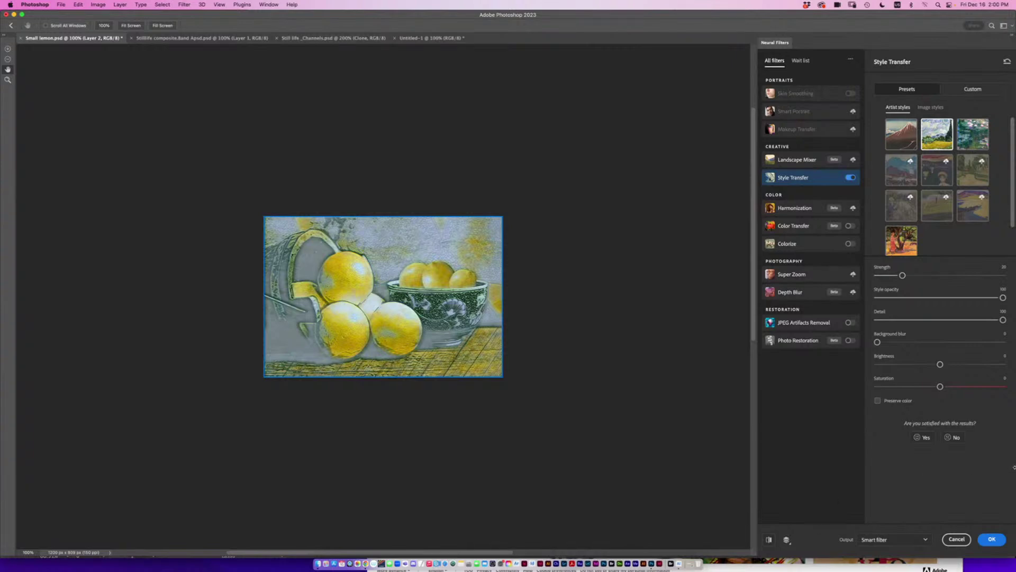
pyautogui.click(993, 539)
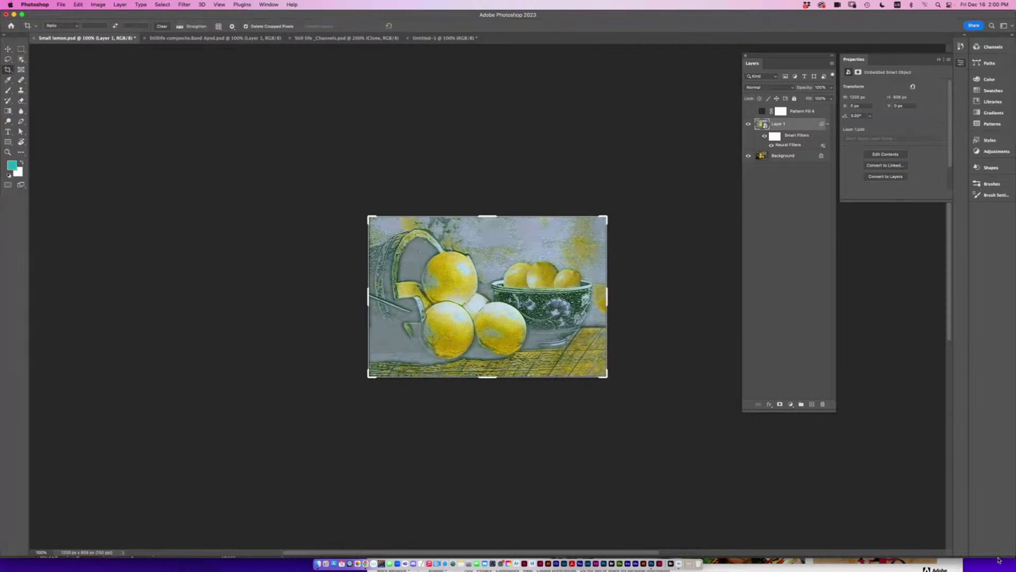
# Show the Pattern Fill 4 layer over the filtered still life and set its blend mode to Overlay.
pyautogui.click(8, 48)
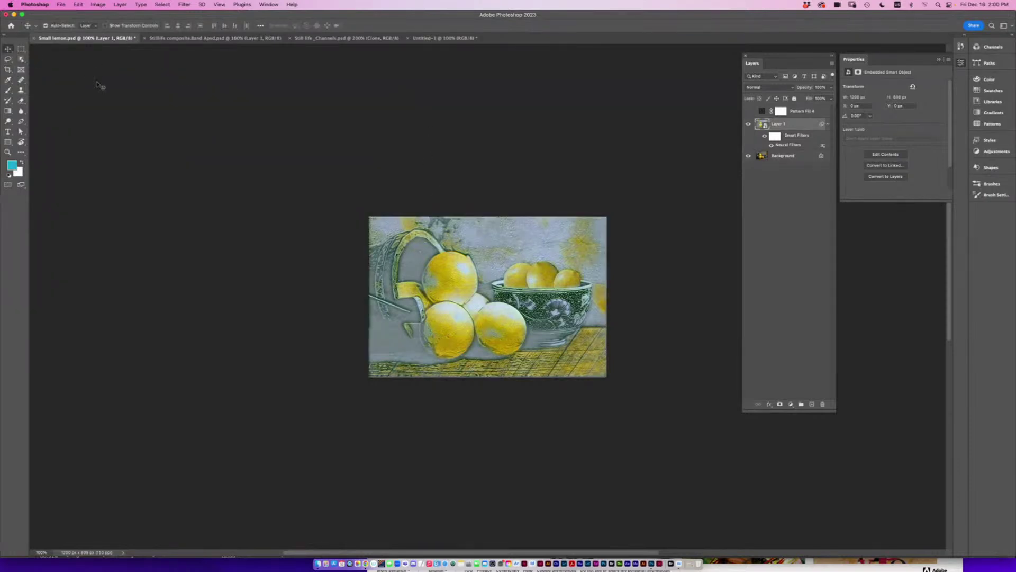
pyautogui.click(813, 315)
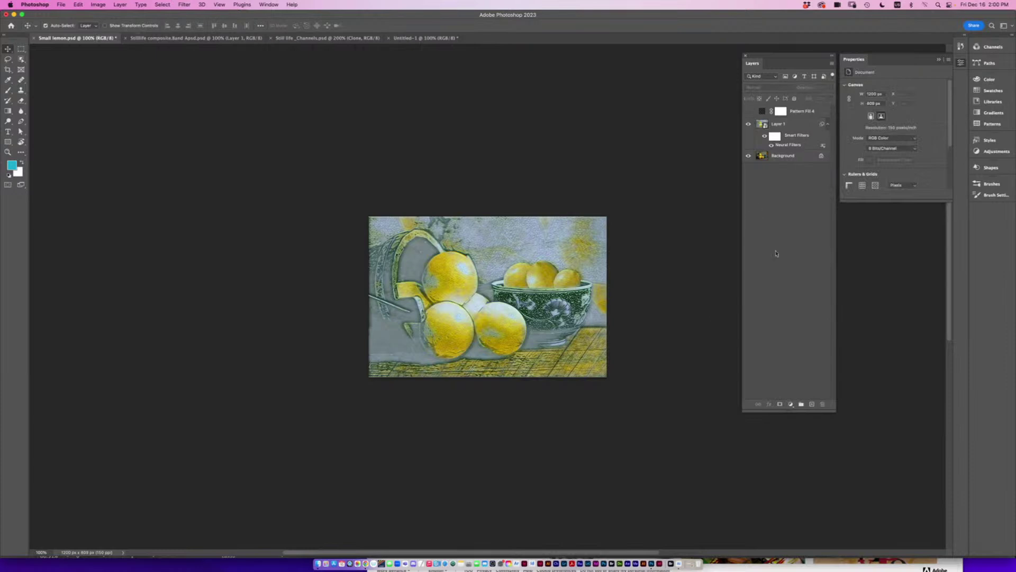
pyautogui.click(748, 112)
pyautogui.click(748, 112)
pyautogui.click(748, 112)
pyautogui.click(763, 112)
pyautogui.click(762, 88)
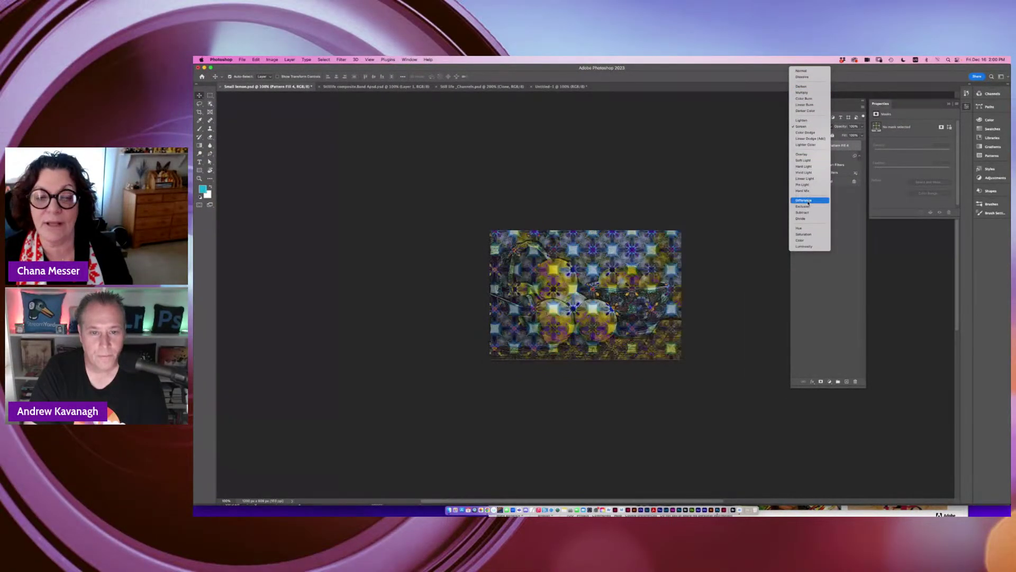
pyautogui.click(801, 154)
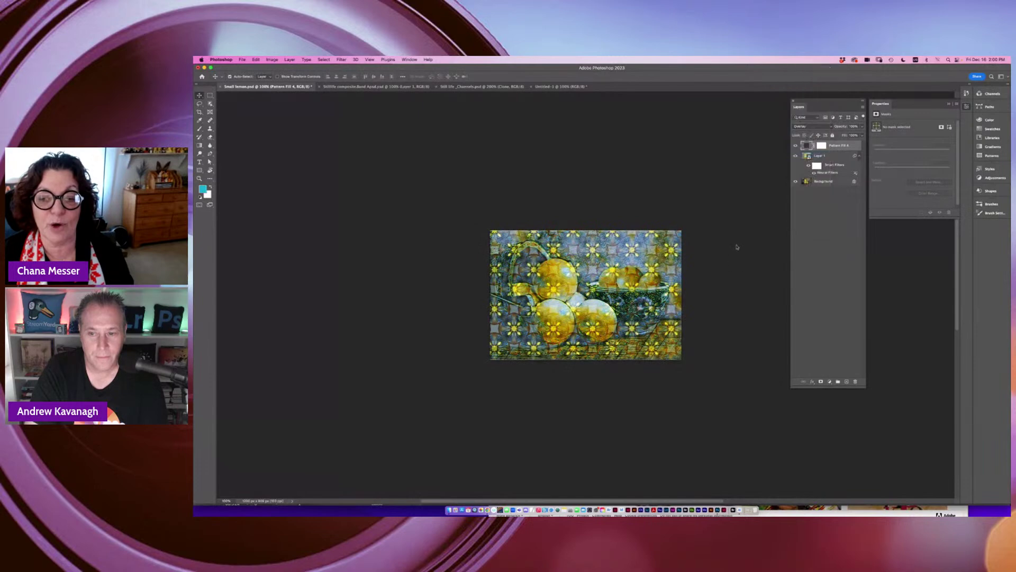
pyautogui.press('super+plus')
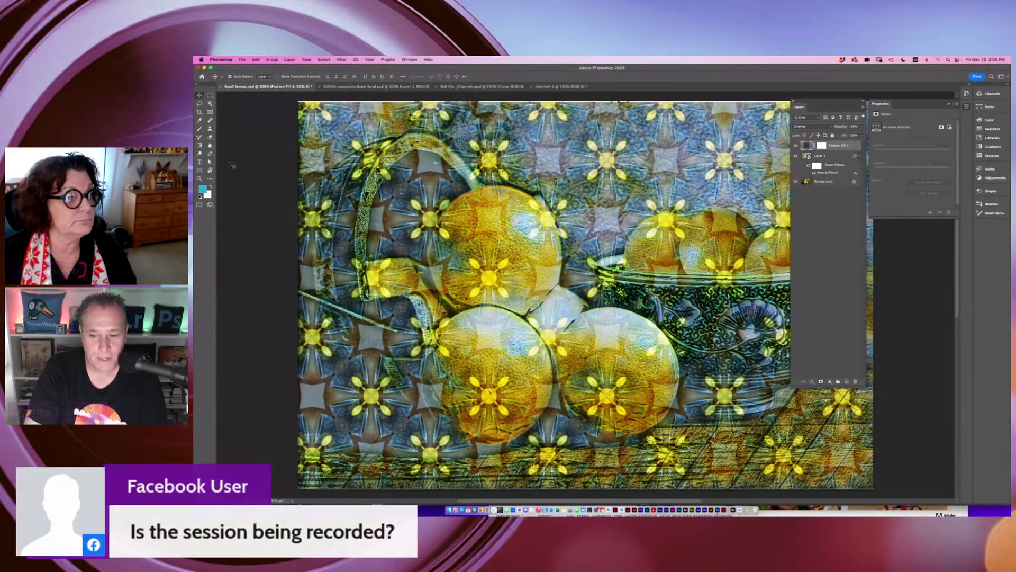
# Switch to the StreamYard studio in Chrome.
pyautogui.press('super+Tab')
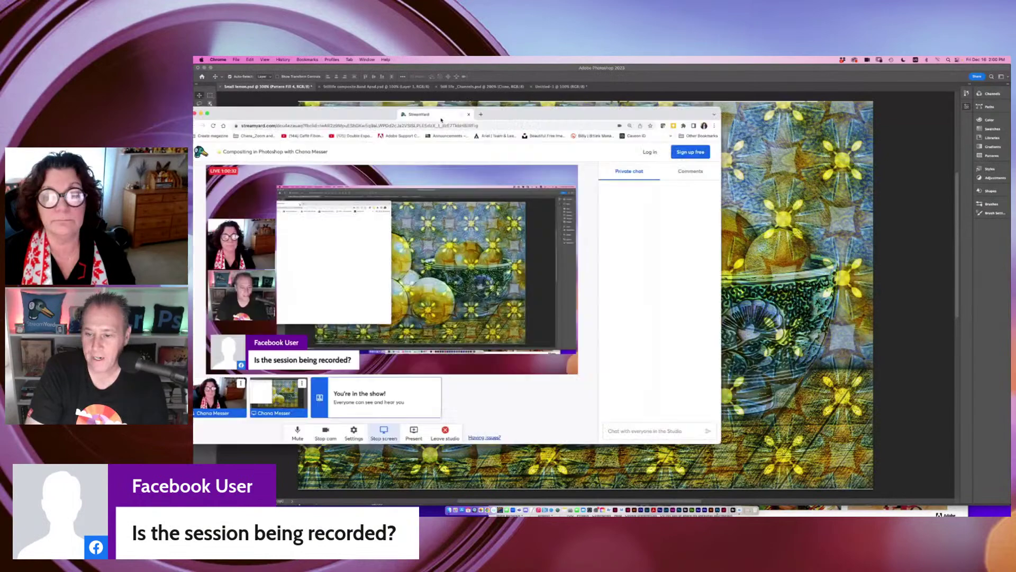